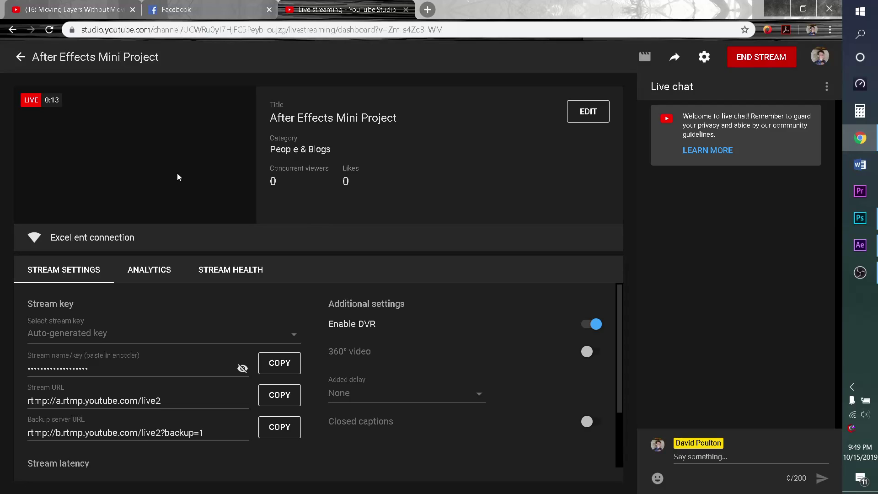
- Open the live stream at youtu.be/Zm-s4Zo3-WM in a new browser tab and check that its playback can be paused and resumed
{"action": "left_click", "coordinate": [860, 272]}
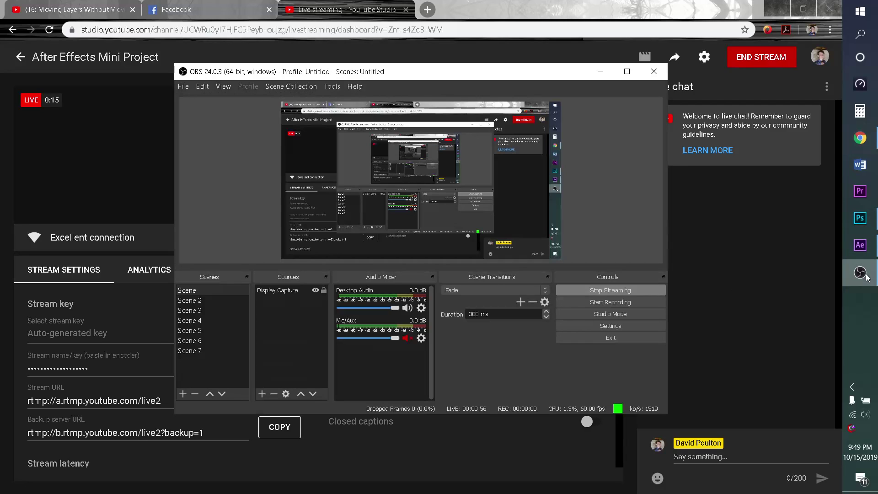
{"action": "key", "text": "alt+Tab"}
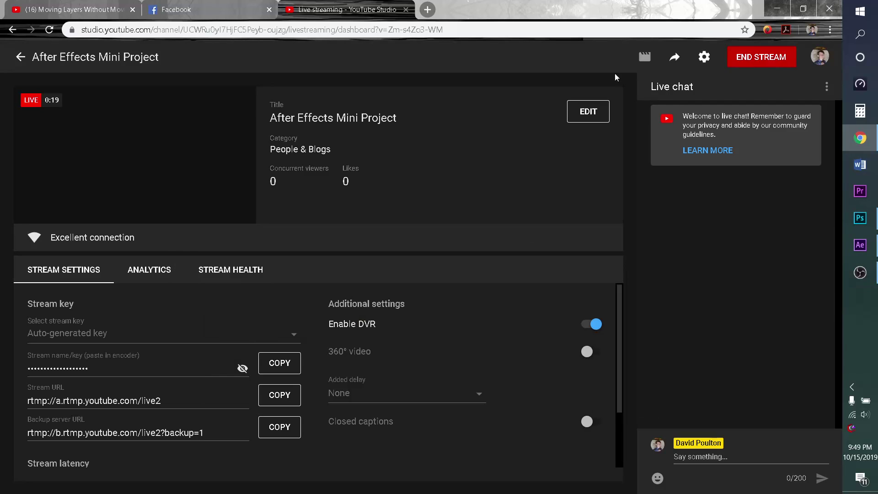
{"action": "left_click", "coordinate": [428, 10]}
{"action": "type", "text": "youtu.be/Zm-s4Zo3-WM"}
{"action": "key", "text": "Return"}
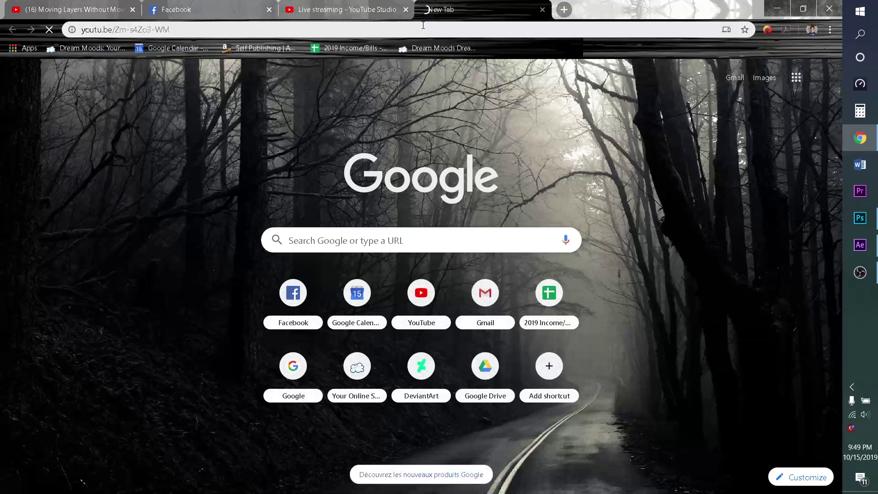
{"action": "left_click", "coordinate": [870, 272]}
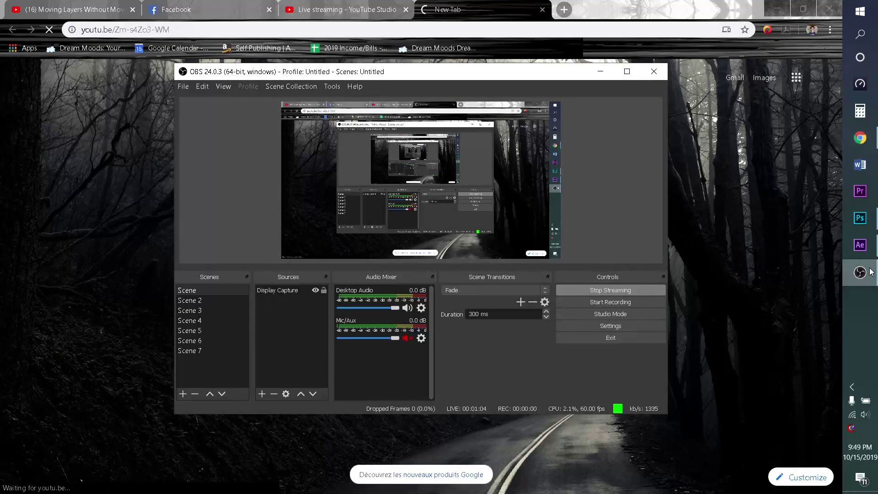
{"action": "left_click", "coordinate": [871, 272]}
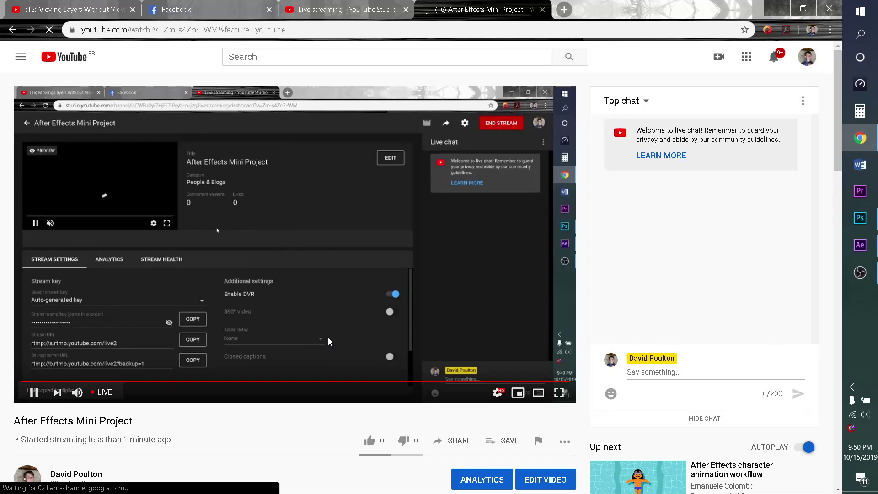
{"action": "left_click", "coordinate": [338, 323]}
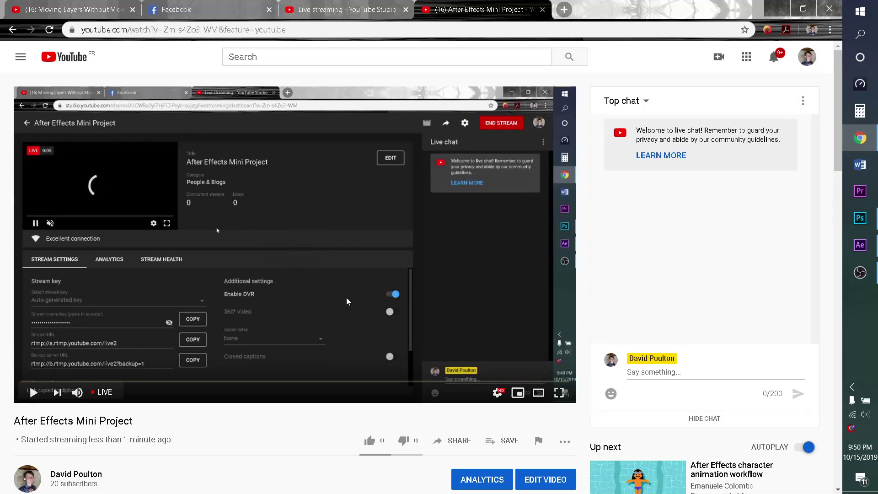
{"action": "left_click", "coordinate": [333, 333]}
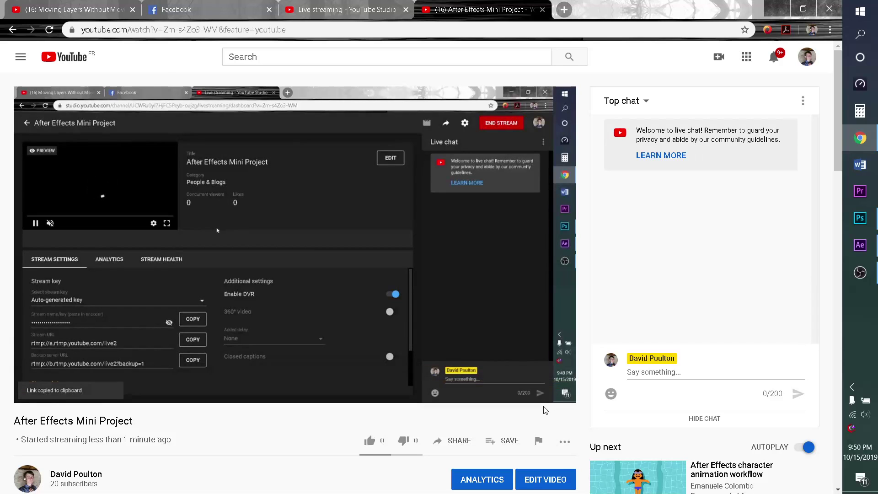
- Switch to OBS and unmute the Mic/Aux channel in the audio mixer
{"action": "left_click", "coordinate": [860, 273]}
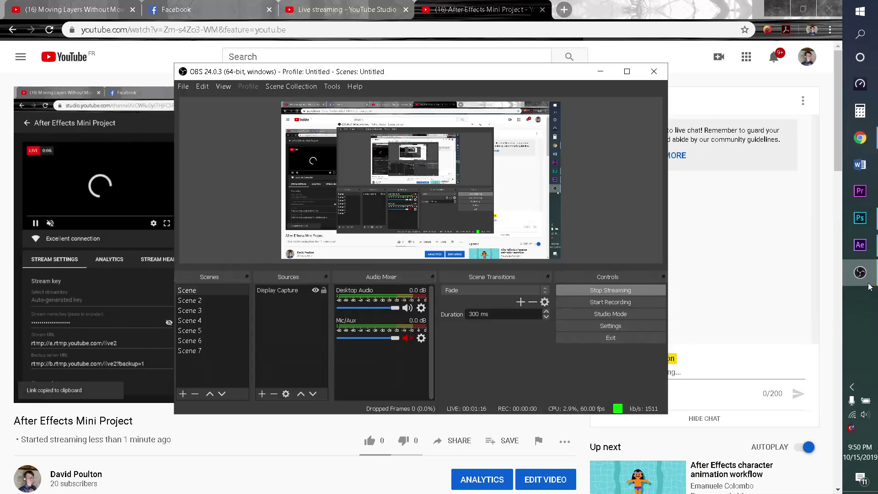
{"action": "left_click", "coordinate": [421, 338]}
{"action": "left_click", "coordinate": [407, 339]}
{"action": "left_click", "coordinate": [407, 339]}
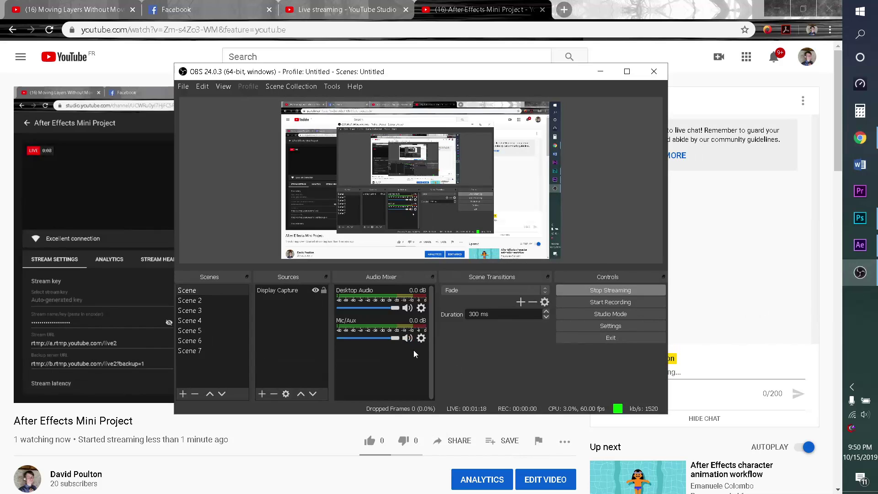
{"action": "left_click", "coordinate": [421, 339]}
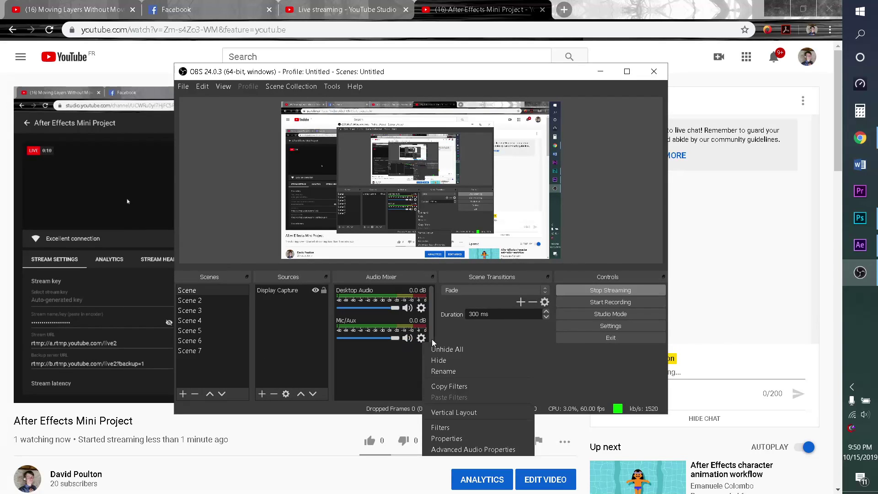
{"action": "left_click", "coordinate": [372, 366]}
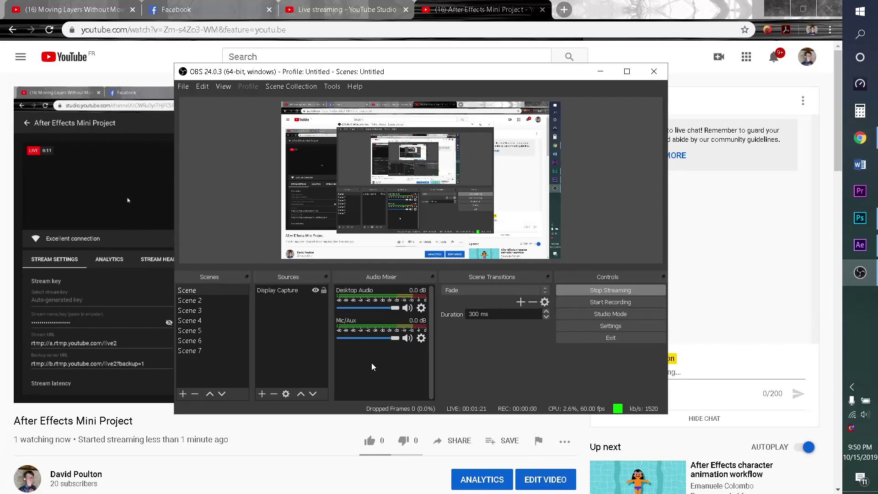
{"action": "left_click", "coordinate": [872, 6]}
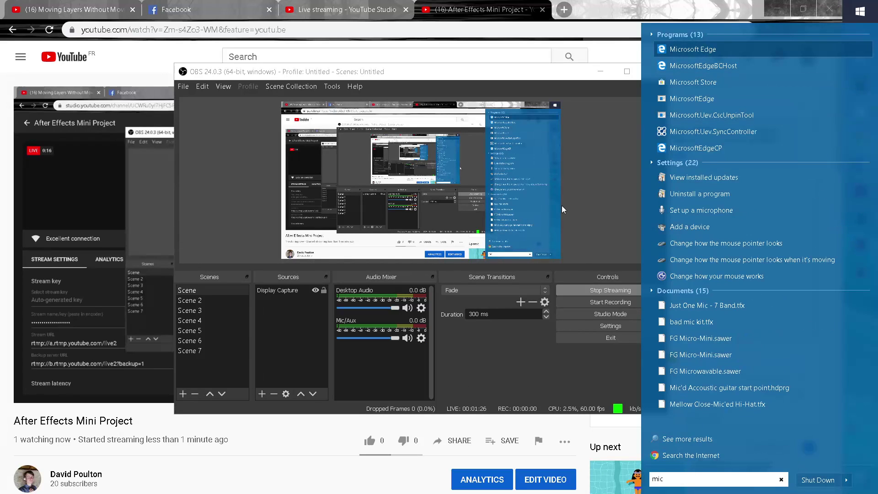
{"action": "key", "text": "Escape"}
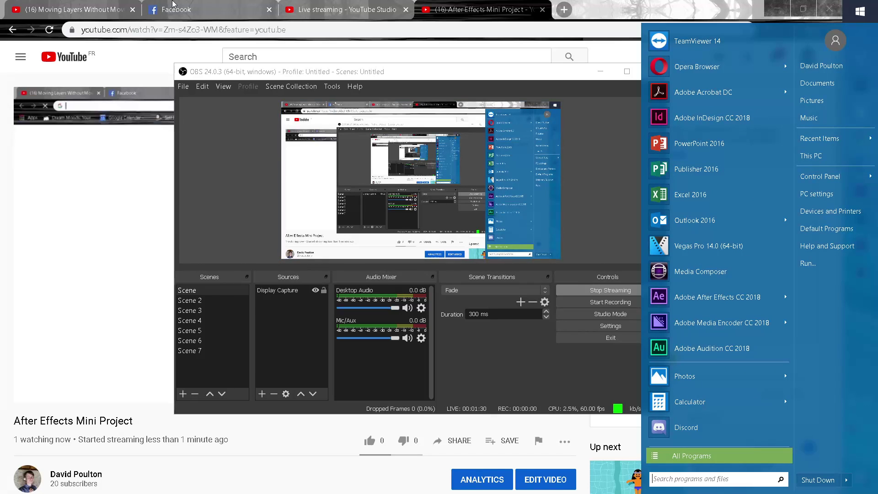
{"action": "left_click", "coordinate": [347, 9]}
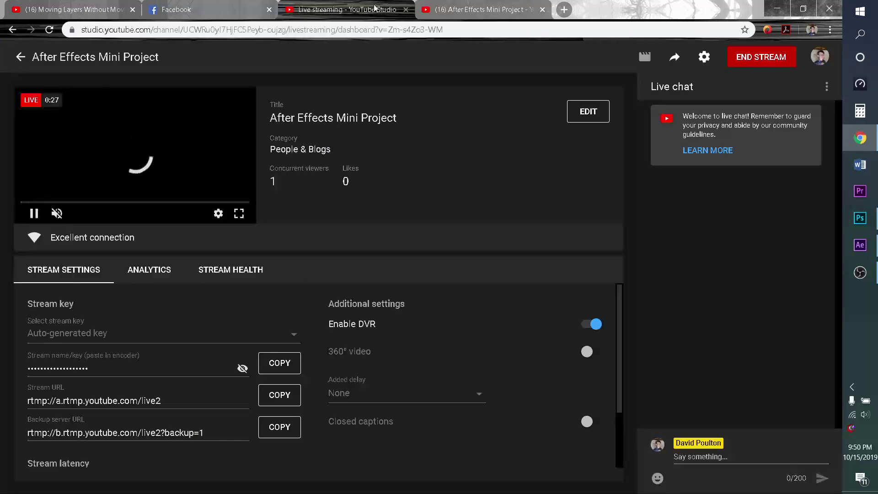
{"action": "left_click", "coordinate": [75, 4]}
{"action": "left_click", "coordinate": [866, 280]}
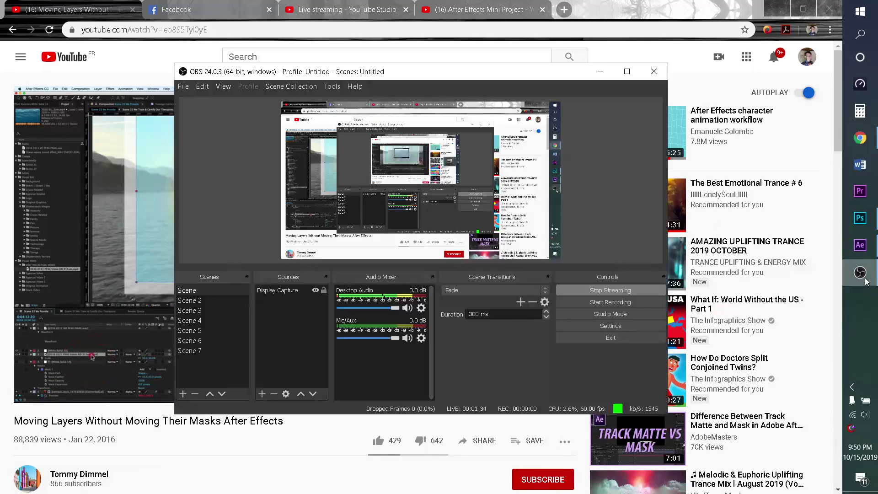
{"action": "left_click", "coordinate": [866, 277]}
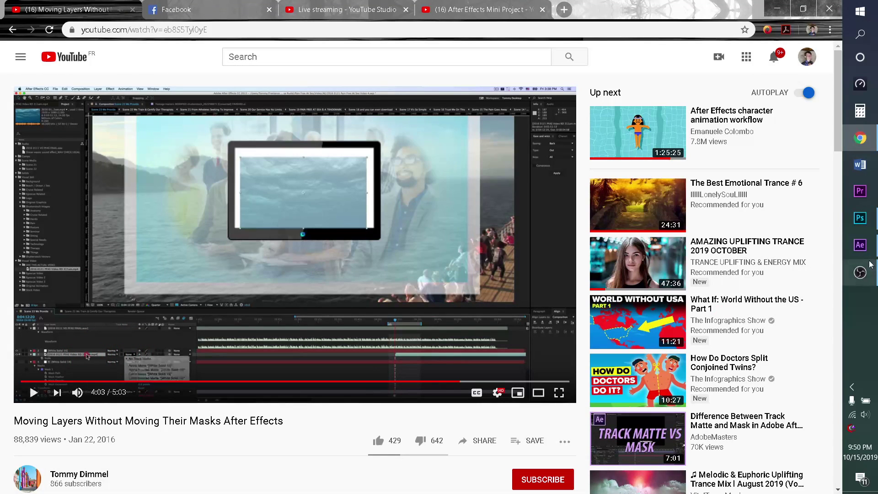
- Review the Mic/Aux monitoring and track settings in the OBS Advanced Audio Properties
{"action": "left_click", "coordinate": [868, 268]}
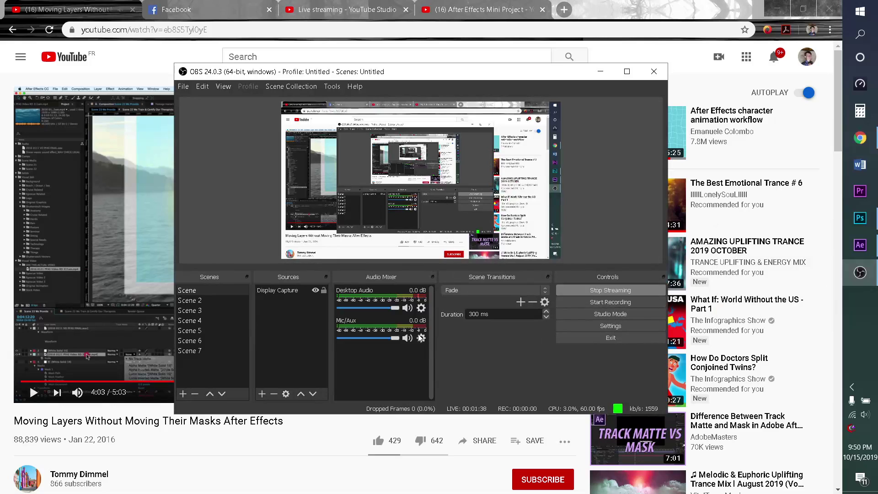
{"action": "left_click", "coordinate": [420, 338]}
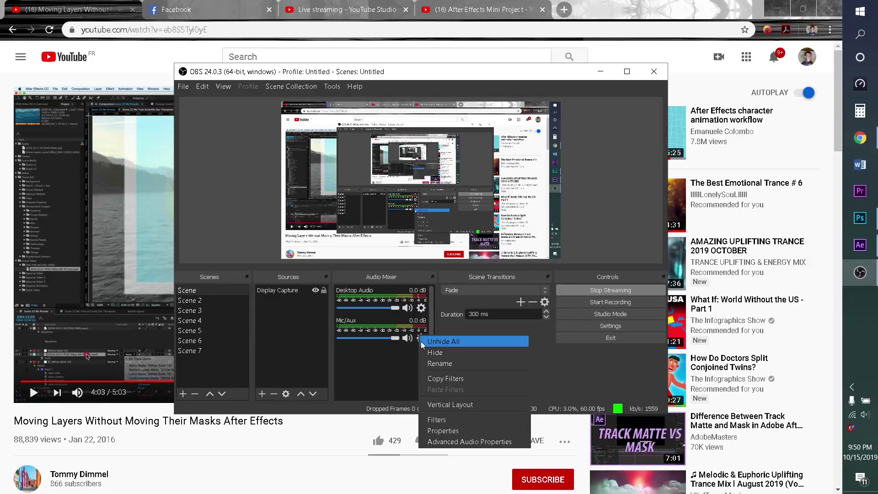
{"action": "left_click", "coordinate": [499, 441]}
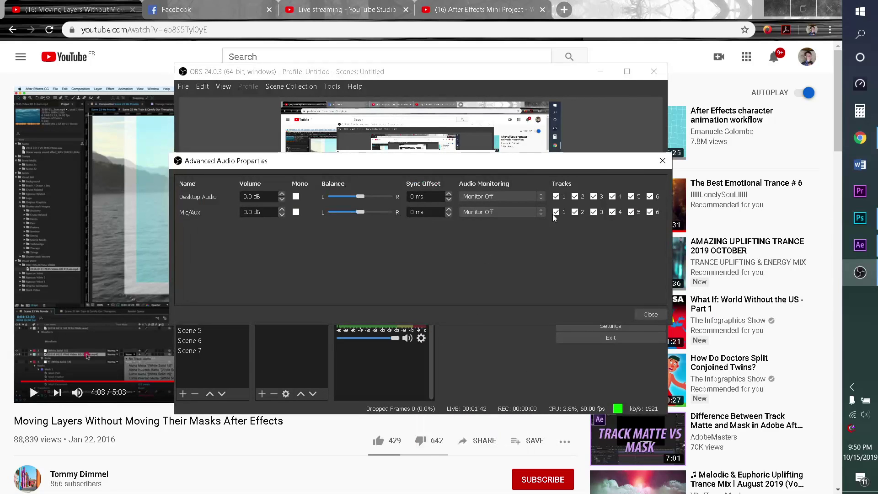
{"action": "left_click", "coordinate": [649, 315]}
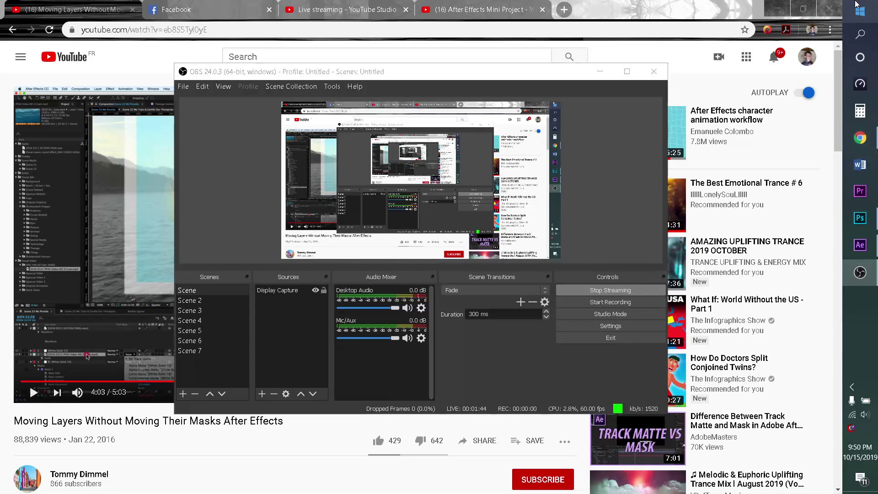
- In the Windows Sound recording devices, apply the Realtek microphone's properties with "Listen to this device" unticked and check its levels
{"action": "left_click", "coordinate": [860, 11]}
{"action": "type", "text": "sound"}
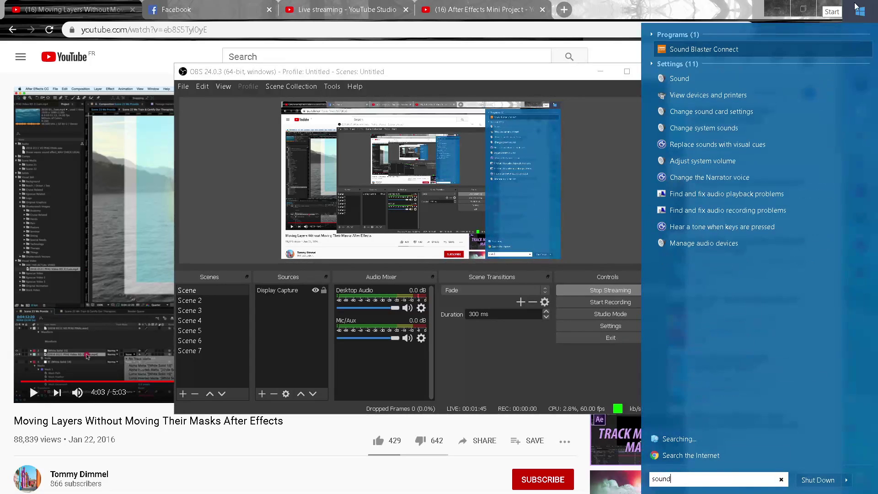
{"action": "left_click", "coordinate": [763, 85]}
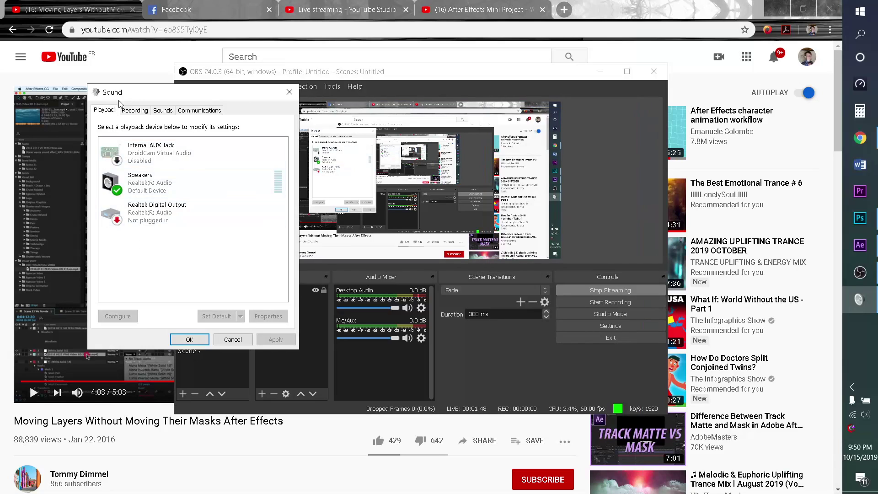
{"action": "left_click", "coordinate": [133, 110]}
{"action": "left_click", "coordinate": [187, 201]}
{"action": "double_click", "coordinate": [186, 202]}
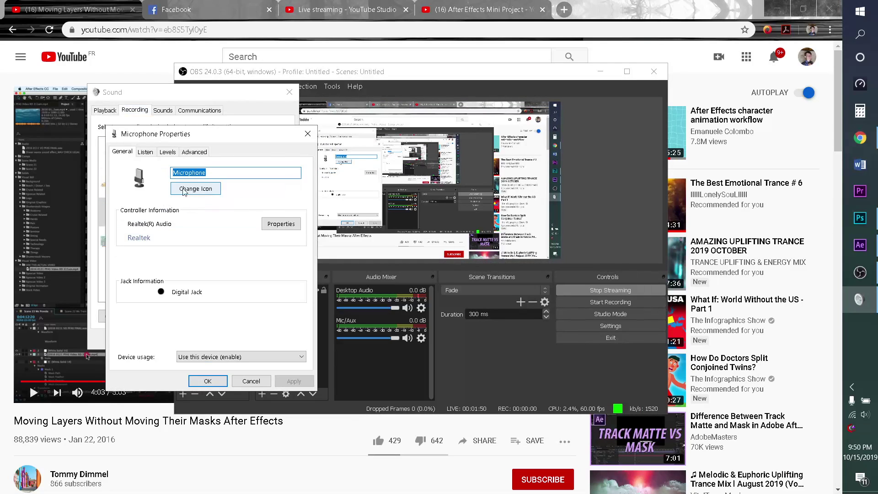
{"action": "left_click", "coordinate": [145, 151]}
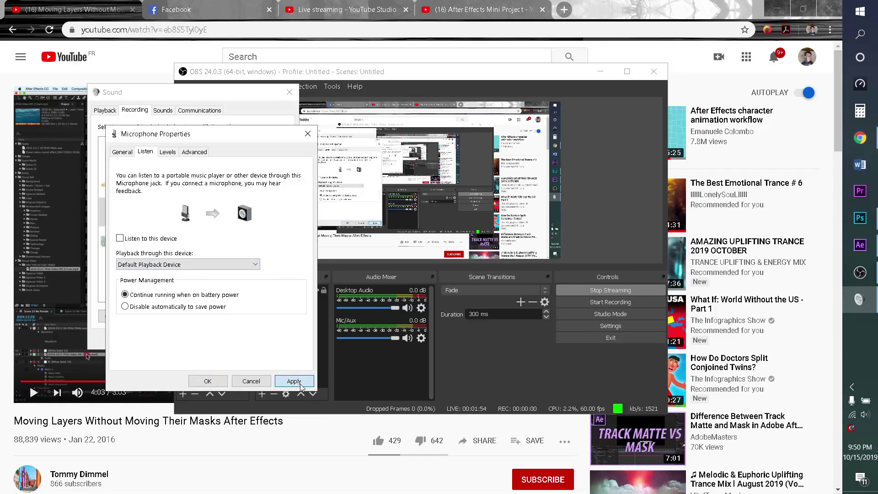
{"action": "left_click", "coordinate": [167, 152]}
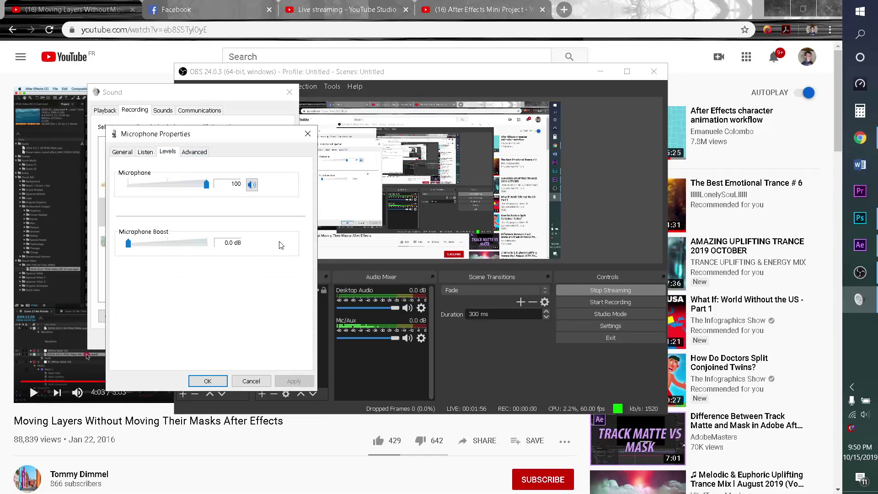
{"action": "left_click", "coordinate": [215, 383]}
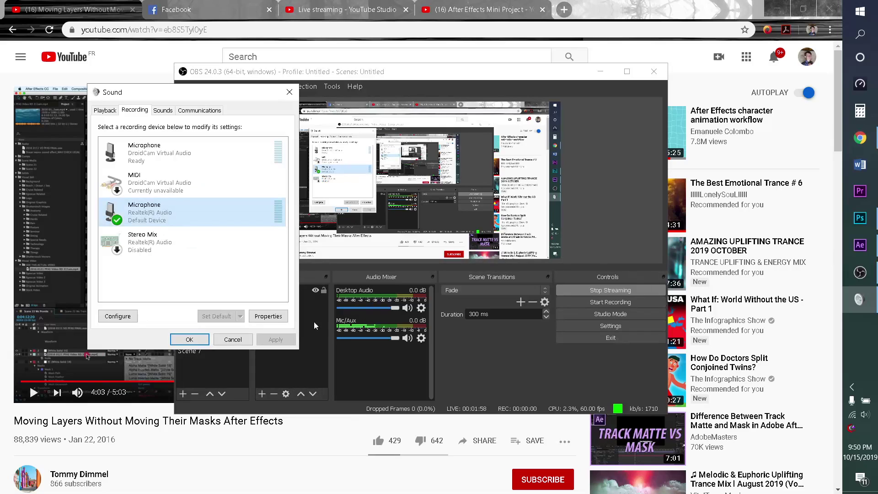
{"action": "left_click", "coordinate": [191, 341]}
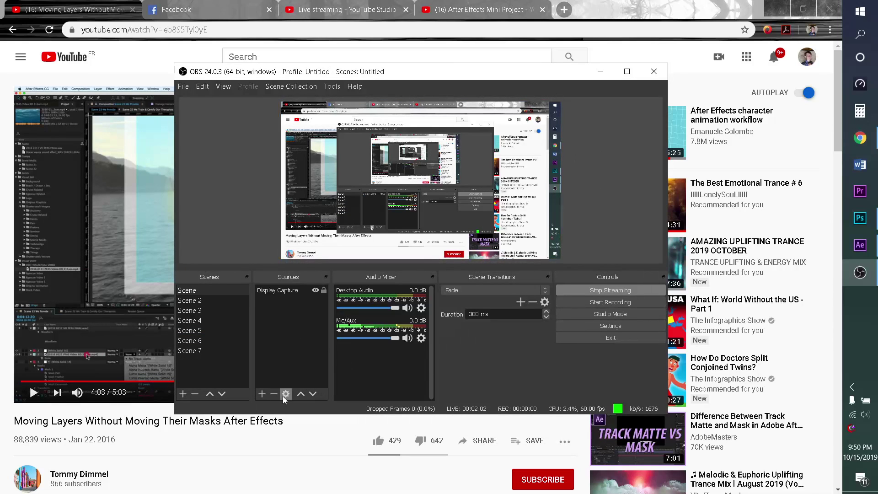
- Check the live stream's playback on its watch page and its status in the YouTube Studio dashboard
{"action": "left_click", "coordinate": [262, 394]}
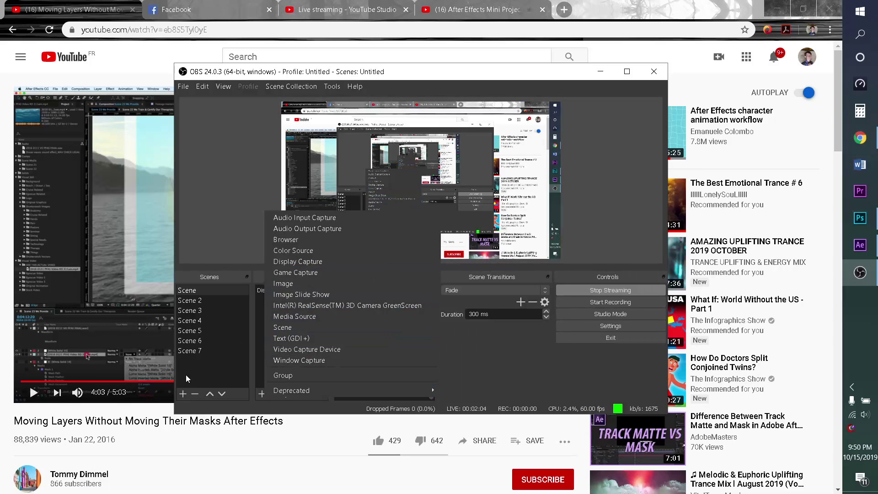
{"action": "left_click", "coordinate": [476, 9]}
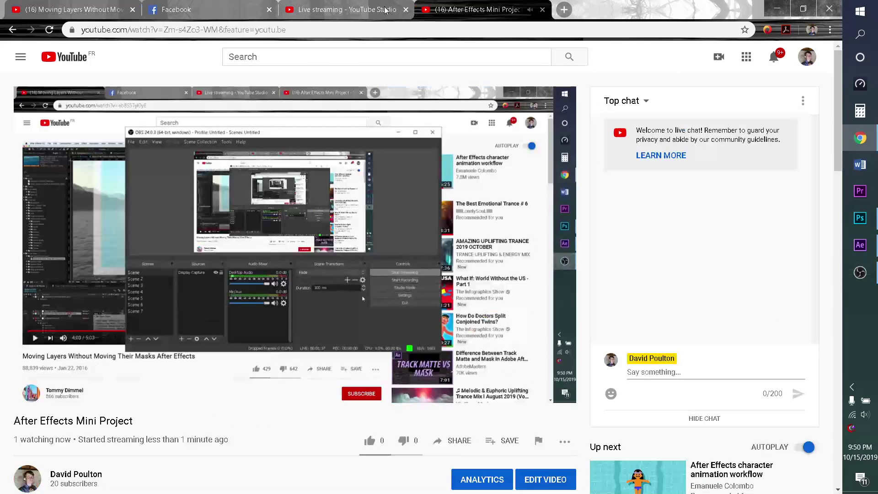
{"action": "left_click", "coordinate": [114, 6]}
{"action": "left_click", "coordinate": [437, 6]}
{"action": "left_click", "coordinate": [371, 4]}
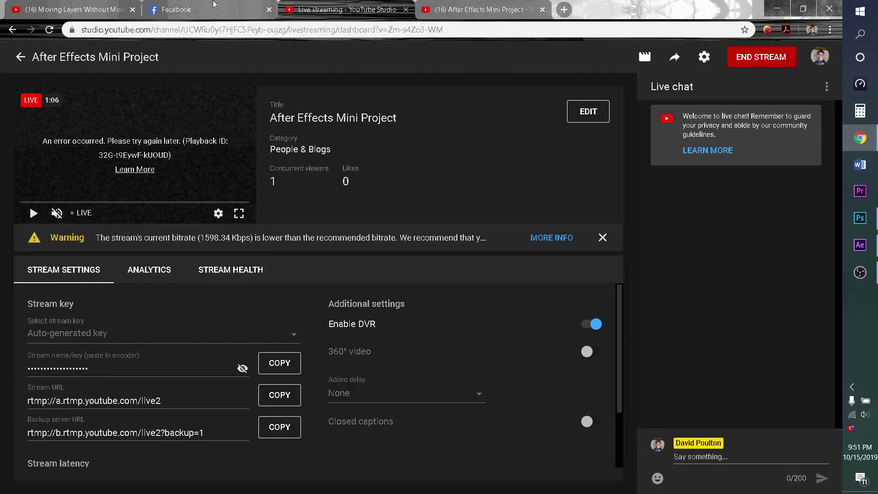
{"action": "left_click", "coordinate": [84, 3]}
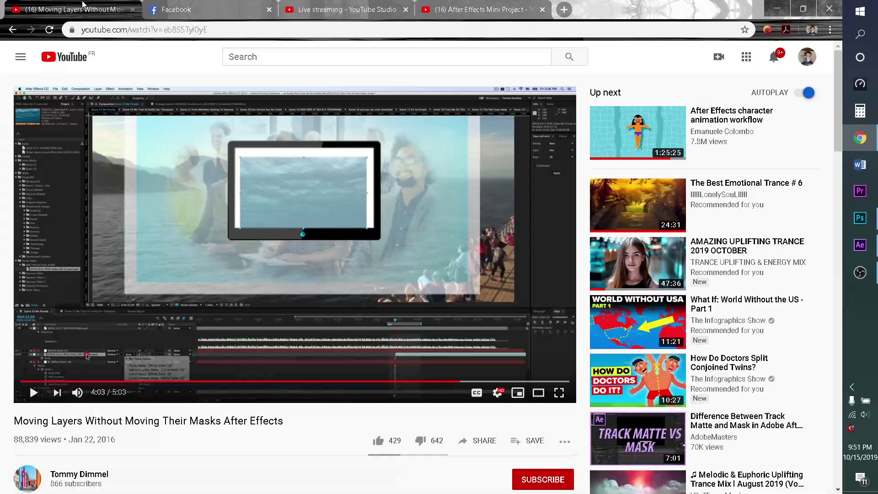
{"action": "left_click", "coordinate": [419, 4]}
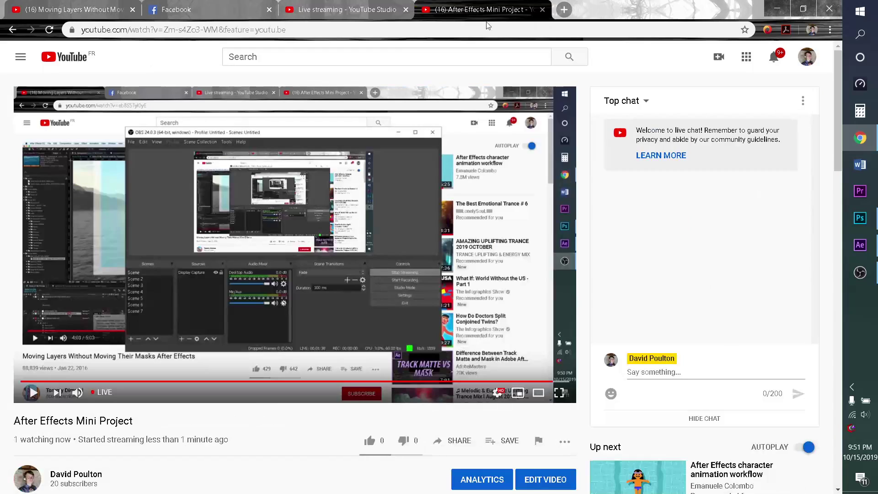
- Close the live stream's watch page and return to the video "Moving Layers Without Moving Their Masks After Effects"
{"action": "left_click", "coordinate": [542, 10]}
{"action": "left_click", "coordinate": [62, 3]}
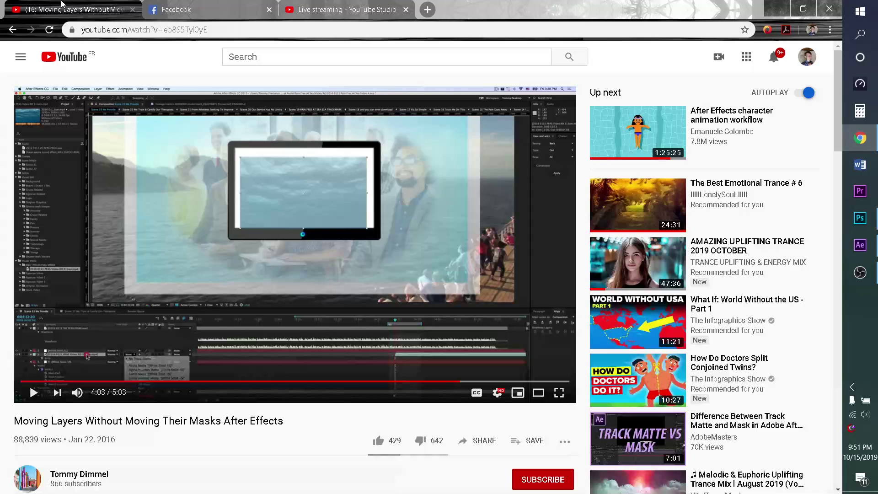
{"action": "left_click", "coordinate": [311, 6]}
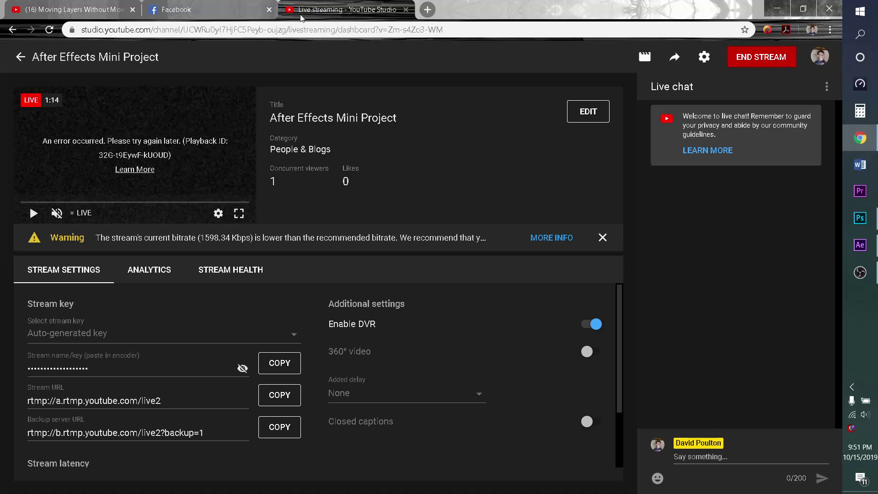
{"action": "left_click", "coordinate": [52, 3]}
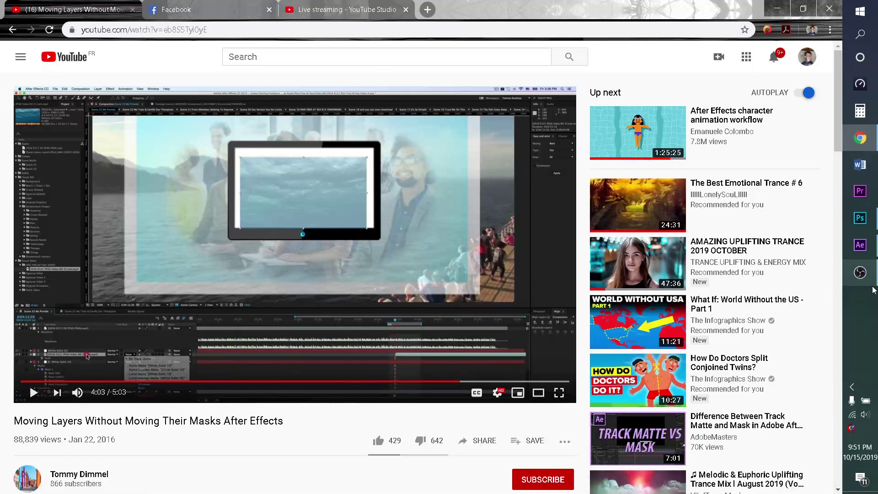
- Switch to OBS and add another Display Capture source to the first scene, closing its properties without applying changes
{"action": "left_click", "coordinate": [860, 273]}
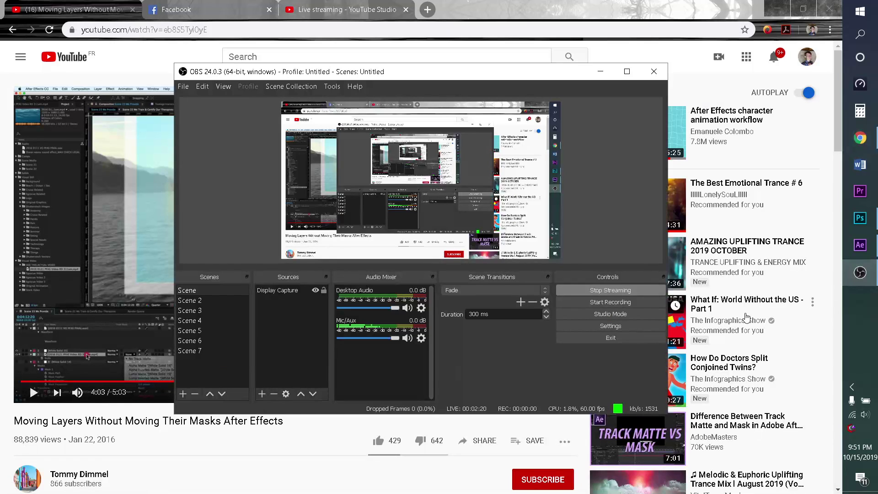
{"action": "left_click", "coordinate": [262, 394]}
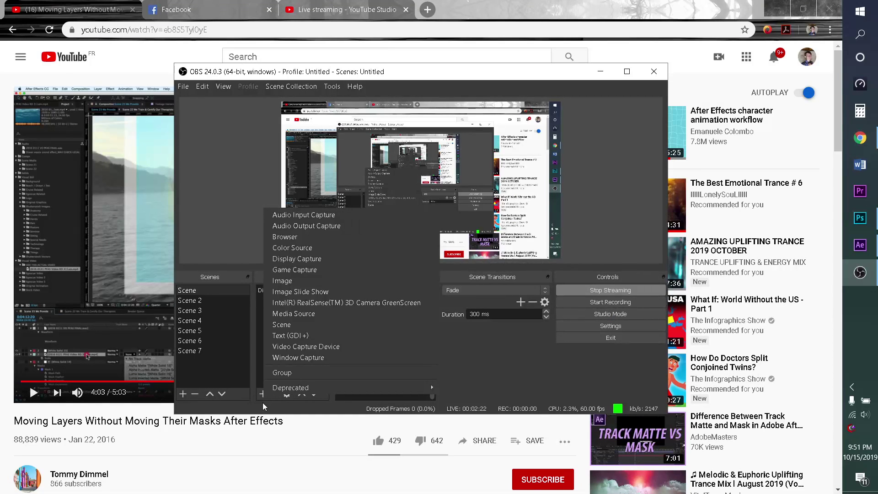
{"action": "left_click", "coordinate": [335, 259]}
{"action": "left_click", "coordinate": [443, 308]}
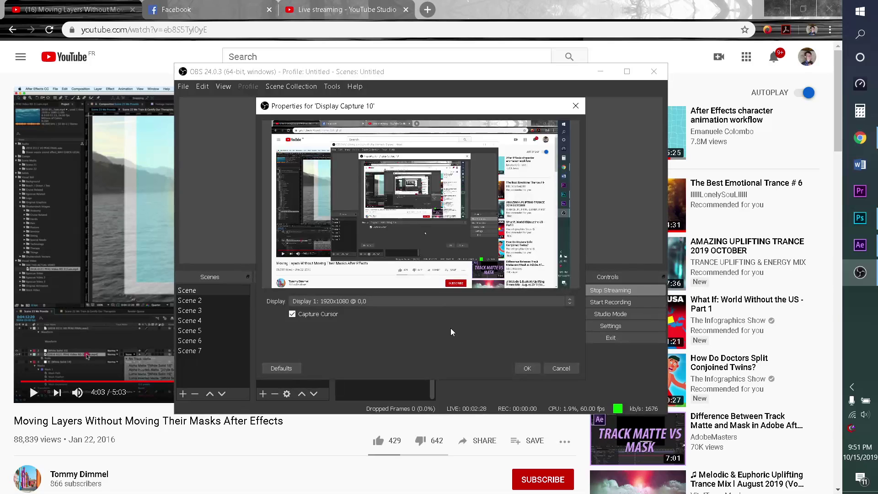
{"action": "left_click", "coordinate": [561, 368]}
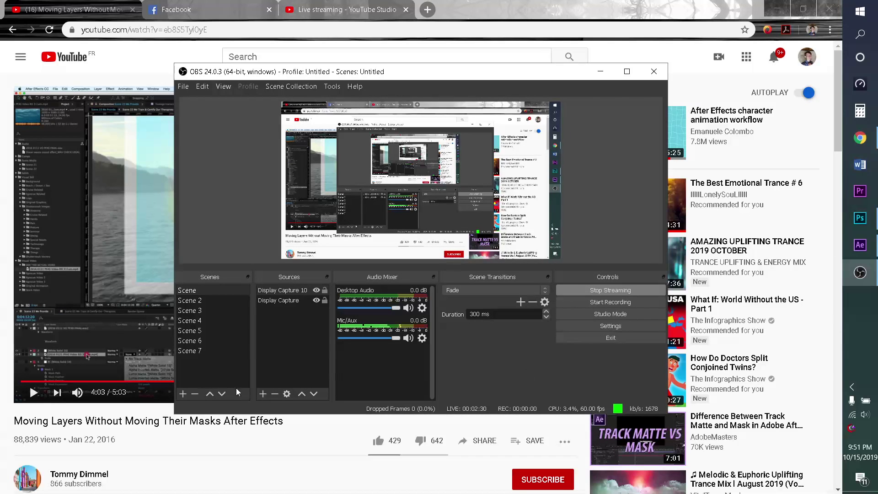
- Add a new Video Capture Device source and set its Resolution/FPS Type to Device Default
{"action": "left_click", "coordinate": [263, 394]}
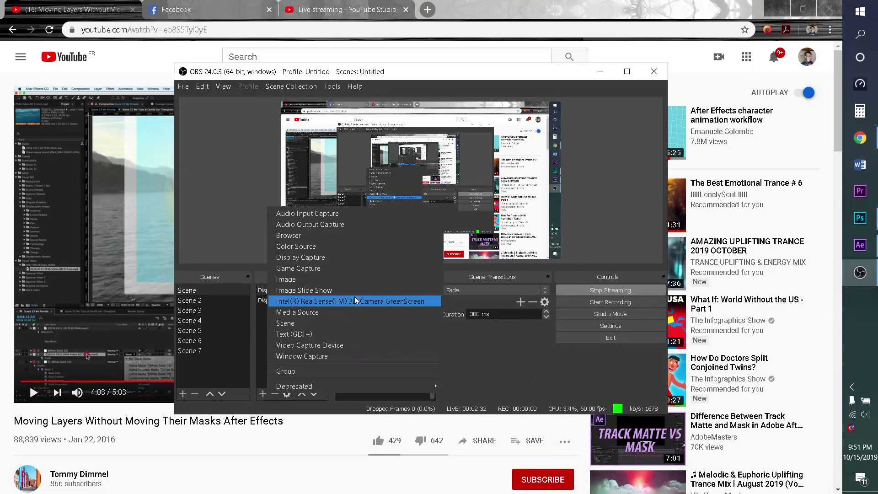
{"action": "left_click", "coordinate": [360, 344]}
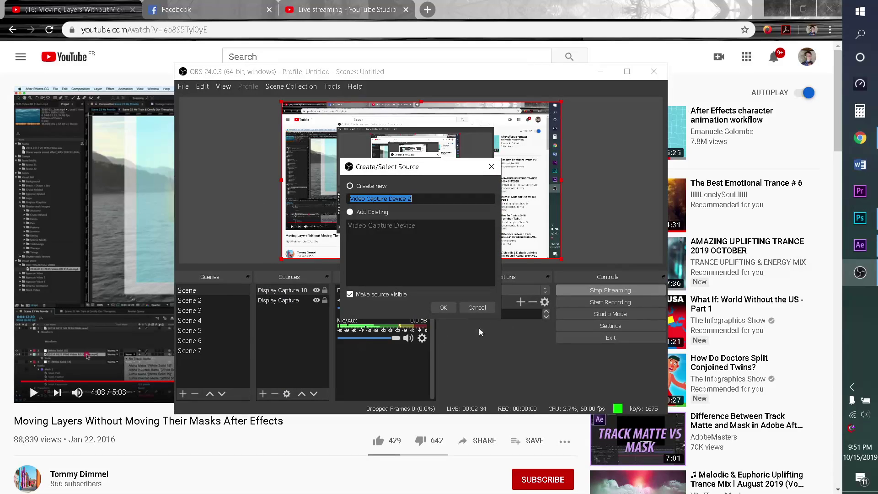
{"action": "left_click", "coordinate": [442, 307]}
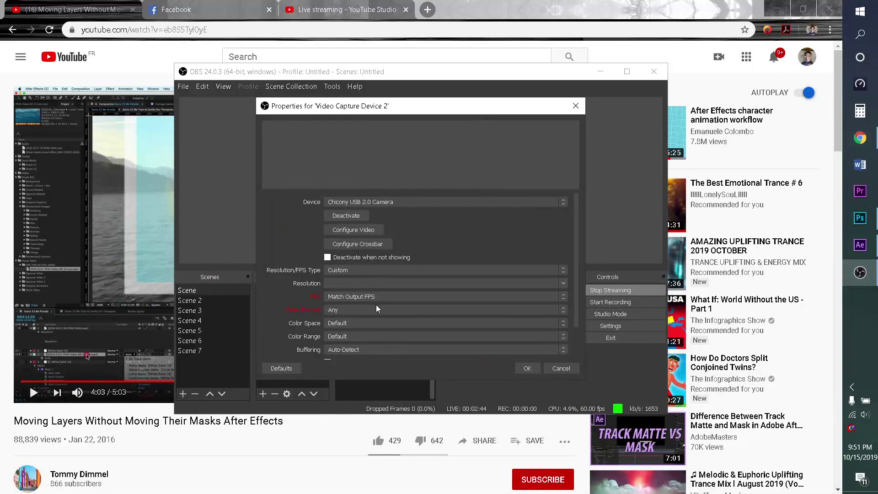
{"action": "left_click", "coordinate": [376, 308]}
{"action": "left_click", "coordinate": [375, 306]}
{"action": "left_click", "coordinate": [371, 273]}
{"action": "left_click", "coordinate": [373, 277]}
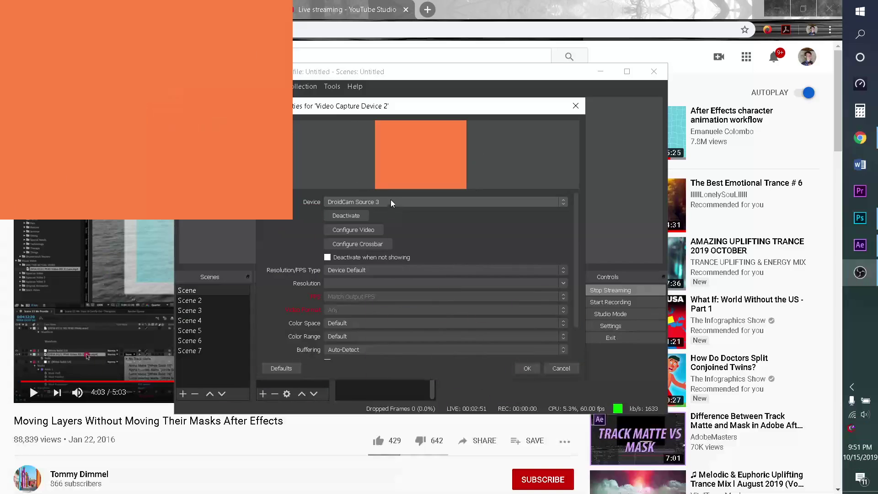
- Choose the webcam as the capture device, fit its picture into the canvas's lower-right corner, and minimise OBS
{"action": "left_click", "coordinate": [391, 200]}
{"action": "left_click", "coordinate": [386, 212]}
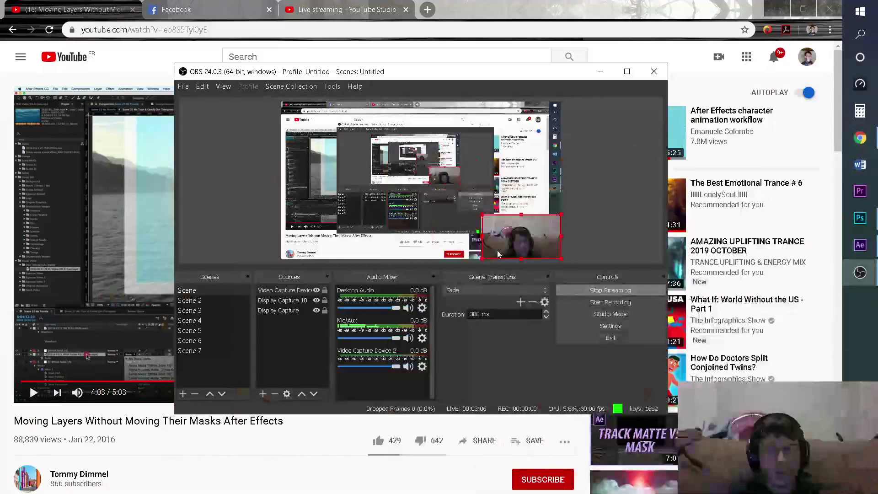
{"action": "mouse_move", "coordinate": [499, 255]}
{"action": "left_mouse_down"}
{"action": "mouse_move", "coordinate": [482, 258]}
{"action": "mouse_move", "coordinate": [491, 259]}
{"action": "left_mouse_up"}
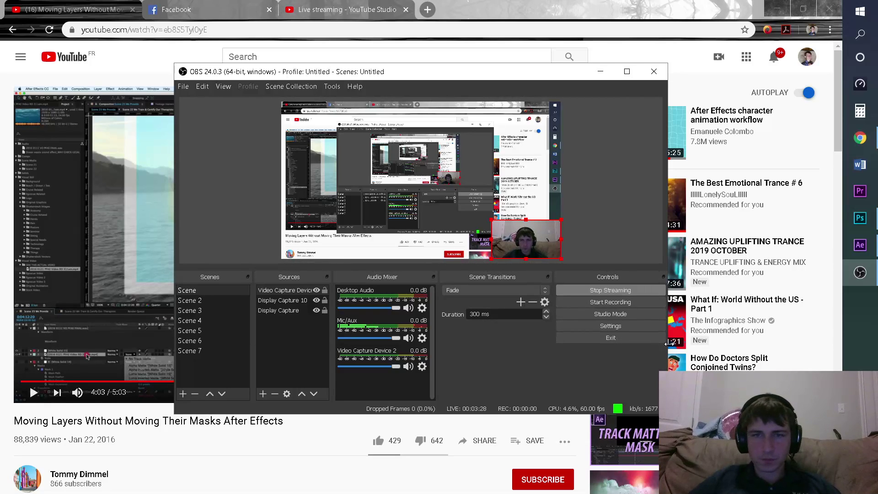
{"action": "left_click", "coordinate": [600, 72]}
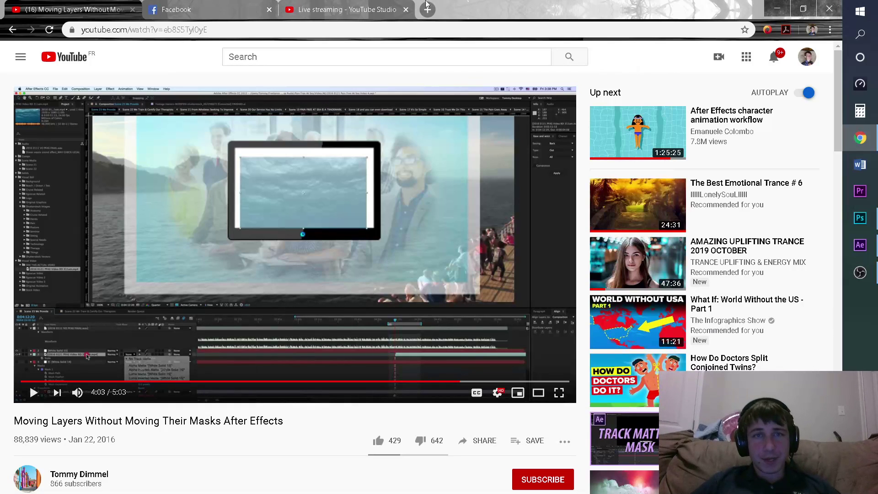
{"action": "left_click", "coordinate": [224, 4]}
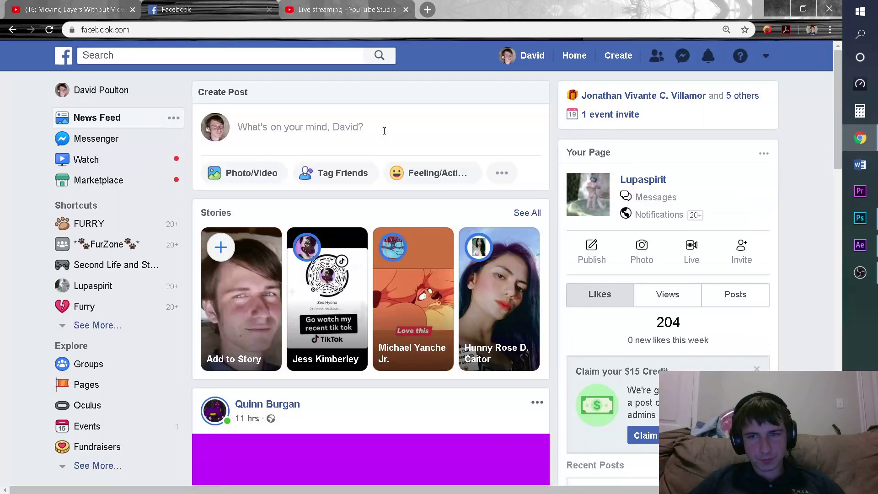
{"action": "left_click", "coordinate": [384, 128]}
{"action": "type", "text": "https://youtu.be/Zm-s4Zo3-WM"}
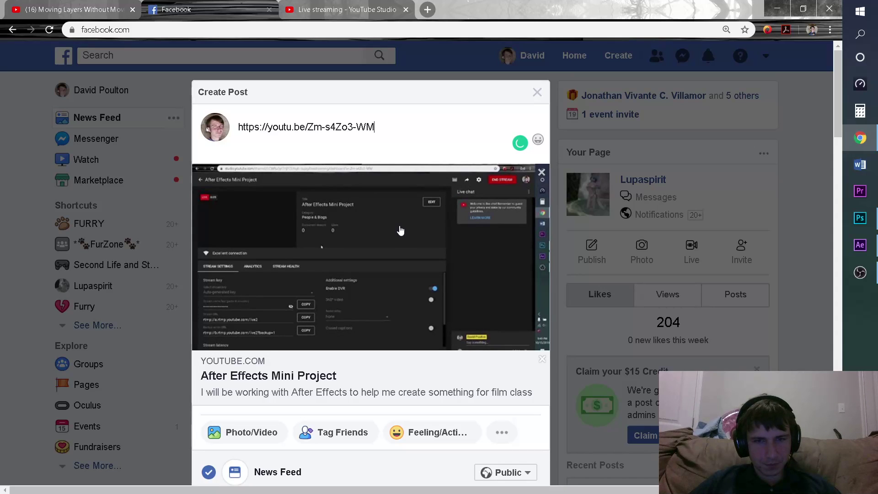
{"action": "scroll", "coordinate": [403, 228], "scroll_direction": "down", "scroll_amount": 4}
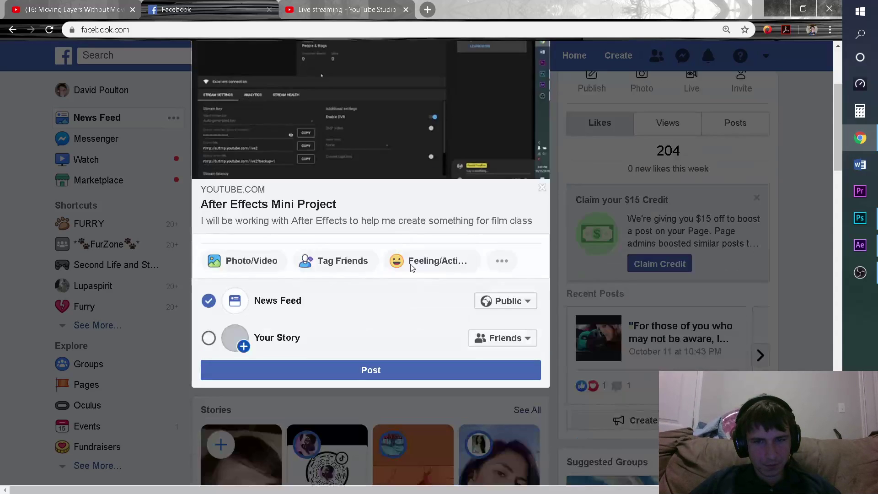
{"action": "left_click", "coordinate": [402, 375]}
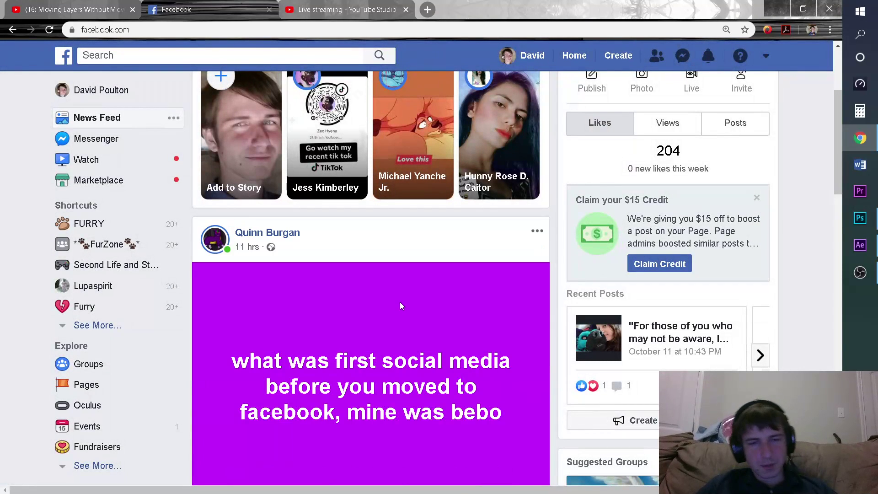
- Switch to After Effects and preview Comp 3 from the start of the timeline
{"action": "left_click", "coordinate": [379, 6]}
{"action": "key", "text": "ctrl+1"}
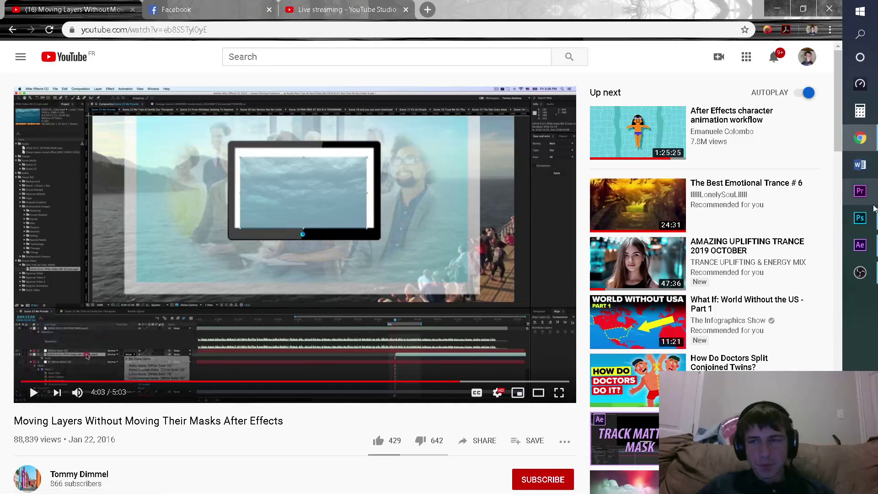
{"action": "left_click", "coordinate": [860, 245]}
{"action": "left_click_drag", "start_coordinate": [410, 327], "coordinate": [321, 324]}
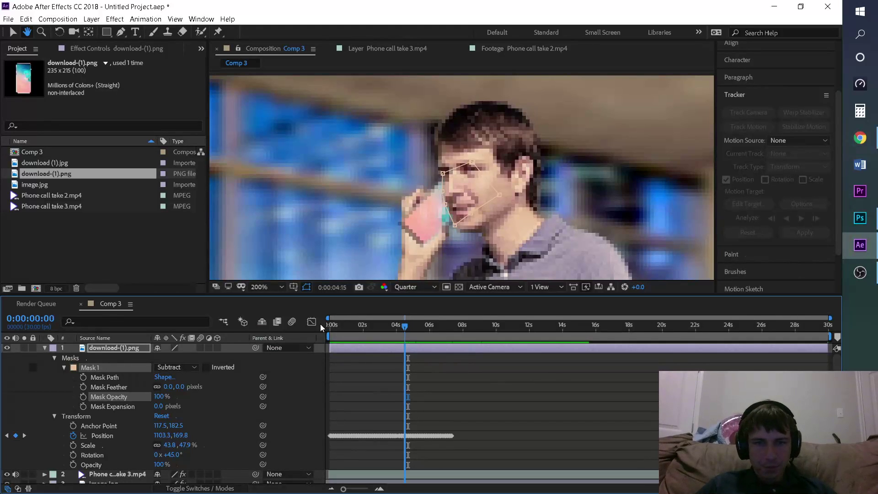
{"action": "key", "text": "space"}
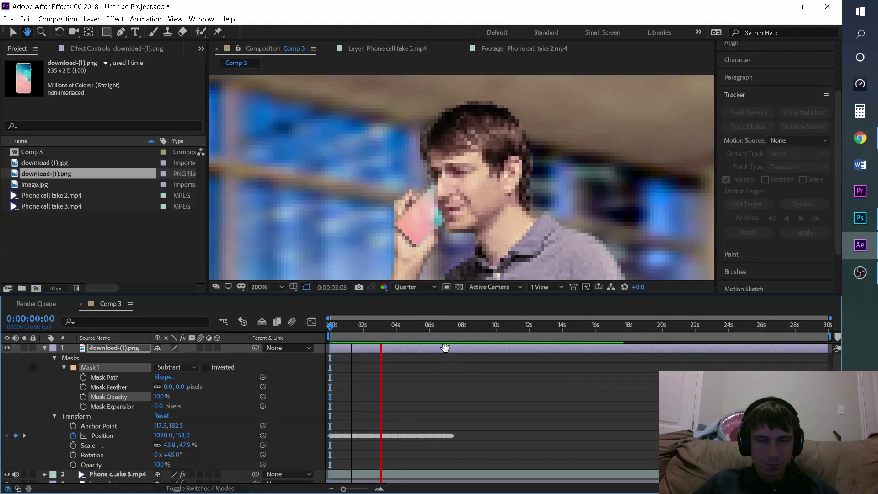
{"action": "key", "text": "space"}
- Set the composition preview resolution to Full and replay Comp 3 to inspect the phone layer over the face
{"action": "left_click", "coordinate": [420, 287]}
{"action": "left_click", "coordinate": [409, 313]}
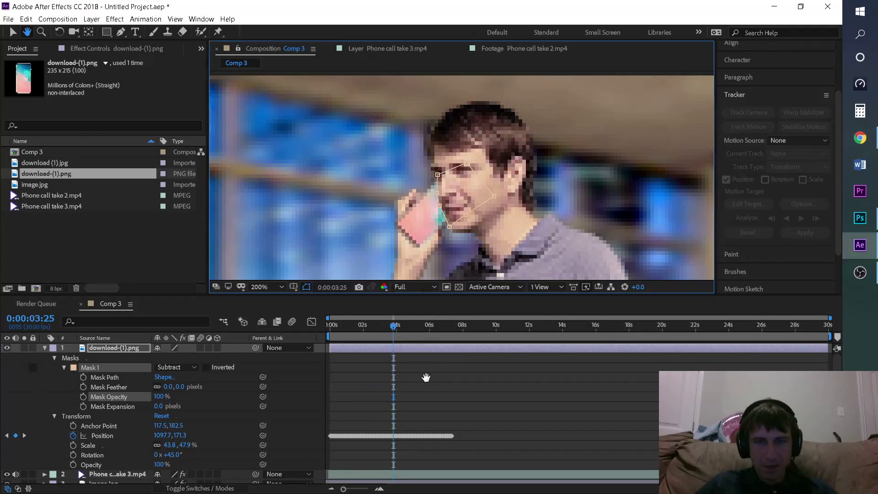
{"action": "left_click", "coordinate": [373, 327]}
{"action": "key", "text": "space"}
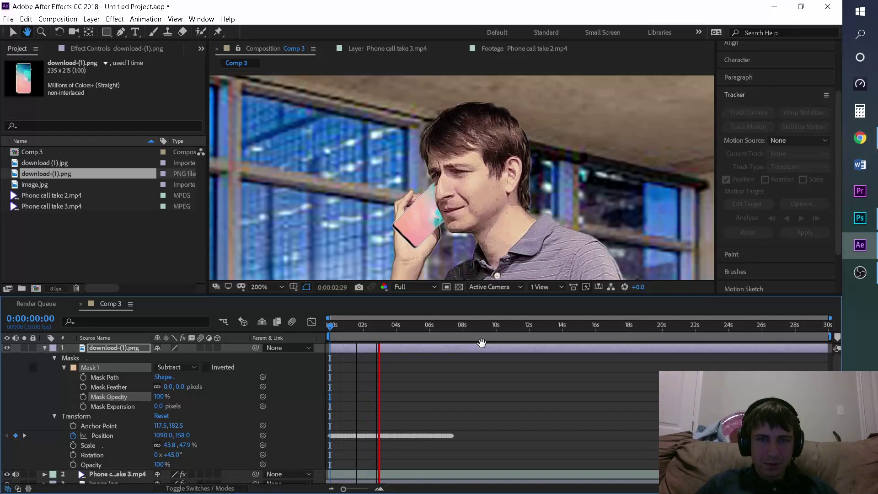
{"action": "key", "text": "space"}
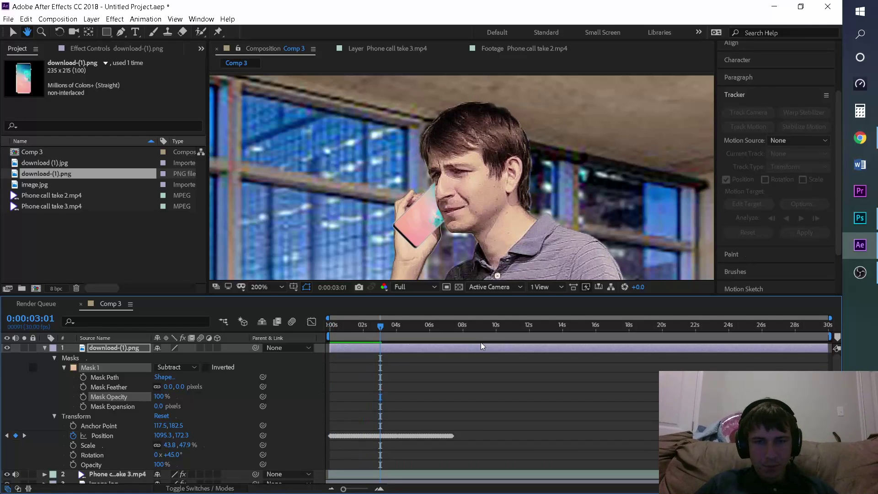
{"action": "key", "text": "space"}
{"action": "key", "text": "space"}
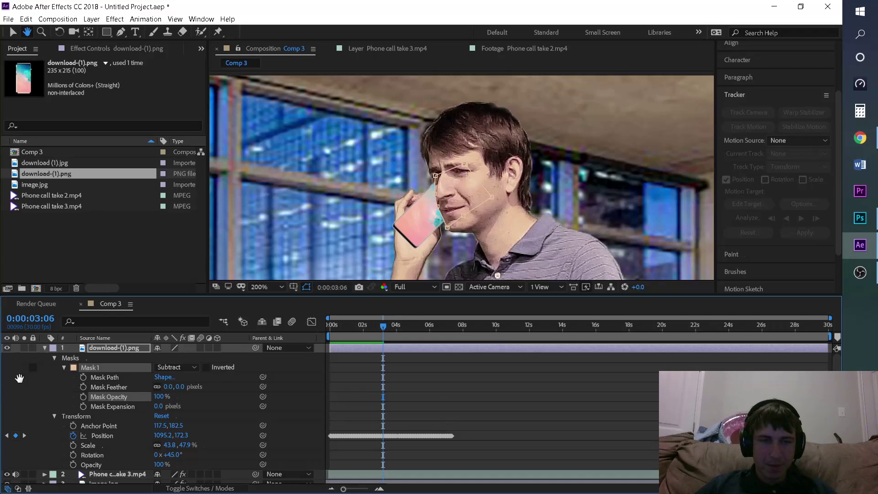
- Adjust the Mask 1 vertex beside the nose on the download-(1).png phone layer with the Selection tool
{"action": "left_click", "coordinate": [13, 32]}
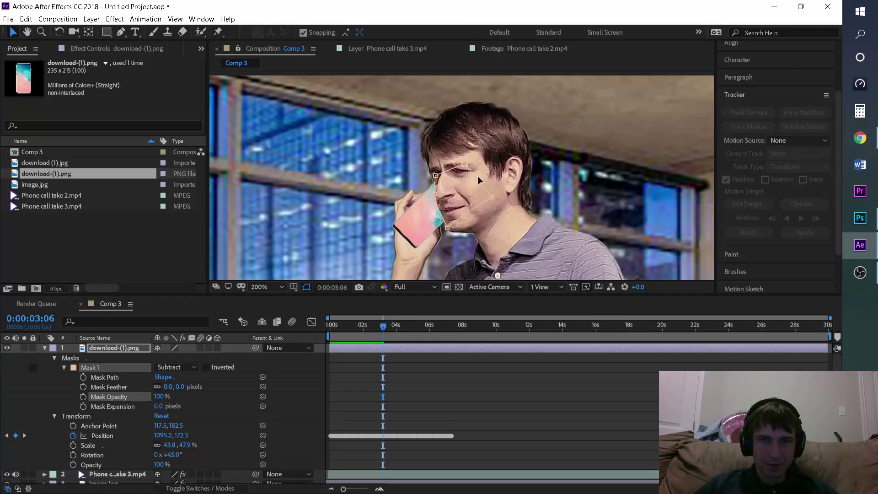
{"action": "left_click_drag", "start_coordinate": [437, 178], "coordinate": [433, 180]}
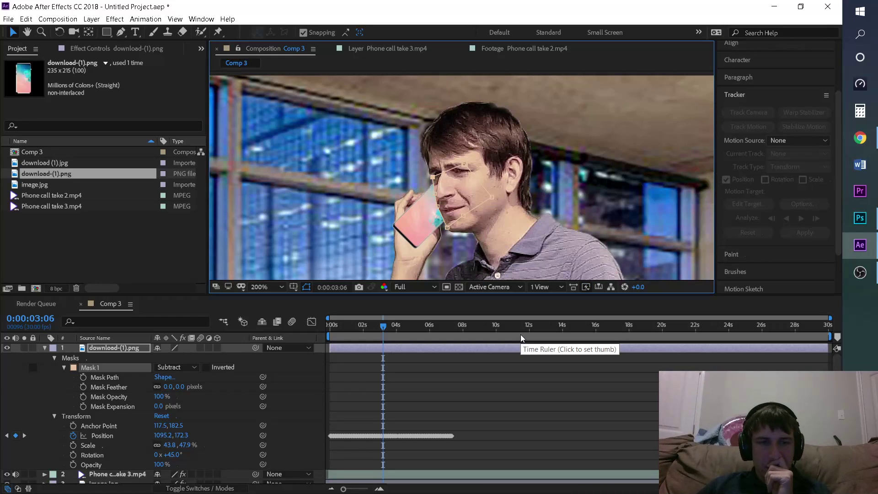
- Consult the paused mask tutorial in Chrome and scrub Comp 3 to 0:00:06:19 to examine the phone's mask
{"action": "left_click", "coordinate": [860, 138]}
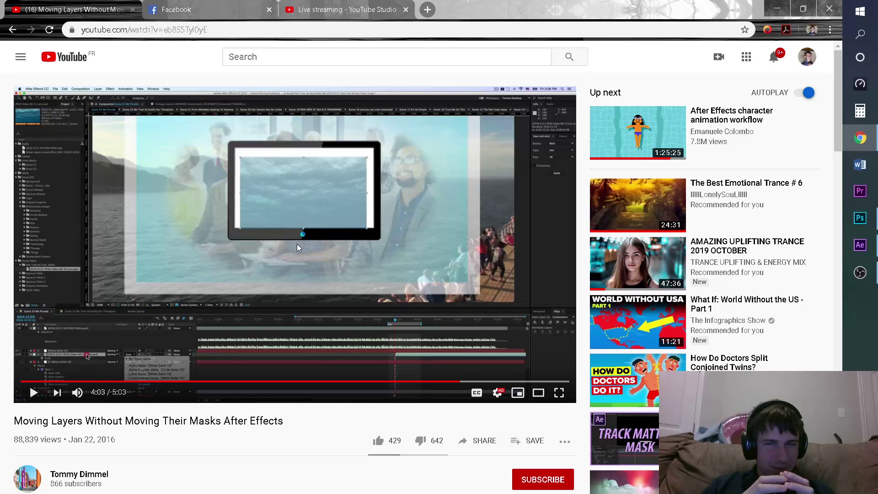
{"action": "left_click", "coordinate": [860, 245]}
{"action": "left_click_drag", "start_coordinate": [409, 330], "coordinate": [440, 327]}
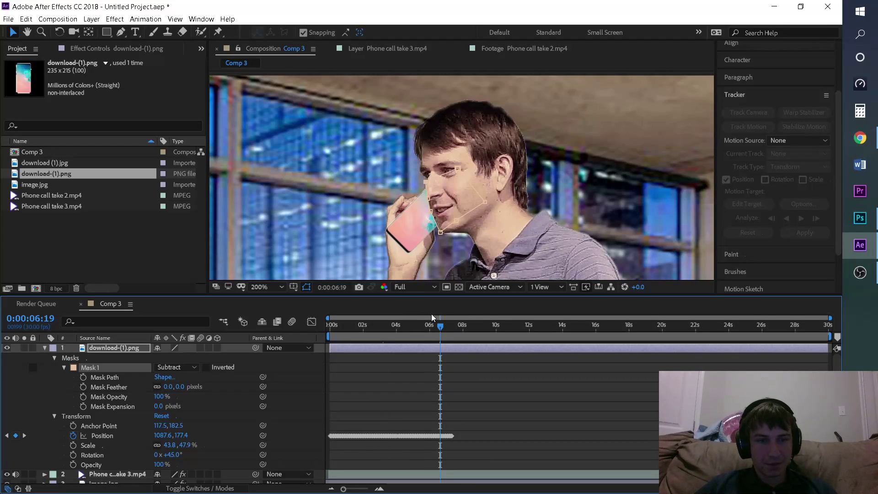
- Check Facebook and the live stream's YouTube Studio dashboard in Chrome, dismissing the stream's bitrate warning
{"action": "left_click", "coordinate": [860, 138]}
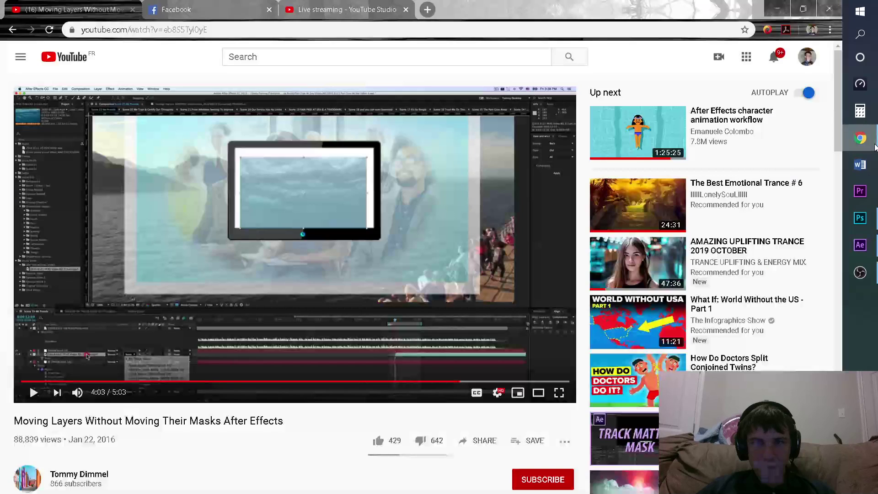
{"action": "left_click", "coordinate": [247, 4]}
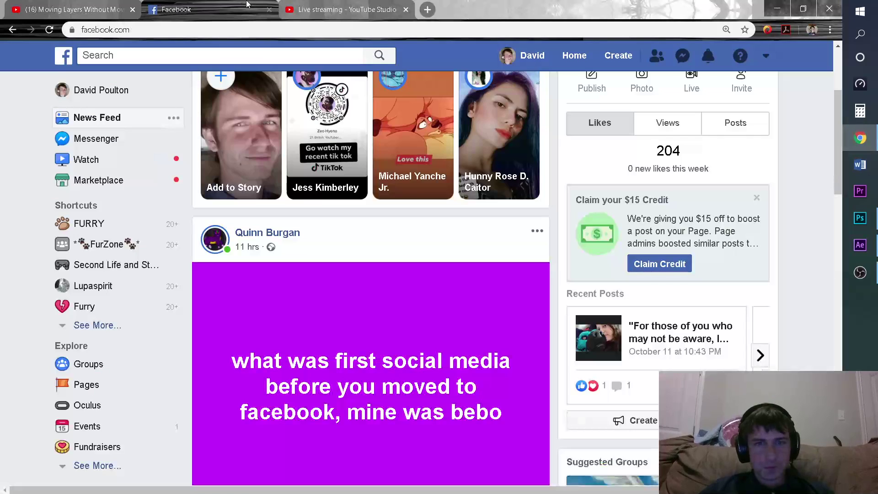
{"action": "left_click", "coordinate": [860, 138]}
{"action": "left_click", "coordinate": [860, 138]}
{"action": "left_click", "coordinate": [348, 9]}
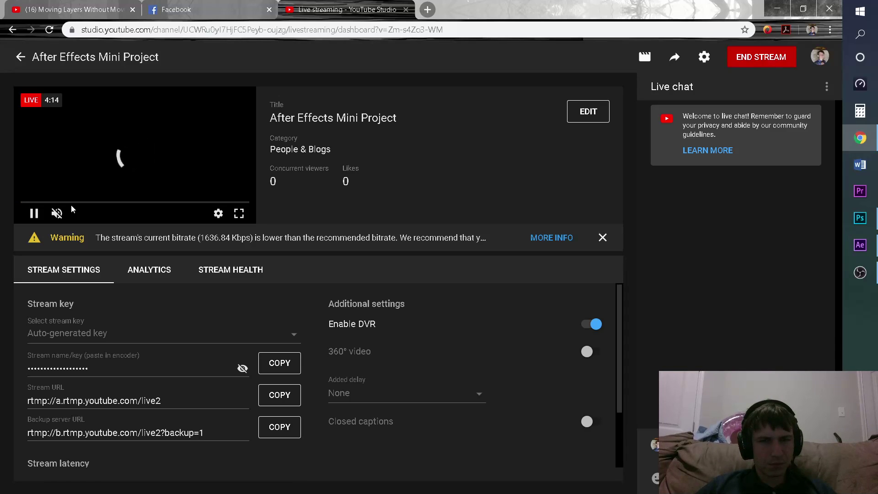
{"action": "left_click", "coordinate": [603, 236]}
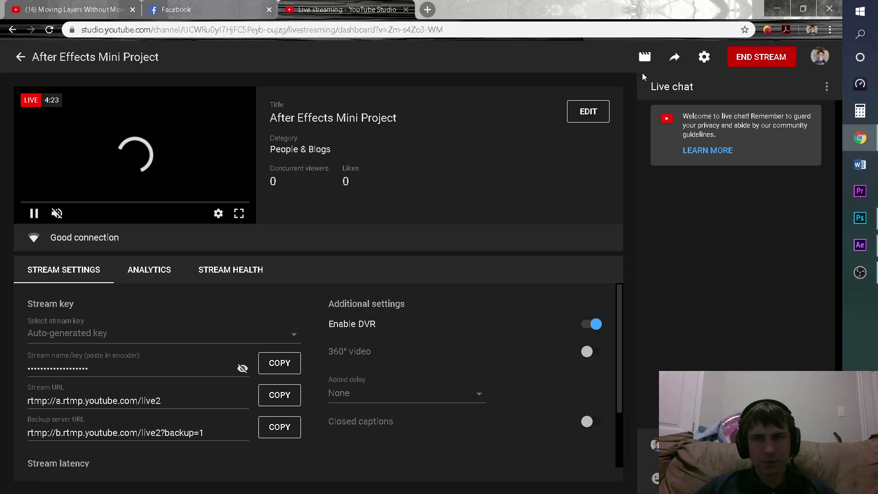
{"action": "left_click", "coordinate": [206, 10]}
{"action": "left_click", "coordinate": [368, 4]}
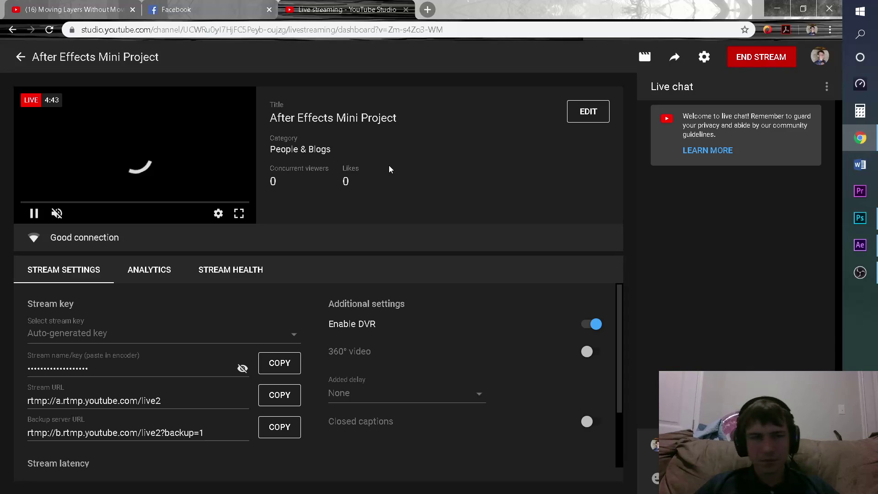
- Copy the share link of the "After Effects Mini Project" live stream and close the sharing options
{"action": "left_click", "coordinate": [675, 64]}
{"action": "left_click", "coordinate": [660, 195]}
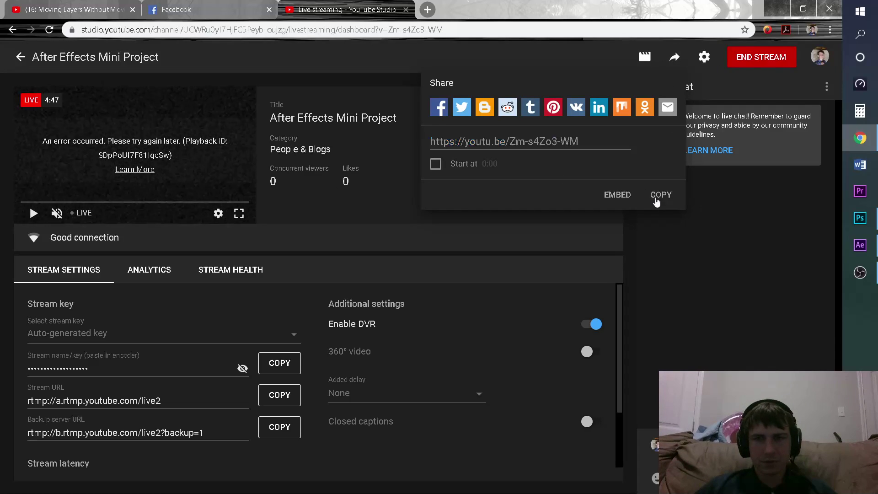
{"action": "left_click", "coordinate": [362, 210]}
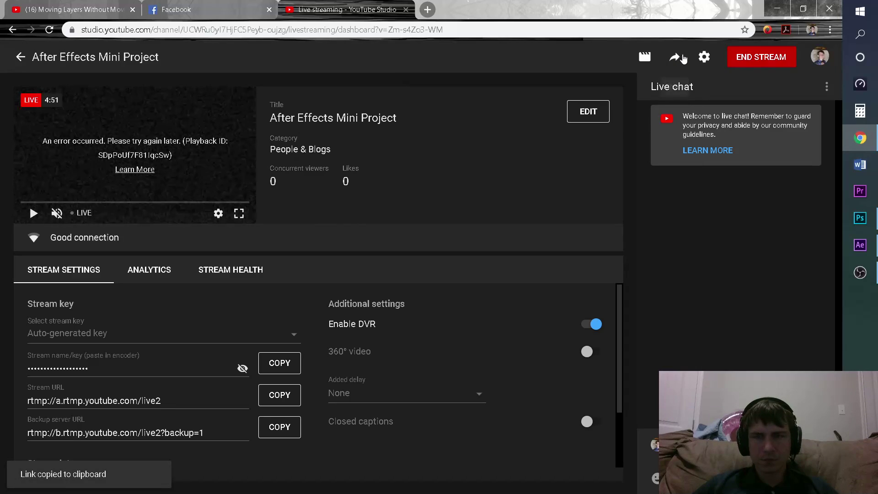
- Open the copied stream link in a new browser tab and pause the live stream's playback
{"action": "left_click", "coordinate": [431, 10]}
{"action": "key", "text": "ctrl+v"}
{"action": "key", "text": "Return"}
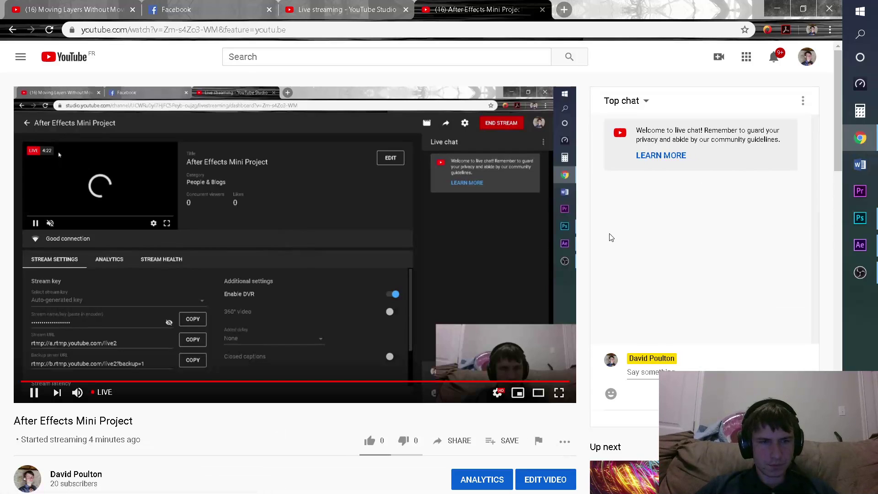
{"action": "left_click", "coordinate": [426, 297]}
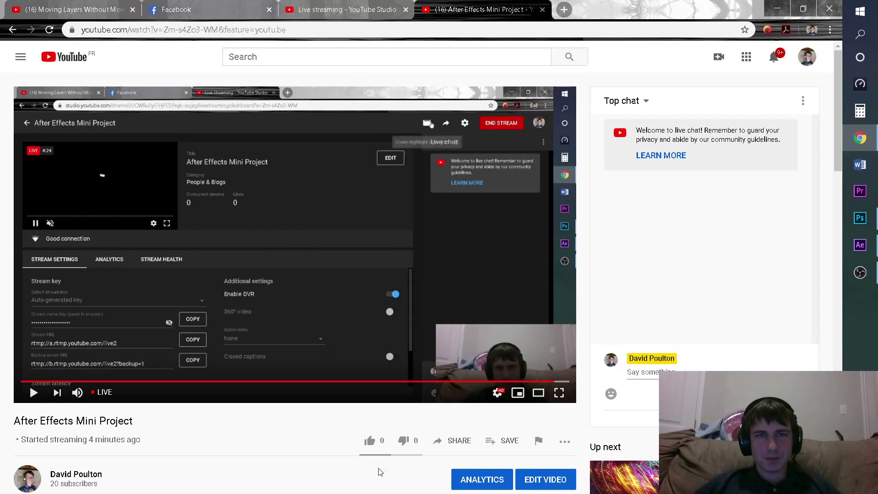
- Check the Facebook feed, close the live stream's watch page, and view the stream's YouTube Studio dashboard
{"action": "left_click", "coordinate": [244, 7]}
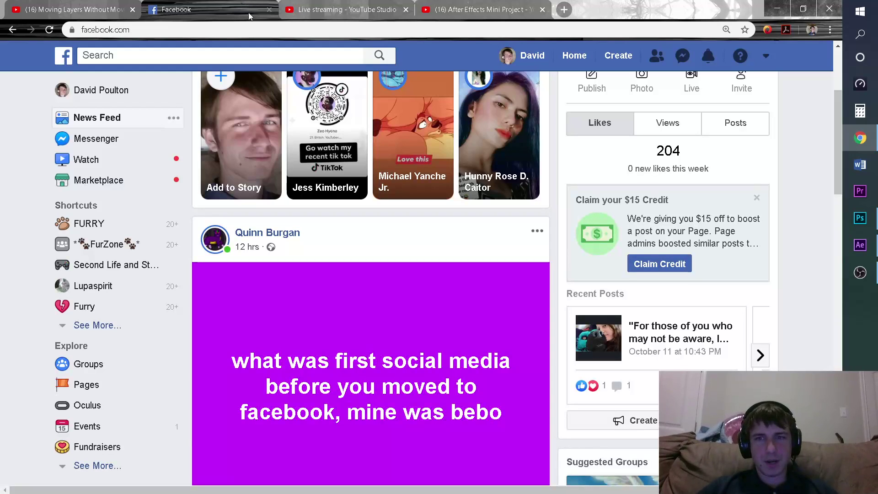
{"action": "scroll", "coordinate": [371, 247], "scroll_direction": "up", "scroll_amount": 4}
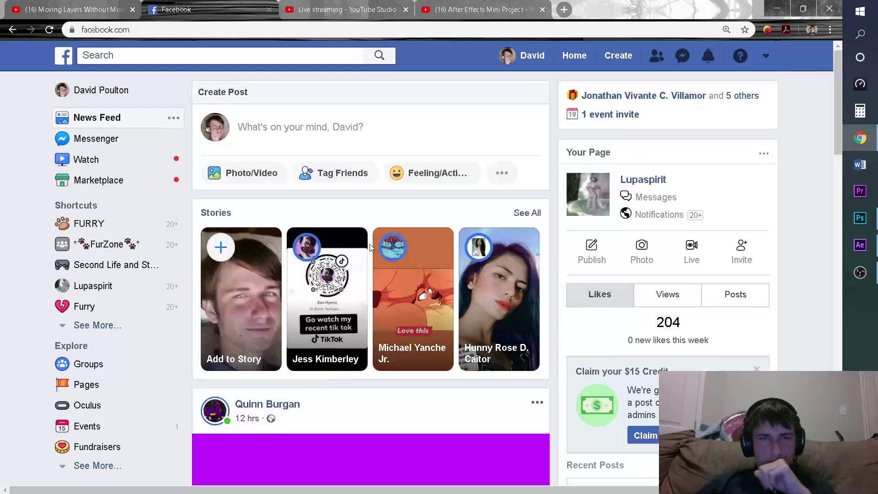
{"action": "left_click", "coordinate": [337, 11]}
{"action": "left_click", "coordinate": [480, 10]}
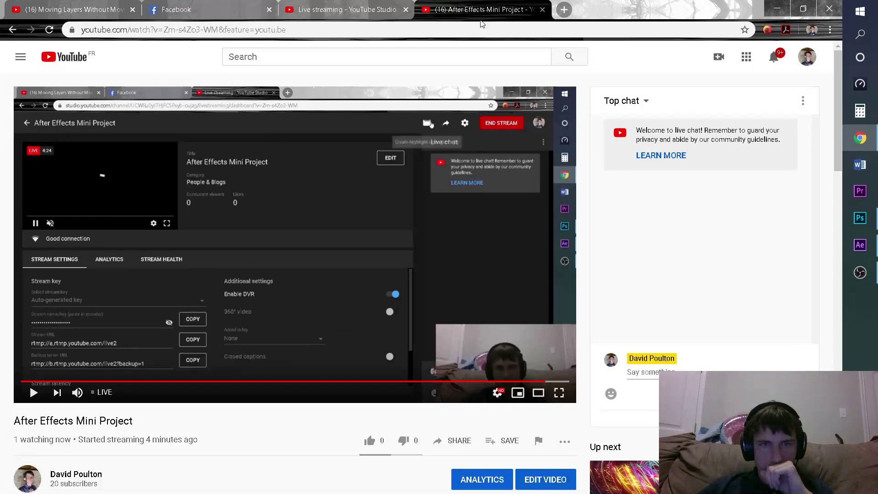
{"action": "left_click", "coordinate": [542, 9]}
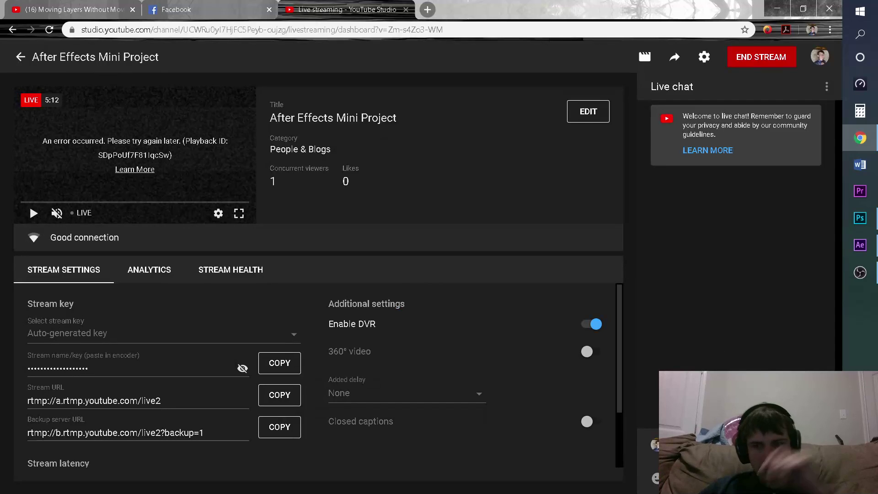
{"action": "left_click_drag", "start_coordinate": [304, 188], "coordinate": [269, 146]}
{"action": "left_click", "coordinate": [367, 196]}
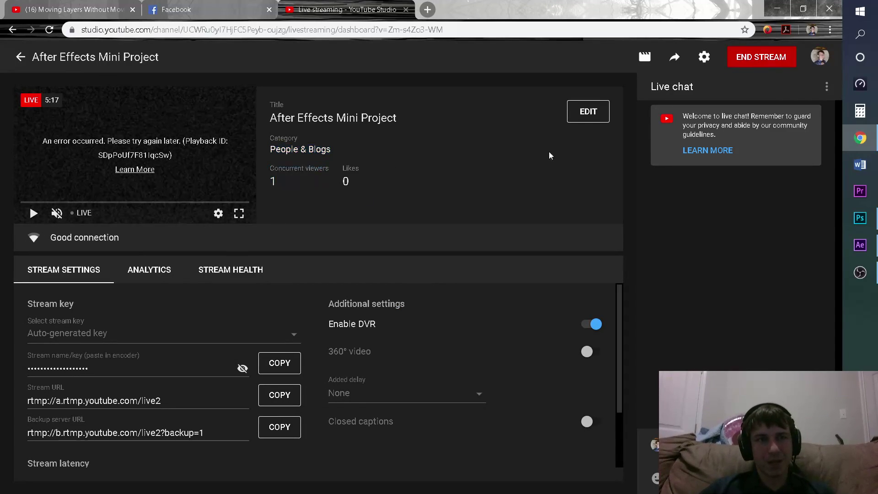
- Switch to After Effects and scrub Comp 3 to 0:00:05:16 to examine the masked phone
{"action": "left_click", "coordinate": [860, 245]}
{"action": "left_click_drag", "start_coordinate": [453, 343], "coordinate": [423, 335]}
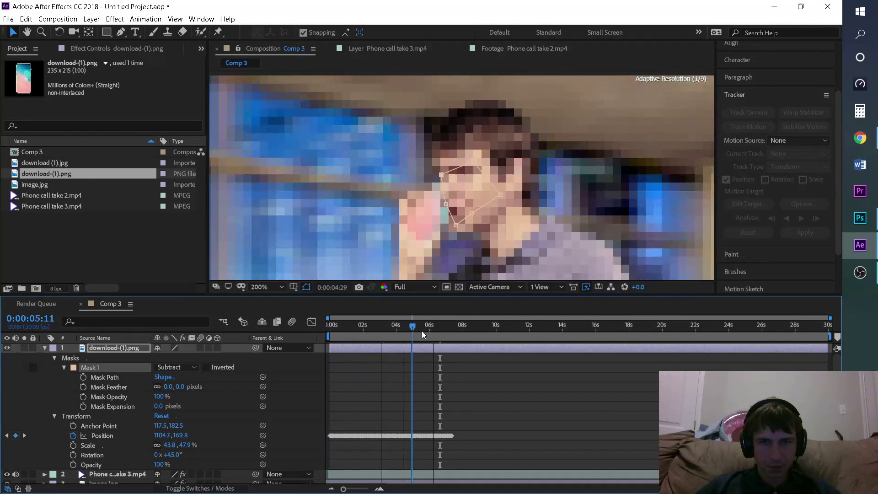
- Switch to Chrome, play the "Moving Layers Without Moving Their Masks After Effects" tutorial, pause it at 4:08 and enlarge it to full screen
{"action": "left_click", "coordinate": [861, 138]}
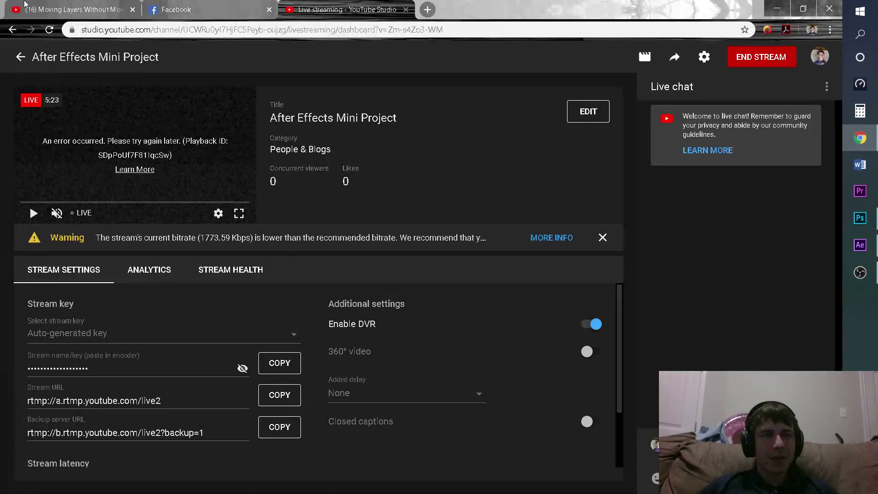
{"action": "left_click", "coordinate": [49, 3]}
{"action": "left_click", "coordinate": [358, 290]}
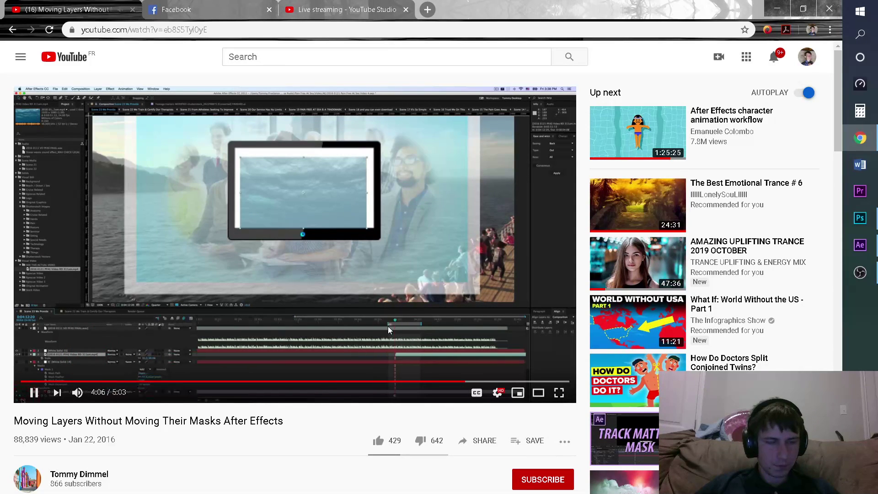
{"action": "key", "text": "space"}
{"action": "left_click", "coordinate": [559, 394]}
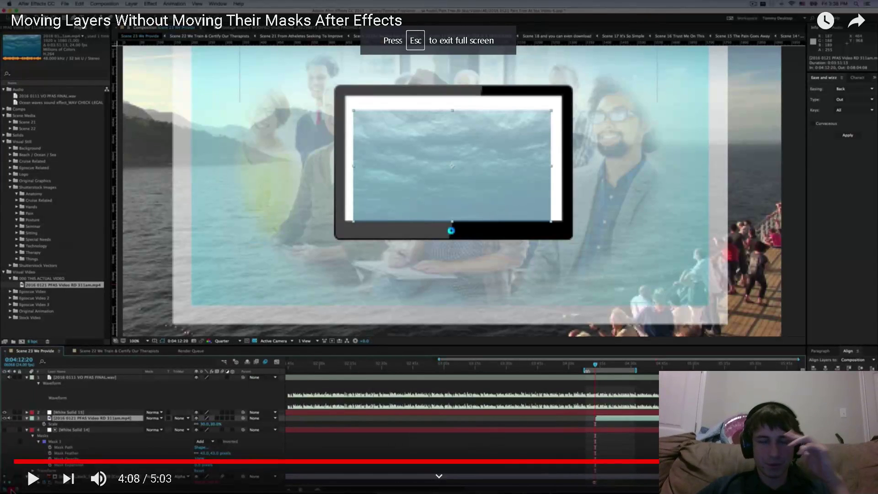
{"action": "left_click", "coordinate": [677, 437]}
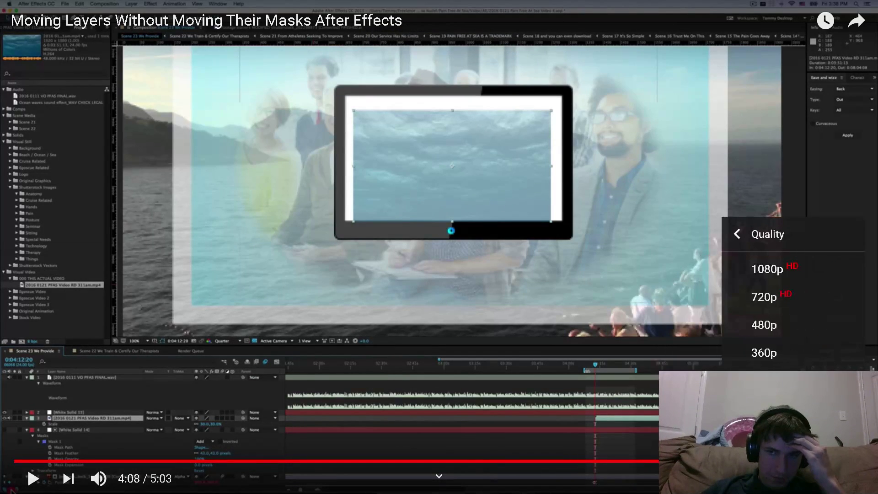
{"action": "left_click", "coordinate": [650, 392]}
{"action": "left_click", "coordinate": [649, 392]}
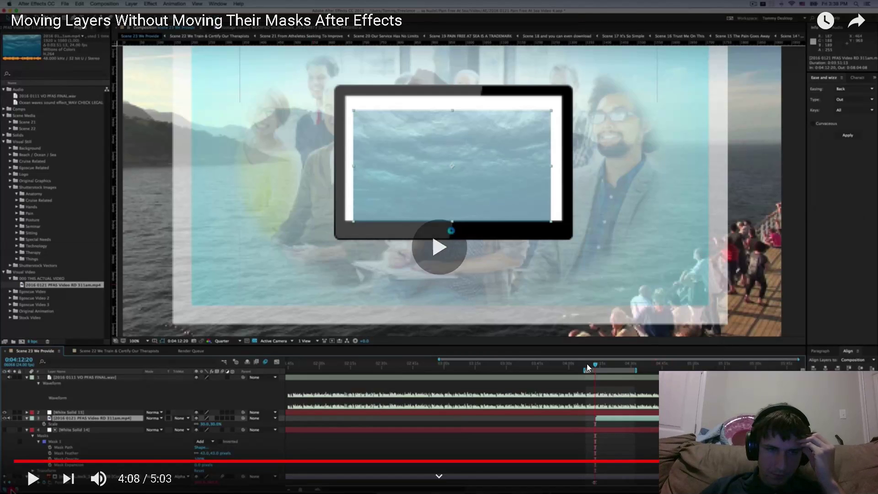
{"action": "left_click", "coordinate": [649, 392]}
- Rewind the tutorial to 4:01, watch the track matte explanation through 4:31, then pause and leave full screen
{"action": "left_click_drag", "start_coordinate": [696, 461], "coordinate": [691, 461]}
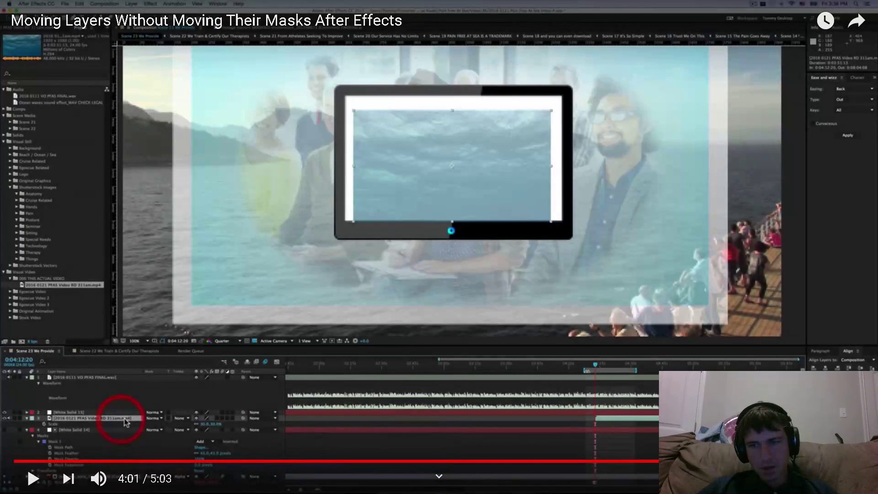
{"action": "left_click", "coordinate": [755, 379]}
{"action": "left_click", "coordinate": [784, 280]}
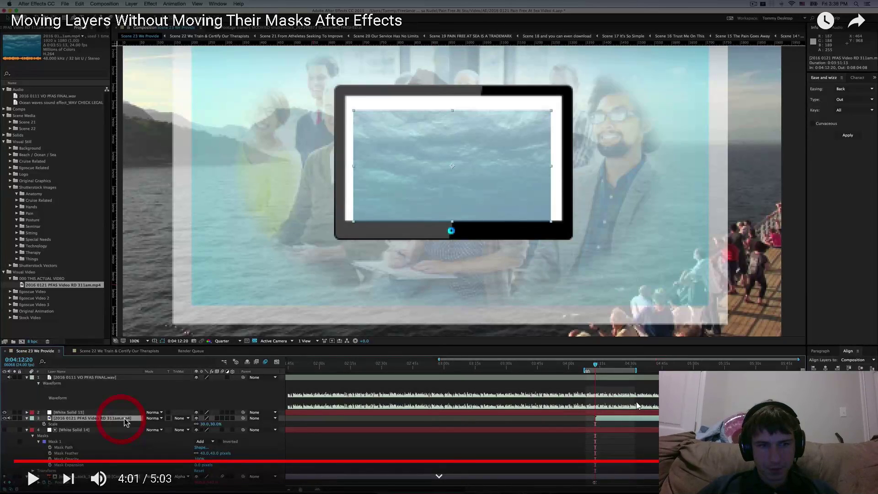
{"action": "left_click", "coordinate": [636, 402]}
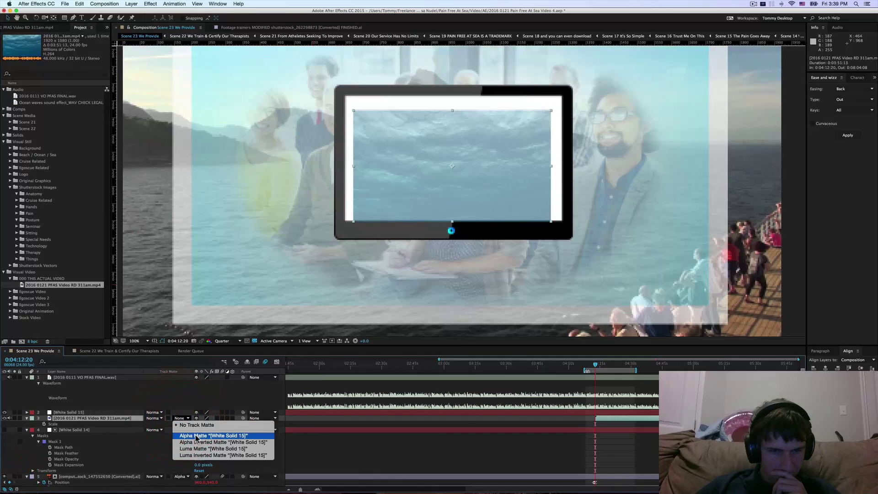
{"action": "left_click", "coordinate": [614, 366]}
{"action": "left_click", "coordinate": [614, 366]}
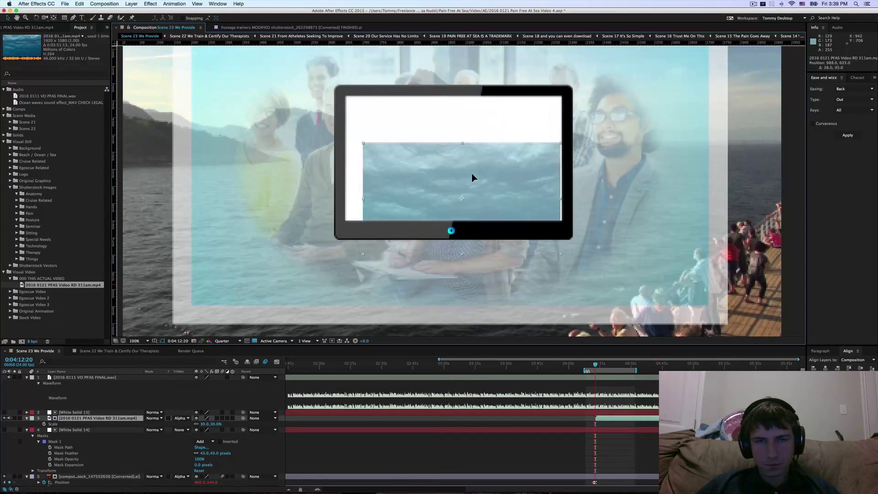
{"action": "mouse_move", "coordinate": [632, 378]}
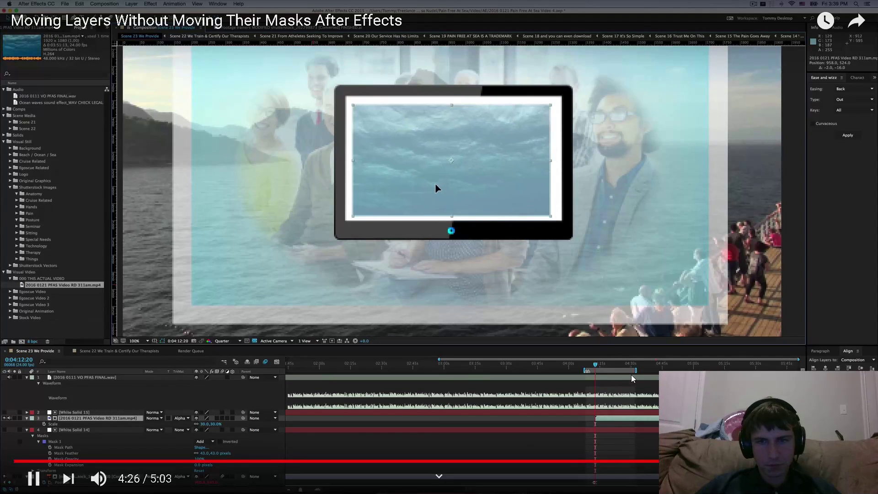
{"action": "left_click", "coordinate": [659, 350]}
{"action": "left_click", "coordinate": [660, 349]}
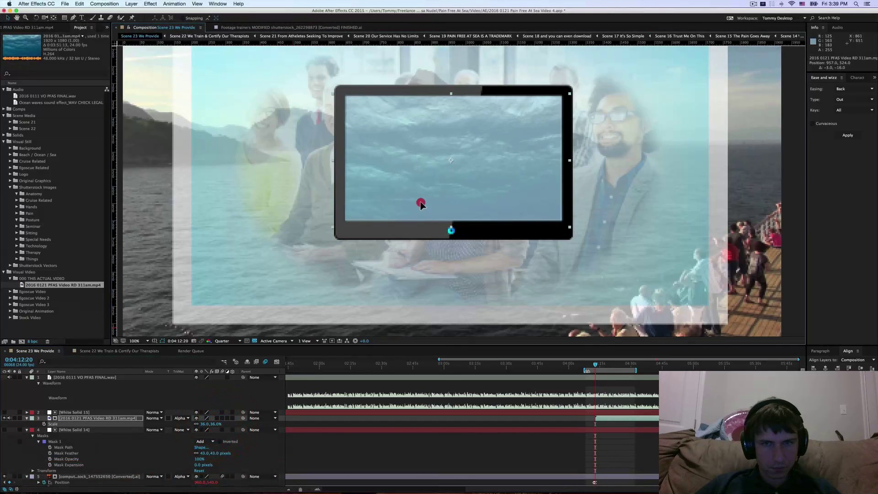
{"action": "key", "text": "space"}
{"action": "key", "text": "Escape"}
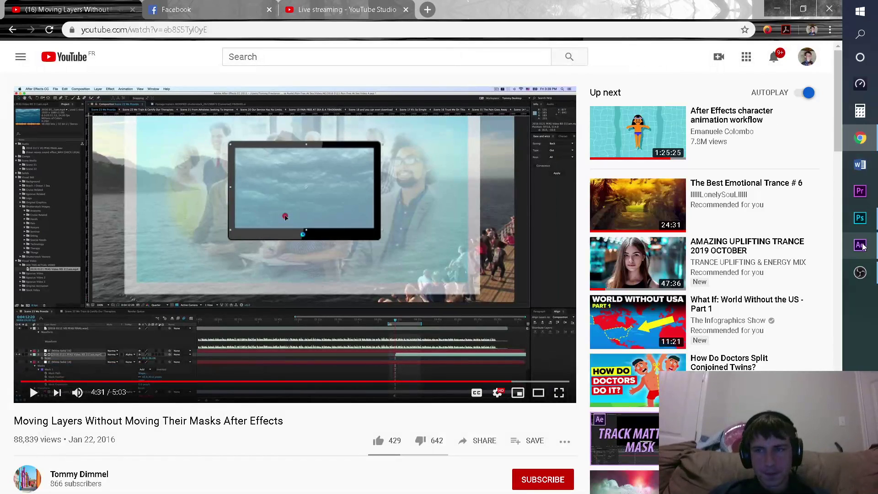
- Switch to After Effects and scrub Comp 3 to 0:00:06:05 to inspect the phone against the face
{"action": "left_click", "coordinate": [860, 244]}
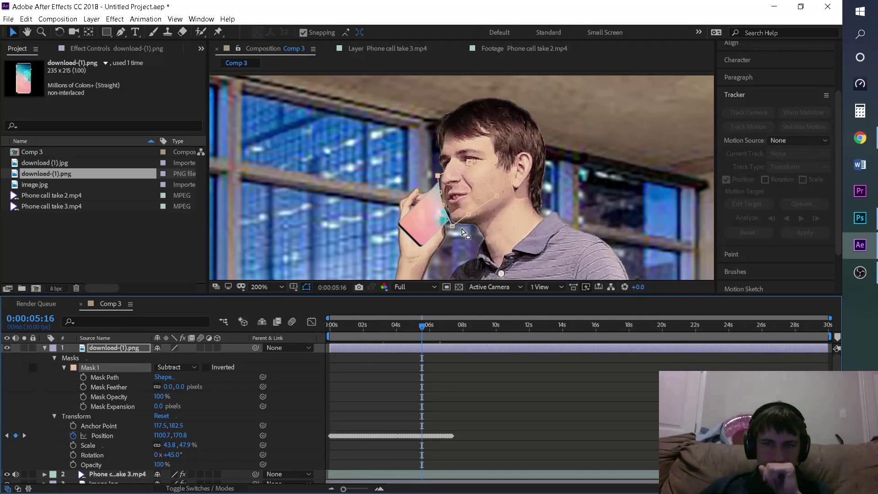
{"action": "left_click_drag", "start_coordinate": [407, 326], "coordinate": [433, 334]}
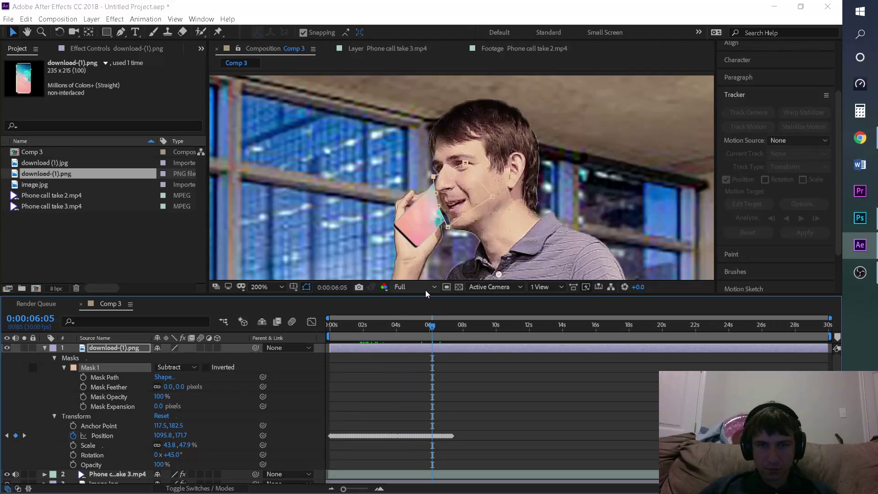
{"action": "left_click", "coordinate": [426, 289]}
{"action": "left_click", "coordinate": [496, 317]}
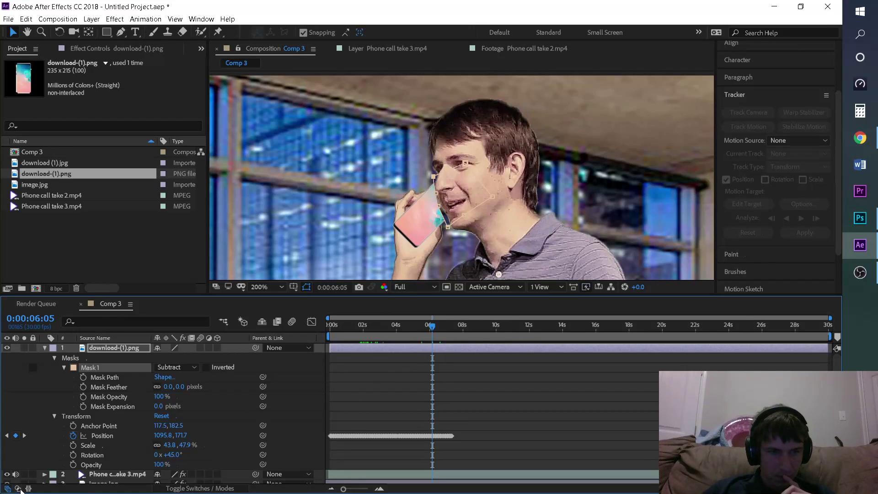
- Show the Mode and TrkMat columns in the timeline and look through the phone layer's blending modes
{"action": "key", "text": "F4"}
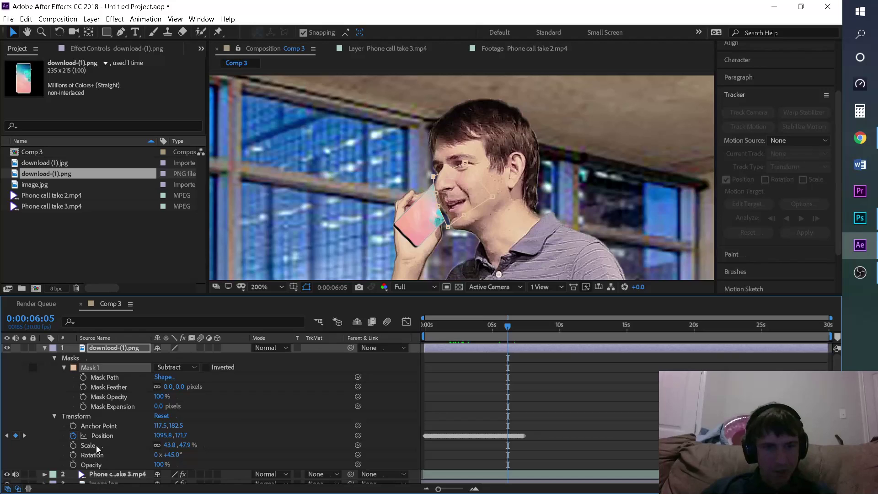
{"action": "left_click", "coordinate": [283, 349]}
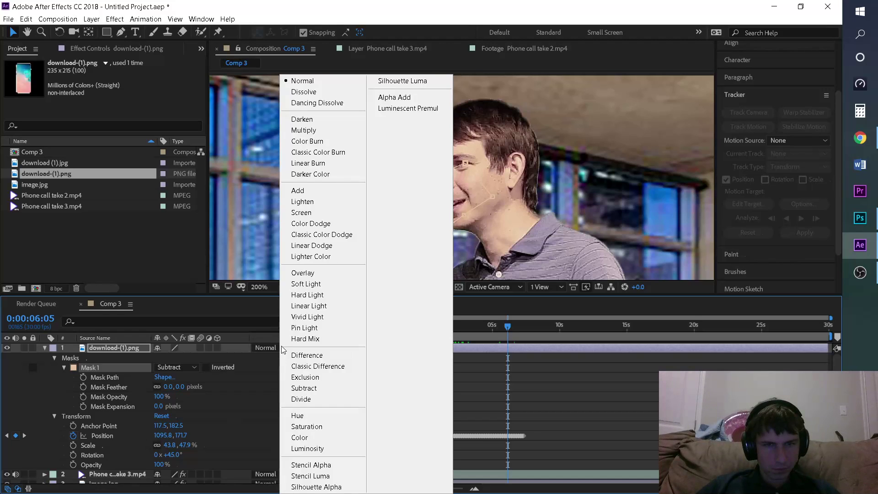
{"action": "left_click", "coordinate": [253, 339]}
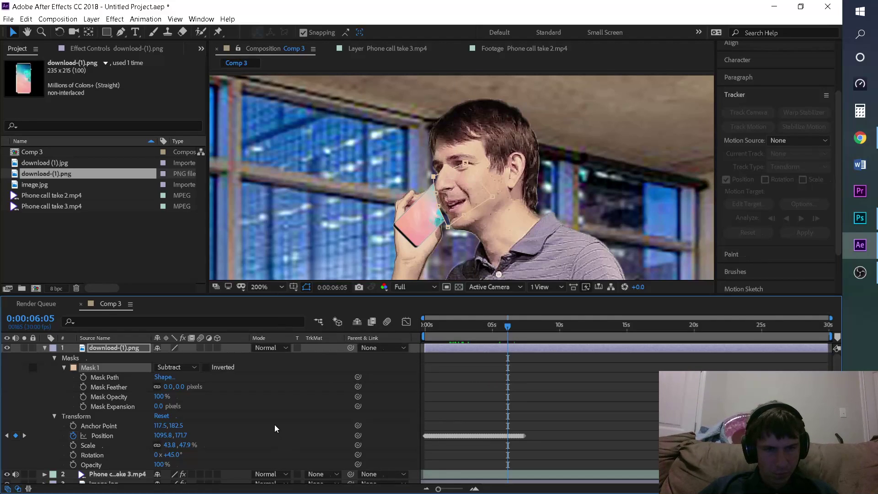
- Check the live stream's dashboard in Chrome, dismiss its bitrate warning, and briefly open the live chat guidelines link
{"action": "left_click", "coordinate": [860, 138]}
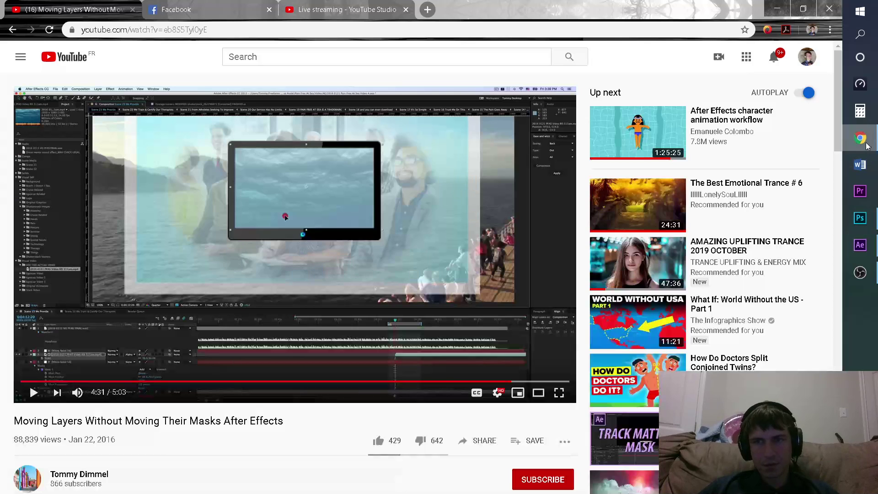
{"action": "left_click", "coordinate": [334, 6]}
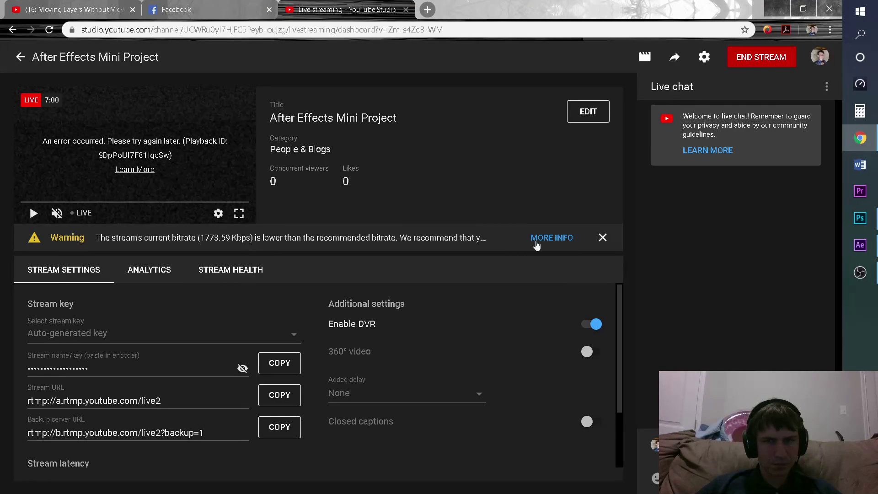
{"action": "left_click", "coordinate": [603, 237]}
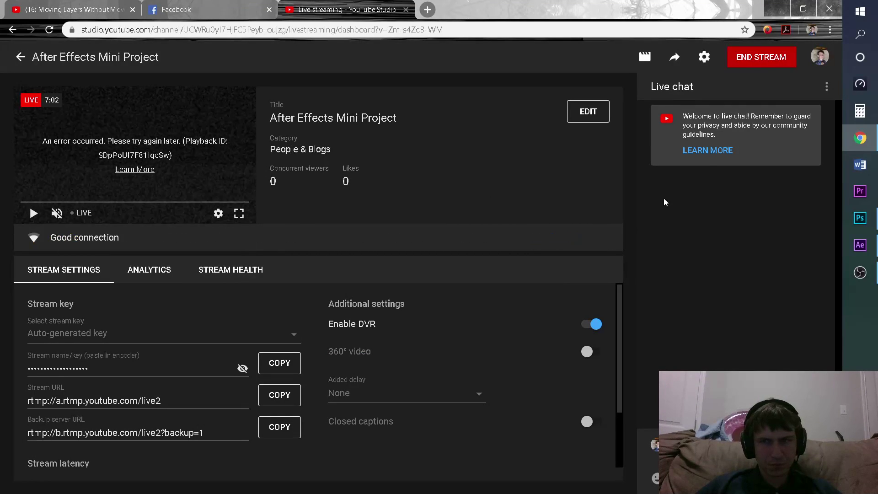
{"action": "left_click", "coordinate": [707, 150]}
{"action": "left_click", "coordinate": [543, 11]}
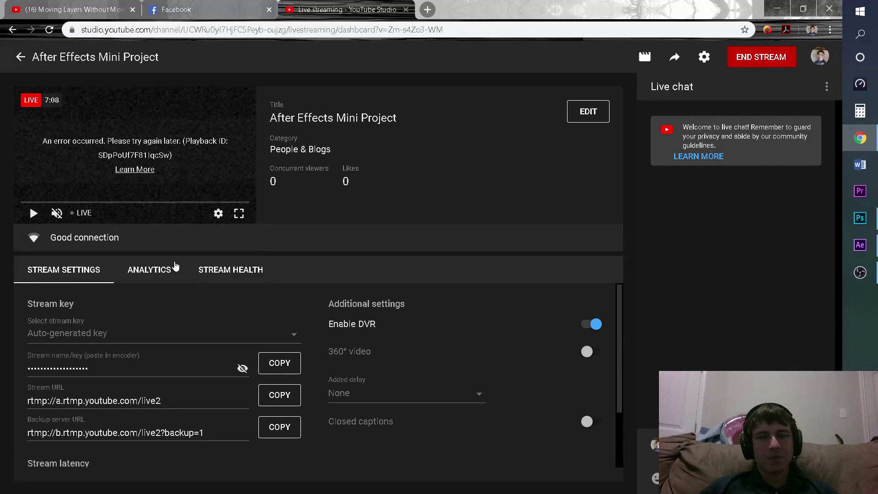
- Return to the mask tutorial, replay it from 4:01 to 4:09 in full screen to study how track mattes are revealed, and exit full screen
{"action": "left_click", "coordinate": [207, 4]}
{"action": "left_click", "coordinate": [52, 4]}
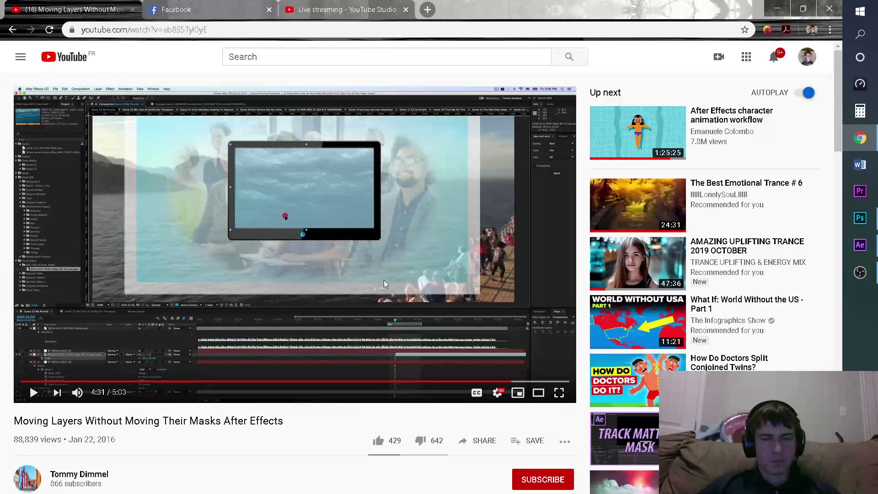
{"action": "left_click_drag", "start_coordinate": [490, 382], "coordinate": [457, 384]}
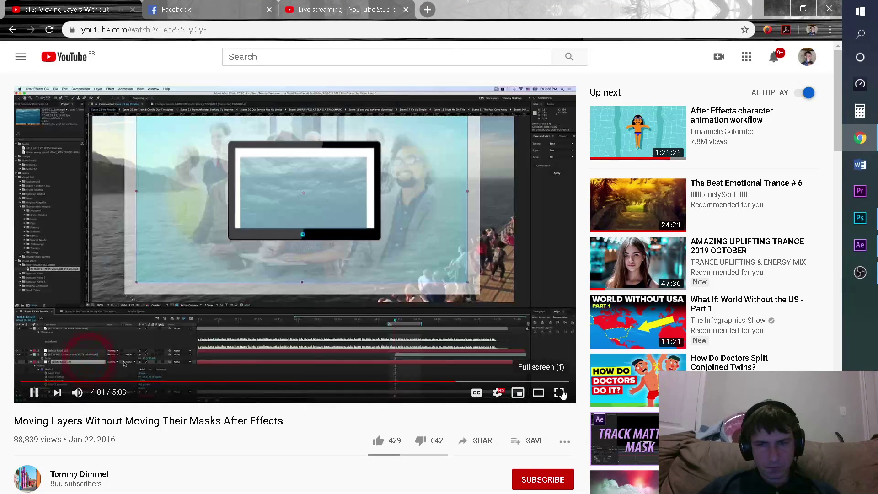
{"action": "left_click", "coordinate": [558, 393]}
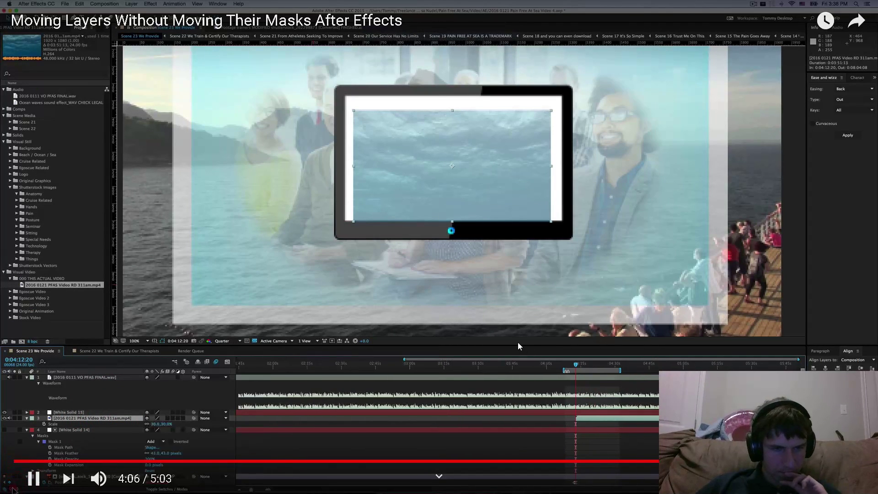
{"action": "key", "text": "space"}
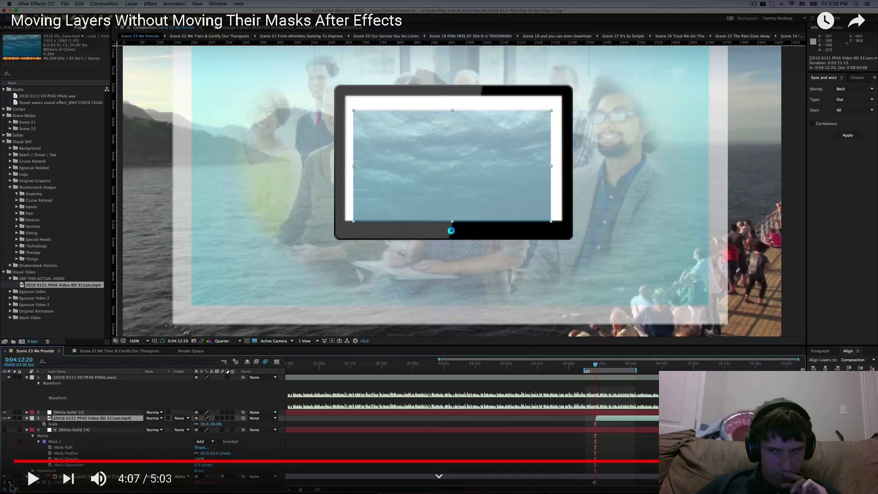
{"action": "key", "text": "space"}
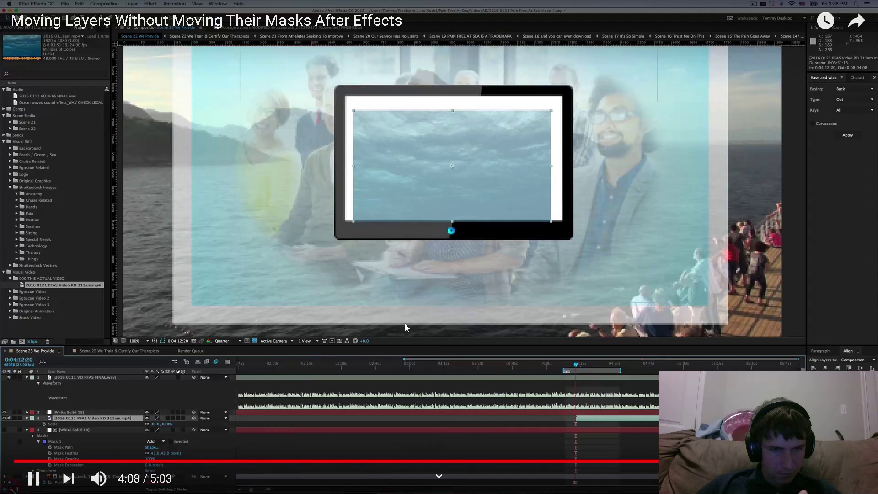
{"action": "key", "text": "space"}
{"action": "key", "text": "Escape"}
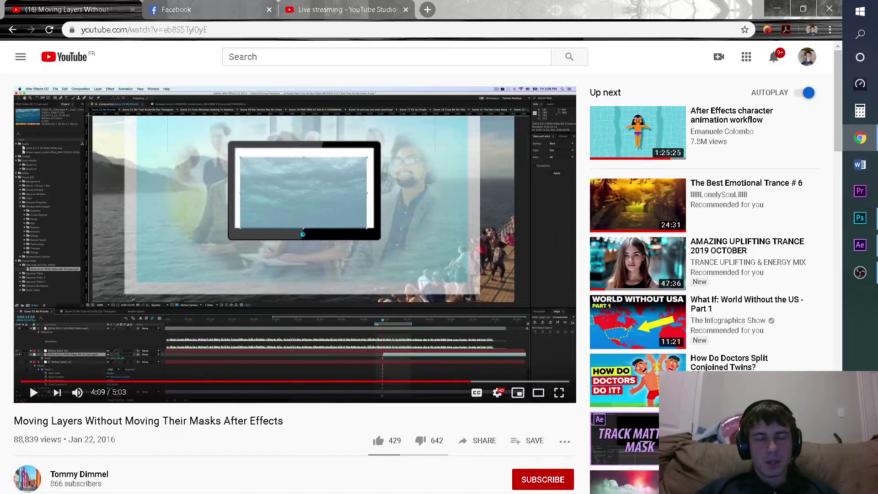
- Check the stream status in OBS and return to After Effects, toggling the timeline's transfer controls off and on again
{"action": "left_click", "coordinate": [860, 272]}
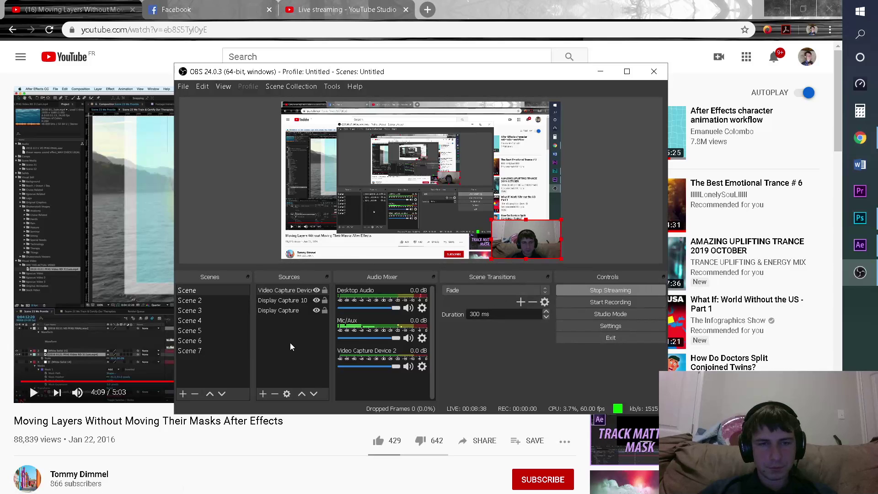
{"action": "left_click", "coordinate": [860, 273]}
{"action": "left_click", "coordinate": [860, 245]}
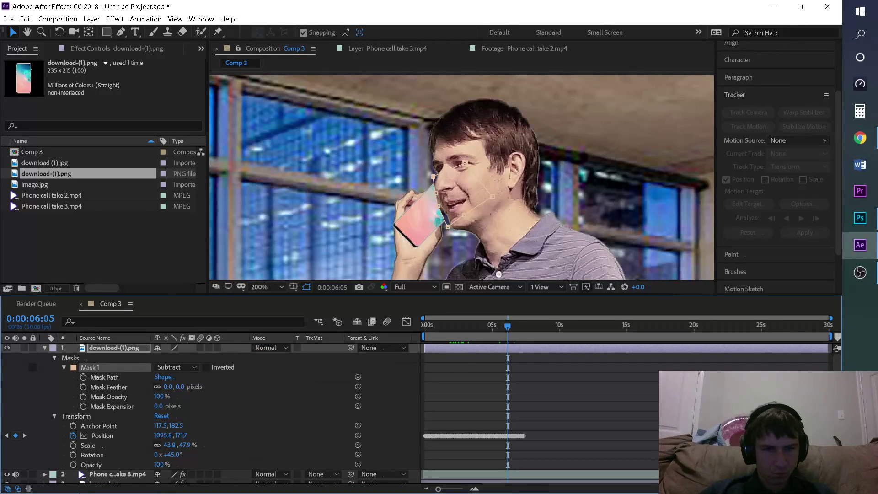
{"action": "left_click", "coordinate": [18, 488]}
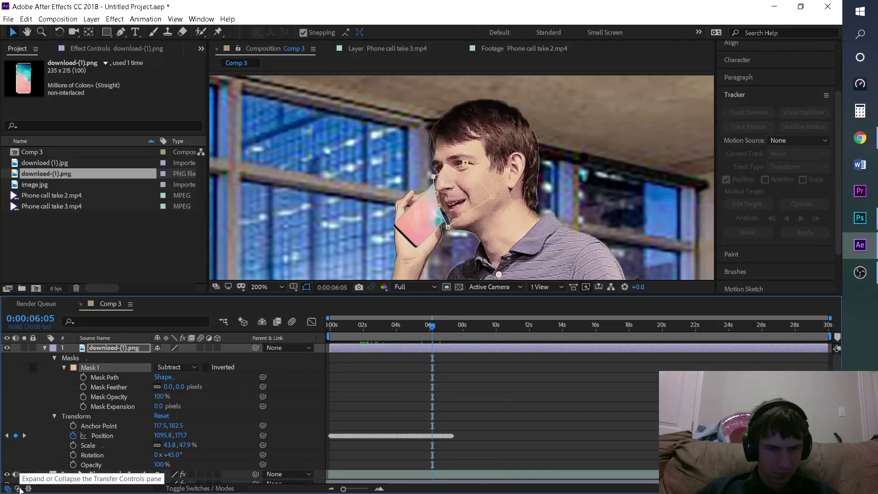
{"action": "left_click", "coordinate": [18, 489]}
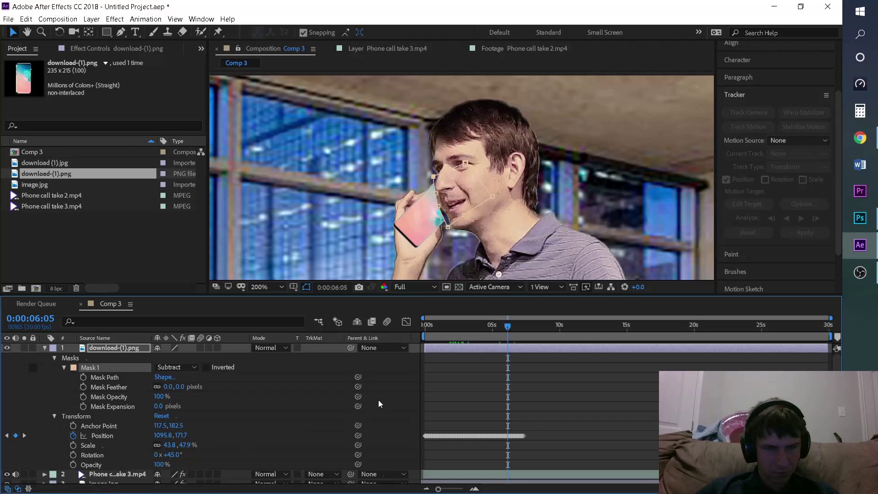
- Try Preserve Transparency on the phone layer and the Phone call take 3 layer, previewing from the start and checking 0:00:04:28
{"action": "left_click", "coordinate": [298, 348]}
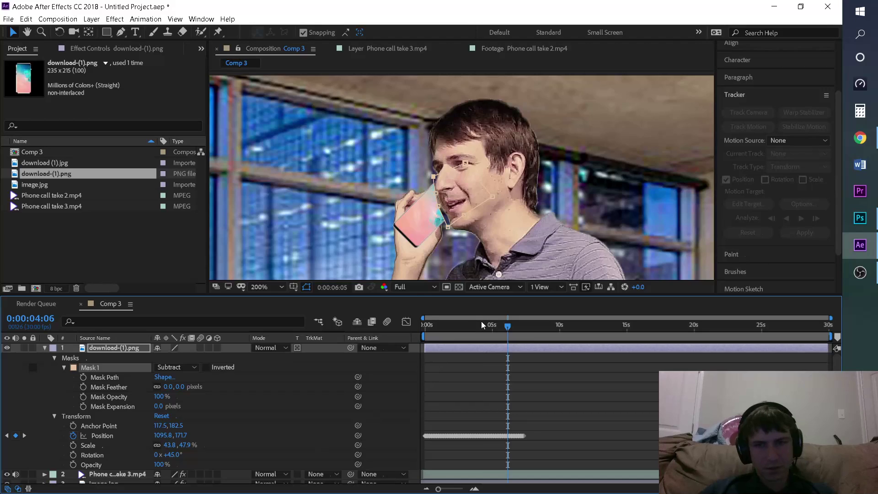
{"action": "mouse_move", "coordinate": [482, 338]}
{"action": "left_mouse_down"}
{"action": "mouse_move", "coordinate": [529, 342]}
{"action": "mouse_move", "coordinate": [493, 342]}
{"action": "left_mouse_up"}
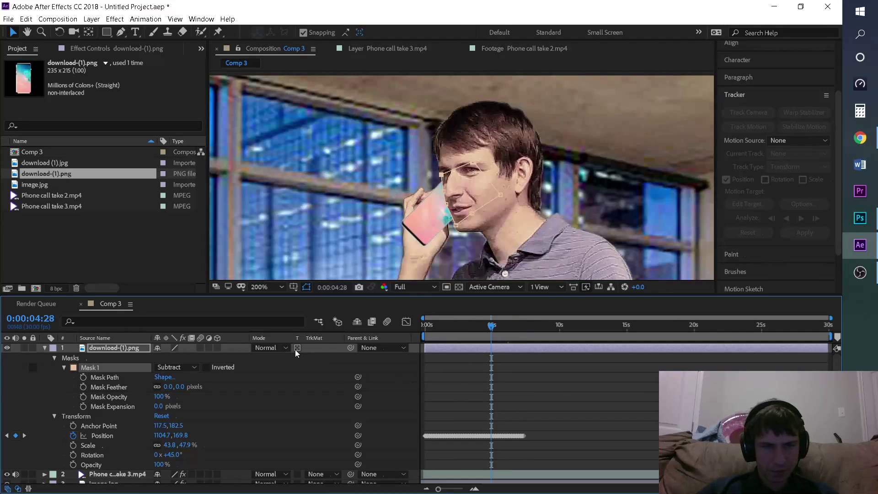
{"action": "left_click", "coordinate": [296, 470]}
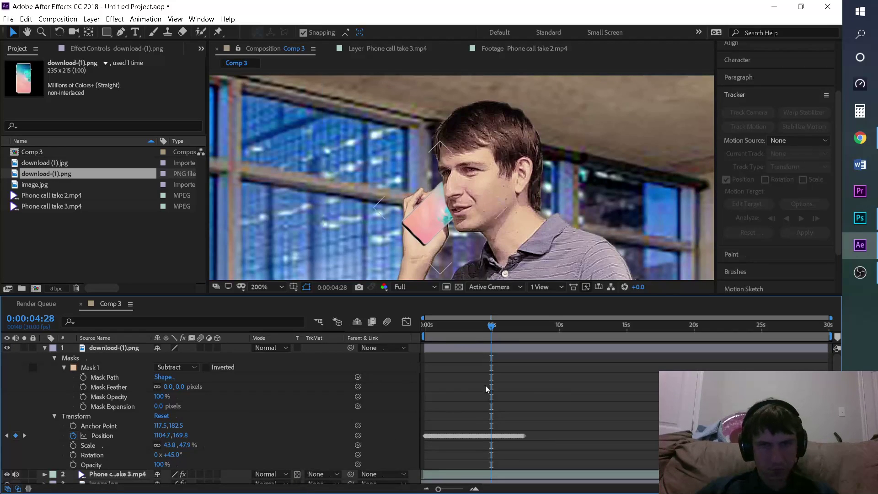
{"action": "key", "text": "Home"}
{"action": "key", "text": "space"}
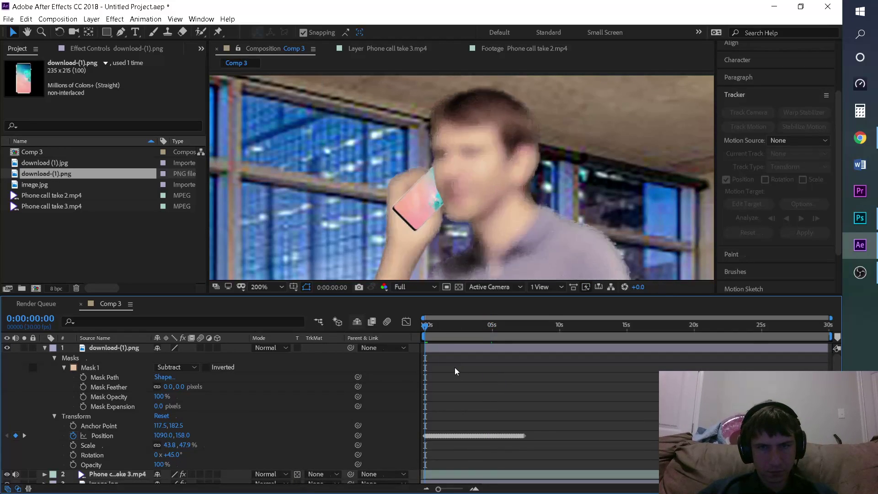
{"action": "key", "text": "space"}
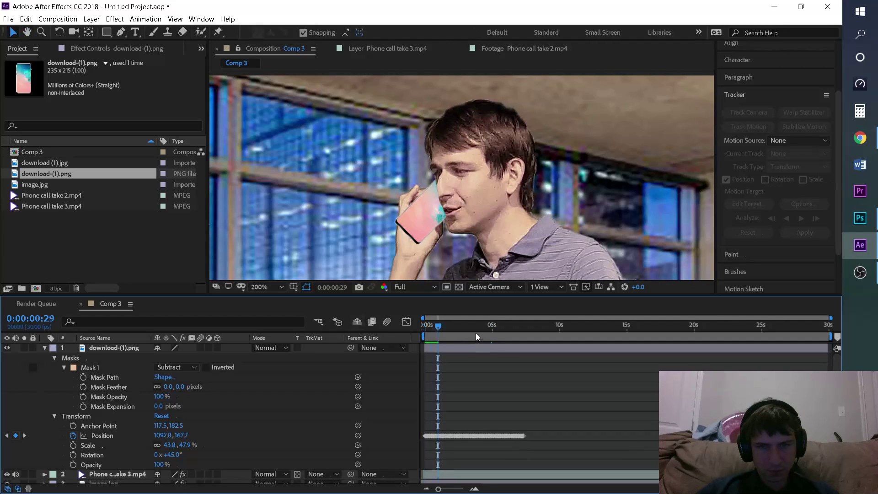
{"action": "mouse_move", "coordinate": [496, 324]}
{"action": "left_mouse_down"}
{"action": "mouse_move", "coordinate": [488, 328]}
{"action": "mouse_move", "coordinate": [527, 329]}
{"action": "mouse_move", "coordinate": [491, 327]}
{"action": "left_mouse_up"}
{"action": "left_click", "coordinate": [111, 369]}
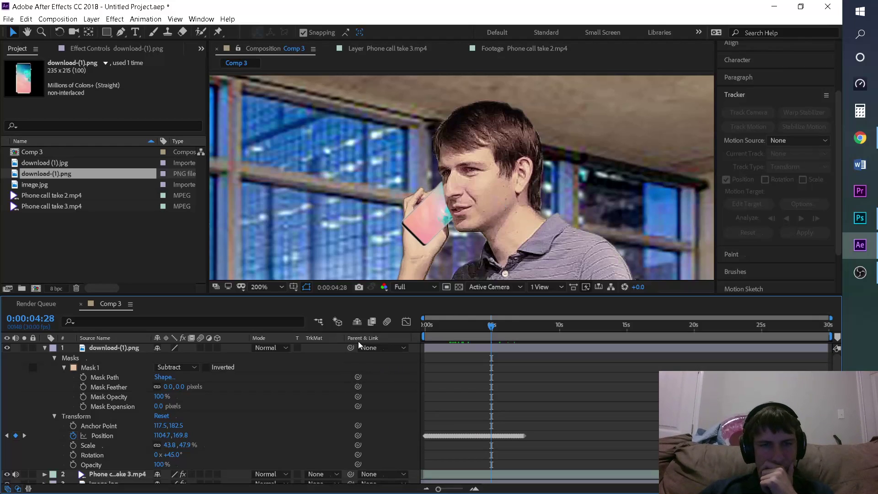
{"action": "left_click", "coordinate": [92, 367]}
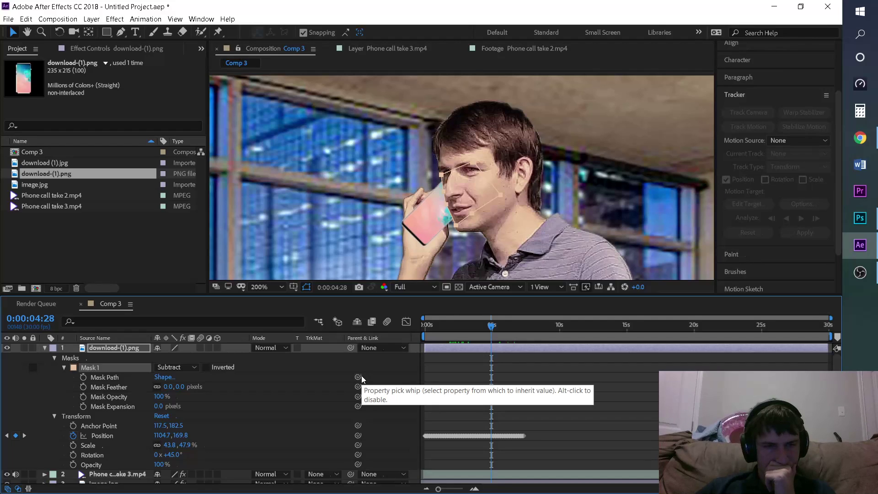
{"action": "left_click", "coordinate": [226, 388]}
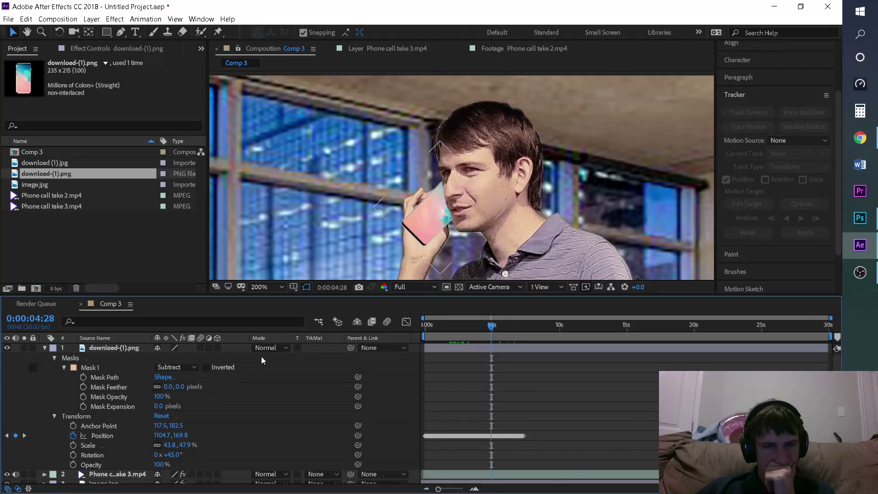
- Try parenting the phone layer to the Phone call take 3 layer, preview it from the start, and undo the parenting
{"action": "left_click", "coordinate": [304, 348]}
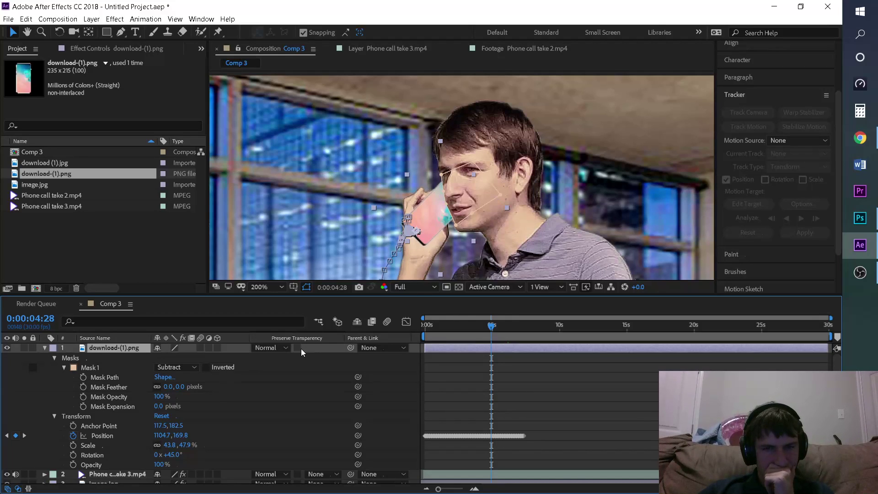
{"action": "left_click_drag", "start_coordinate": [353, 347], "coordinate": [353, 473]}
{"action": "left_click_drag", "start_coordinate": [446, 328], "coordinate": [418, 334]}
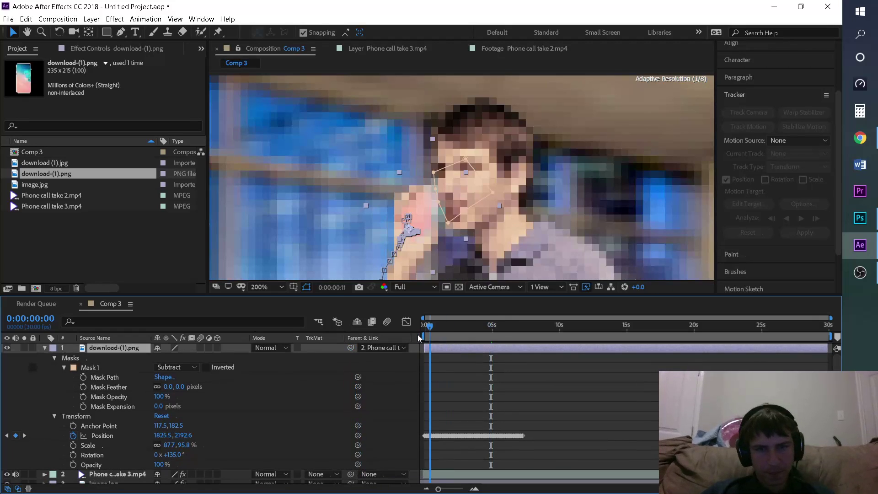
{"action": "key", "text": "space"}
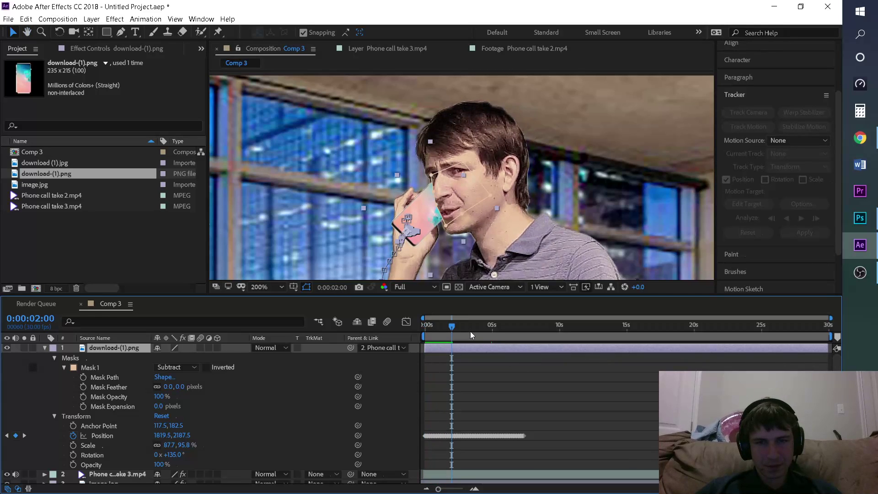
{"action": "left_click", "coordinate": [473, 332]}
{"action": "left_click_drag", "start_coordinate": [478, 330], "coordinate": [520, 334]}
{"action": "key", "text": "ctrl+z"}
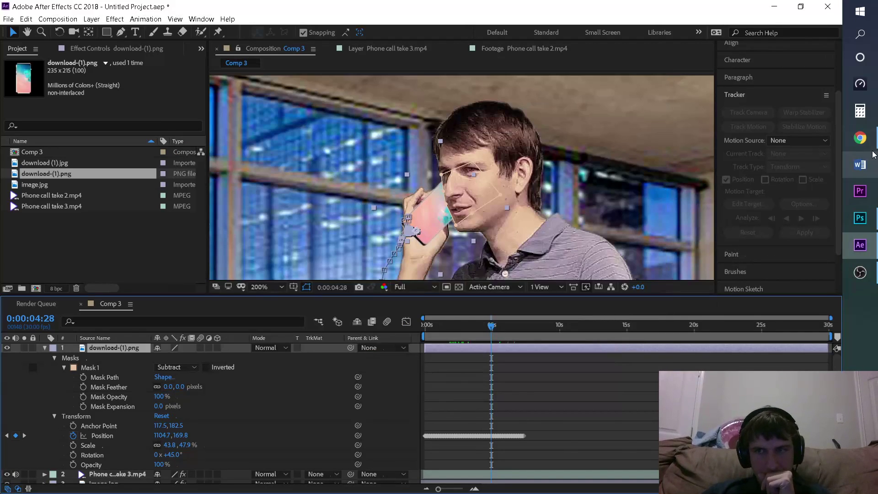
- Switch to Facebook in Chrome and check the notifications
{"action": "left_click", "coordinate": [875, 146]}
{"action": "left_click", "coordinate": [210, 10]}
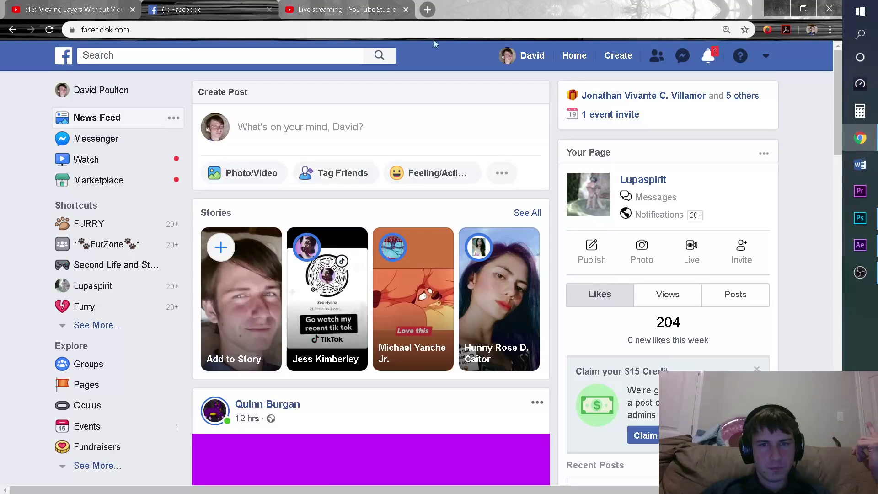
{"action": "left_click", "coordinate": [710, 56]}
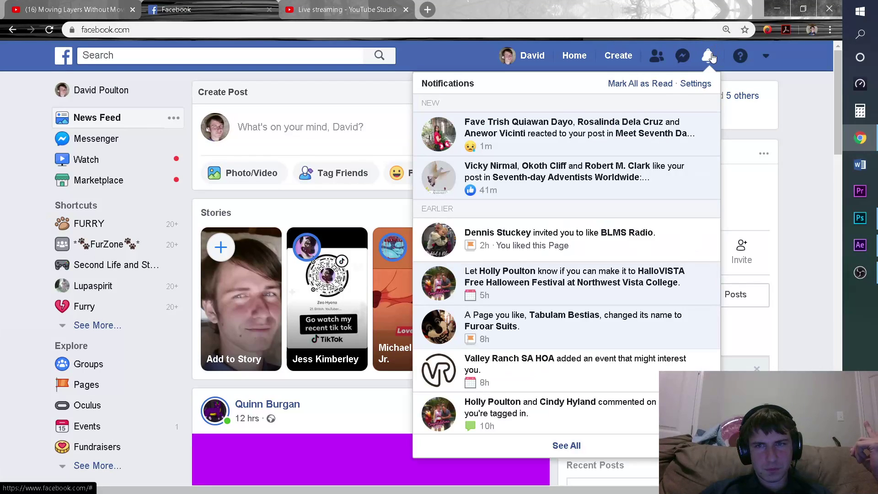
{"action": "left_click", "coordinate": [712, 57]}
- Read the feed post asking about the first social media used before Facebook, with all of its comments expanded
{"action": "scroll", "coordinate": [384, 275], "scroll_direction": "down", "scroll_amount": 5}
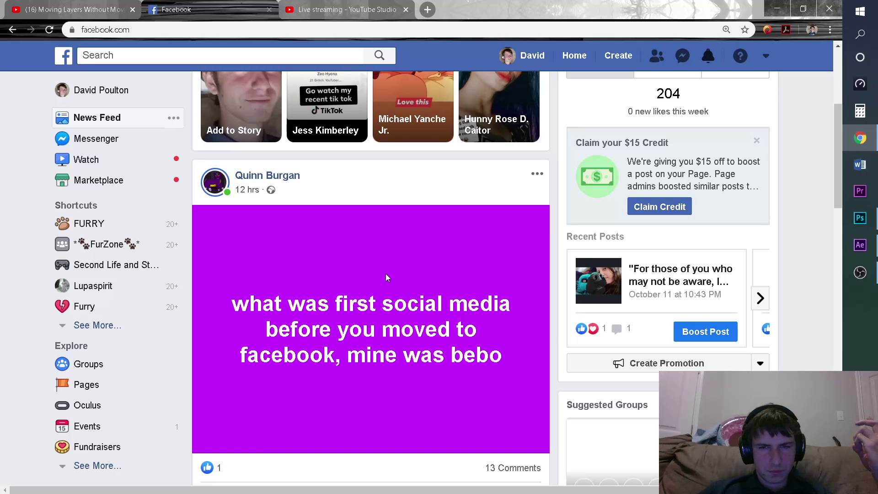
{"action": "scroll", "coordinate": [386, 278], "scroll_direction": "down", "scroll_amount": 4}
{"action": "scroll", "coordinate": [382, 281], "scroll_direction": "down", "scroll_amount": 2}
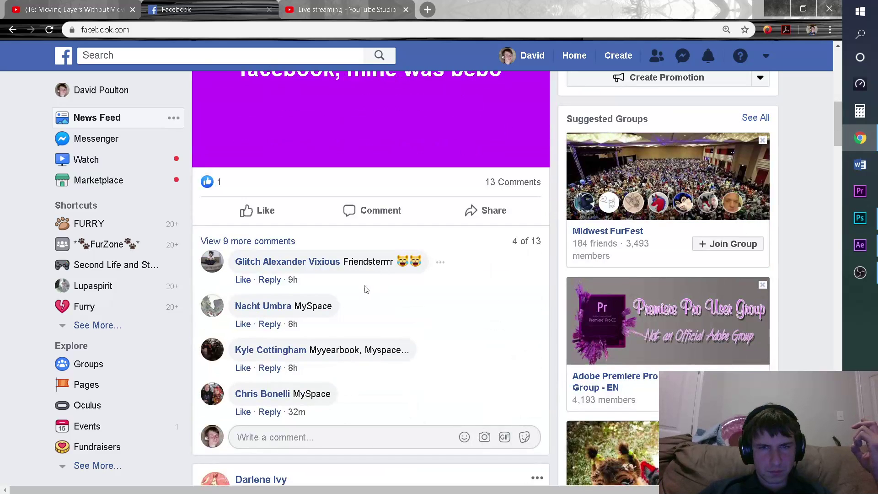
{"action": "left_click", "coordinate": [281, 245]}
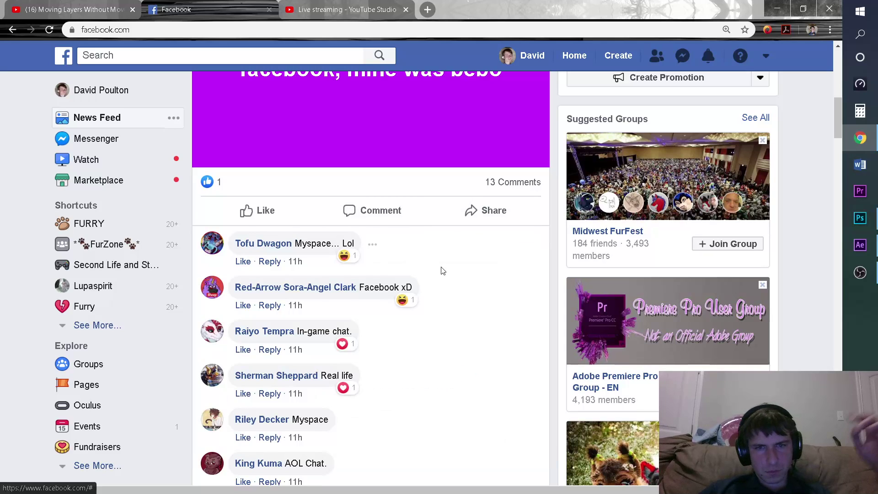
{"action": "scroll", "coordinate": [443, 271], "scroll_direction": "down", "scroll_amount": 4}
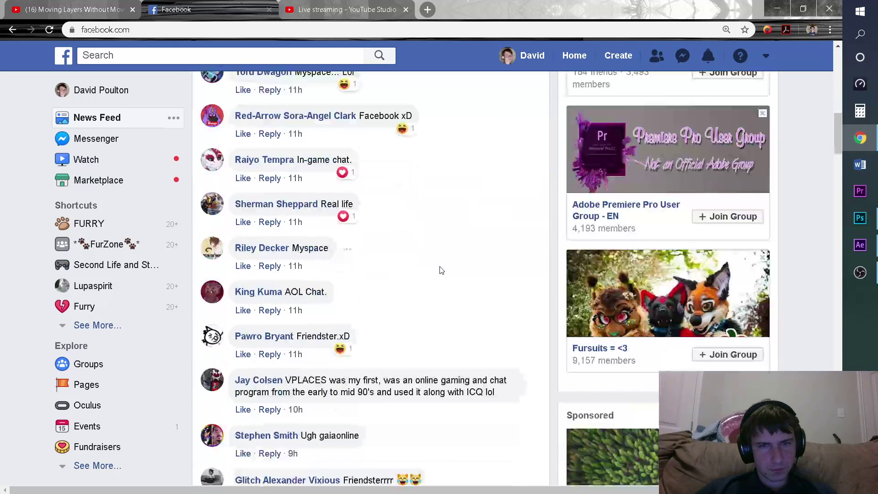
{"action": "scroll", "coordinate": [442, 271], "scroll_direction": "down", "scroll_amount": 6}
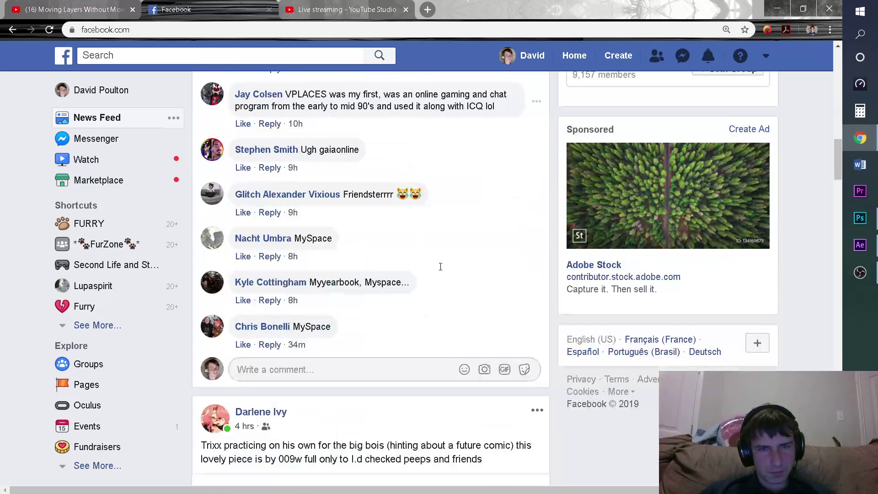
- Post the comment "My very first one was Funformobile back in 2006." on the first social media post
{"action": "left_click", "coordinate": [395, 360]}
{"action": "key", "text": "Caps_Lock"}
{"action": "type", "text": "I"}
{"action": "key", "text": "Caps_Lock"}
{"action": "key", "text": "BackSpace"}
{"action": "key", "text": "Caps_Lock"}
{"action": "type", "text": "M"}
{"action": "key", "text": "Caps_Lock"}
{"action": "type", "text": "y very first one was"}
{"action": "key", "text": "Caps_Lock"}
{"action": "type", "text": "F"}
{"action": "key", "text": "Caps_Lock"}
{"action": "type", "text": "unformobile bac"}
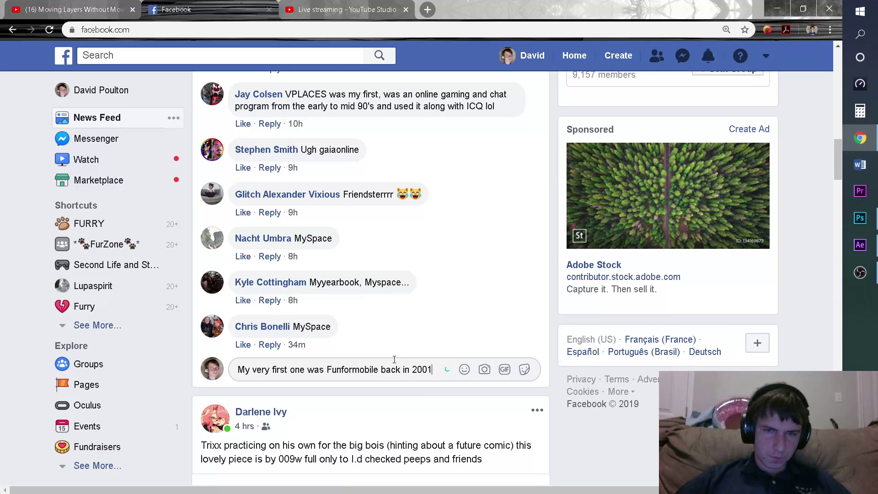
{"action": "type", "text": "k in 2006."}
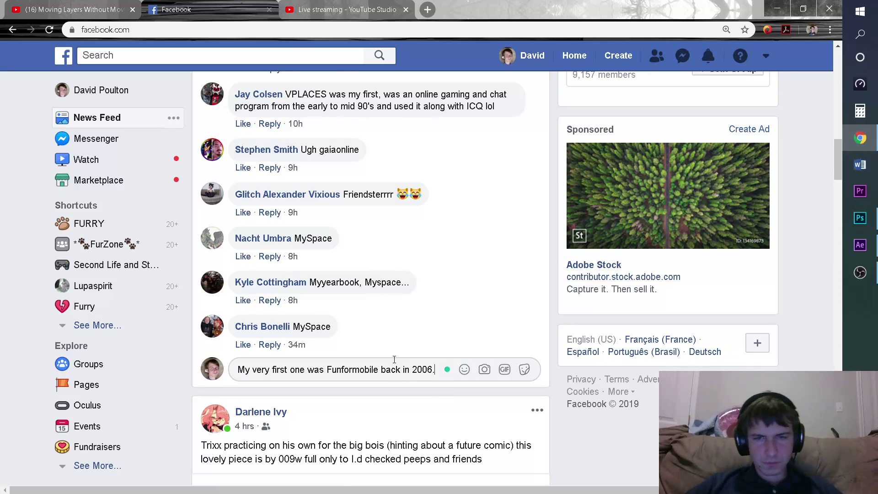
{"action": "key", "text": "Return"}
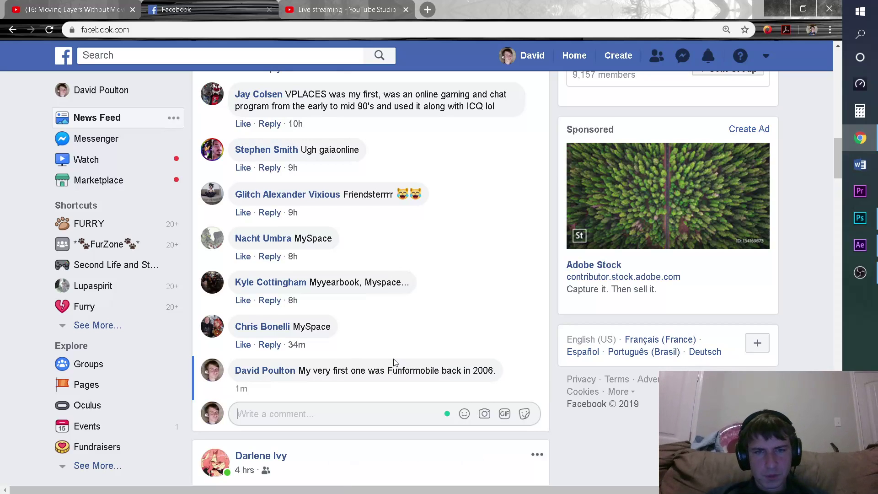
- Skim the posts below the comment and return to the start of the news feed
{"action": "scroll", "coordinate": [293, 259], "scroll_direction": "down", "scroll_amount": 5}
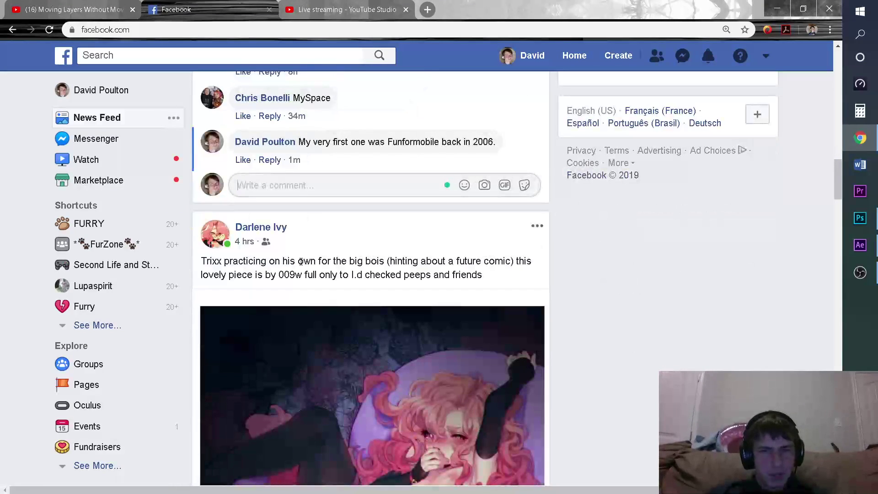
{"action": "scroll", "coordinate": [298, 268], "scroll_direction": "down", "scroll_amount": 4}
{"action": "scroll", "coordinate": [301, 268], "scroll_direction": "up", "scroll_amount": 15}
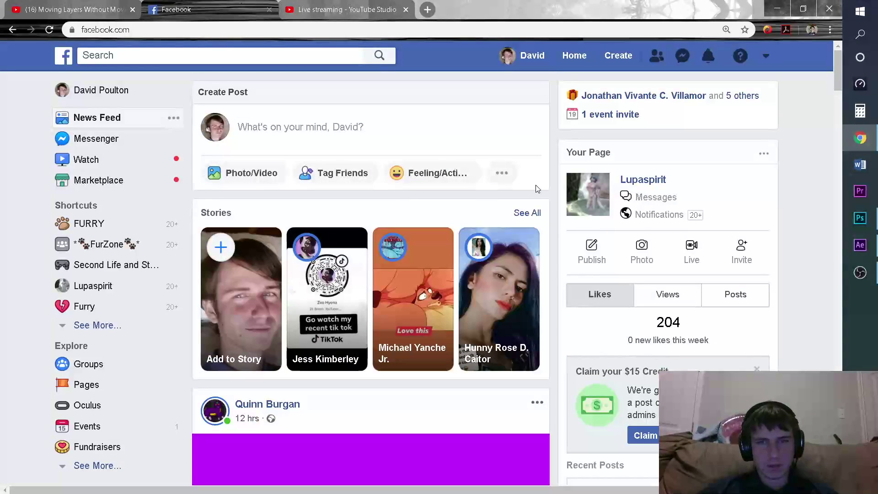
- Check the live stream dashboard and glance at the paused mask tutorial in Chrome before returning to After Effects
{"action": "left_click", "coordinate": [330, 8]}
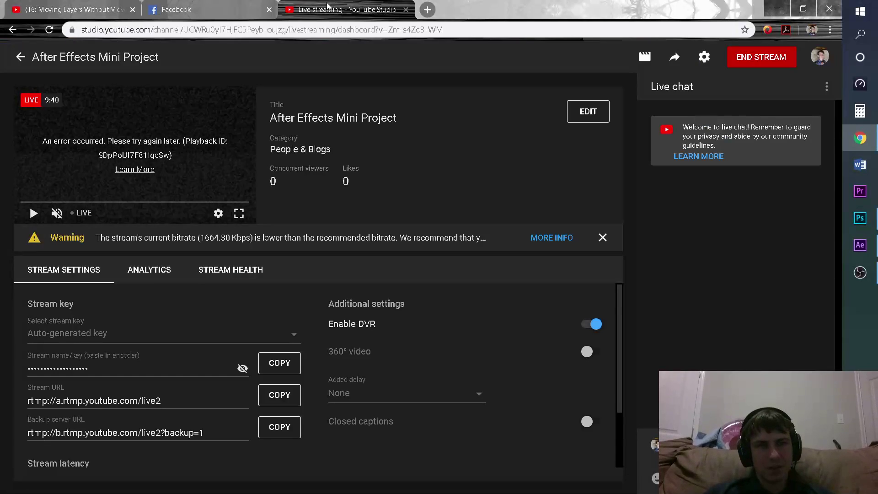
{"action": "left_click", "coordinate": [777, 9]}
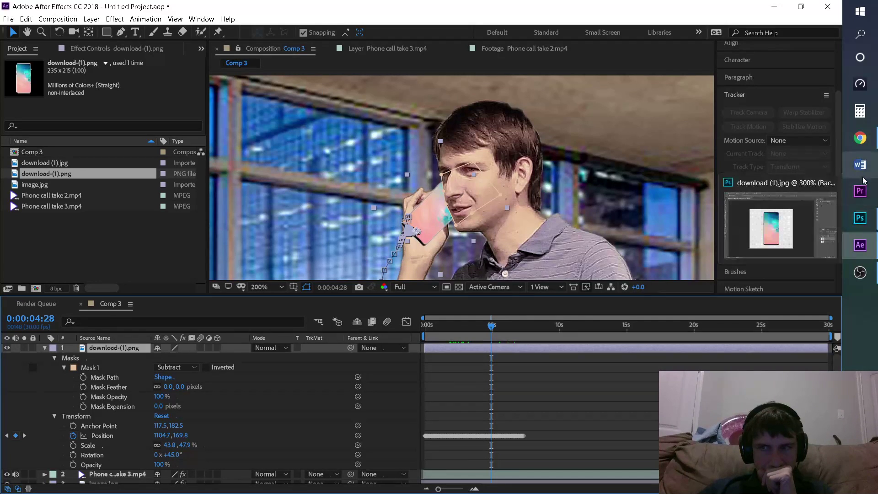
{"action": "left_click", "coordinate": [866, 143]}
{"action": "left_click", "coordinate": [37, 9]}
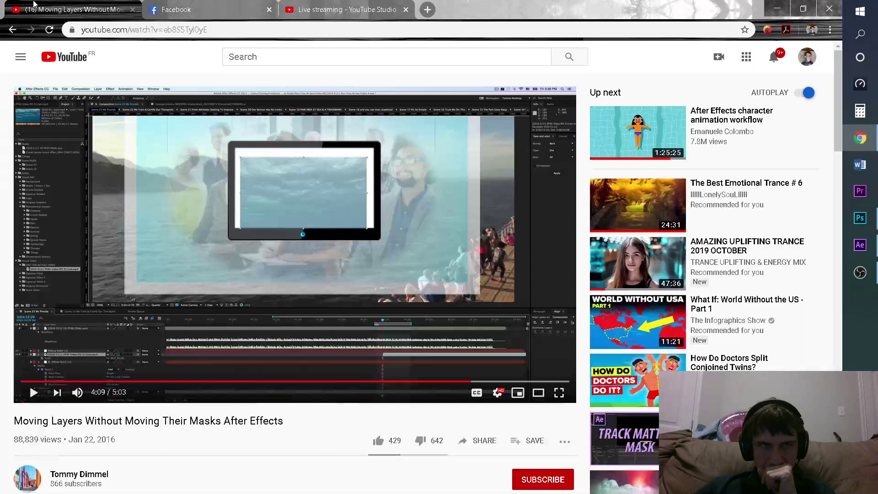
{"action": "left_click", "coordinate": [861, 244]}
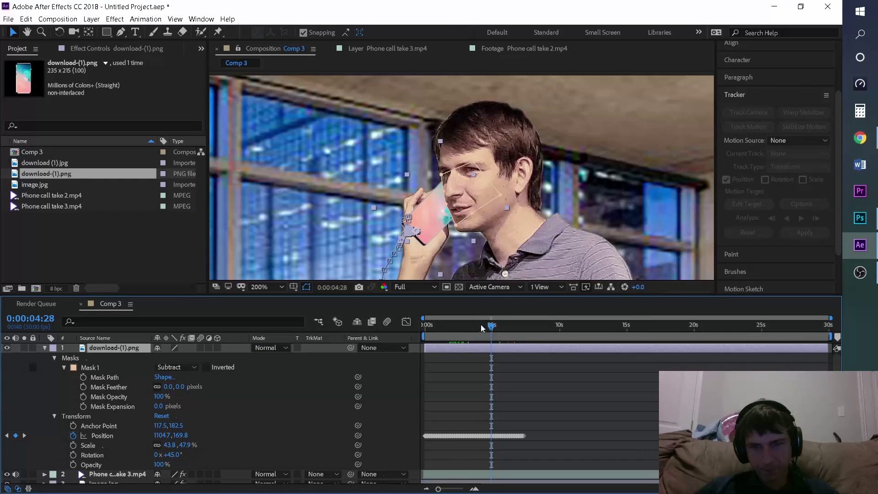
- Play Comp 3 from the start to check the phone's masking, and select the phone layer's Mask 1 at 0:00:06:23
{"action": "left_click_drag", "start_coordinate": [482, 323], "coordinate": [393, 325]}
{"action": "key", "text": "space"}
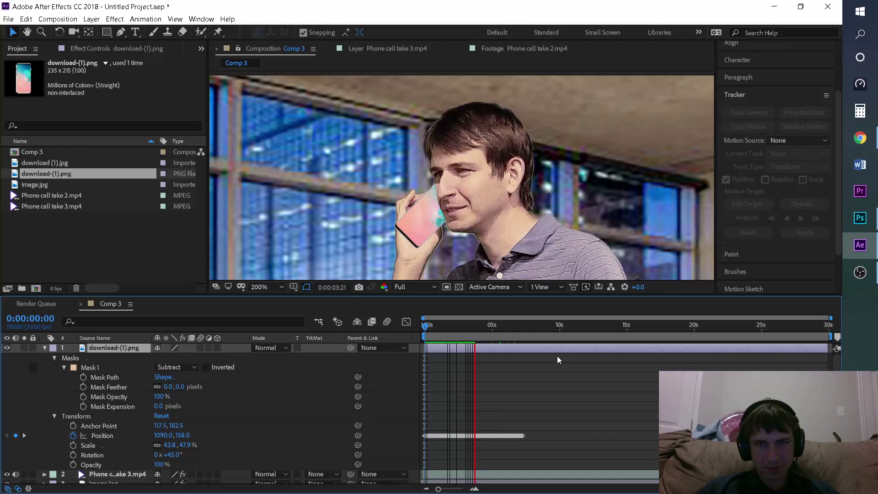
{"action": "left_click_drag", "start_coordinate": [481, 329], "coordinate": [517, 326]}
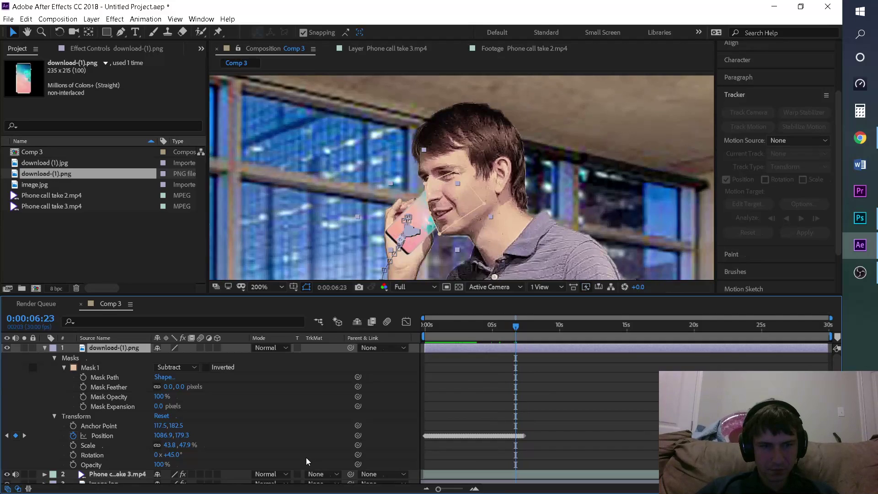
{"action": "left_click", "coordinate": [95, 369]}
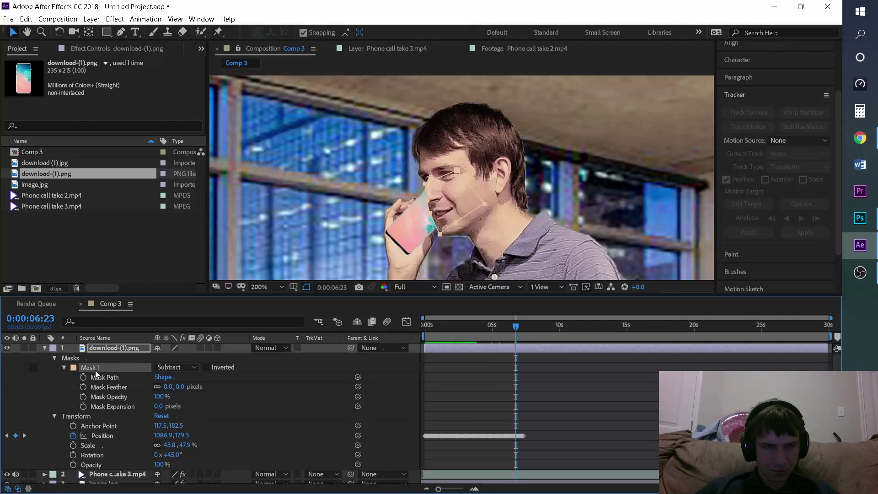
- Change the display colour of the phone layer's Mask 1 to a bright orange
{"action": "left_click", "coordinate": [102, 348]}
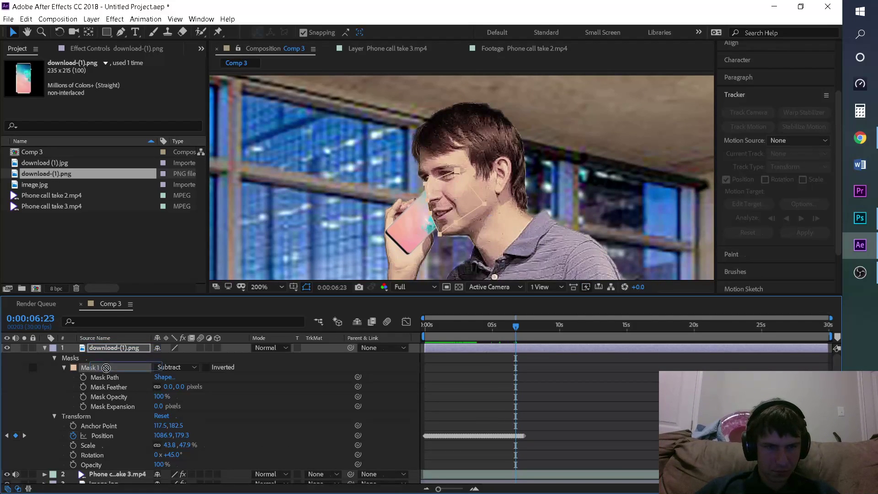
{"action": "left_click", "coordinate": [72, 368]}
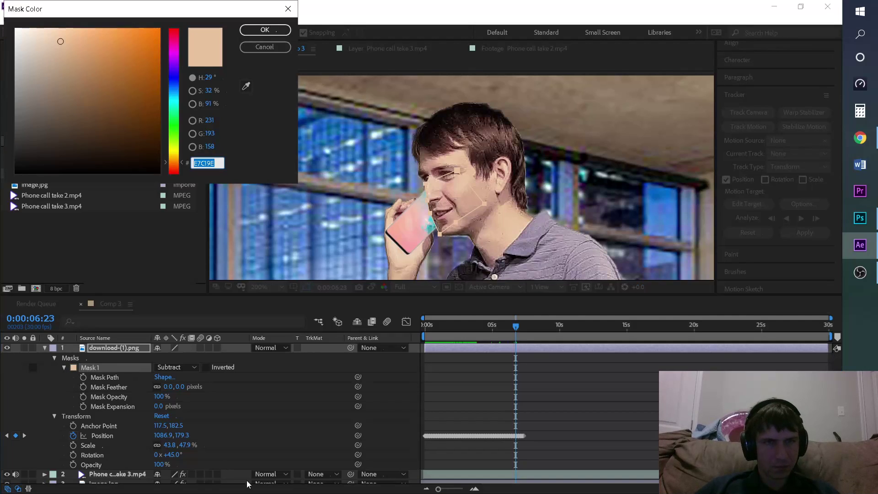
{"action": "left_click_drag", "start_coordinate": [61, 41], "coordinate": [213, 21]}
{"action": "left_click", "coordinate": [254, 29]}
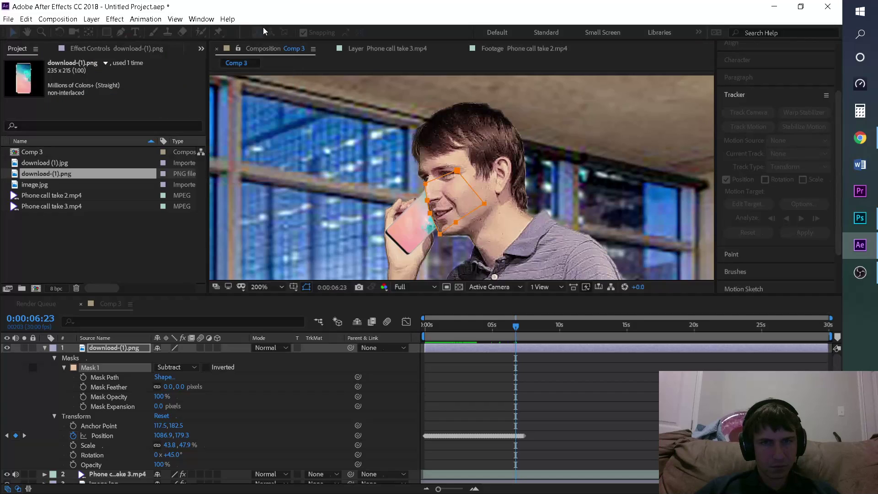
- Try locking Mask 1 on the phone layer and undo the lock
{"action": "left_click", "coordinate": [33, 367]}
{"action": "left_click_drag", "start_coordinate": [504, 332], "coordinate": [536, 326]}
{"action": "key", "text": "ctrl+z"}
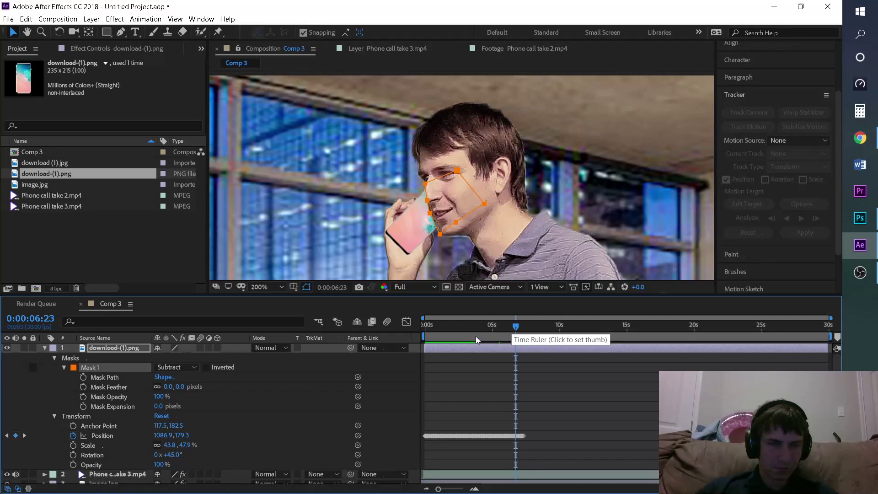
- Try the Difference, Darken, Lighten and Intersect modes on Mask 1, and return it to Subtract
{"action": "left_click", "coordinate": [171, 368]}
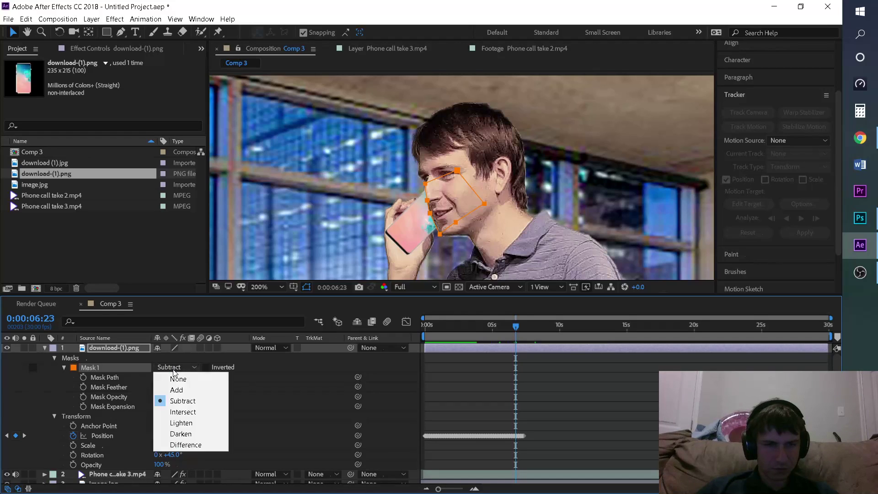
{"action": "left_click", "coordinate": [202, 442]}
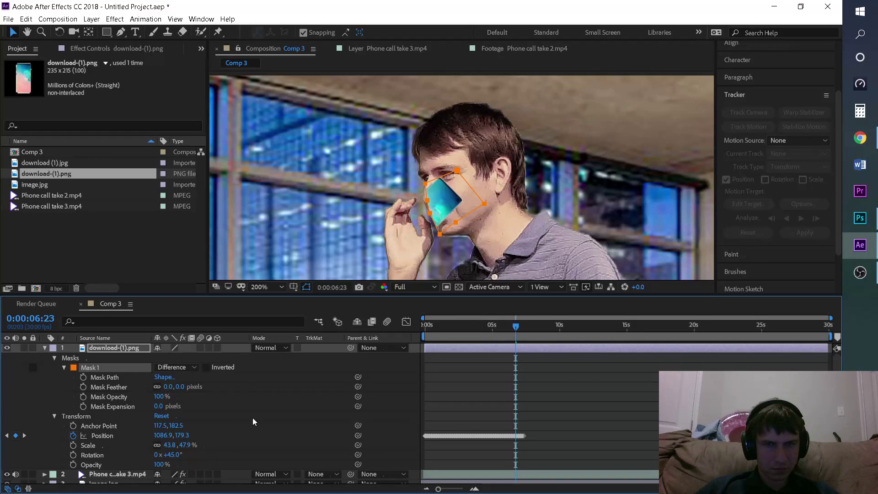
{"action": "left_click", "coordinate": [185, 367]}
{"action": "left_click", "coordinate": [200, 432]}
{"action": "left_click", "coordinate": [163, 367]}
{"action": "left_click", "coordinate": [186, 422]}
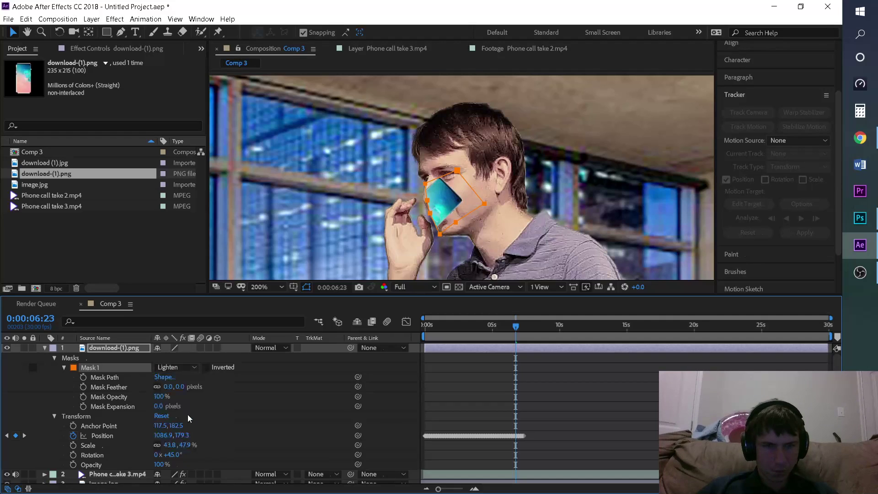
{"action": "left_click", "coordinate": [183, 367]}
{"action": "left_click", "coordinate": [183, 411]}
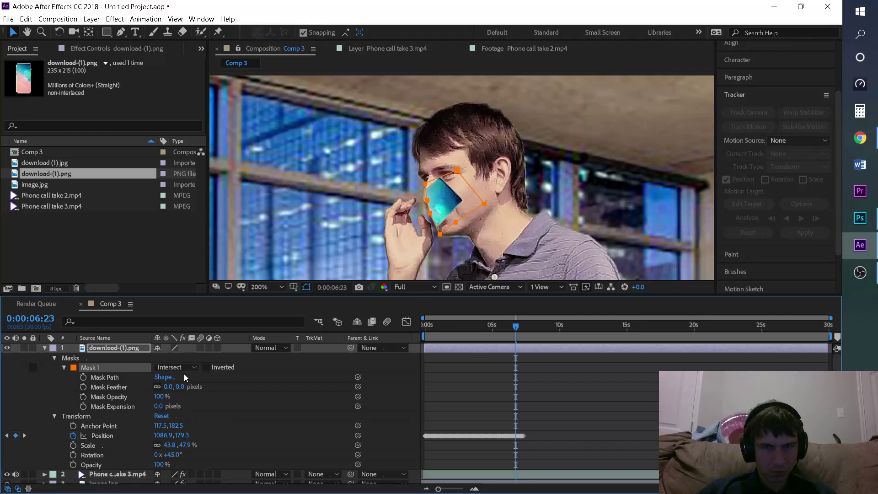
{"action": "left_click", "coordinate": [181, 368]}
{"action": "left_click", "coordinate": [185, 402]}
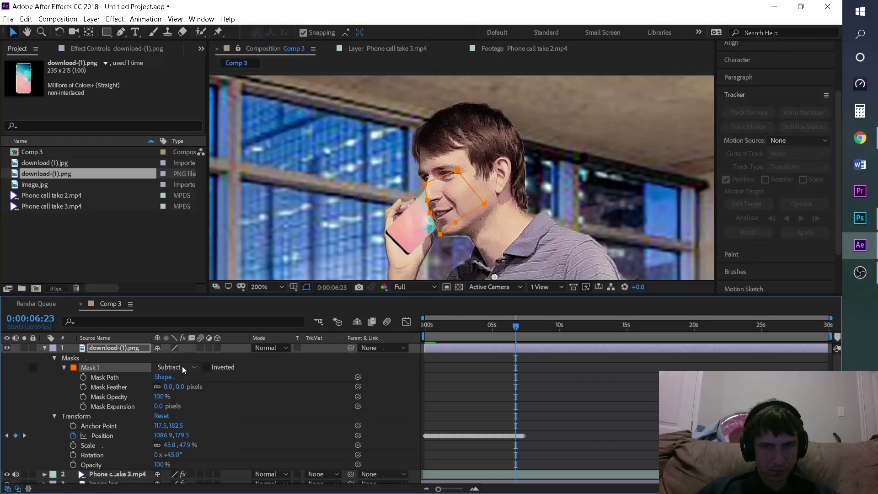
- Compare the Add and None modes on Mask 1, and set it back to Subtract
{"action": "left_click", "coordinate": [182, 366]}
{"action": "left_click", "coordinate": [185, 392]}
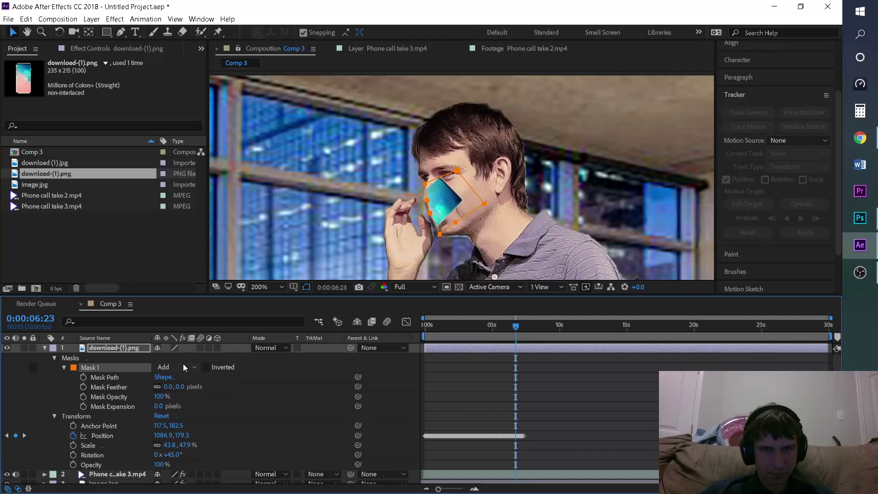
{"action": "left_click", "coordinate": [183, 364]}
{"action": "left_click", "coordinate": [191, 380]}
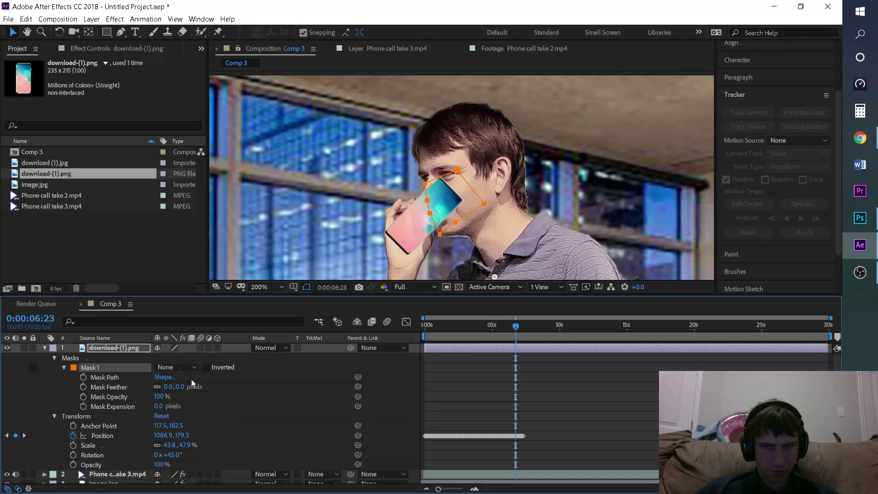
{"action": "left_click", "coordinate": [182, 367]}
{"action": "left_click", "coordinate": [185, 402]}
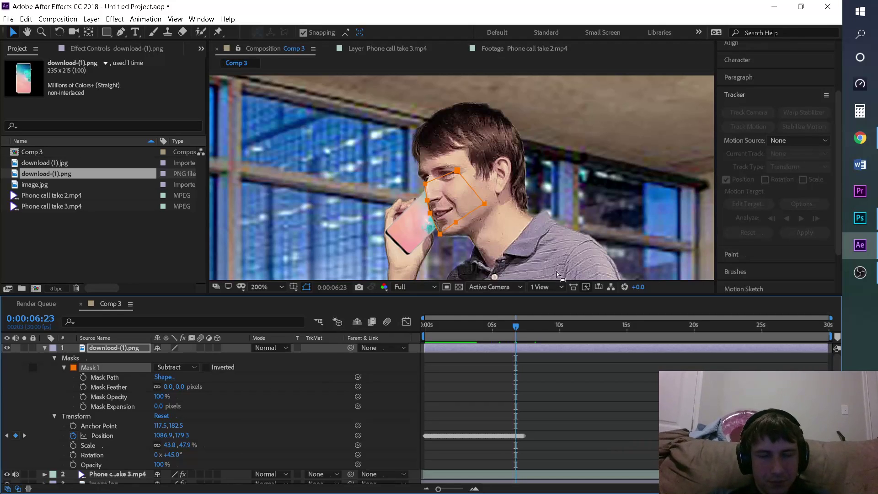
- Move the current time to 0:00:06:28 and look through the phone layer's parent choices without picking one
{"action": "left_click_drag", "start_coordinate": [517, 329], "coordinate": [518, 328]}
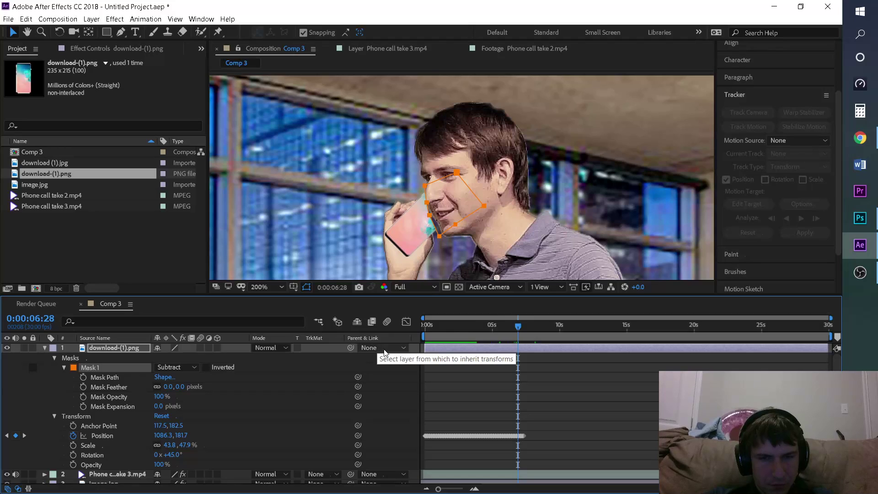
{"action": "left_click", "coordinate": [384, 348]}
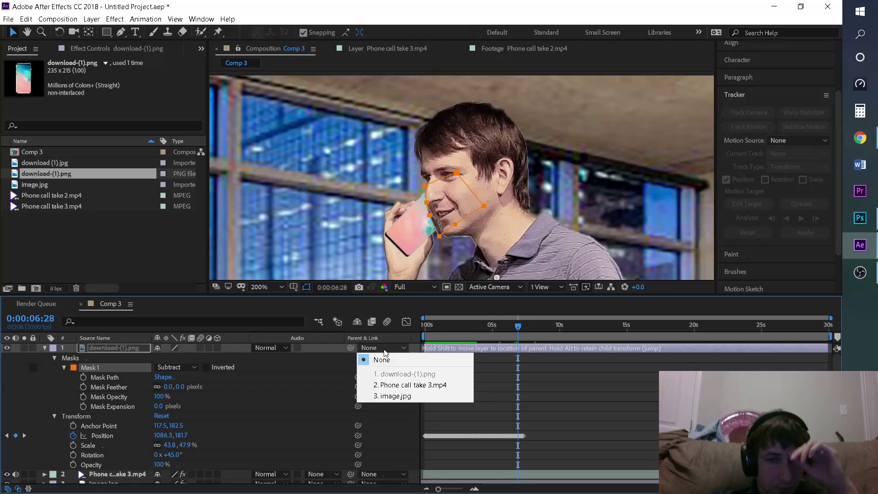
{"action": "left_click", "coordinate": [333, 381]}
- Try the Classic Color Dodge blending mode on the phone layer, undo it, and leave the mode at Normal
{"action": "left_click", "coordinate": [269, 350]}
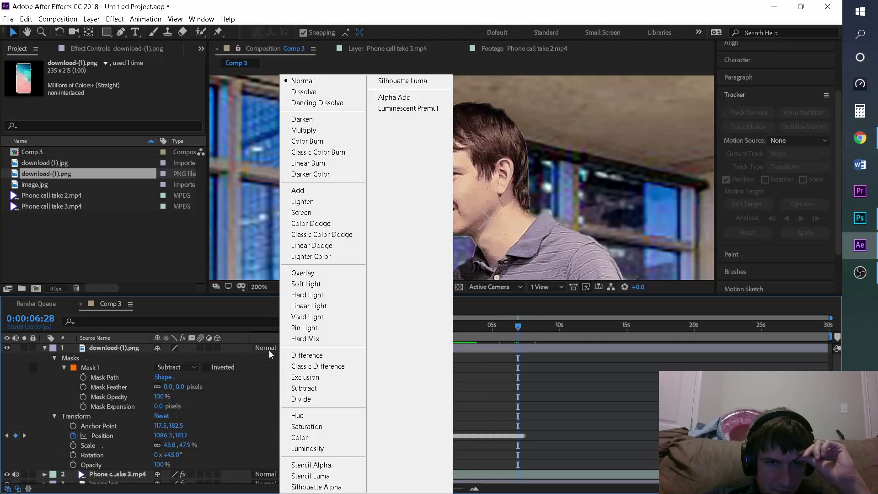
{"action": "left_click", "coordinate": [325, 235]}
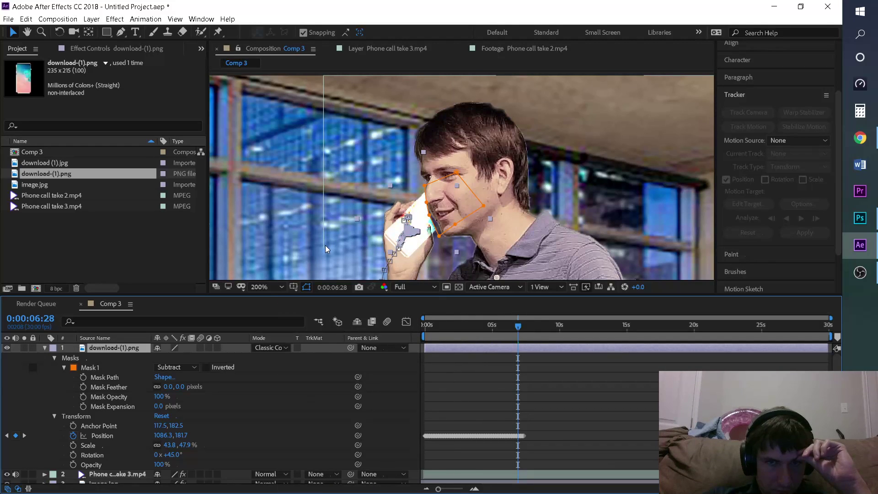
{"action": "key", "text": "ctrl+z"}
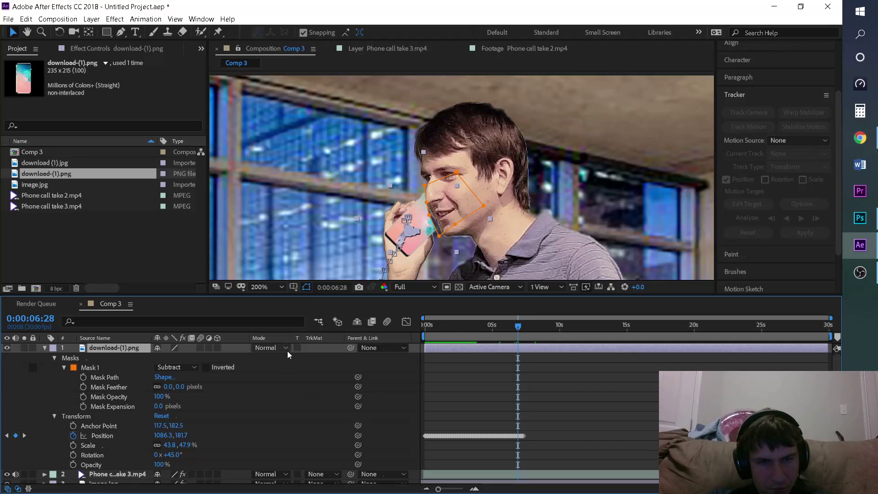
{"action": "left_click", "coordinate": [288, 351]}
{"action": "left_click", "coordinate": [251, 376]}
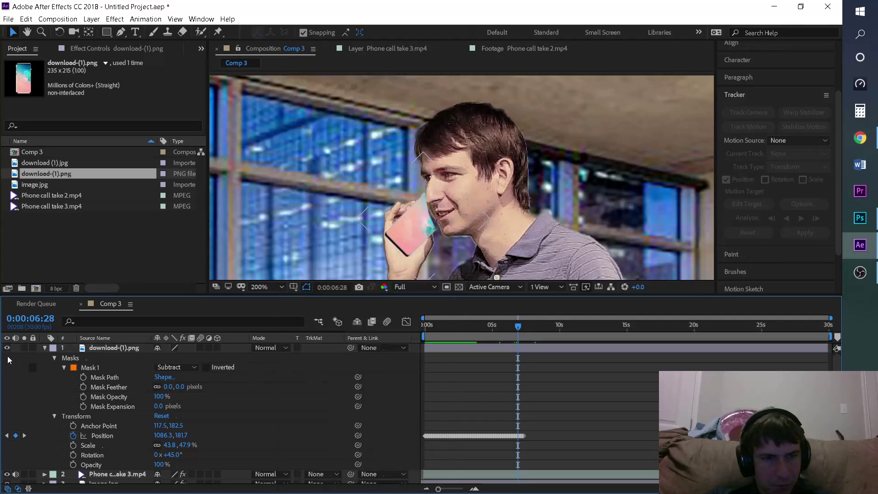
- Collapse the phone layer's properties, search the effects for "blend" and apply BCC RGB Blend to the download-(1).png layer
{"action": "left_click", "coordinate": [45, 350]}
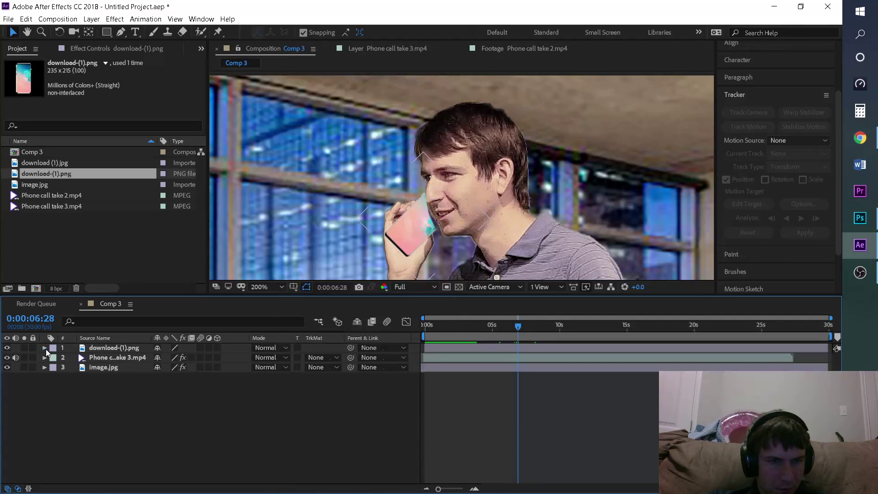
{"action": "left_click", "coordinate": [759, 77]}
{"action": "left_click", "coordinate": [752, 86]}
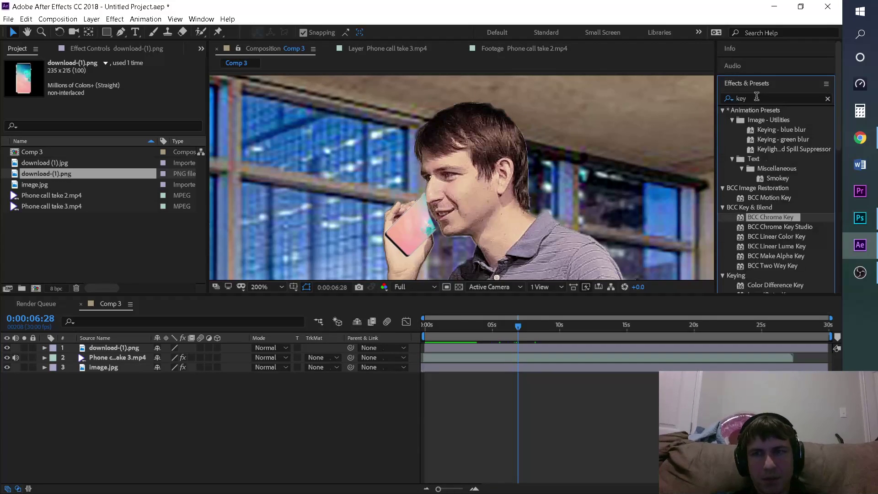
{"action": "type", "text": "blend"}
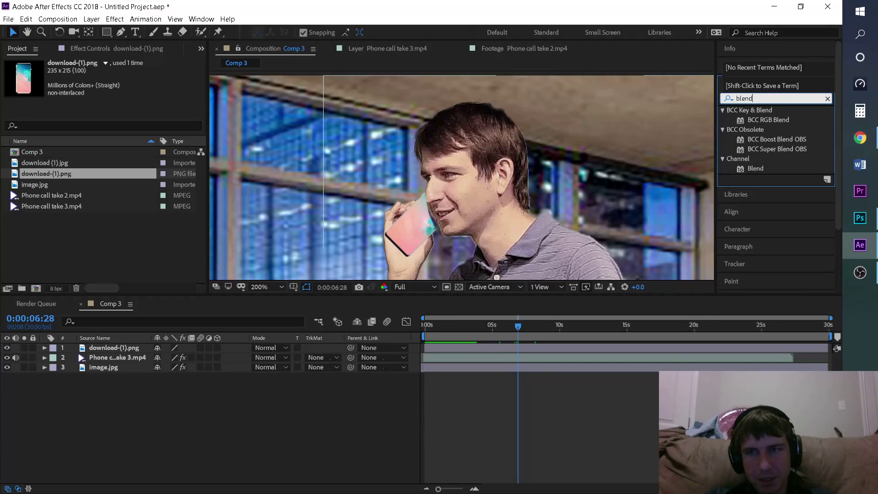
{"action": "left_click", "coordinate": [767, 120]}
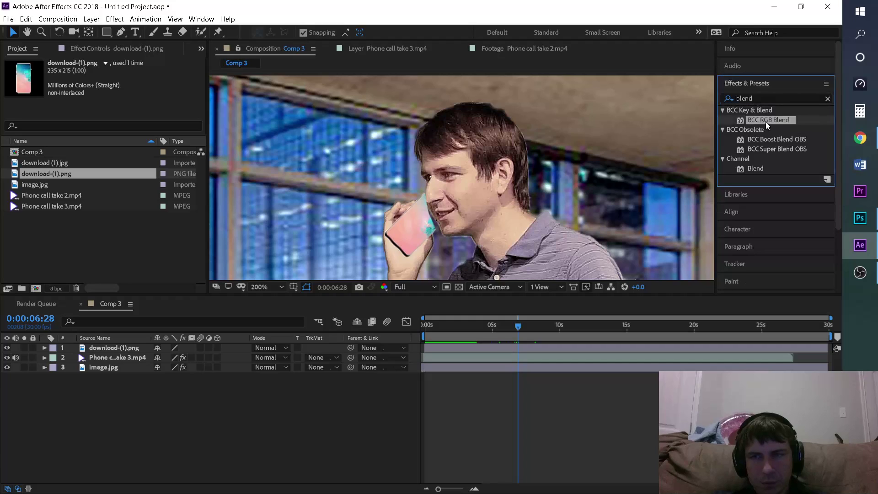
{"action": "left_click_drag", "start_coordinate": [769, 124], "coordinate": [521, 350]}
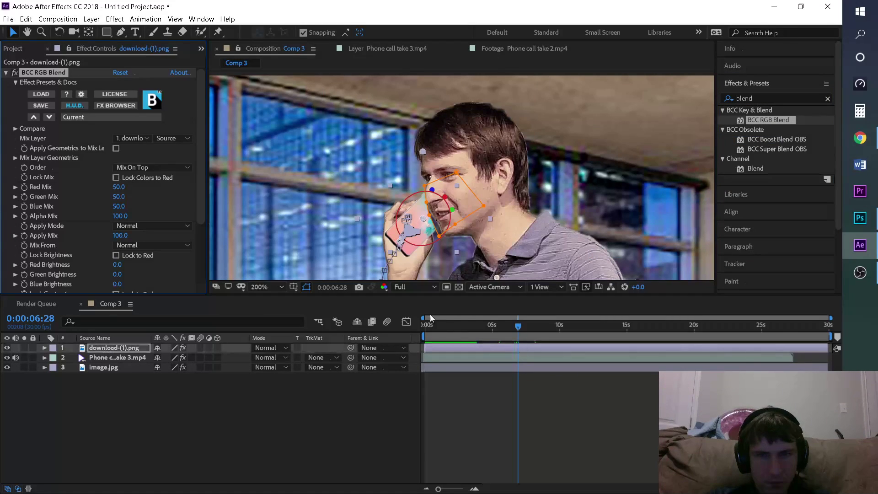
- Look over the BCC RGB Blend settings, try adjusting the colour mix, and remove the effect from the phone layer
{"action": "scroll", "coordinate": [180, 196], "scroll_direction": "down", "scroll_amount": 3}
{"action": "scroll", "coordinate": [180, 196], "scroll_direction": "up", "scroll_amount": 3}
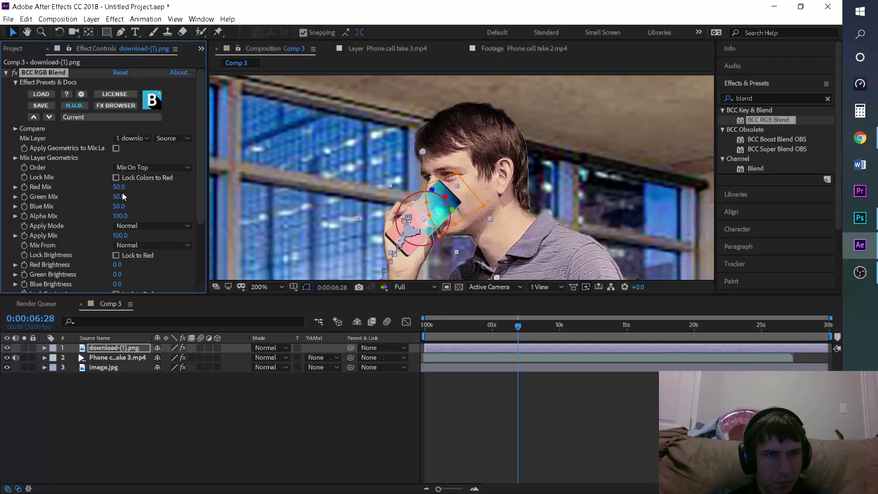
{"action": "left_click_drag", "start_coordinate": [119, 192], "coordinate": [148, 192]}
{"action": "key", "text": "Delete"}
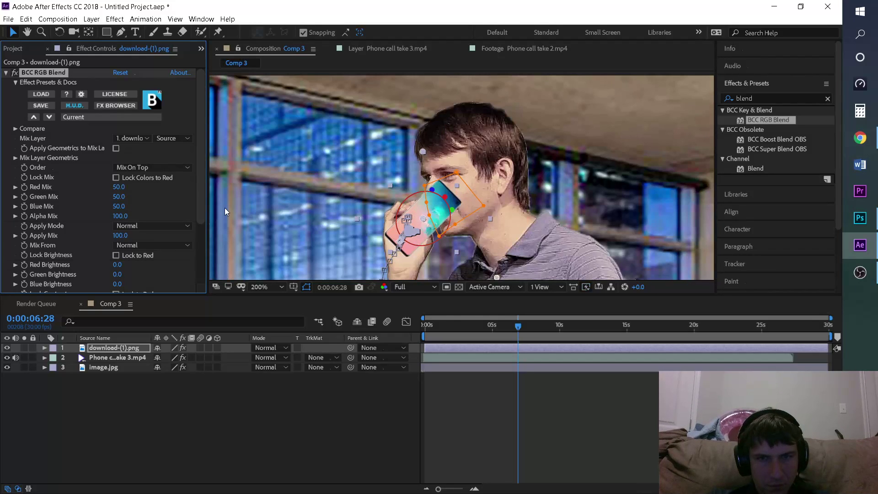
{"action": "key", "text": "space"}
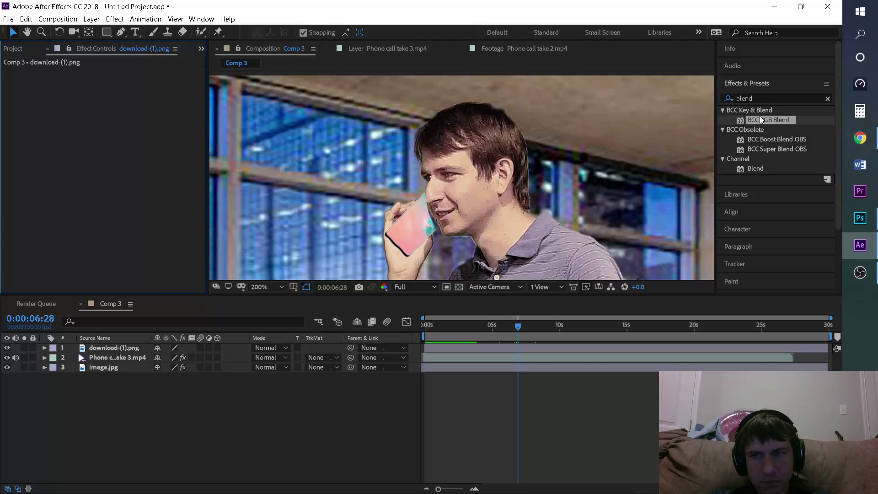
- Apply the Blend effect to the phone layer with Blend With Original at 100% and the mode set to Color Only
{"action": "left_click_drag", "start_coordinate": [777, 168], "coordinate": [496, 345]}
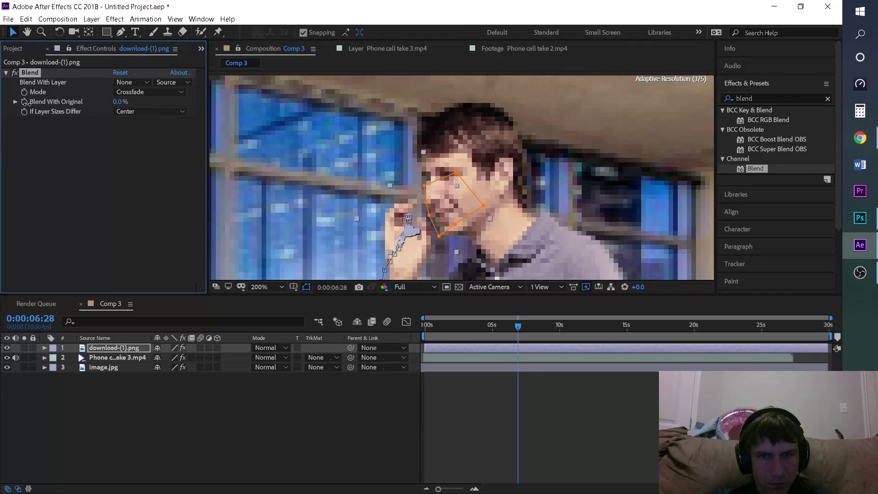
{"action": "left_click_drag", "start_coordinate": [116, 100], "coordinate": [196, 99]}
{"action": "left_click", "coordinate": [146, 93]}
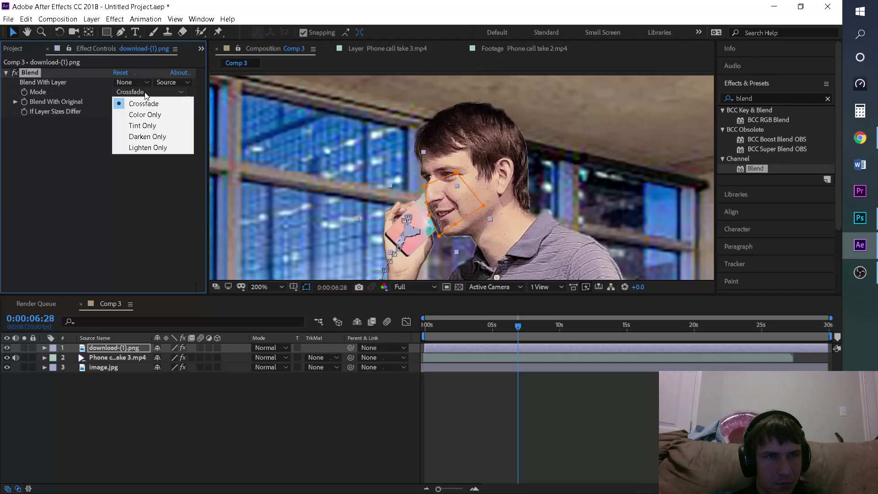
{"action": "left_click", "coordinate": [151, 114]}
{"action": "left_click_drag", "start_coordinate": [118, 102], "coordinate": [85, 101]}
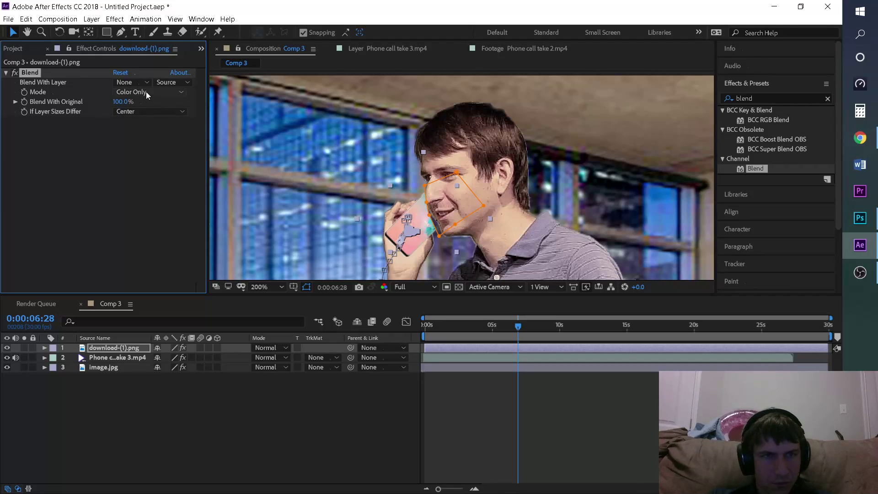
- Try the Lighten Only and Darken Only modes of the Blend effect, and remove the effect from the phone layer
{"action": "left_click", "coordinate": [149, 93]}
{"action": "left_click", "coordinate": [158, 147]}
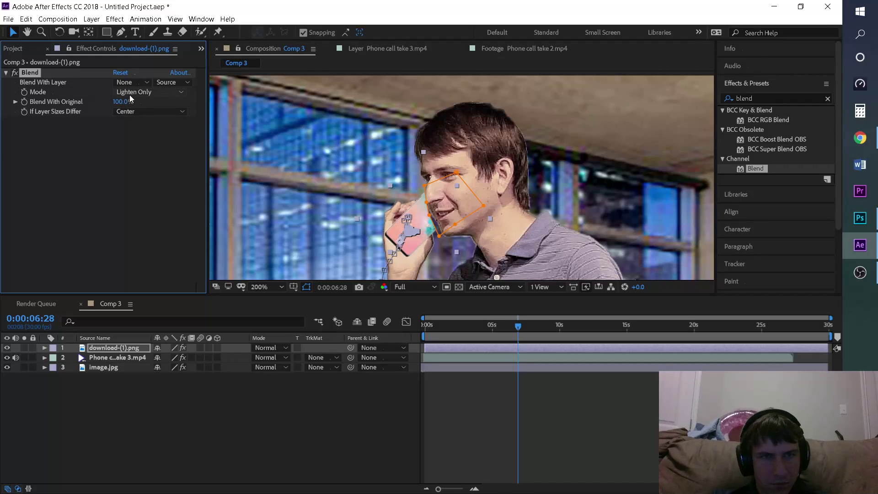
{"action": "left_click", "coordinate": [130, 93]}
{"action": "left_click", "coordinate": [154, 137]}
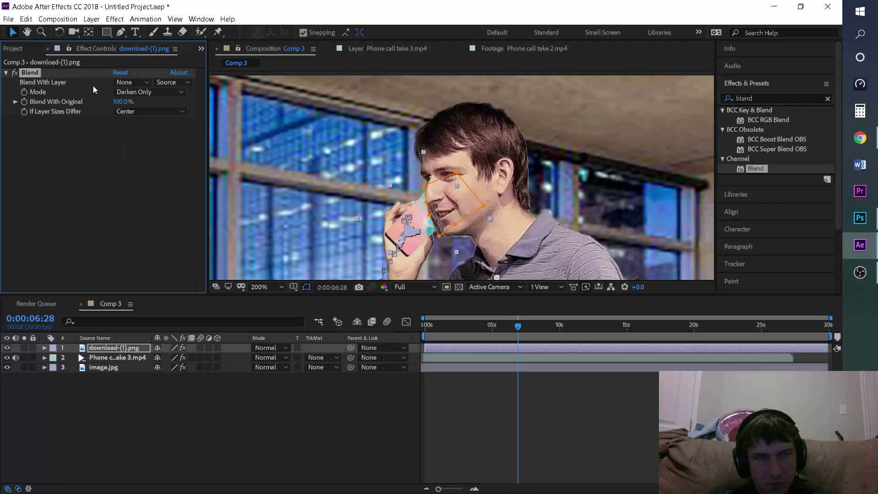
{"action": "key", "text": "Delete"}
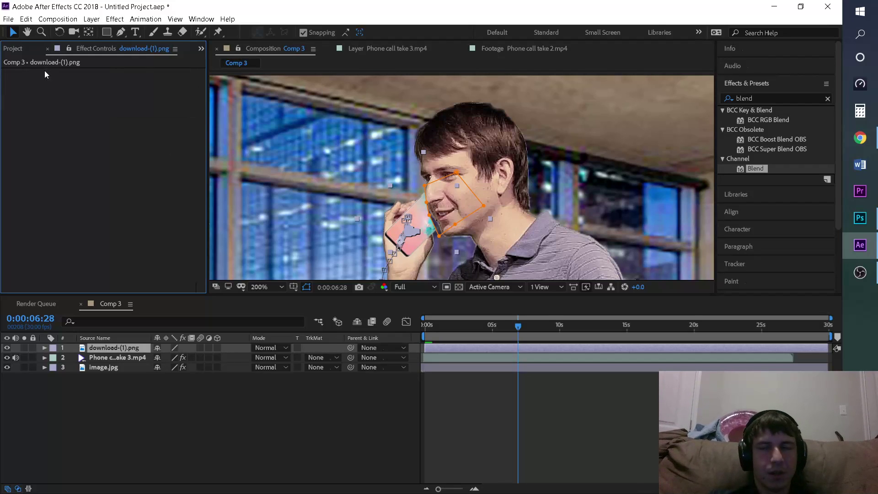
{"action": "left_click", "coordinate": [758, 96]}
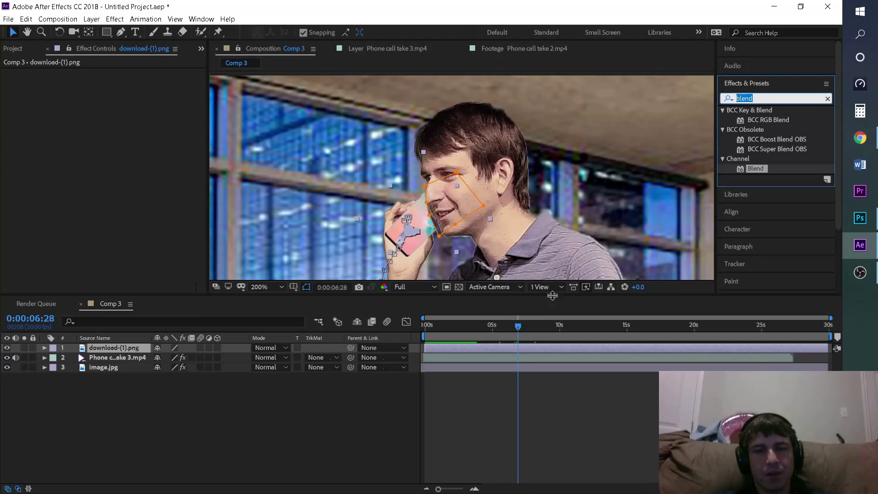
- Switch to Chrome and open the account's own profile page on Facebook
{"action": "left_click", "coordinate": [860, 138]}
{"action": "key", "text": "ctrl+Tab"}
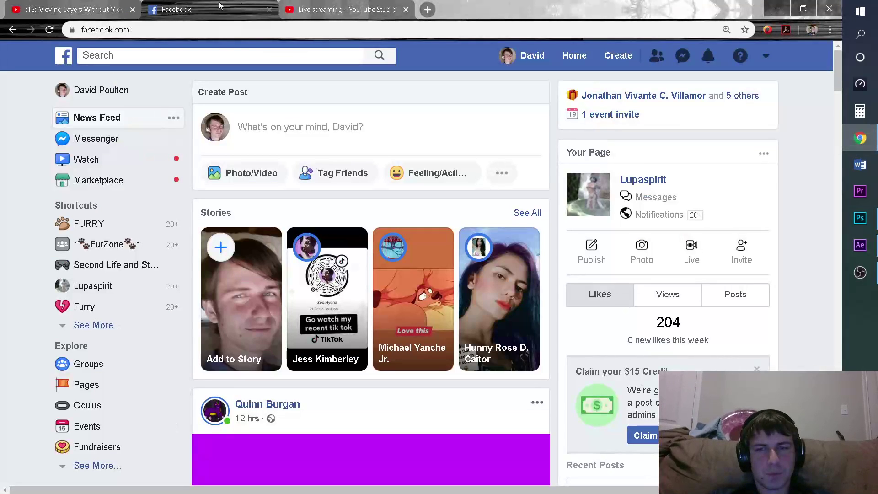
{"action": "left_click", "coordinate": [536, 58]}
{"action": "left_click", "coordinate": [525, 254]}
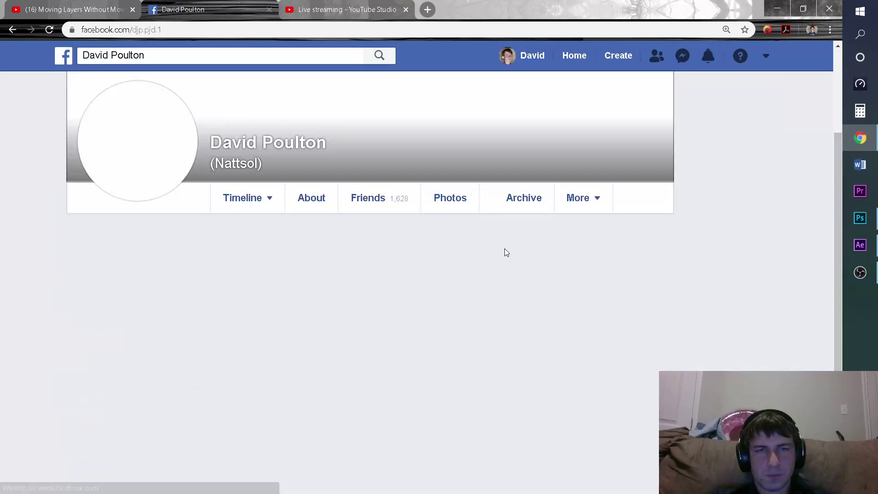
- Check the shared live stream post on the Facebook profile and the After Effects Mini Project dashboard in YouTube Studio
{"action": "scroll", "coordinate": [494, 242], "scroll_direction": "down", "scroll_amount": 5}
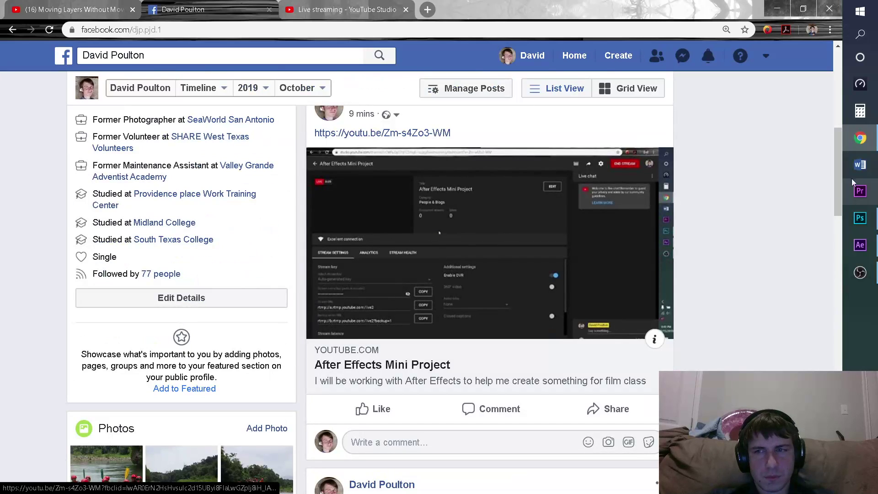
{"action": "left_click", "coordinate": [854, 143]}
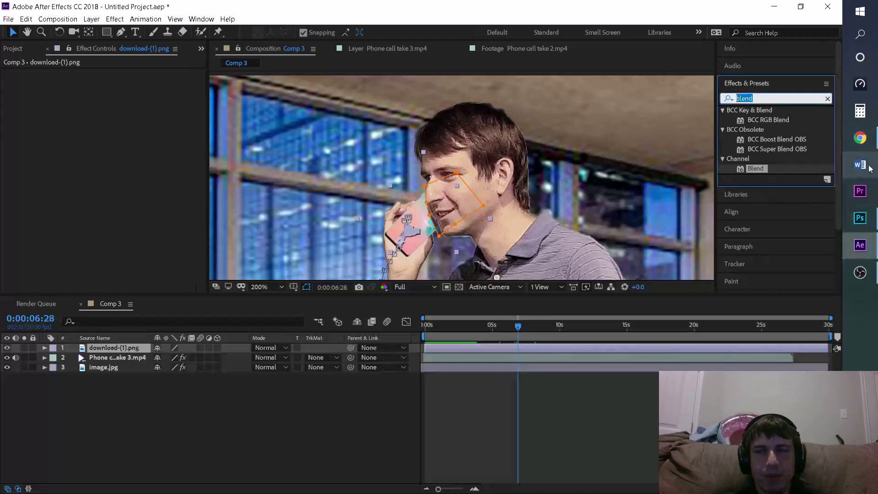
{"action": "left_click", "coordinate": [860, 138]}
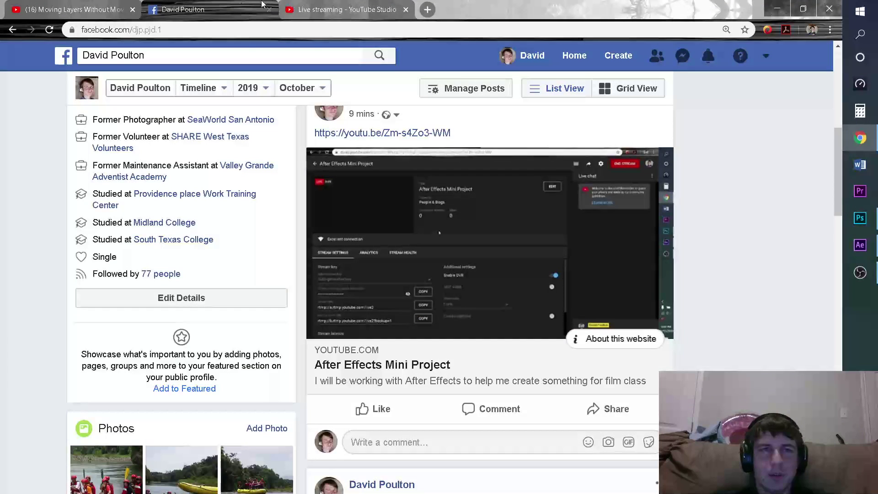
{"action": "left_click", "coordinate": [297, 7]}
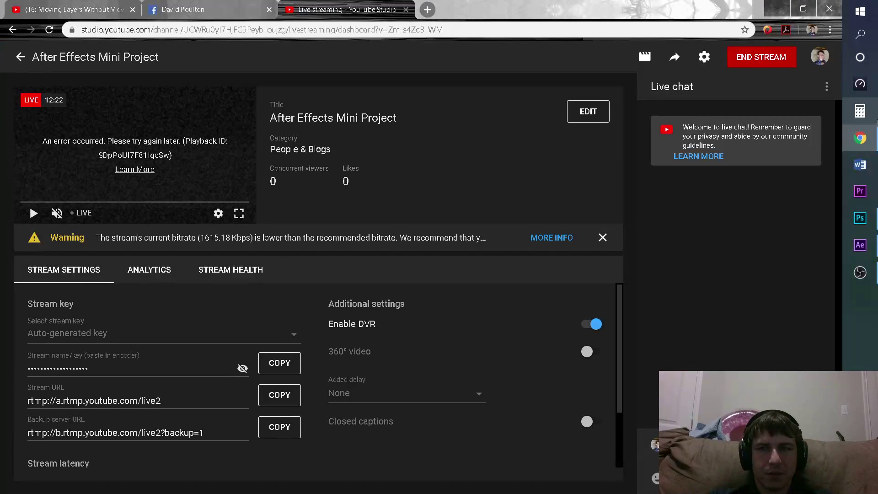
- Switch to After Effects and toggle motion blur for the composition
{"action": "left_click", "coordinate": [868, 146]}
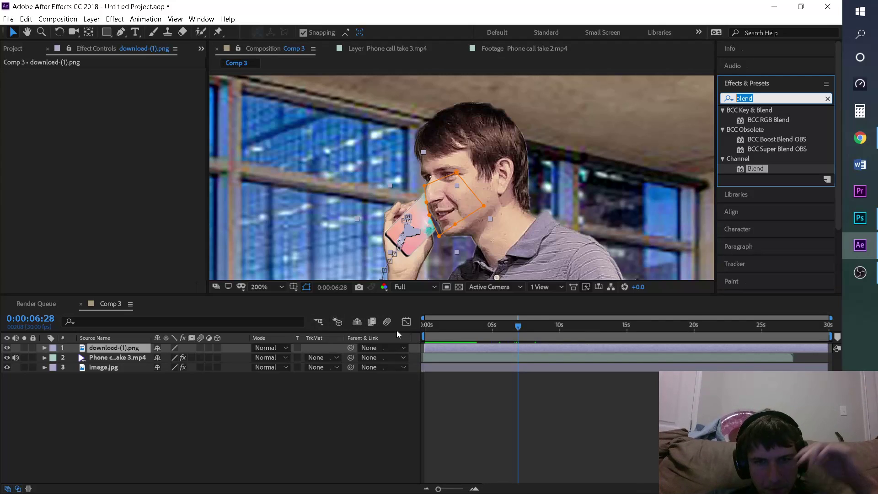
{"action": "left_click", "coordinate": [387, 322]}
{"action": "left_click", "coordinate": [384, 322]}
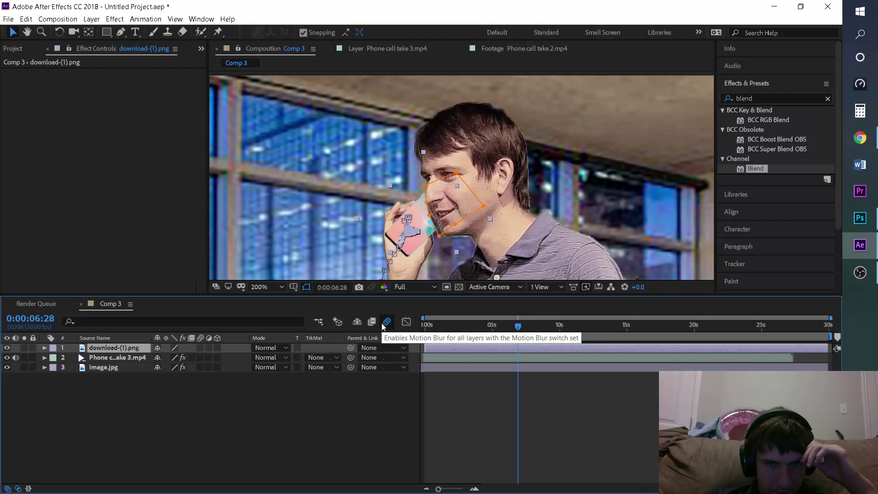
- Expand the mask and transform properties of the download-(1).png layer and set the current time to 0:00:06:29
{"action": "left_click", "coordinate": [45, 348]}
{"action": "left_click_drag", "start_coordinate": [509, 330], "coordinate": [517, 329]}
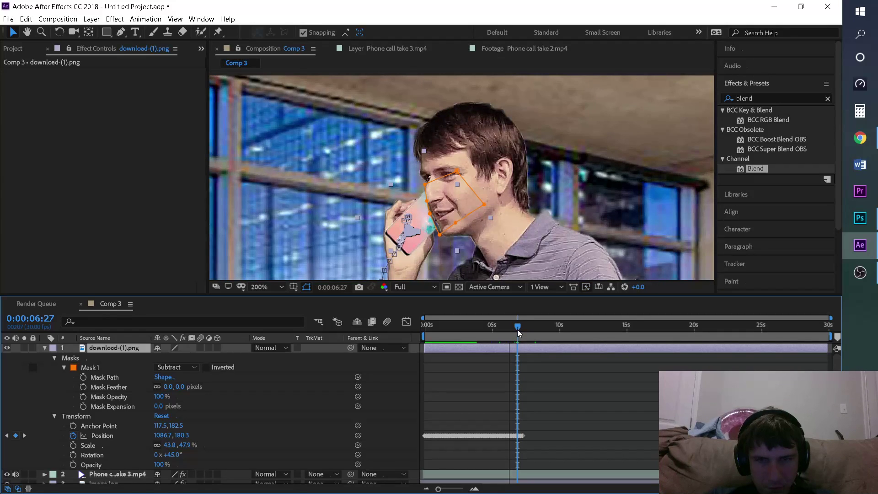
{"action": "left_click_drag", "start_coordinate": [517, 330], "coordinate": [519, 330]}
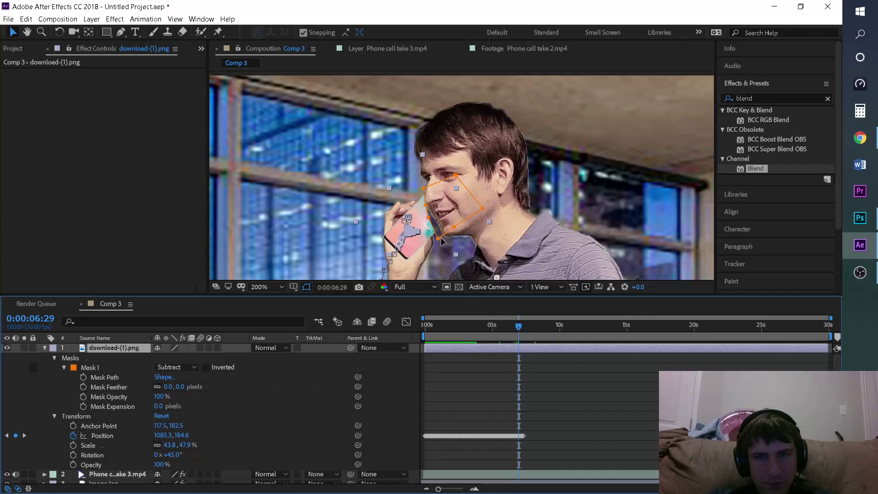
- Try reshaping Mask 1 on the phone layer by moving its lowest point inward at 0:00:06:29, and undo it
{"action": "left_click_drag", "start_coordinate": [438, 238], "coordinate": [433, 218]}
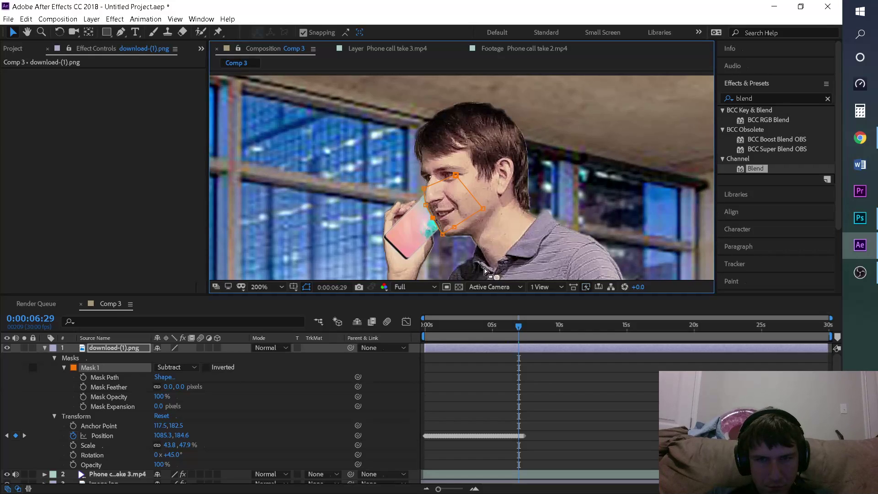
{"action": "left_click_drag", "start_coordinate": [517, 335], "coordinate": [472, 325]}
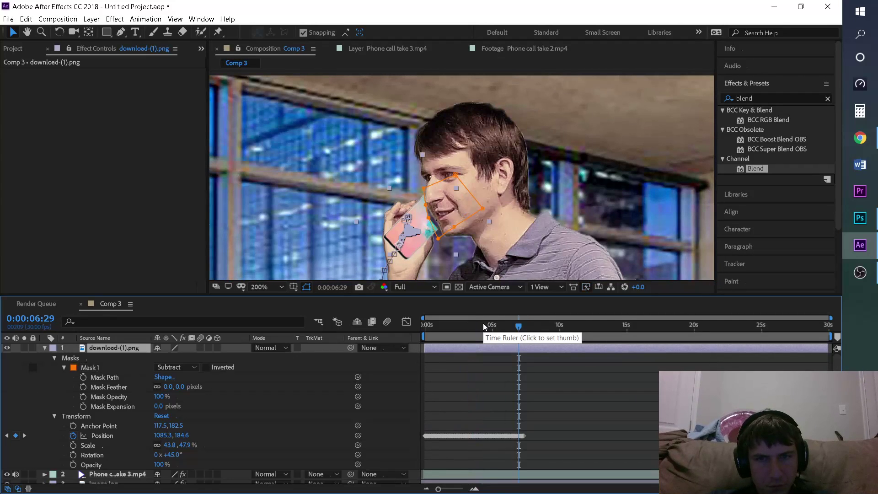
{"action": "key", "text": "Page_Up"}
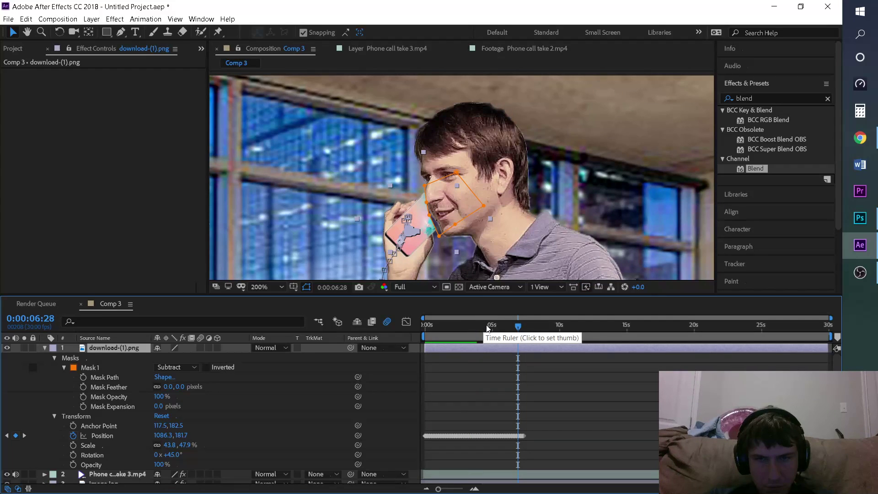
- Move the current time to 0:00:04:19 and zoom in slightly on the timeline
{"action": "mouse_move", "coordinate": [487, 328]}
{"action": "left_mouse_down"}
{"action": "mouse_move", "coordinate": [471, 327]}
{"action": "mouse_move", "coordinate": [488, 325]}
{"action": "left_mouse_up"}
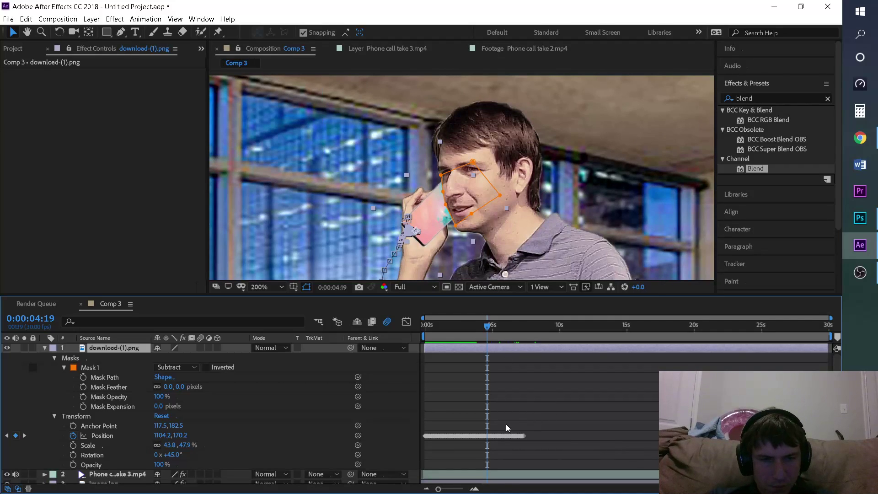
{"action": "mouse_move", "coordinate": [439, 488]}
{"action": "left_mouse_down"}
{"action": "mouse_move", "coordinate": [463, 490]}
{"action": "mouse_move", "coordinate": [443, 490]}
{"action": "left_mouse_up"}
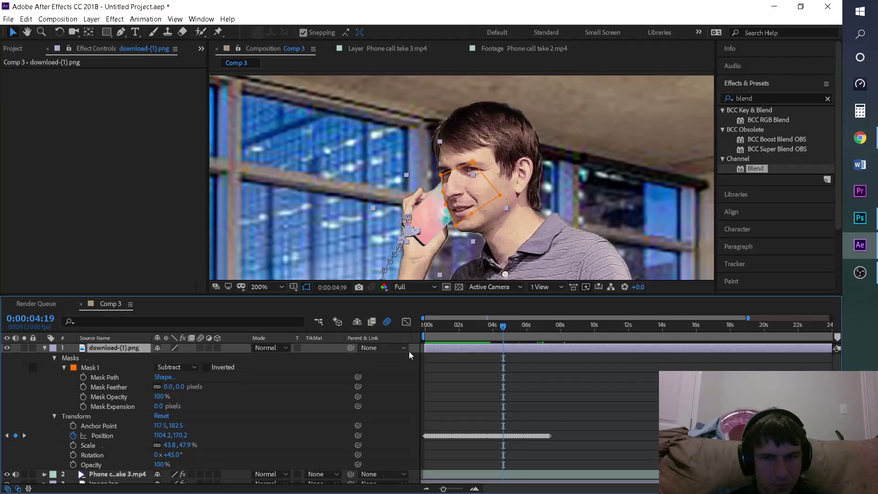
- Switch to the YouTube page in Chrome and search for "After Effects keyframing mask"
{"action": "left_click", "coordinate": [860, 138]}
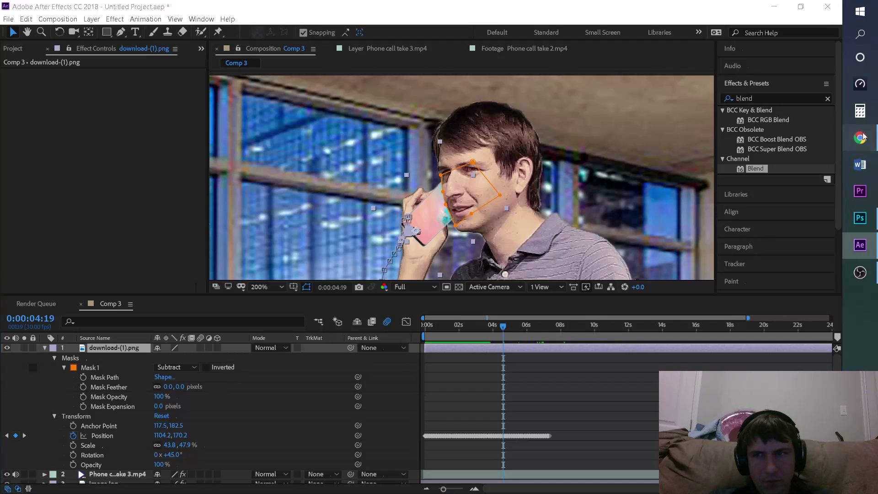
{"action": "left_click", "coordinate": [222, 5]}
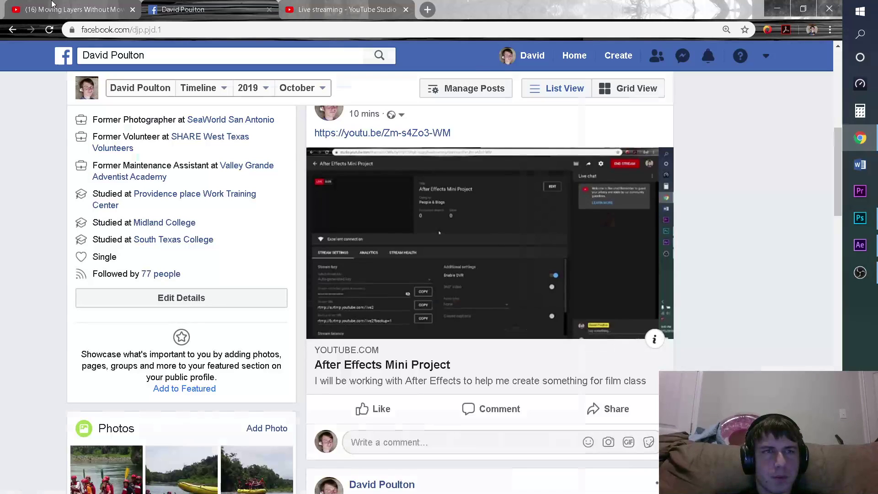
{"action": "left_click", "coordinate": [73, 9]}
{"action": "left_click", "coordinate": [294, 62]}
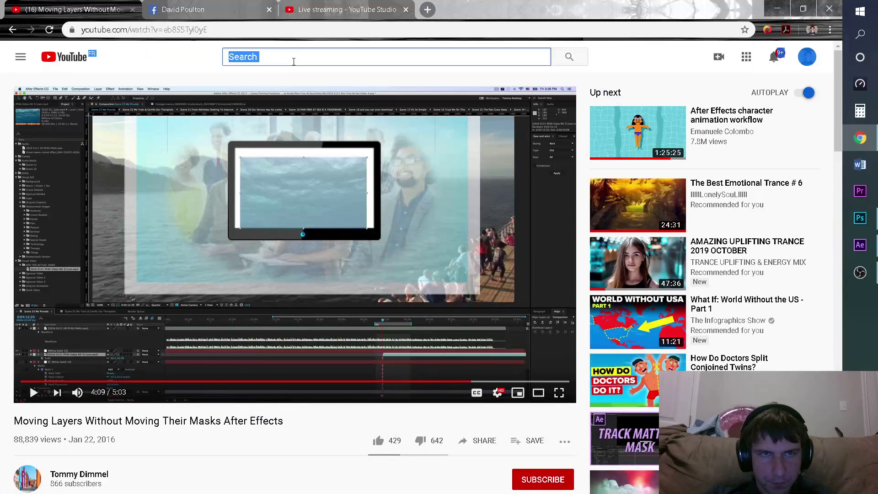
{"action": "type", "text": "After Effects "}
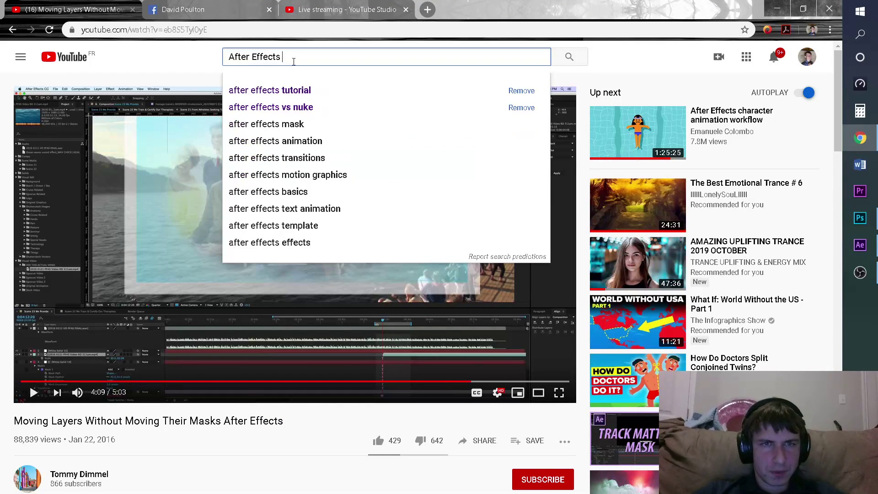
{"action": "type", "text": "keyframing ma"}
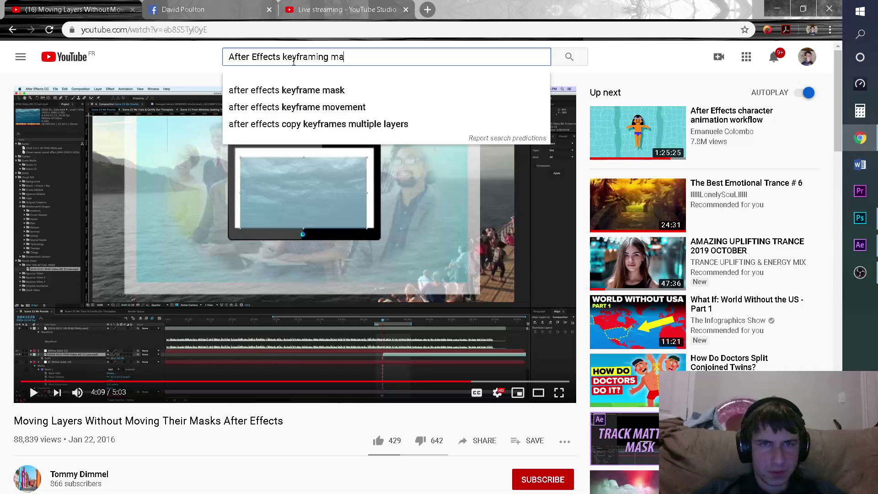
{"action": "type", "text": "sk"}
{"action": "key", "text": "Return"}
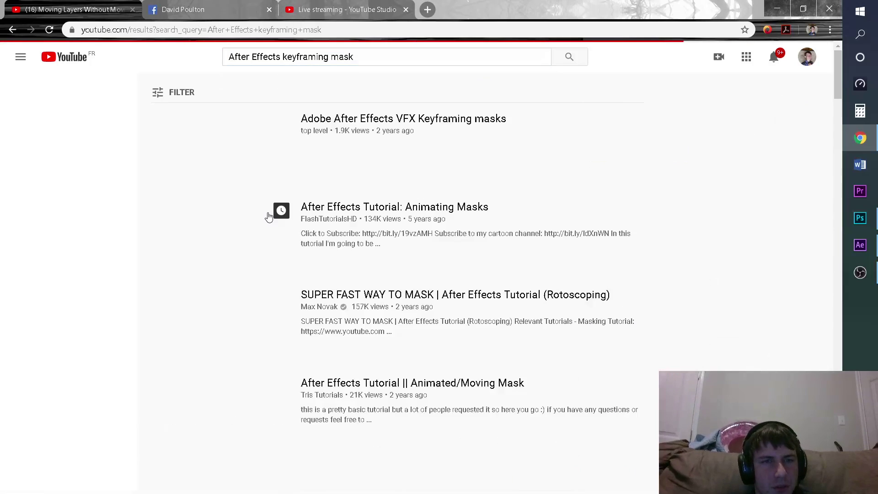
- Open the video "Adobe After Effects VFX Keyframing masks", check its playback settings, and view it full screen
{"action": "left_click", "coordinate": [392, 119]}
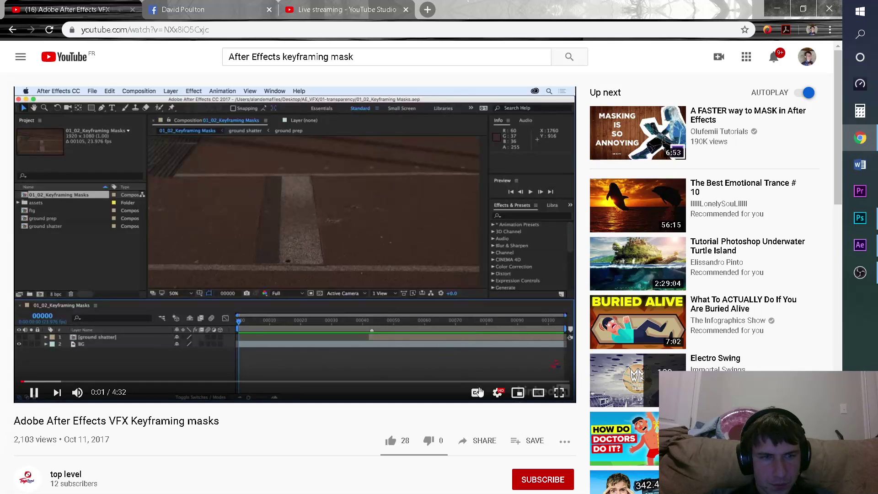
{"action": "left_click", "coordinate": [497, 393]}
{"action": "left_click", "coordinate": [517, 366]}
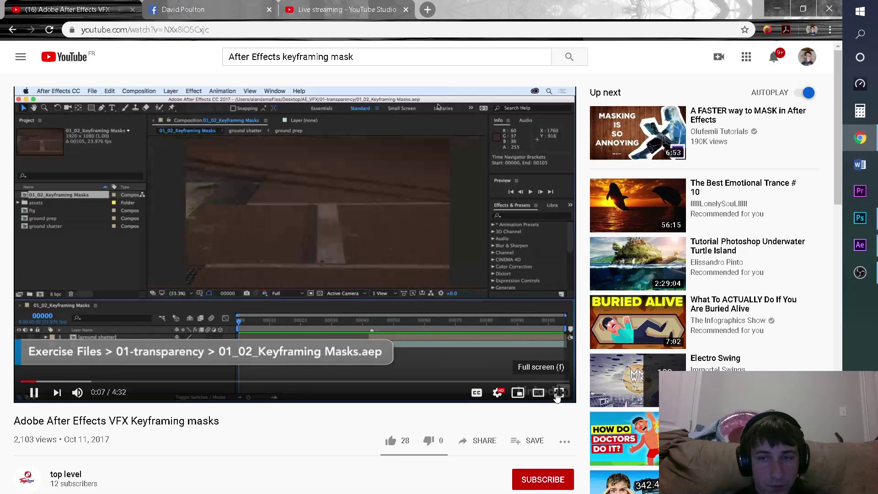
{"action": "left_click", "coordinate": [558, 394]}
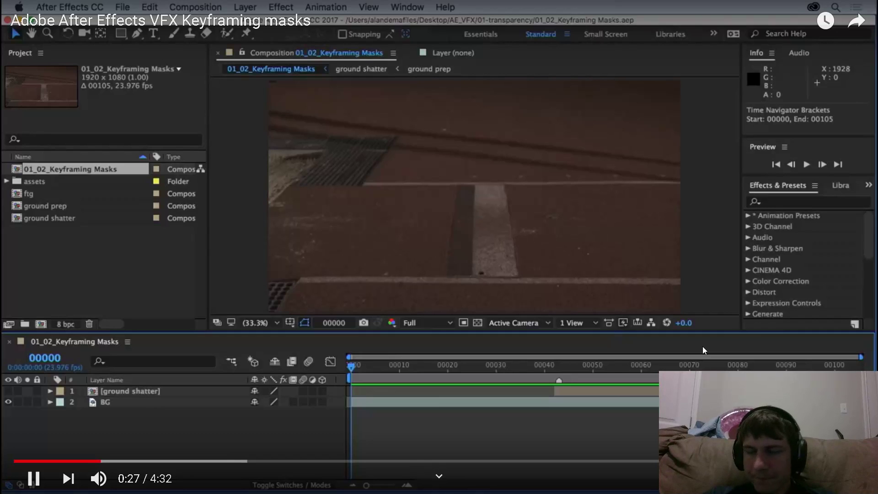
{"action": "key", "text": "space"}
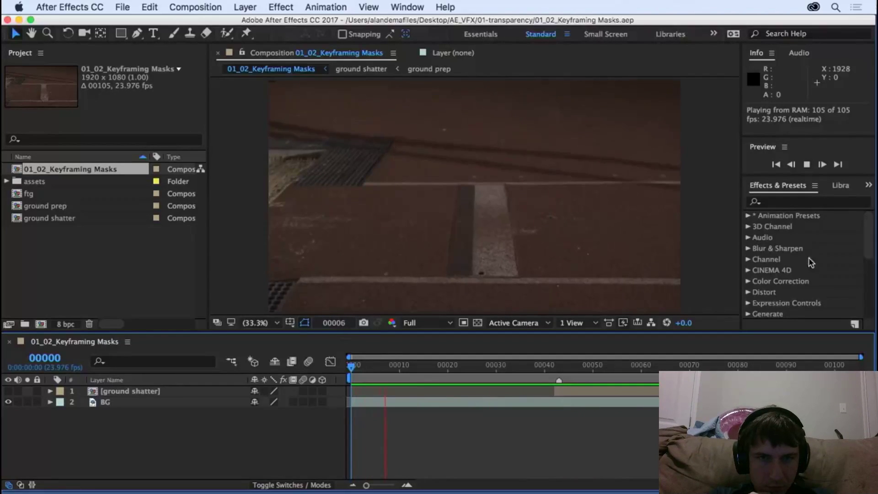
{"action": "key", "text": "space"}
{"action": "left_click", "coordinate": [8, 391]}
{"action": "key", "text": "space"}
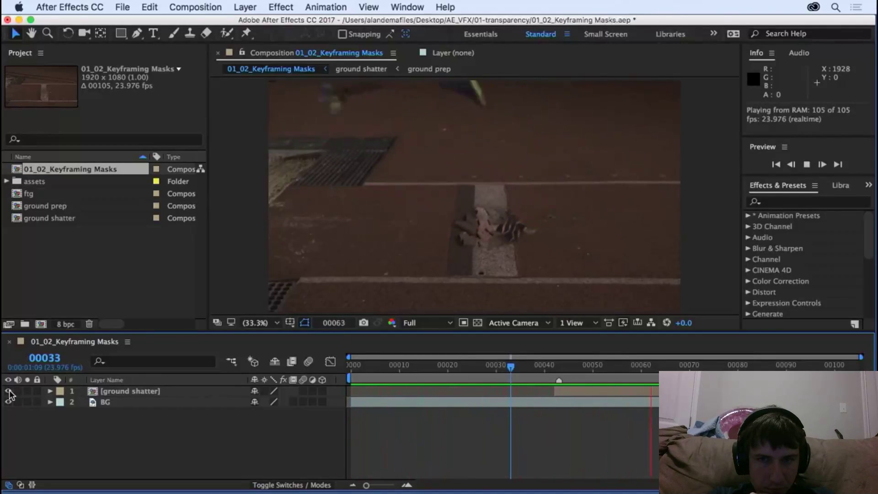
{"action": "left_click", "coordinate": [261, 323]}
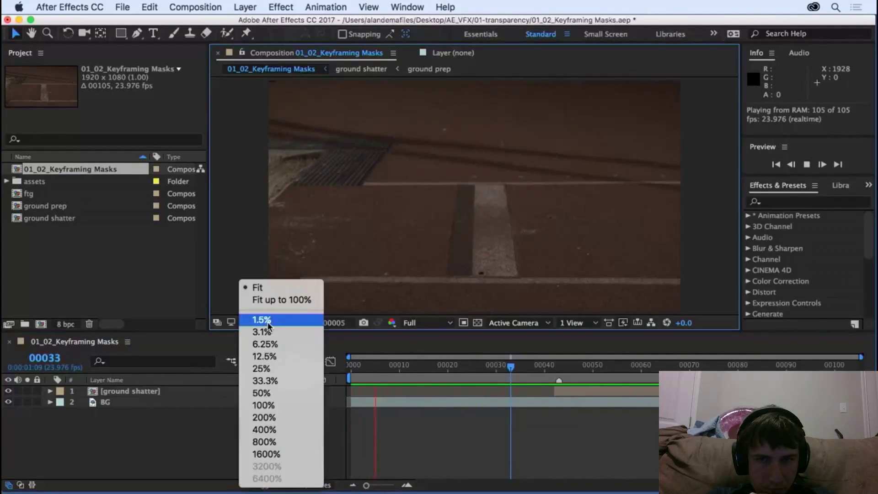
{"action": "left_click", "coordinate": [262, 393]}
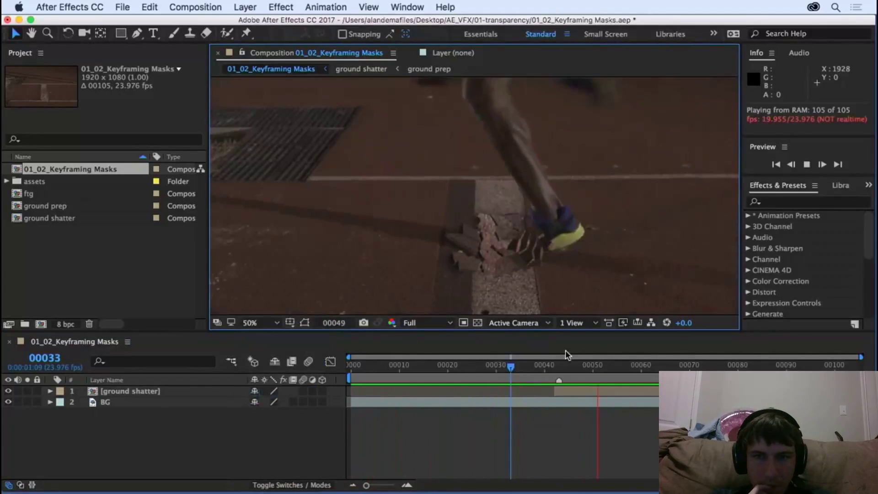
{"action": "key", "text": "h"}
{"action": "key", "text": "v"}
{"action": "key", "text": "space"}
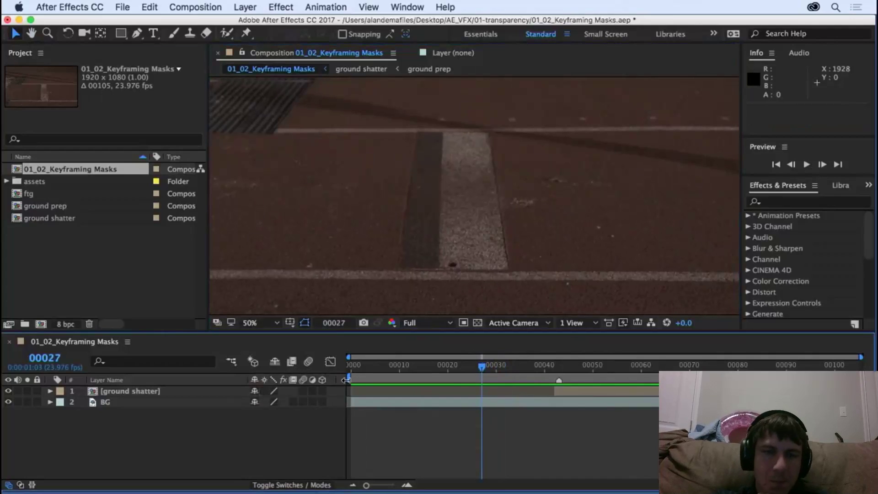
{"action": "key", "text": "b"}
{"action": "left_click_drag", "start_coordinate": [542, 366], "coordinate": [678, 365]}
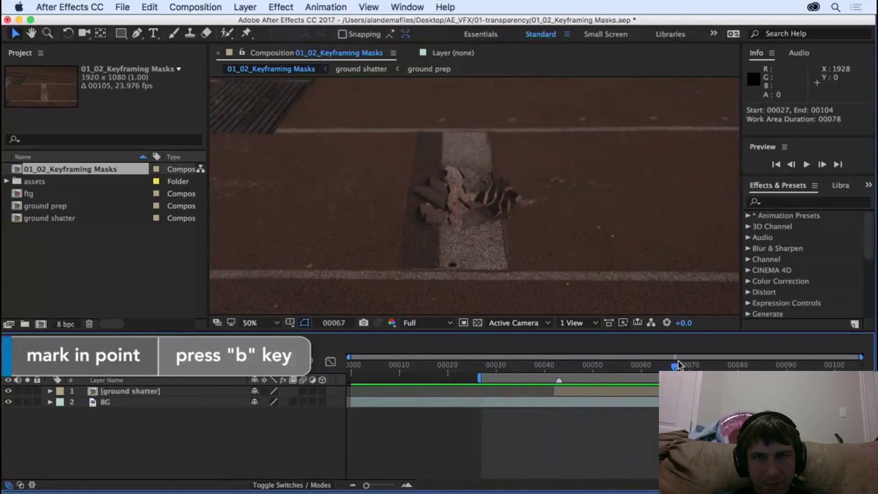
{"action": "key", "text": "n"}
{"action": "key", "text": "space"}
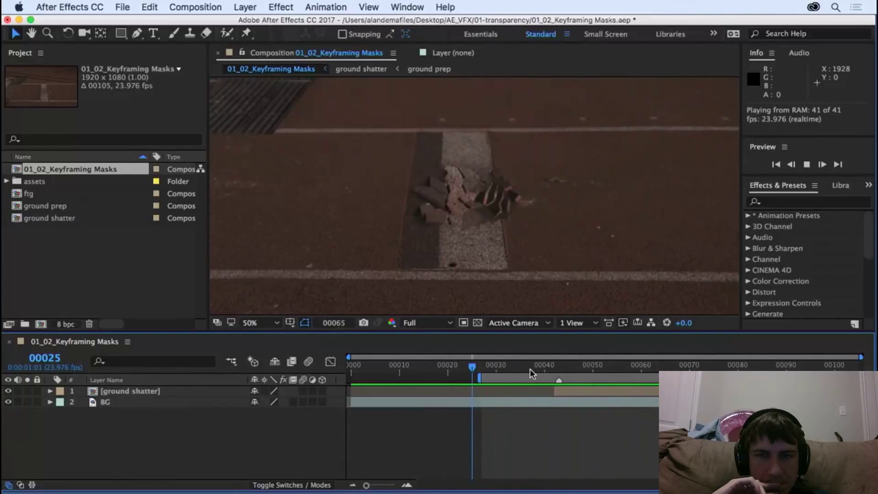
{"action": "key", "text": "space"}
{"action": "left_click", "coordinate": [587, 366]}
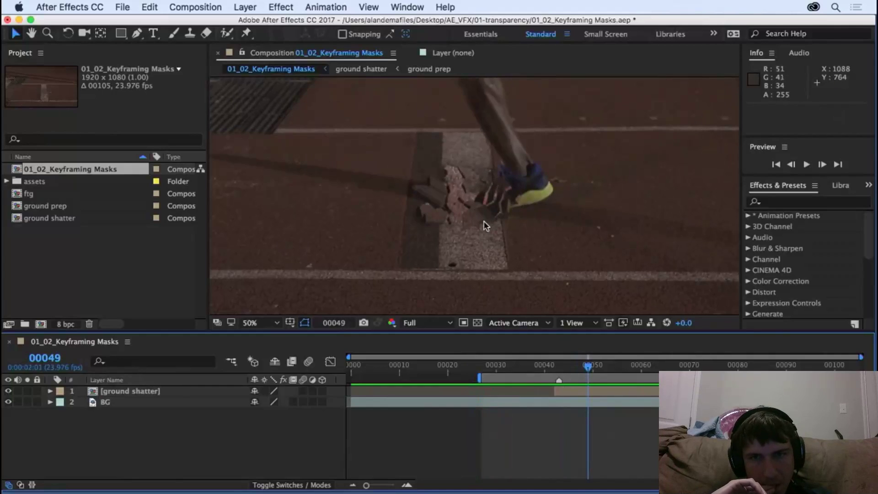
{"action": "left_click", "coordinate": [102, 403]}
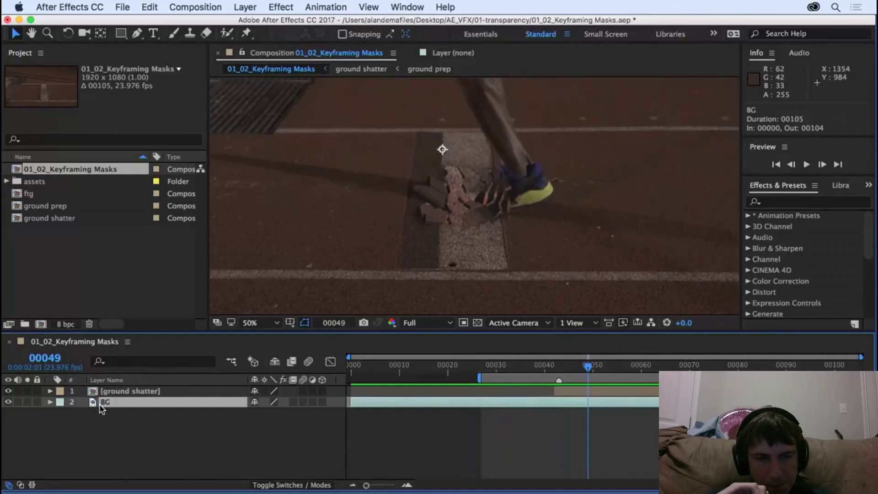
{"action": "left_click", "coordinate": [151, 6]}
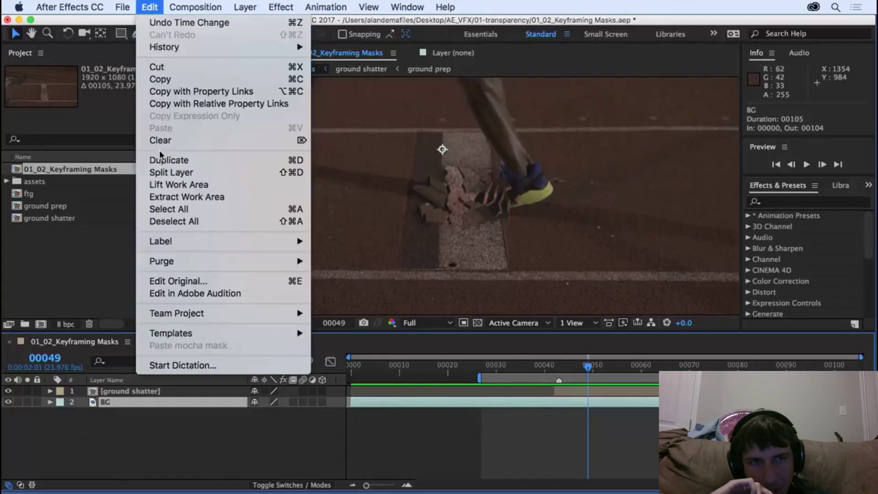
{"action": "left_click", "coordinate": [176, 160]}
{"action": "left_click_drag", "start_coordinate": [114, 404], "coordinate": [114, 390]}
{"action": "key", "text": "Return"}
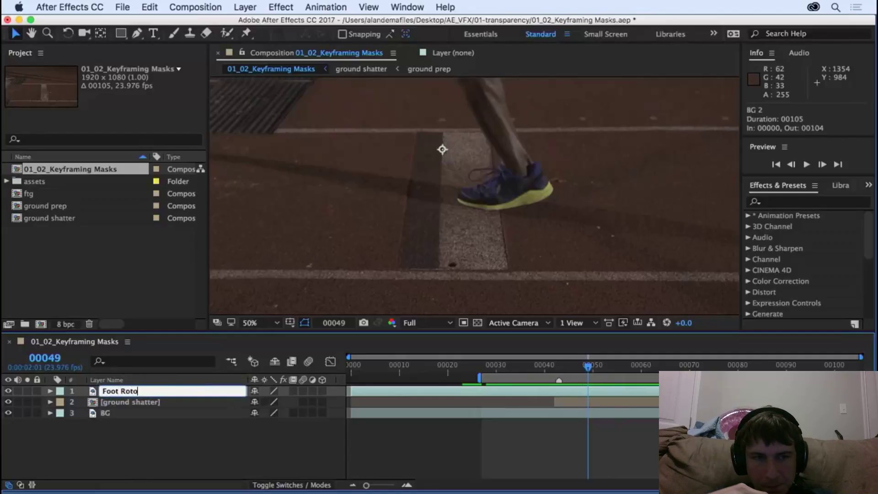
{"action": "type", "text": "Foot Roto"}
{"action": "key", "text": "Return"}
{"action": "left_click_drag", "start_coordinate": [587, 374], "coordinate": [555, 375]}
{"action": "left_click", "coordinate": [126, 392]}
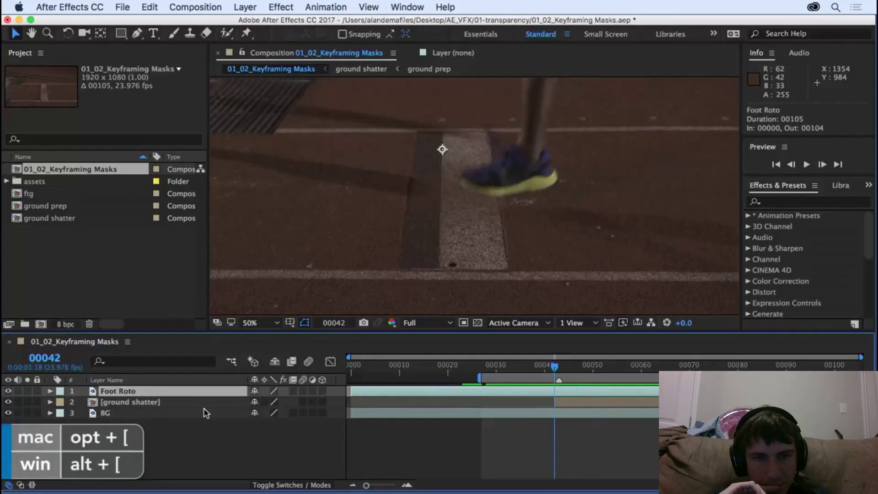
{"action": "key", "text": "alt+bracketleft"}
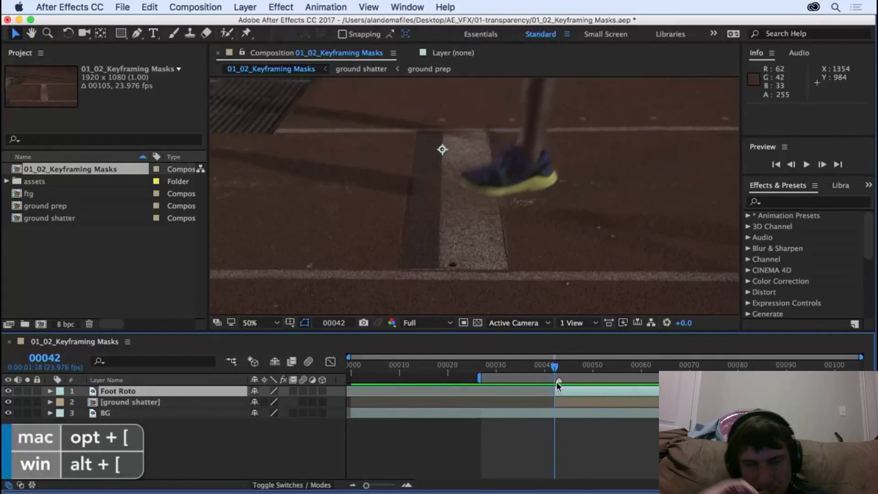
- Watch the full-screen tutorial's demonstration of drawing and keyframing a Mask Path over several frames, pausing where needed, and exit full screen
{"action": "left_click", "coordinate": [268, 323]}
{"action": "left_click", "coordinate": [274, 406]}
{"action": "key", "text": "h"}
{"action": "left_click_drag", "start_coordinate": [550, 198], "coordinate": [503, 235]}
{"action": "key", "text": "v"}
{"action": "left_click_drag", "start_coordinate": [556, 367], "coordinate": [575, 374]}
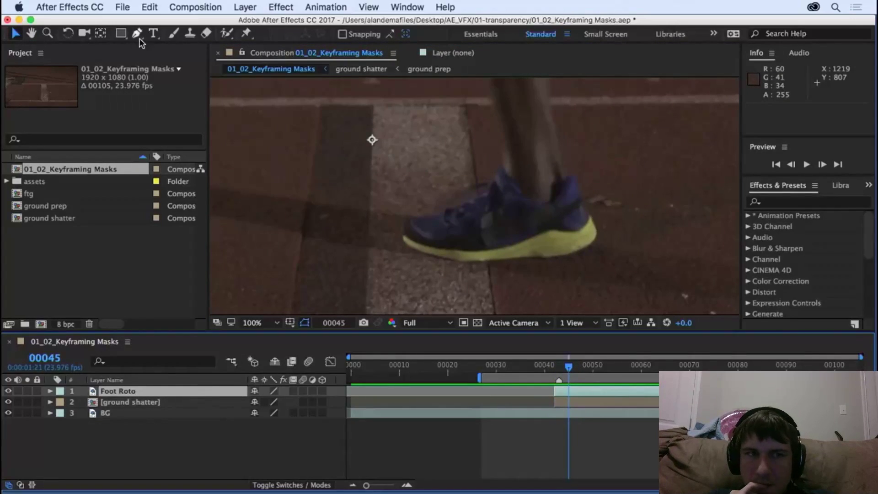
{"action": "mouse_move", "coordinate": [703, 347]}
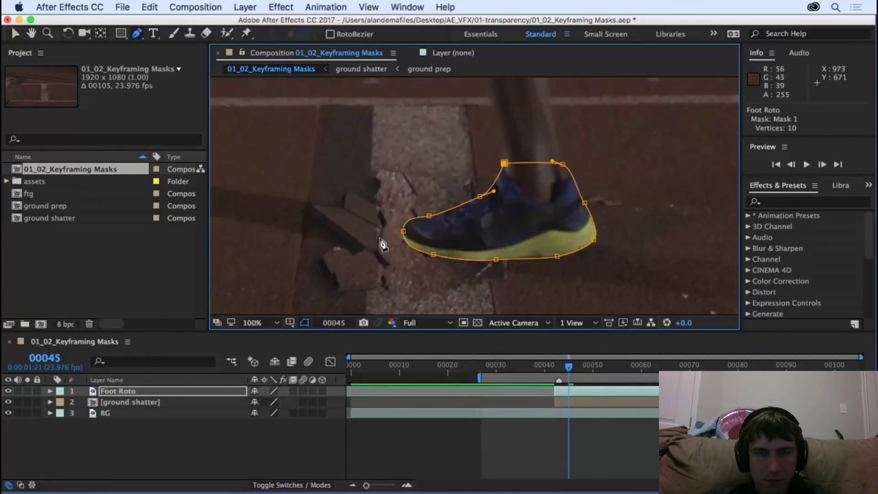
{"action": "left_click", "coordinate": [51, 391]}
{"action": "left_click", "coordinate": [73, 405]}
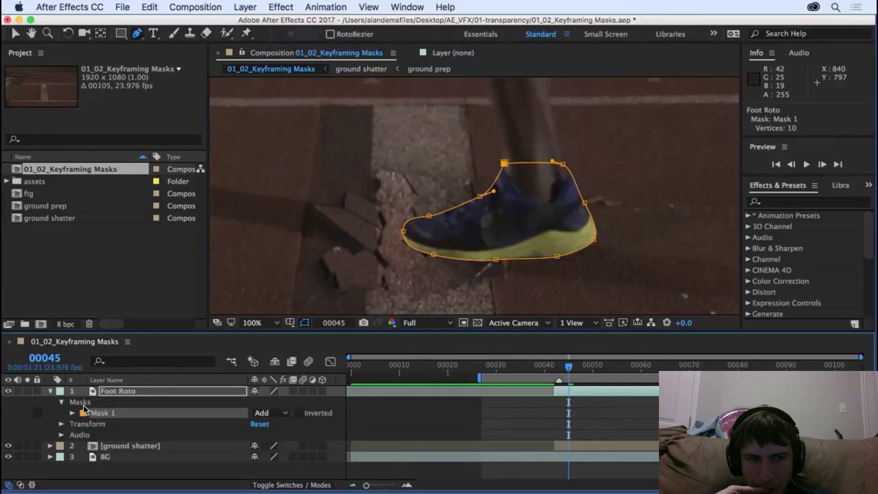
{"action": "left_click", "coordinate": [74, 414]}
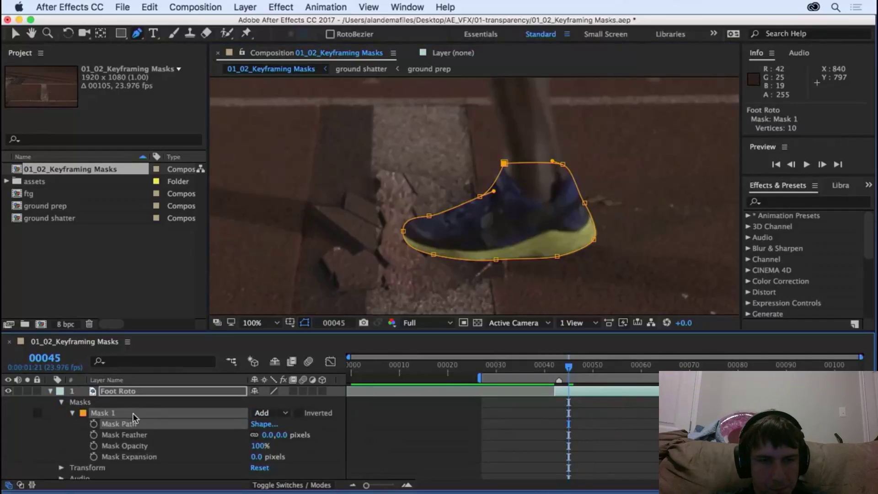
{"action": "left_click", "coordinate": [94, 425]}
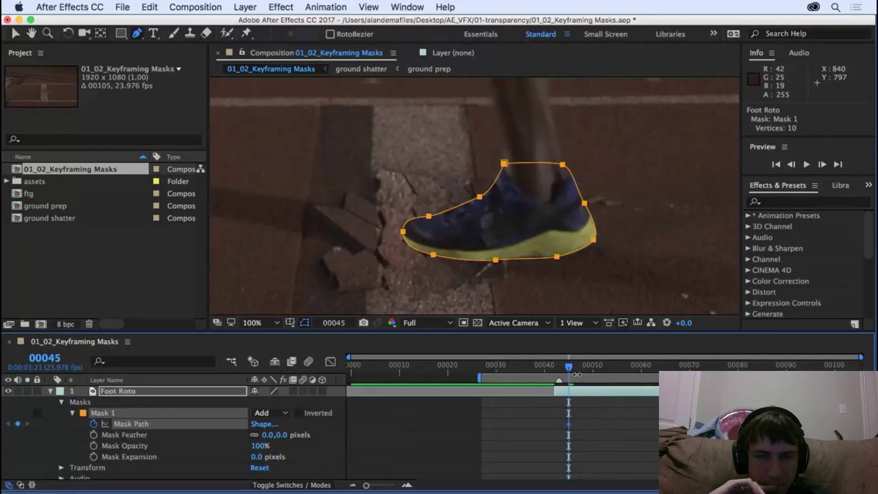
{"action": "left_click", "coordinate": [578, 375]}
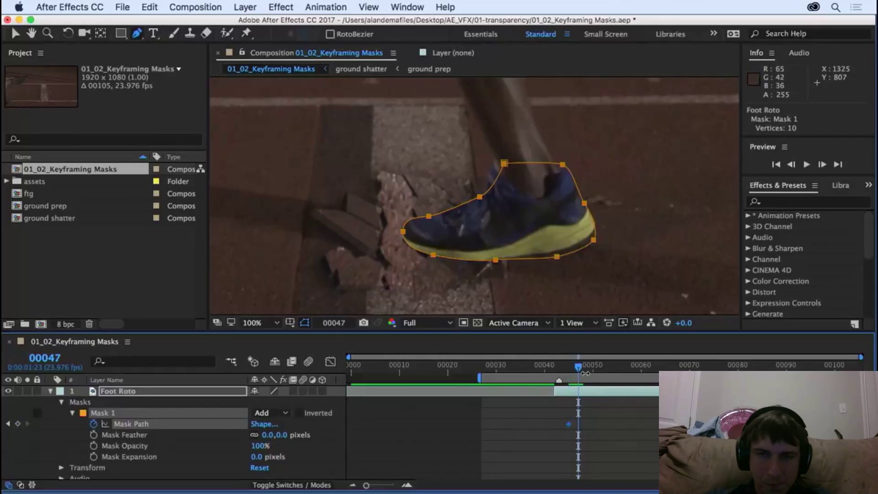
{"action": "key", "text": "space"}
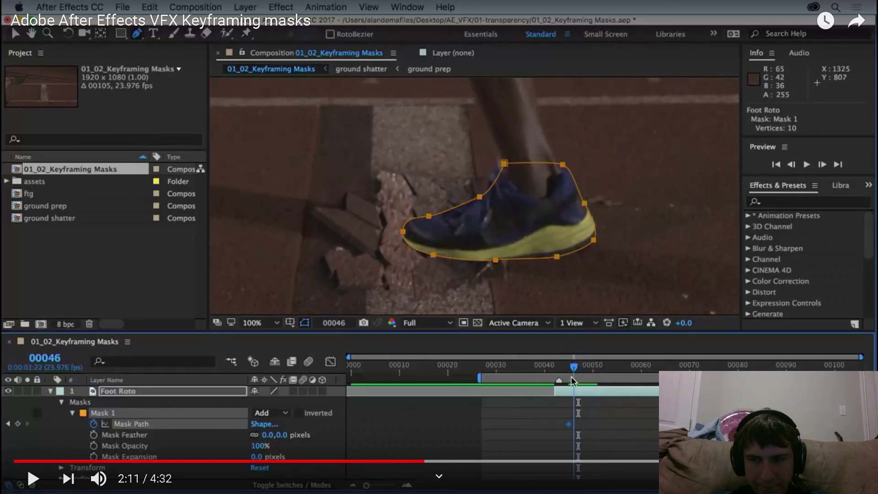
{"action": "key", "text": "space"}
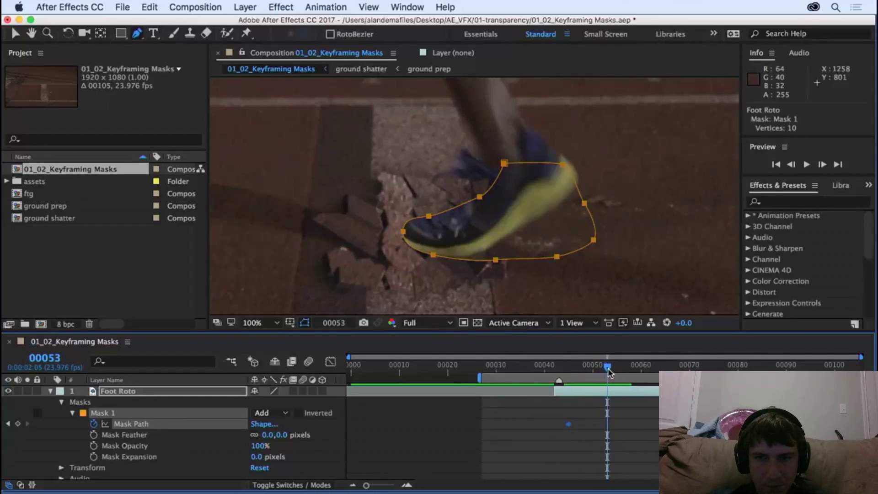
{"action": "left_click", "coordinate": [18, 33]}
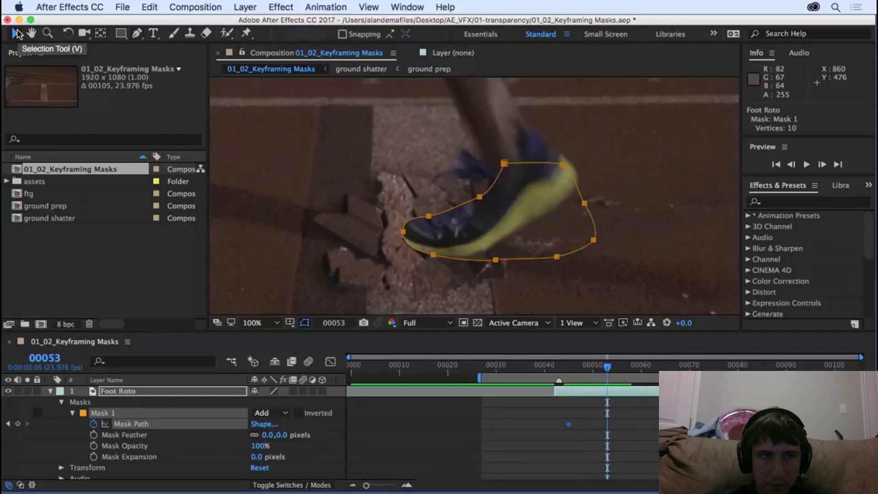
{"action": "left_click", "coordinate": [105, 391]}
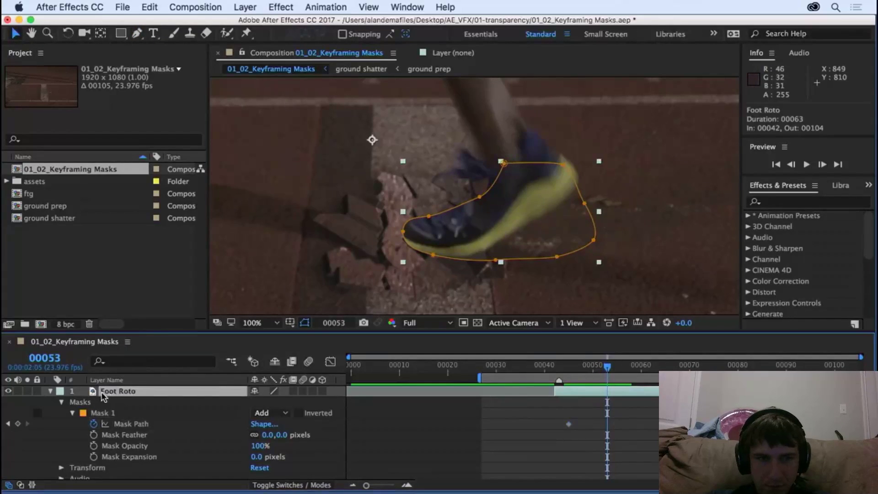
{"action": "left_click", "coordinate": [479, 197]}
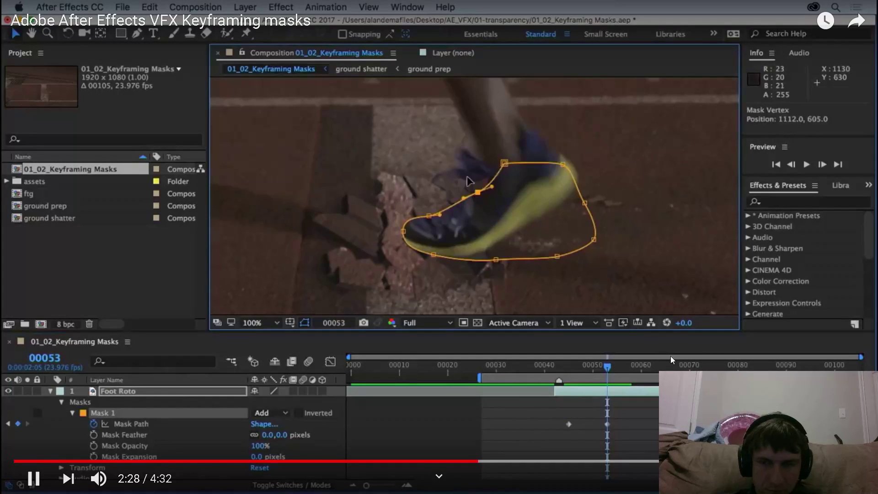
{"action": "key", "text": "Escape"}
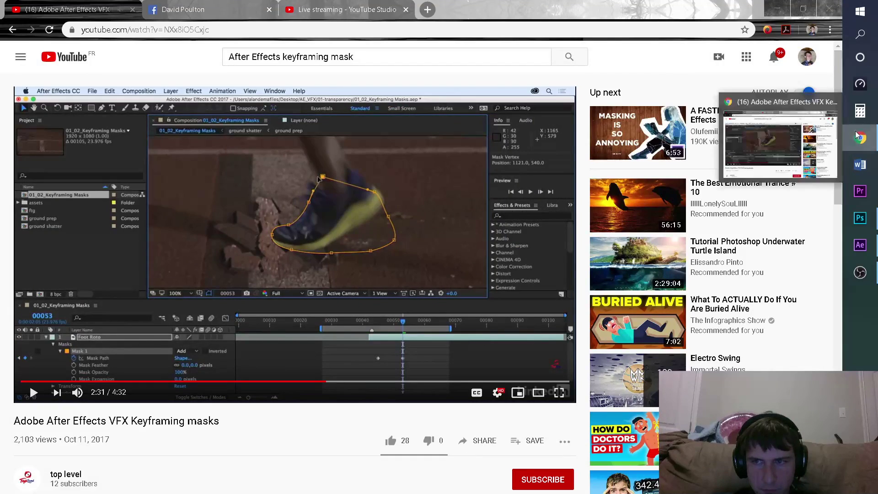
- Switch to After Effects and add Mask Path keyframes to Mask 1 at 0:00:04:19 and 0:00:06:29
{"action": "left_click", "coordinate": [860, 245]}
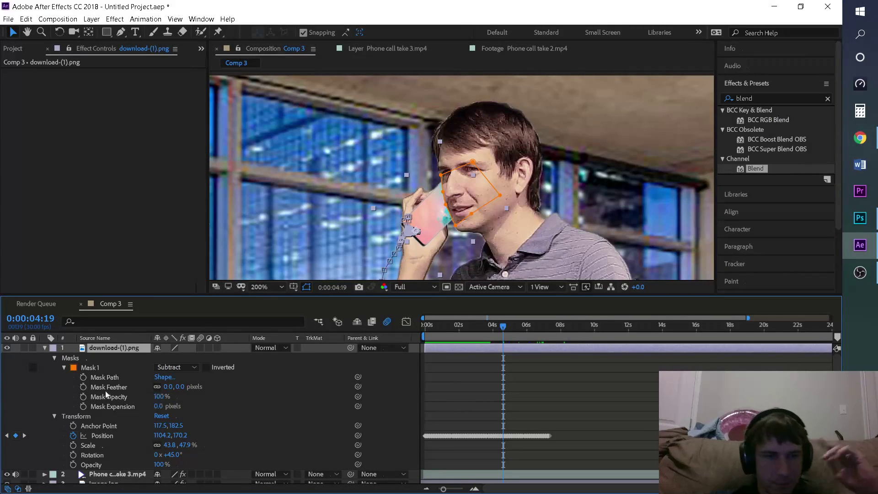
{"action": "left_click", "coordinate": [83, 377]}
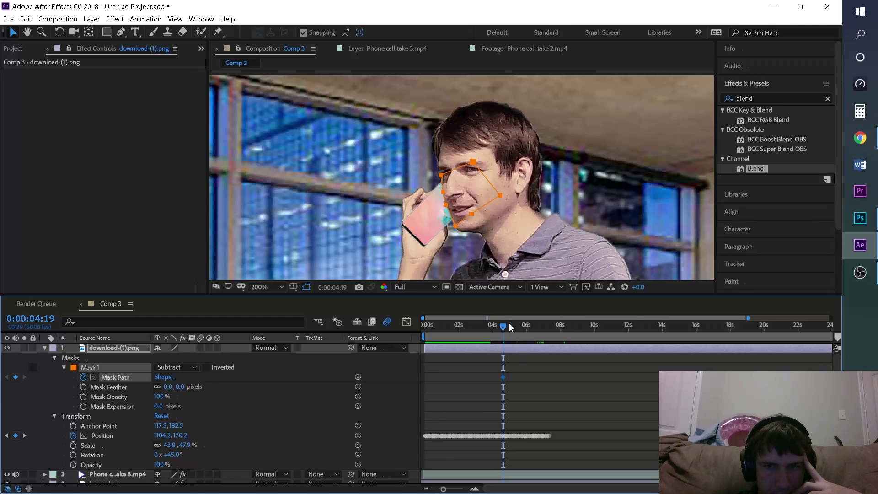
{"action": "left_click_drag", "start_coordinate": [505, 325], "coordinate": [543, 327]}
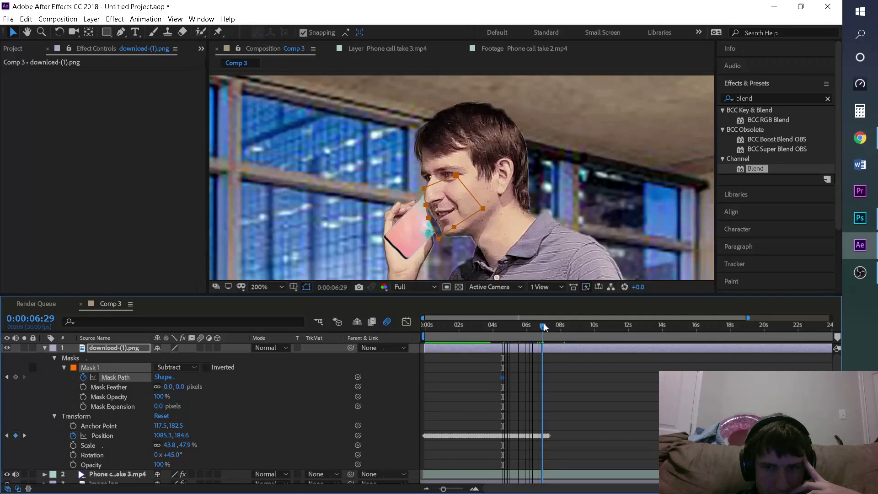
{"action": "left_click", "coordinate": [15, 378]}
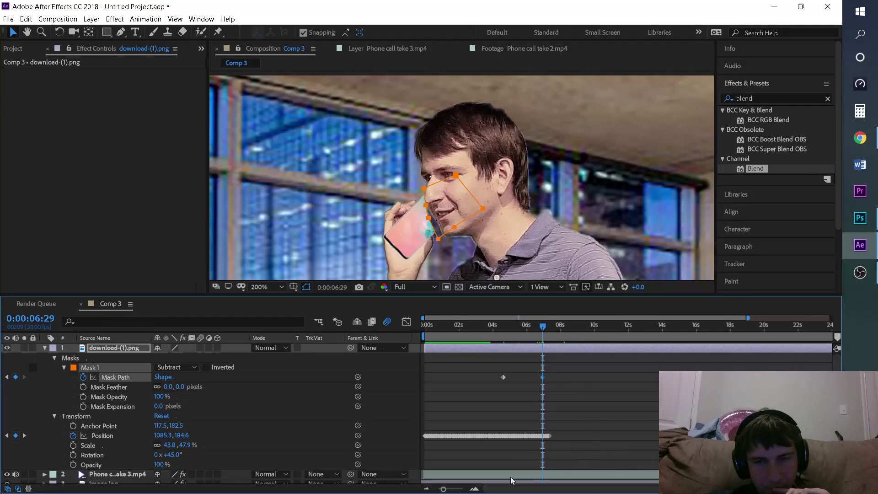
- Shift Mask 1 slightly up and right at 0:00:06:29 and scrub between the keyframes to check its movement
{"action": "left_click_drag", "start_coordinate": [441, 242], "coordinate": [442, 237]}
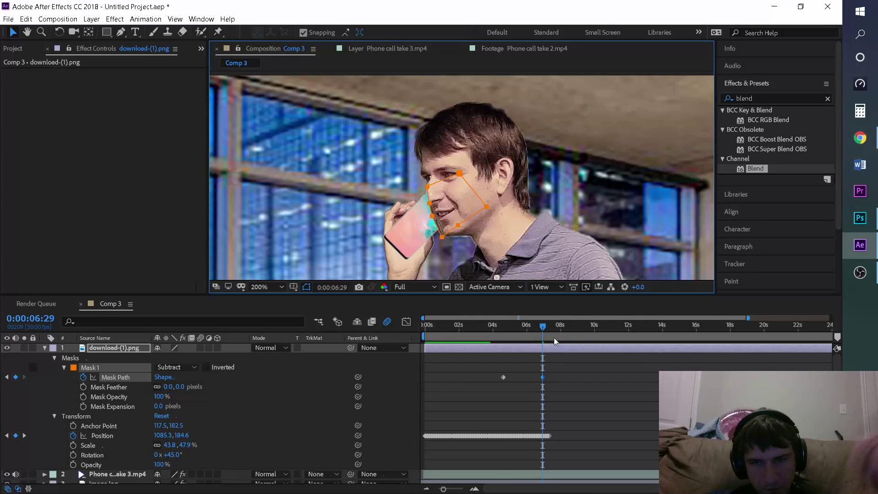
{"action": "left_click_drag", "start_coordinate": [528, 326], "coordinate": [498, 328]}
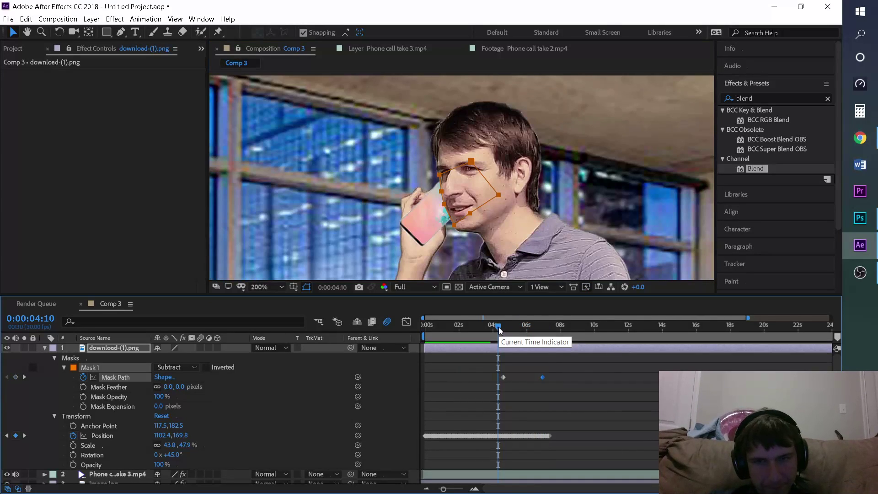
{"action": "left_click", "coordinate": [538, 327]}
{"action": "left_click_drag", "start_coordinate": [539, 328], "coordinate": [540, 328]}
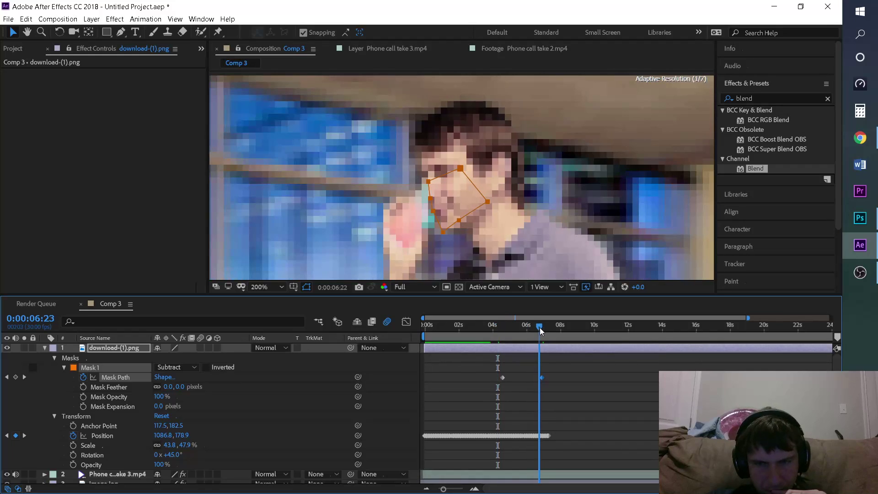
- Copy the Mask Path keyframe at 0:00:04:19 and paste it at 0:00:06:21
{"action": "left_click", "coordinate": [7, 376]}
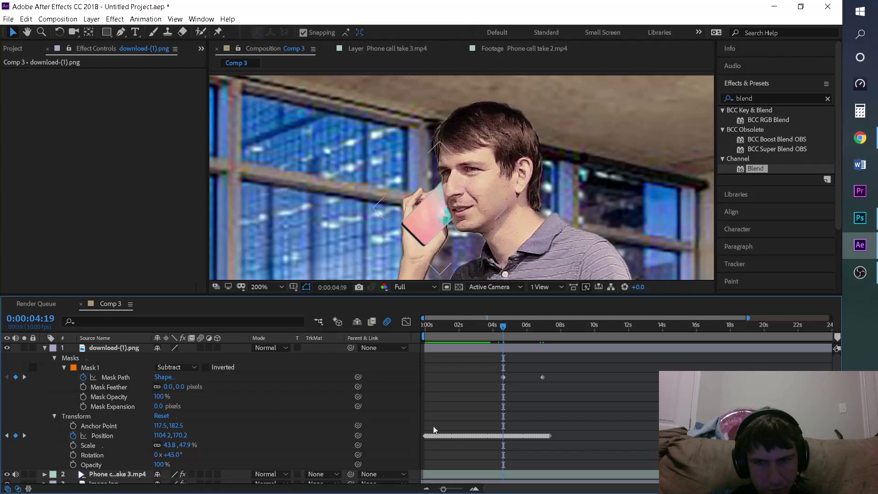
{"action": "left_click", "coordinate": [503, 378]}
{"action": "left_click", "coordinate": [542, 329]}
{"action": "left_click_drag", "start_coordinate": [542, 328], "coordinate": [539, 331]}
{"action": "key", "text": "ctrl+c"}
{"action": "key", "text": "ctrl+v"}
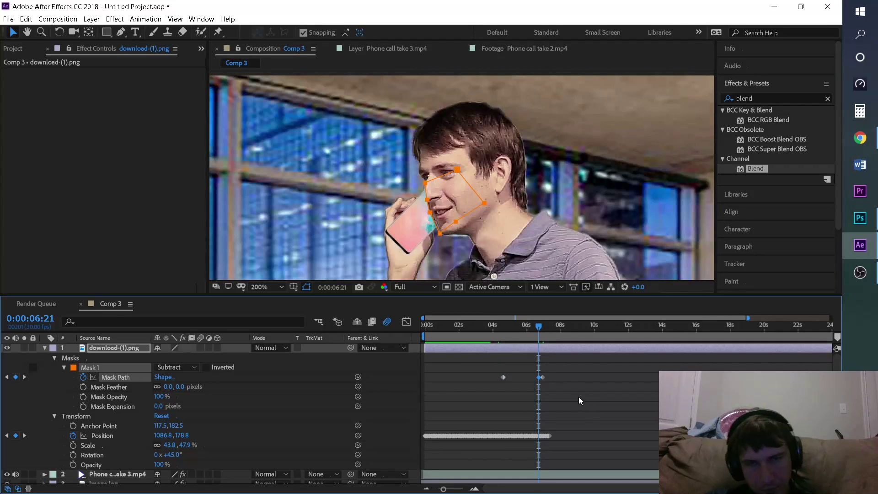
- Preview the animated mask from the start of the composition and scrub through to around 0:00:05:26
{"action": "left_click_drag", "start_coordinate": [481, 329], "coordinate": [493, 333]}
{"action": "key", "text": "space"}
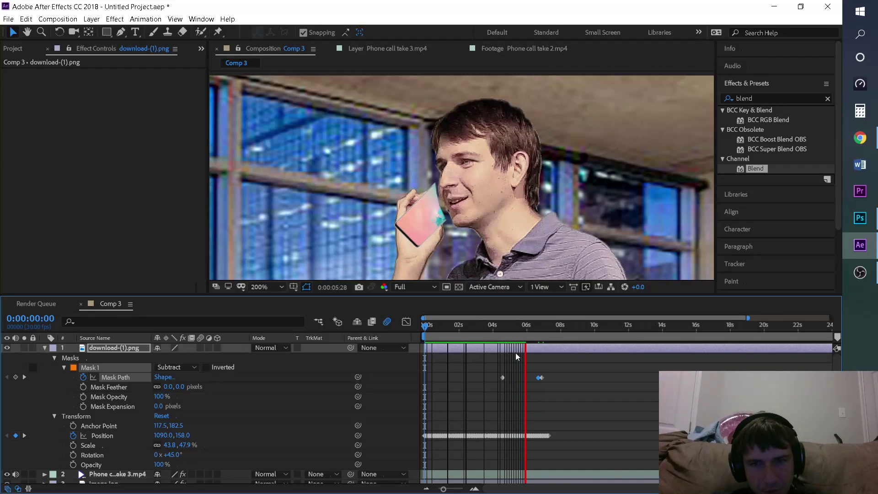
{"action": "key", "text": "space"}
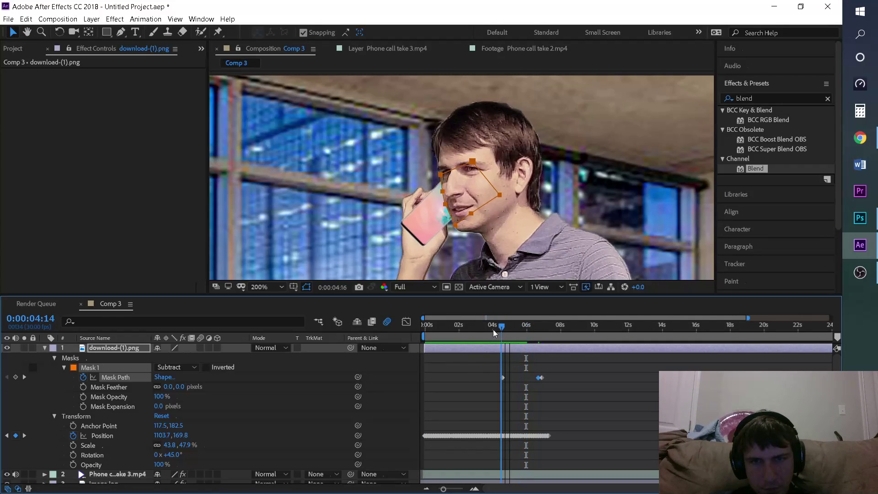
{"action": "key", "text": "Home"}
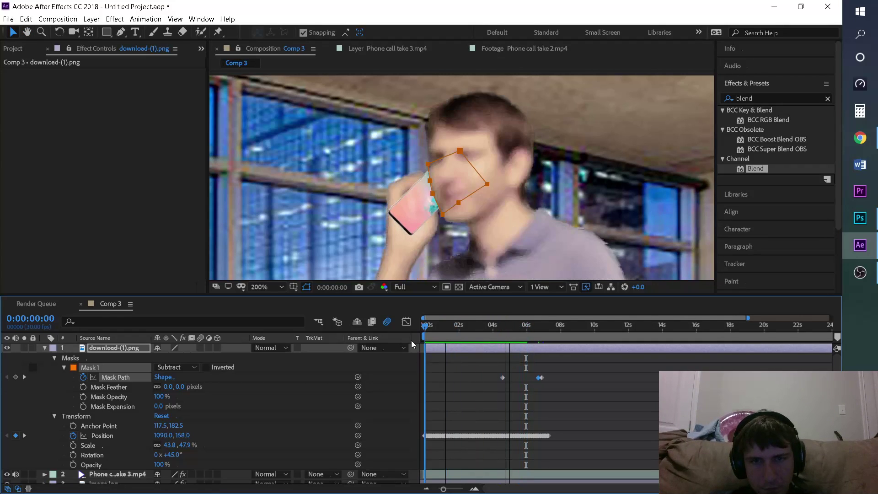
{"action": "left_click_drag", "start_coordinate": [426, 339], "coordinate": [524, 347]}
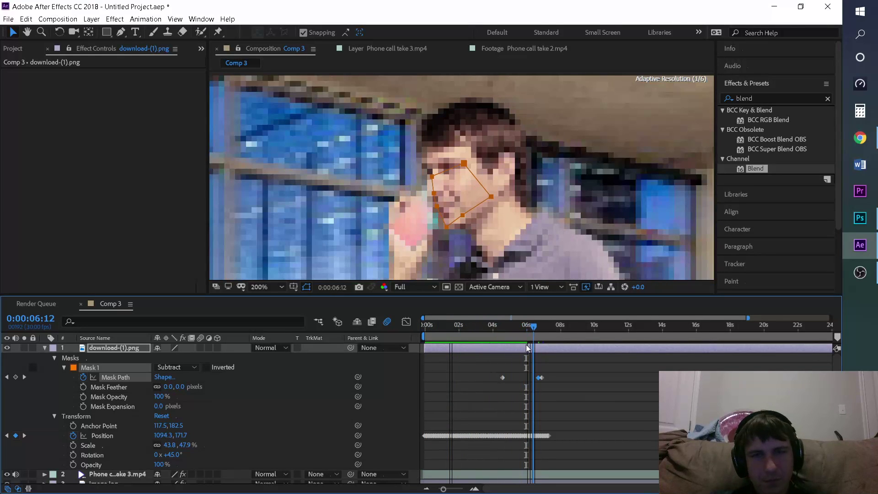
{"action": "key", "text": "space"}
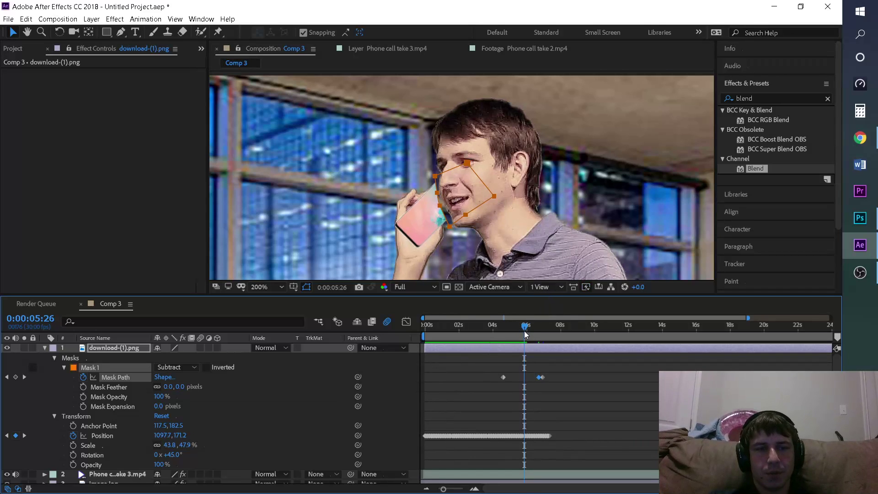
{"action": "left_click", "coordinate": [160, 377]}
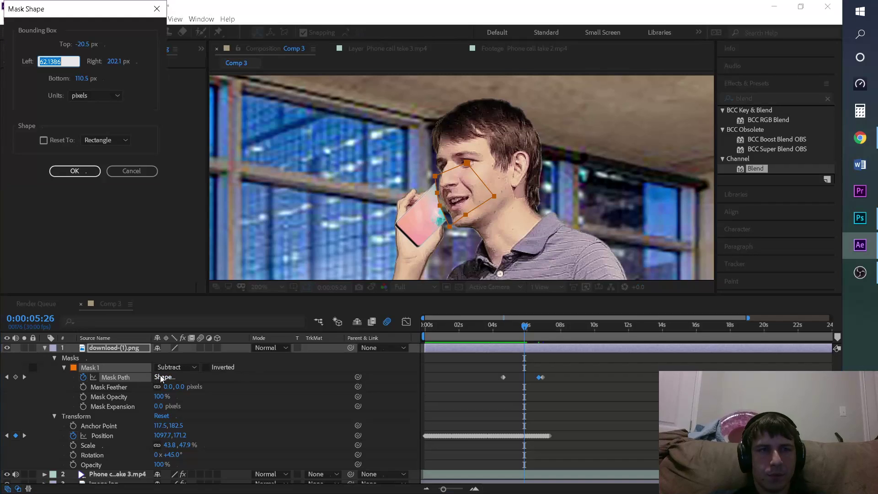
{"action": "left_click", "coordinate": [135, 171]}
{"action": "left_click_drag", "start_coordinate": [504, 328], "coordinate": [517, 328]}
{"action": "key", "text": "ctrl+shift+m"}
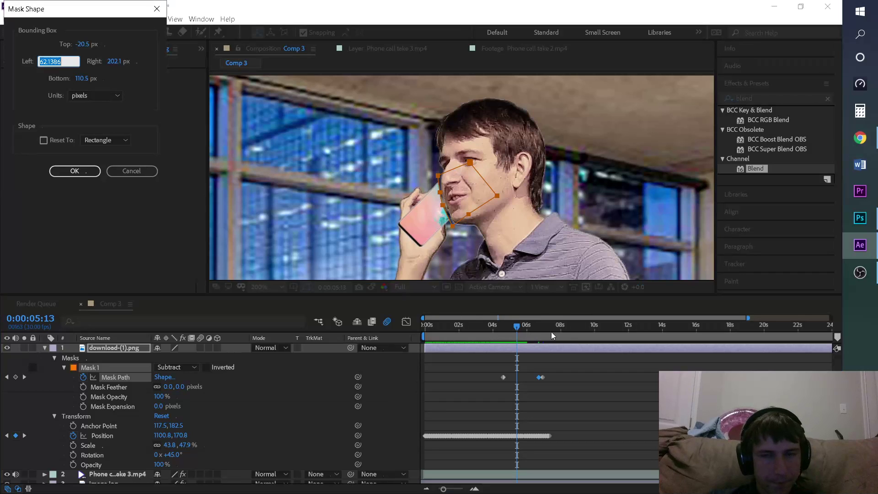
{"action": "left_click", "coordinate": [134, 171]}
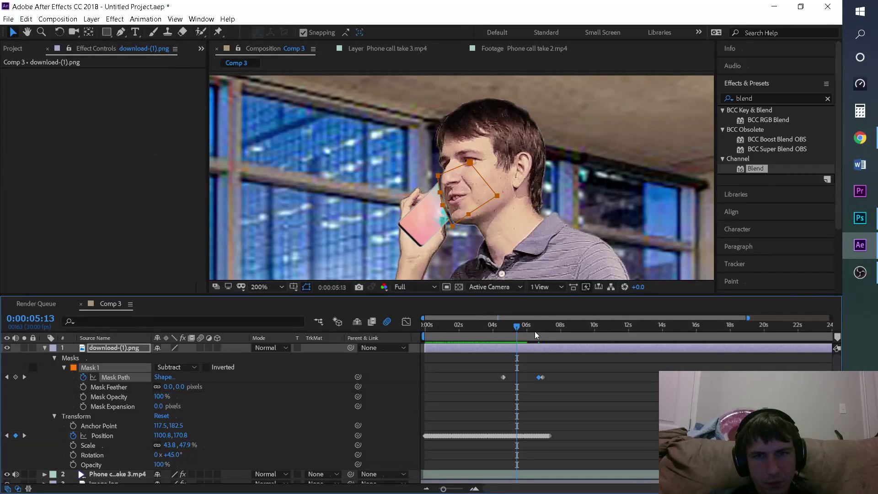
- Shift Mask 1 slightly right at 0:00:05:27 to keyframe its path there, and preview the composition from the start
{"action": "mouse_move", "coordinate": [521, 331]}
{"action": "left_mouse_down"}
{"action": "mouse_move", "coordinate": [530, 331]}
{"action": "mouse_move", "coordinate": [524, 330]}
{"action": "left_mouse_up"}
{"action": "left_click_drag", "start_coordinate": [444, 209], "coordinate": [447, 210]}
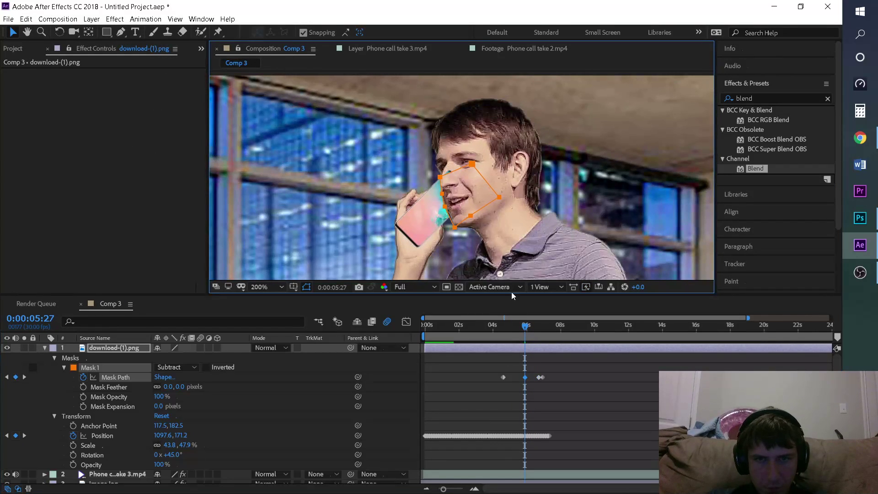
{"action": "left_click_drag", "start_coordinate": [522, 332], "coordinate": [383, 333]}
{"action": "key", "text": "space"}
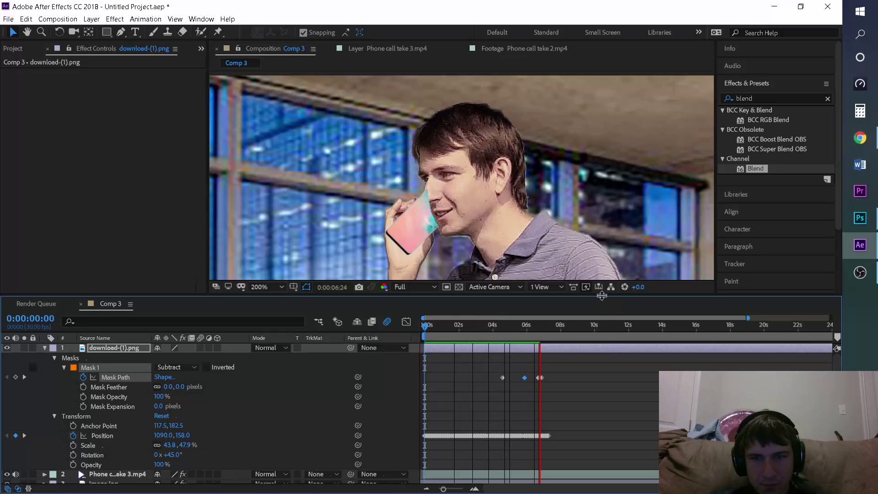
{"action": "key", "text": "space"}
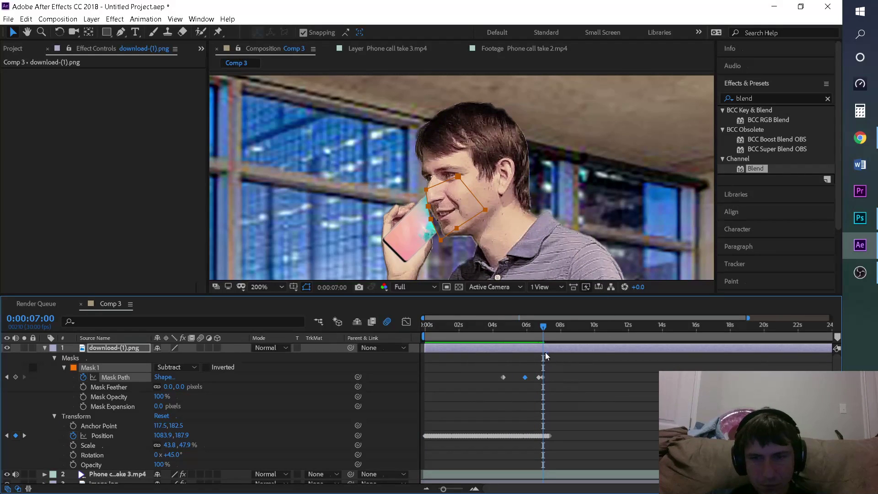
- At 0:00:05:05, move Mask 1's top vertex up onto the forehead with the Pen tool to keyframe the path
{"action": "left_click_drag", "start_coordinate": [543, 336], "coordinate": [513, 331]}
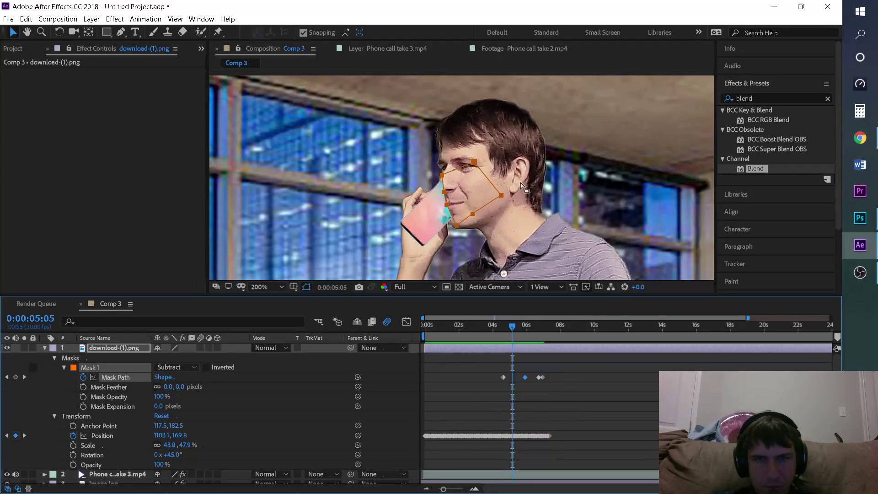
{"action": "left_click", "coordinate": [473, 160]}
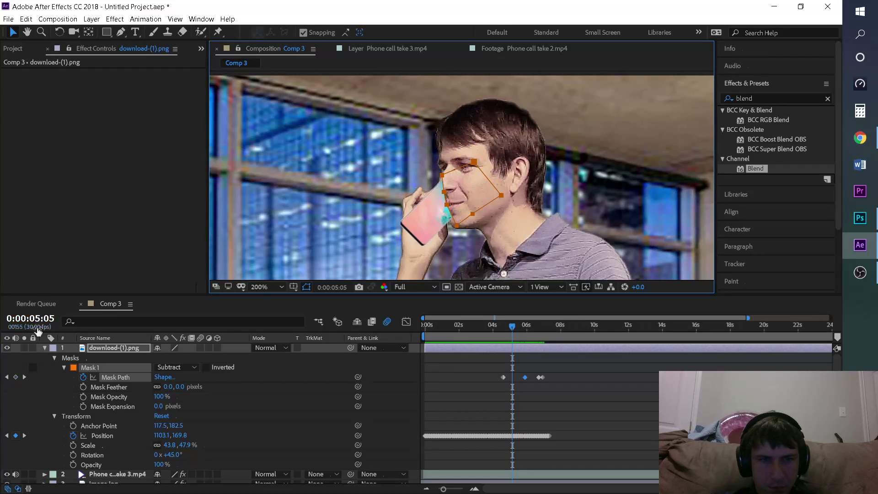
{"action": "left_click", "coordinate": [121, 34]}
{"action": "left_click", "coordinate": [472, 151]}
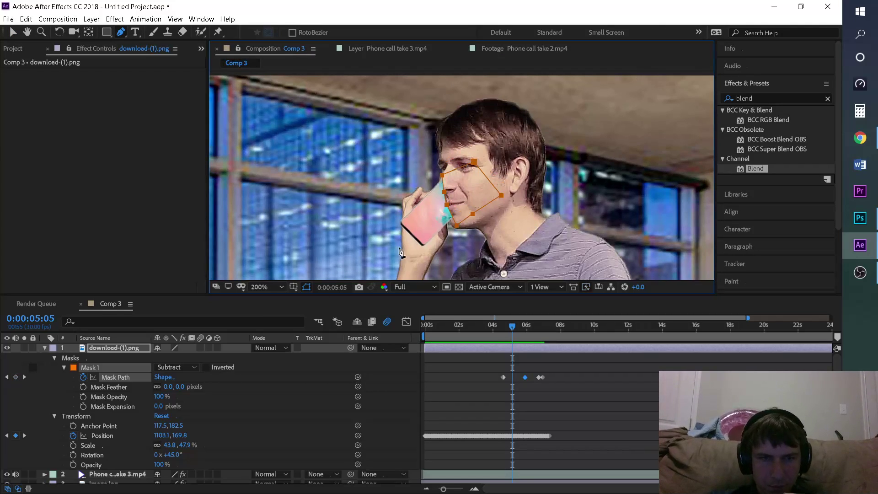
{"action": "left_click", "coordinate": [109, 397]}
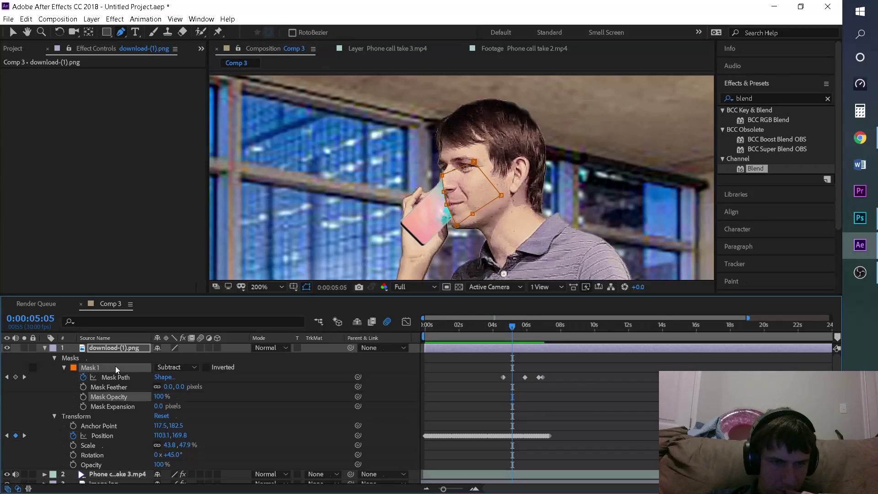
{"action": "left_click", "coordinate": [163, 377]}
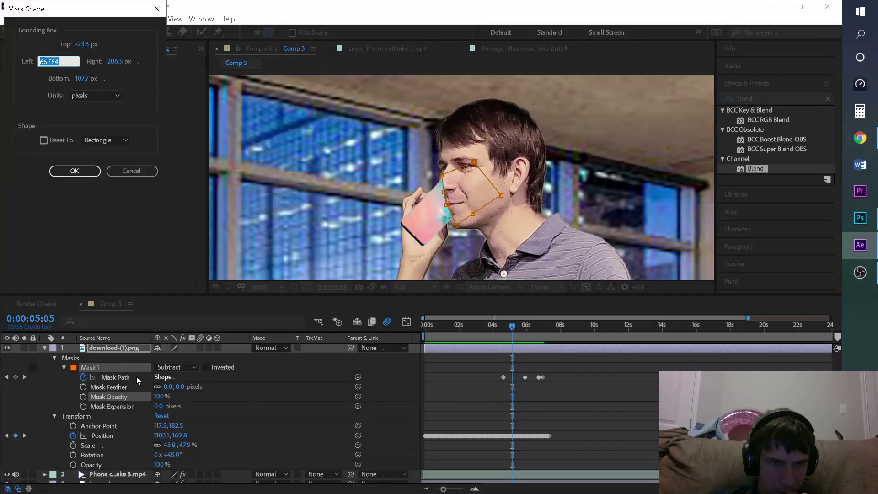
{"action": "left_click", "coordinate": [133, 170]}
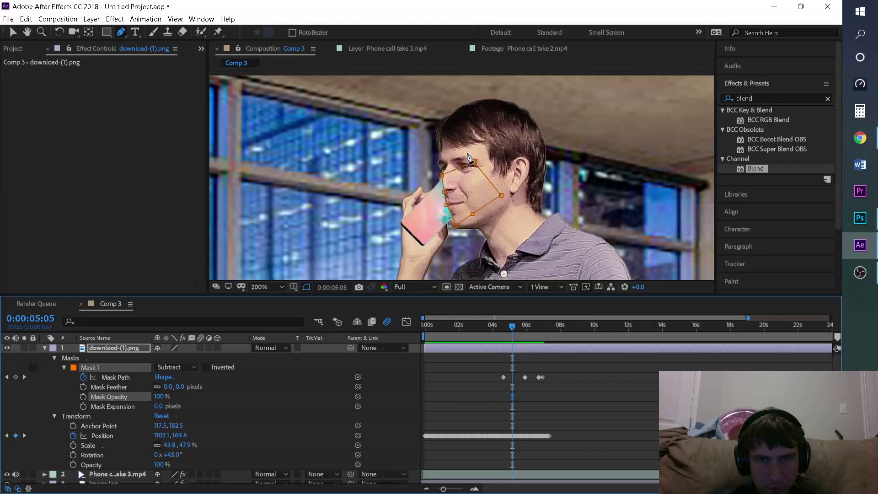
{"action": "left_click_drag", "start_coordinate": [475, 163], "coordinate": [478, 153]}
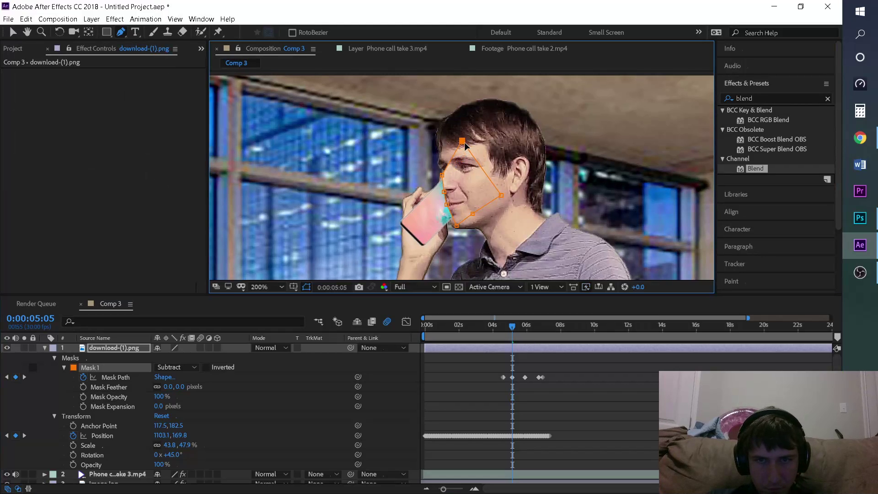
- Preview the composition from the start through to about 0:00:08:13 to check the reshaped mask
{"action": "left_click_drag", "start_coordinate": [514, 330], "coordinate": [449, 317]}
{"action": "key", "text": "space"}
{"action": "key", "text": "space"}
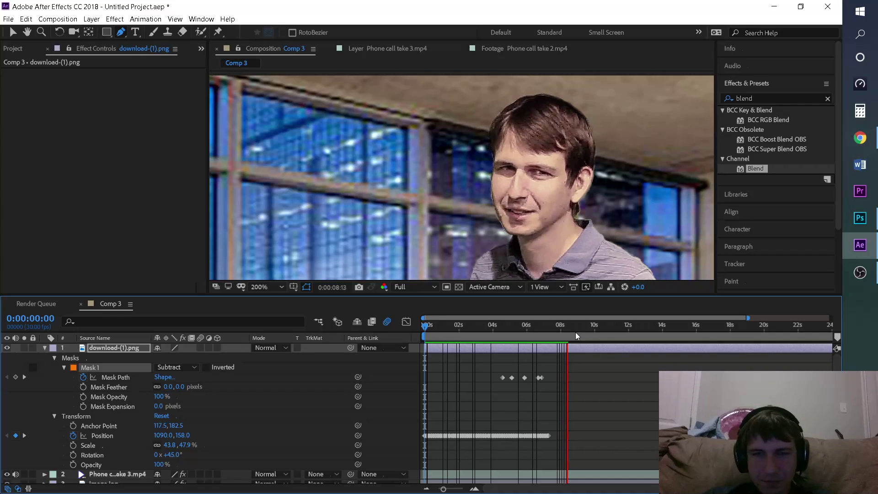
{"action": "key", "text": "space"}
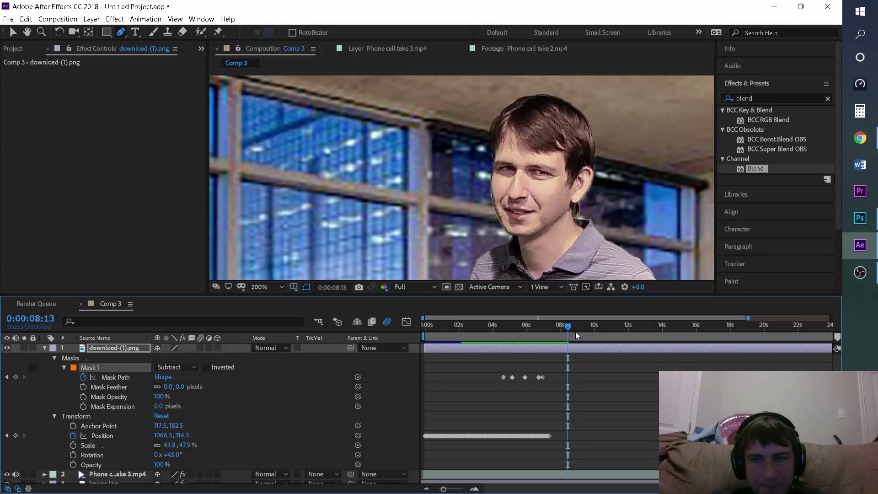
{"action": "left_click", "coordinate": [872, 141]}
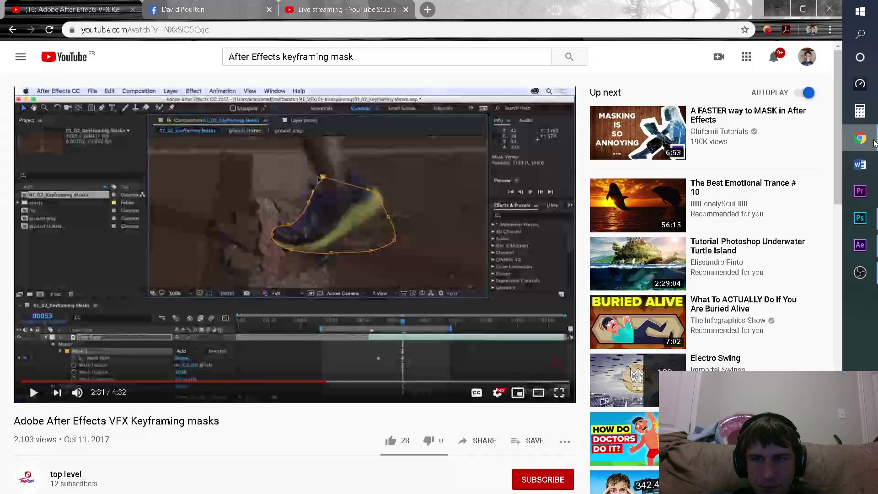
{"action": "left_click", "coordinate": [264, 6]}
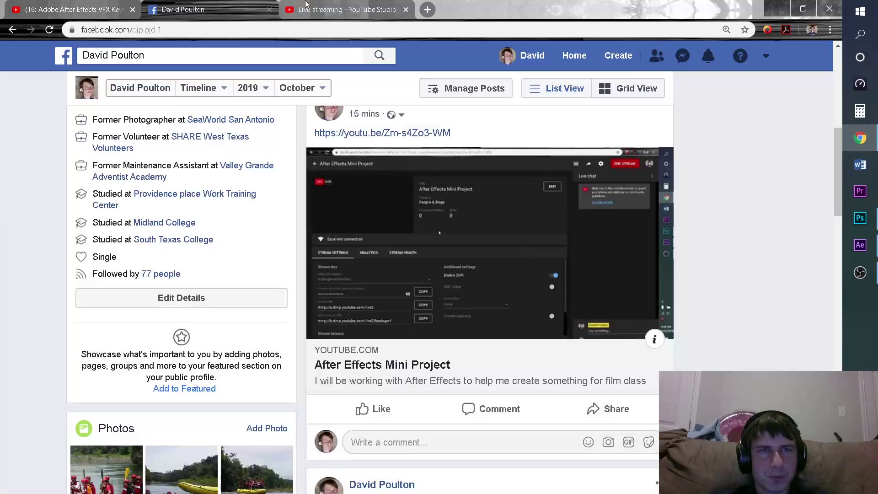
{"action": "left_click", "coordinate": [307, 5]}
{"action": "left_click", "coordinate": [183, 6]}
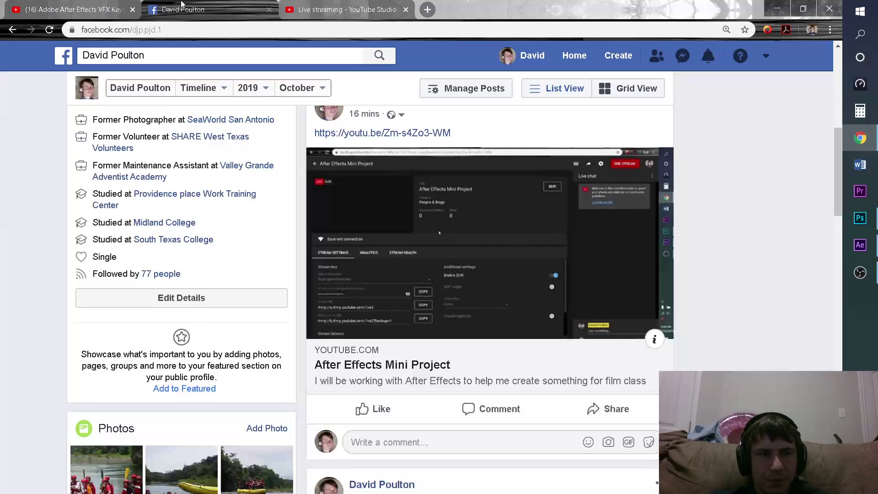
{"action": "left_click", "coordinate": [861, 245]}
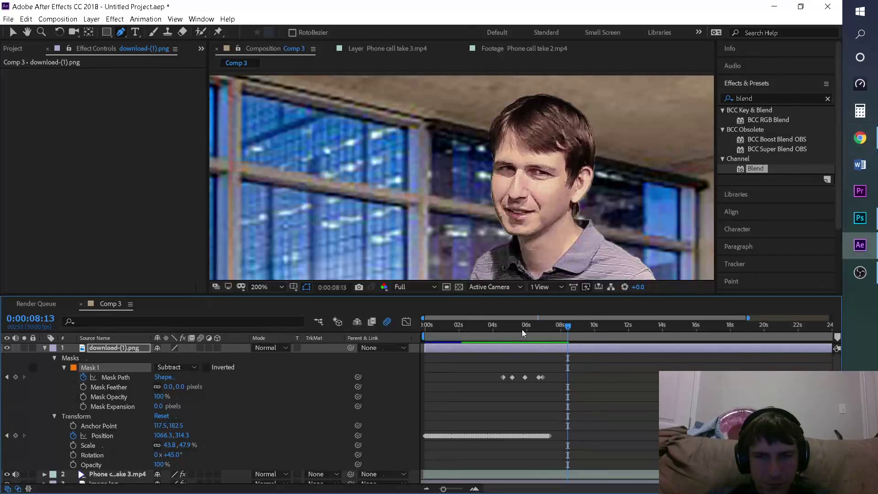
- Replay the composition from the start to examine how Mask 1 covers the phone near the face
{"action": "key", "text": "Home"}
{"action": "key", "text": "space"}
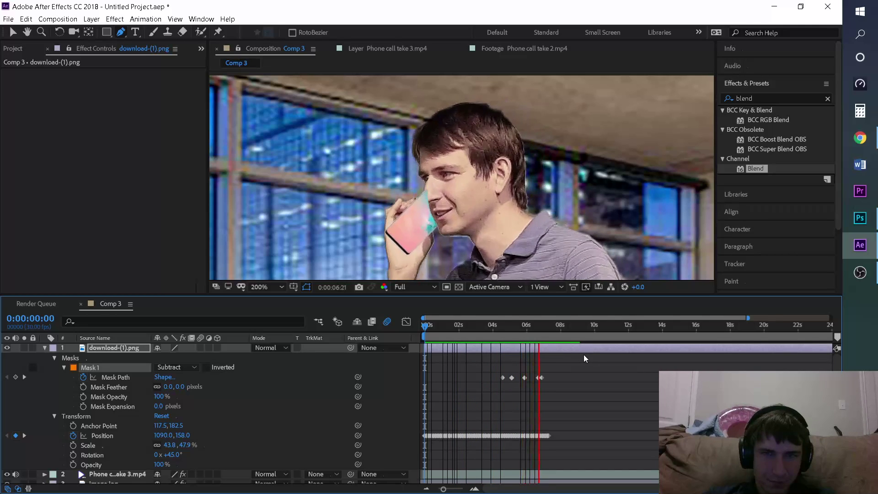
{"action": "key", "text": "space"}
- At 0:00:06:05, pull Mask 1's top vertex up to the forehead to keyframe the path
{"action": "left_click", "coordinate": [542, 326]}
{"action": "mouse_move", "coordinate": [542, 326]}
{"action": "left_mouse_down"}
{"action": "mouse_move", "coordinate": [551, 324]}
{"action": "mouse_move", "coordinate": [515, 315]}
{"action": "mouse_move", "coordinate": [530, 320]}
{"action": "left_mouse_up"}
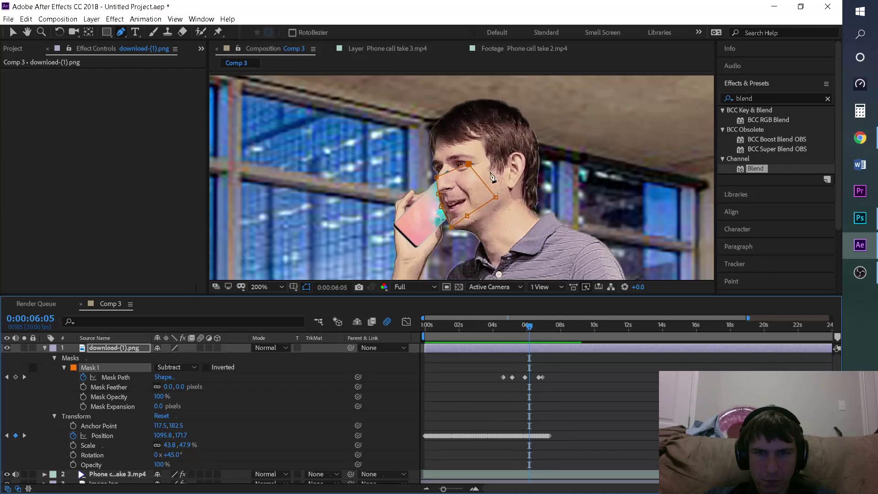
{"action": "left_click_drag", "start_coordinate": [469, 165], "coordinate": [463, 144]}
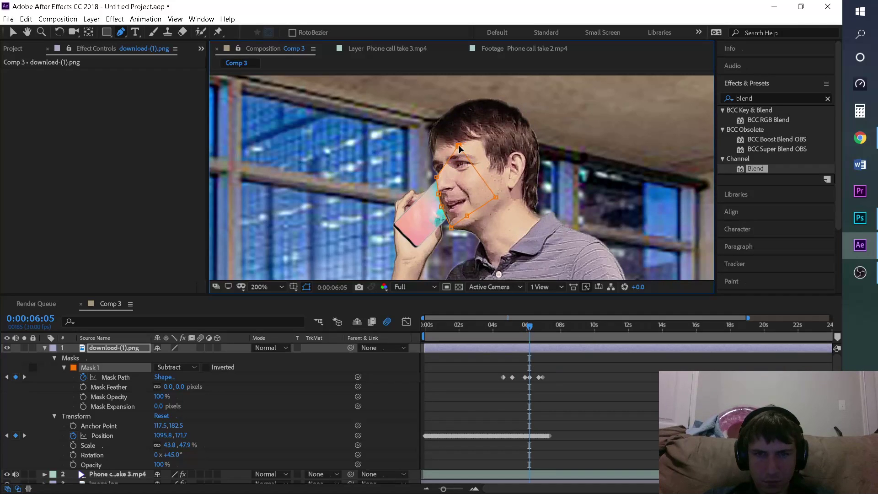
- Shift Mask 1 slightly up at its 0:00:05:27 Mask Path keyframe and undo the stray second mask
{"action": "left_click_drag", "start_coordinate": [527, 326], "coordinate": [527, 323]}
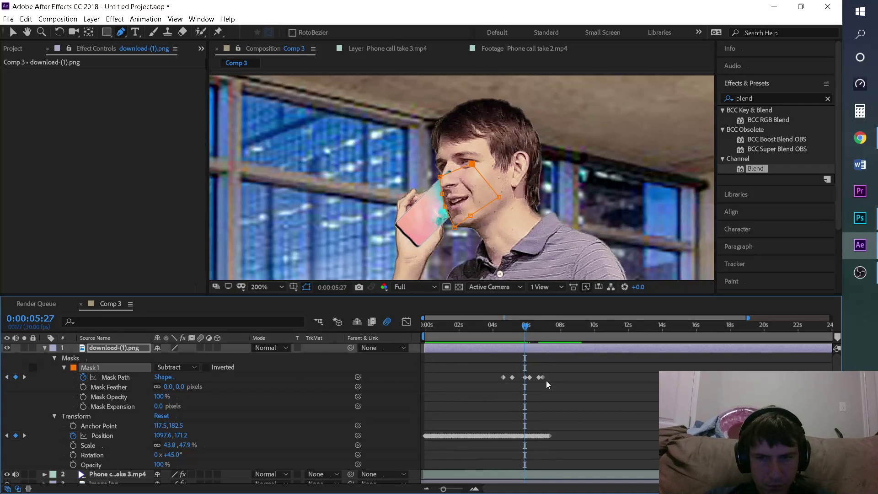
{"action": "left_click", "coordinate": [525, 377]}
{"action": "left_click_drag", "start_coordinate": [474, 164], "coordinate": [472, 163]}
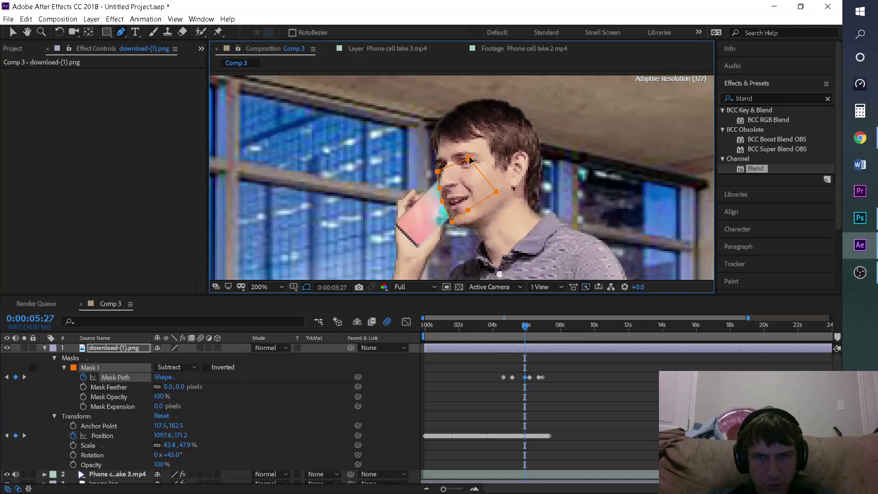
{"action": "left_click", "coordinate": [127, 33]}
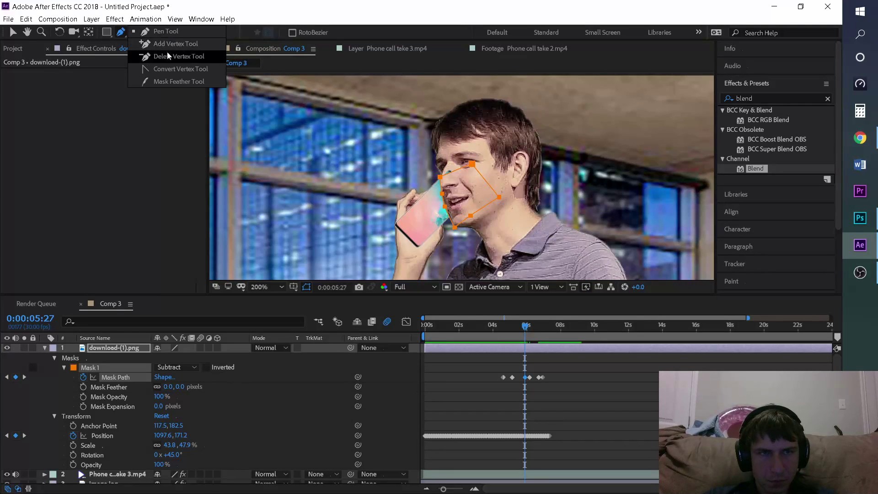
{"action": "left_click", "coordinate": [191, 36]}
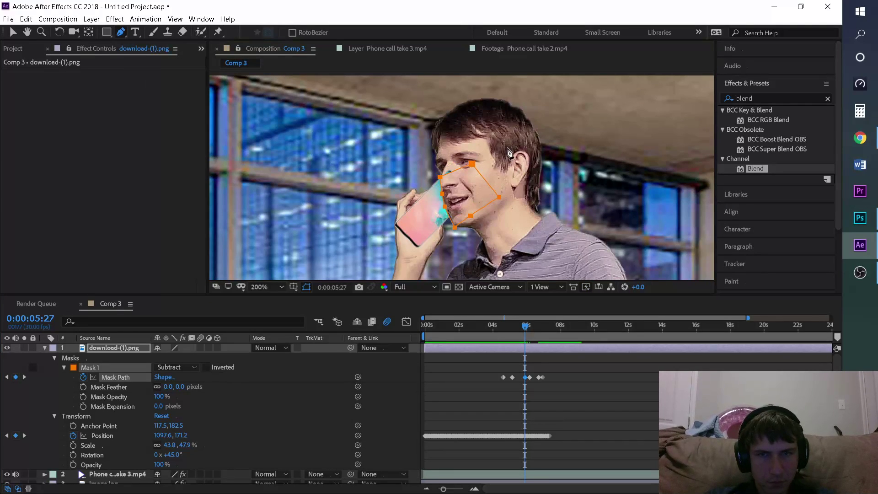
{"action": "left_click_drag", "start_coordinate": [470, 162], "coordinate": [471, 156]}
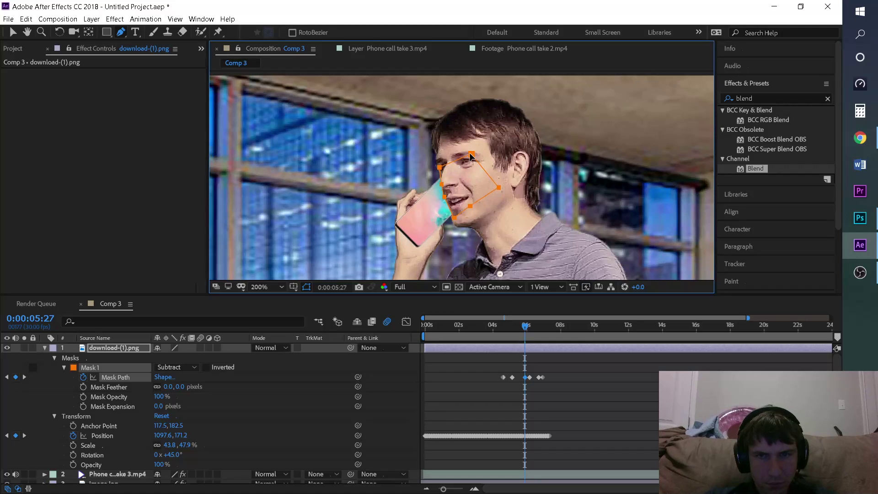
{"action": "left_click", "coordinate": [473, 169]}
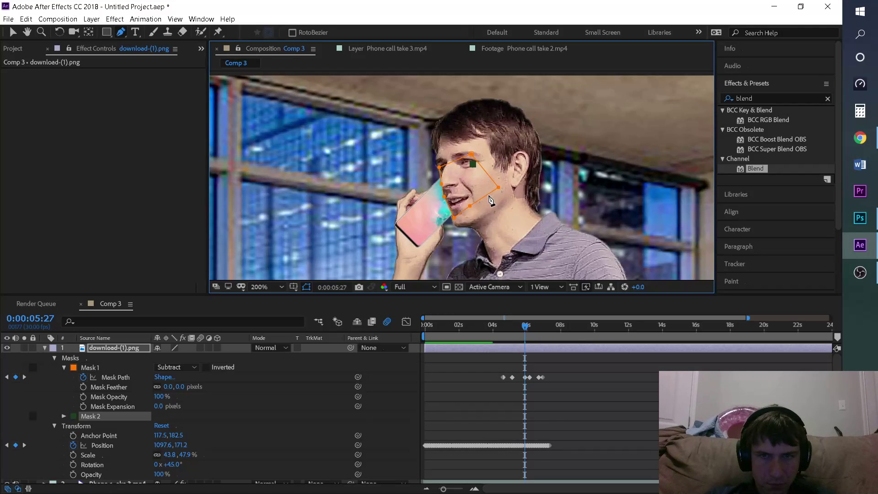
{"action": "key", "text": "ctrl+z"}
- Preview the animation, and move Mask 1 up and right over the lower face at 0:00:07:03 to keyframe its path
{"action": "key", "text": "space"}
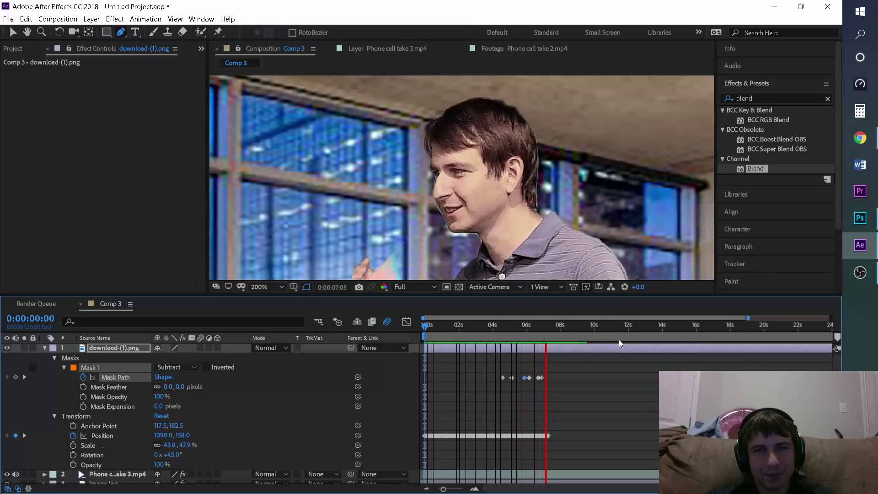
{"action": "left_click_drag", "start_coordinate": [545, 327], "coordinate": [545, 329]}
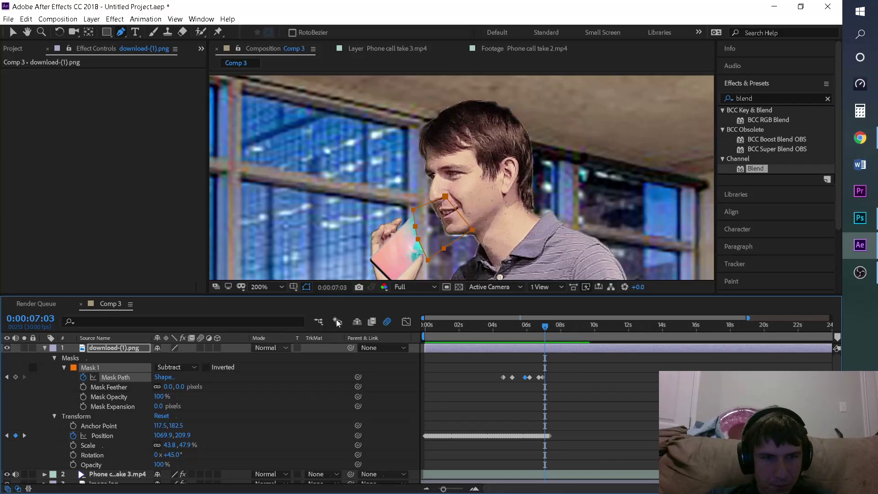
{"action": "left_click_drag", "start_coordinate": [419, 244], "coordinate": [446, 218]}
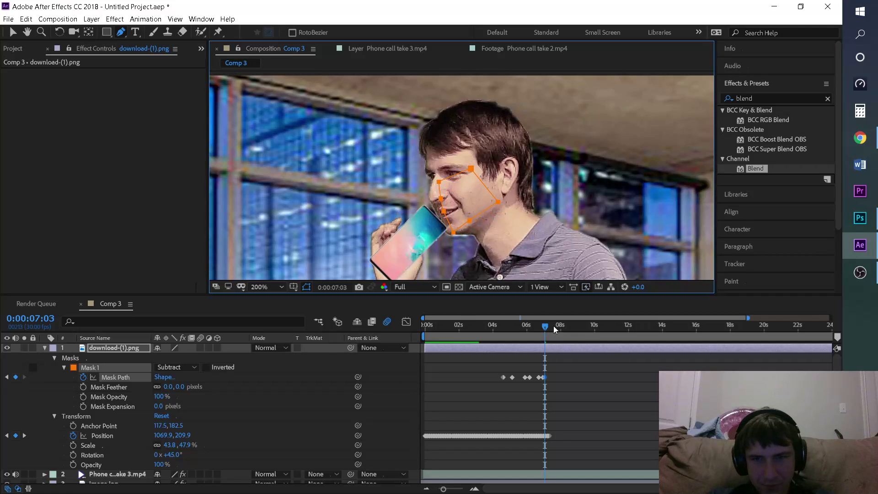
- Preview the composition from 0:00:04:03 to check the mask around the phone's movement away from the face
{"action": "left_click", "coordinate": [494, 324]}
{"action": "key", "text": "space"}
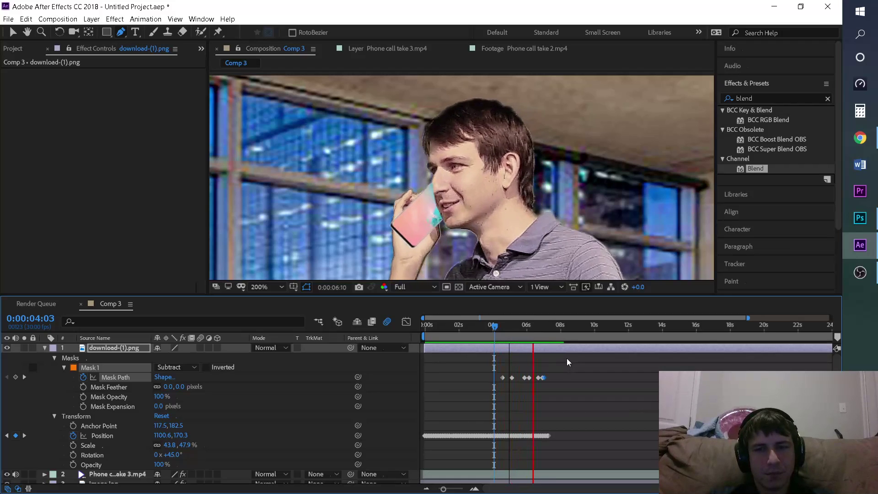
{"action": "key", "text": "space"}
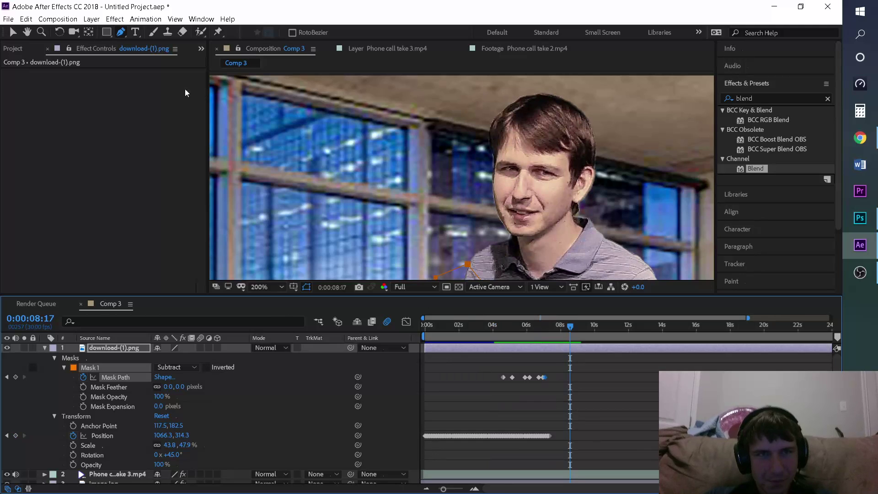
- Fit the whole composition in the viewer and preview it from the start
{"action": "left_click", "coordinate": [32, 54]}
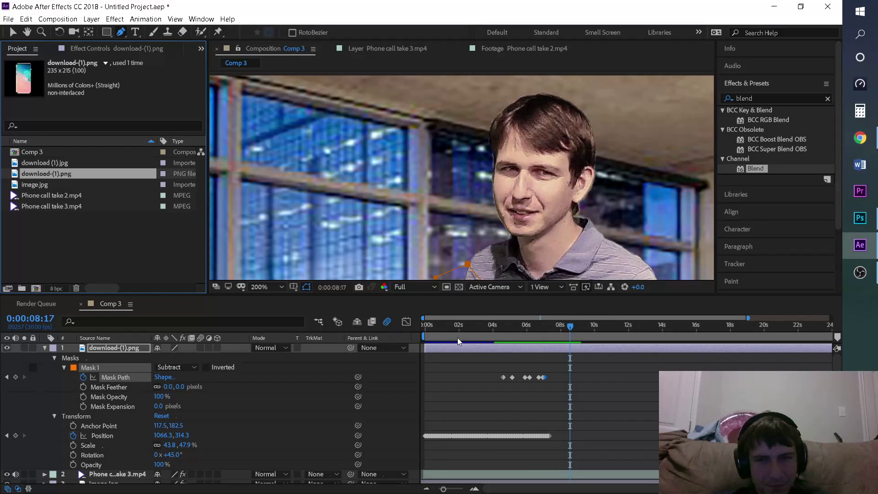
{"action": "left_click", "coordinate": [467, 328]}
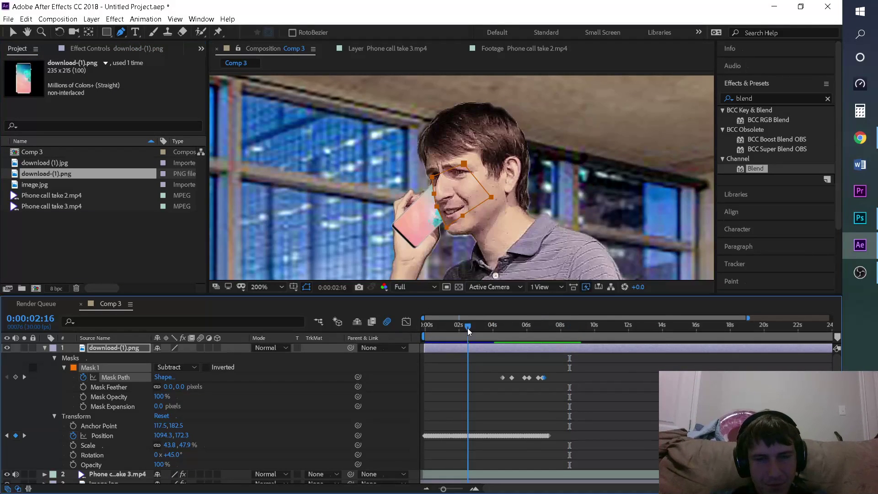
{"action": "left_click", "coordinate": [260, 287]}
{"action": "left_click", "coordinate": [274, 84]}
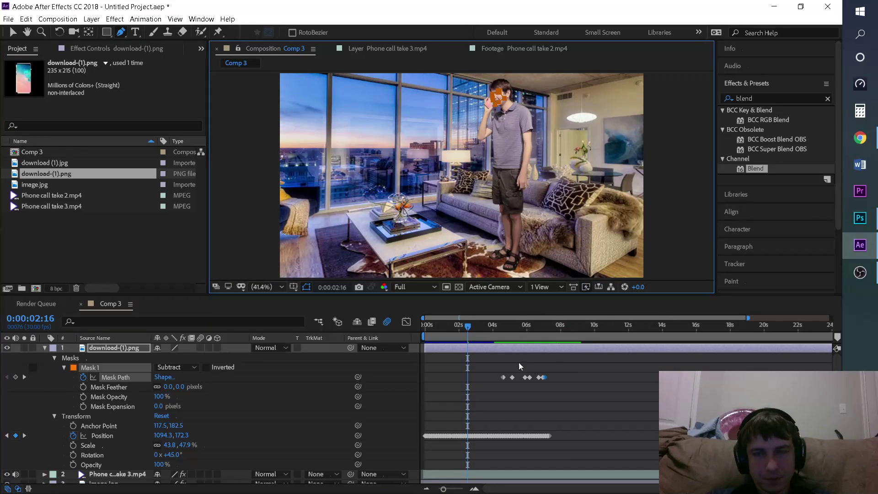
{"action": "key", "text": "space"}
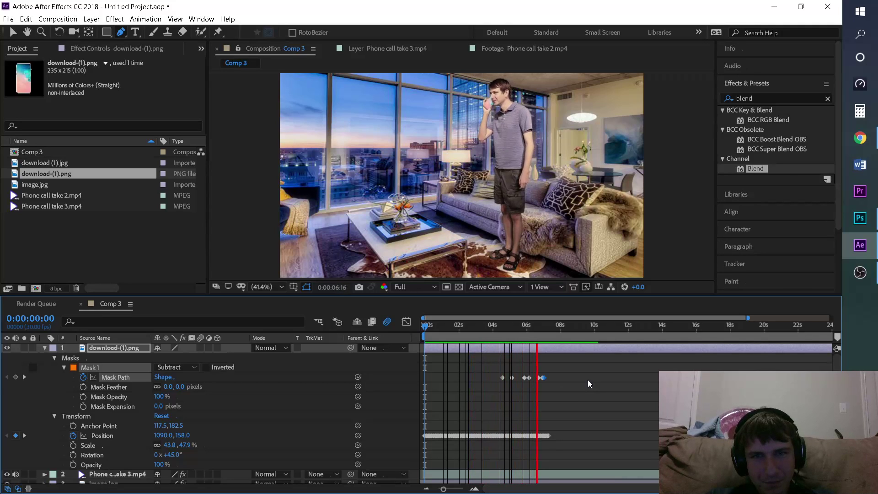
{"action": "key", "text": "space"}
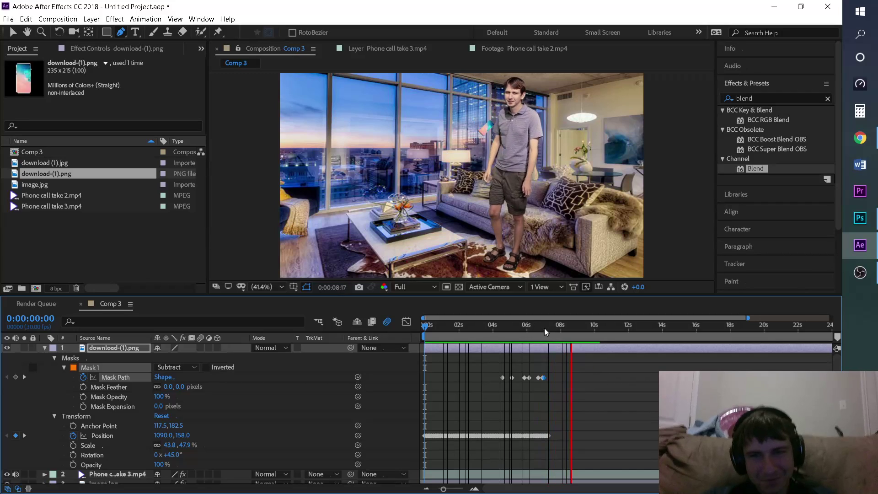
- Delete the phone layer's leftover Position keyframes after 0:00:07:04
{"action": "left_click", "coordinate": [561, 327]}
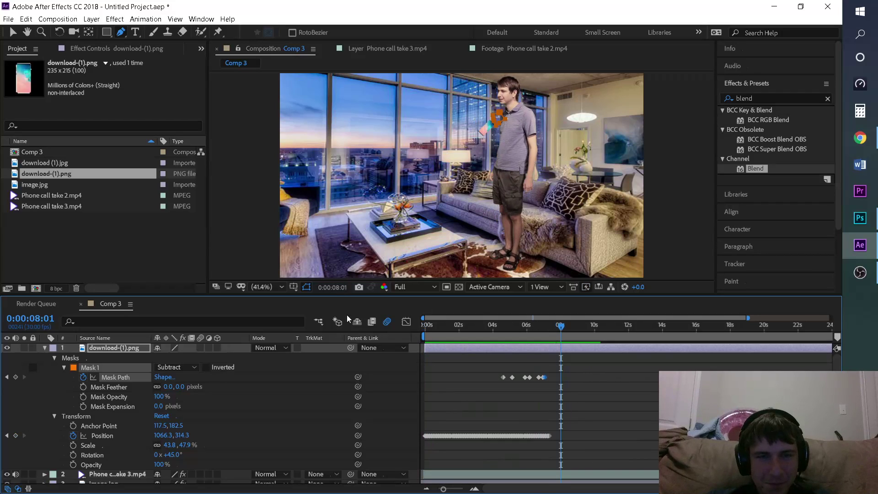
{"action": "left_click", "coordinate": [13, 32]}
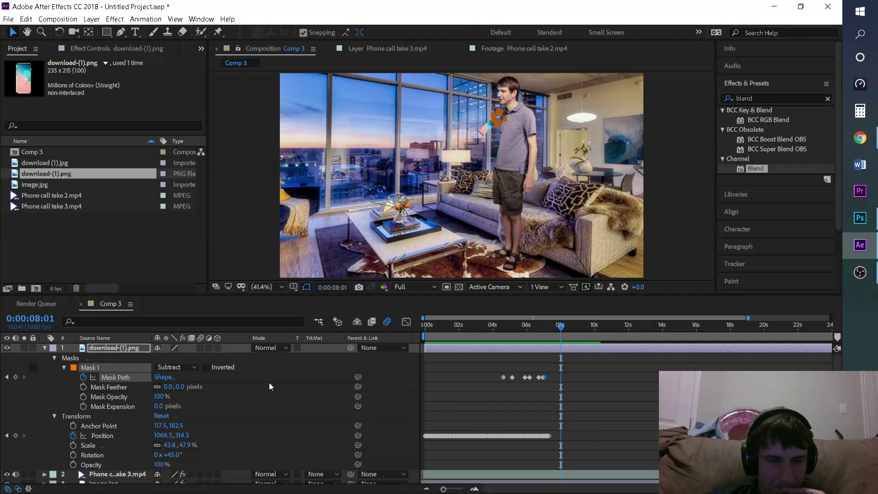
{"action": "left_click_drag", "start_coordinate": [561, 326], "coordinate": [546, 323]}
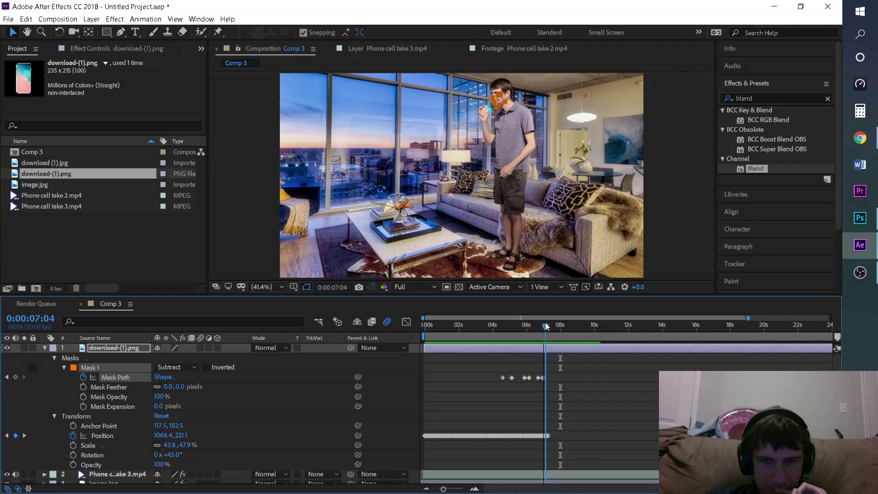
{"action": "left_click_drag", "start_coordinate": [571, 432], "coordinate": [548, 433]}
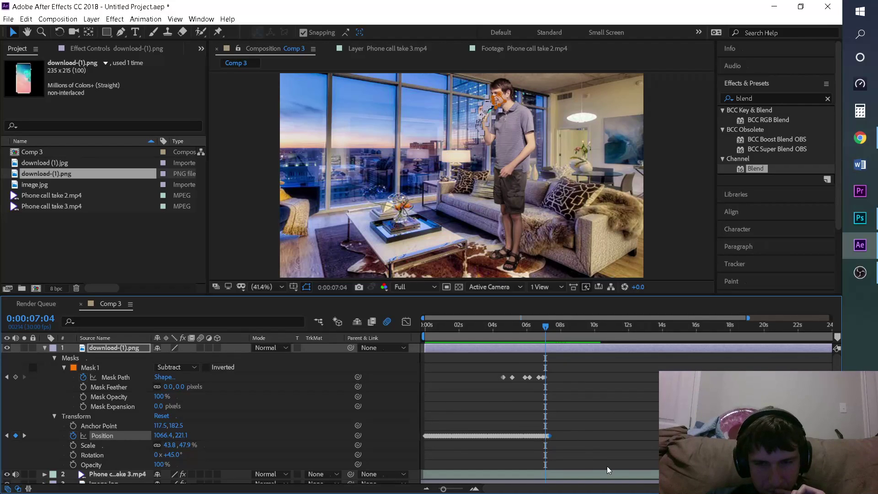
{"action": "left_click", "coordinate": [575, 445]}
{"action": "left_click", "coordinate": [549, 435]}
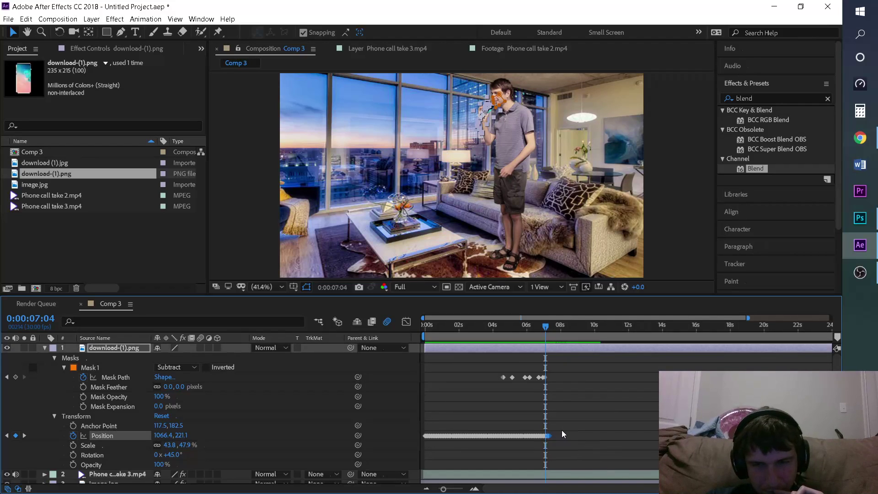
{"action": "left_click", "coordinate": [561, 428]}
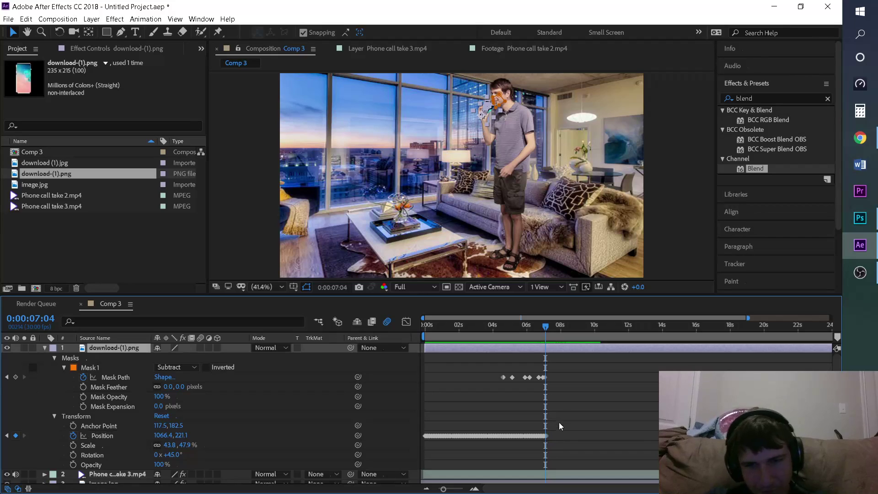
- Go to 0:00:07:24, try to adjust Mask 1's path around the phone, and undo the adjustment
{"action": "left_click", "coordinate": [535, 327]}
{"action": "left_click_drag", "start_coordinate": [540, 327], "coordinate": [557, 325]}
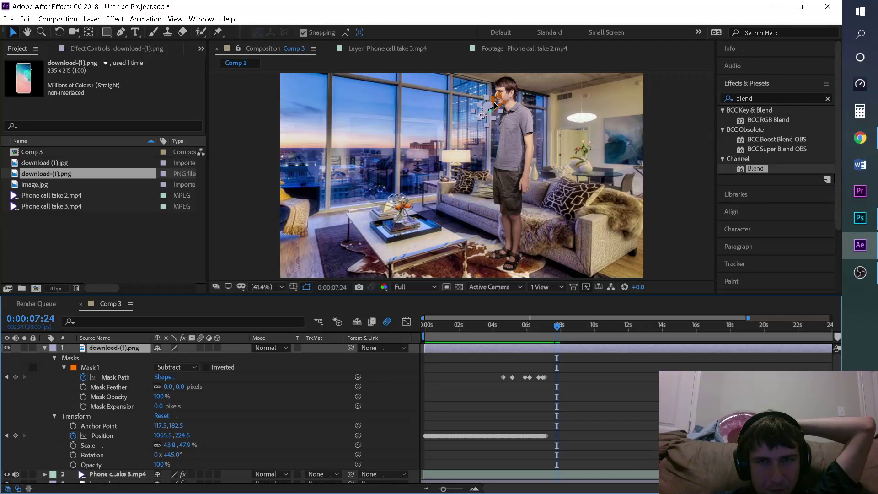
{"action": "left_click_drag", "start_coordinate": [497, 106], "coordinate": [489, 111]}
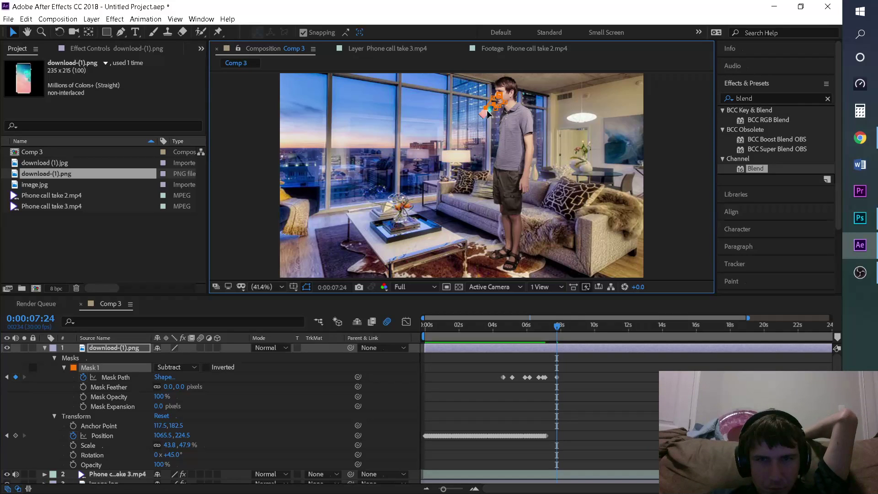
{"action": "key", "text": "ctrl+z"}
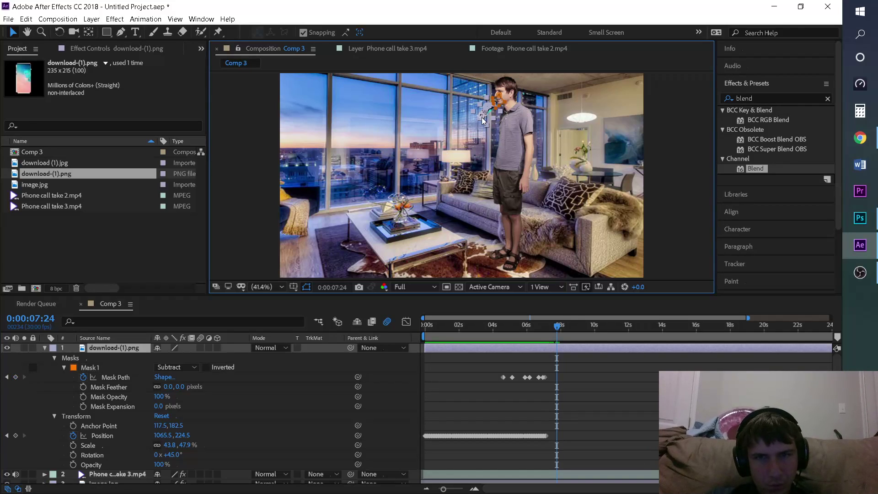
{"action": "left_click", "coordinate": [481, 117]}
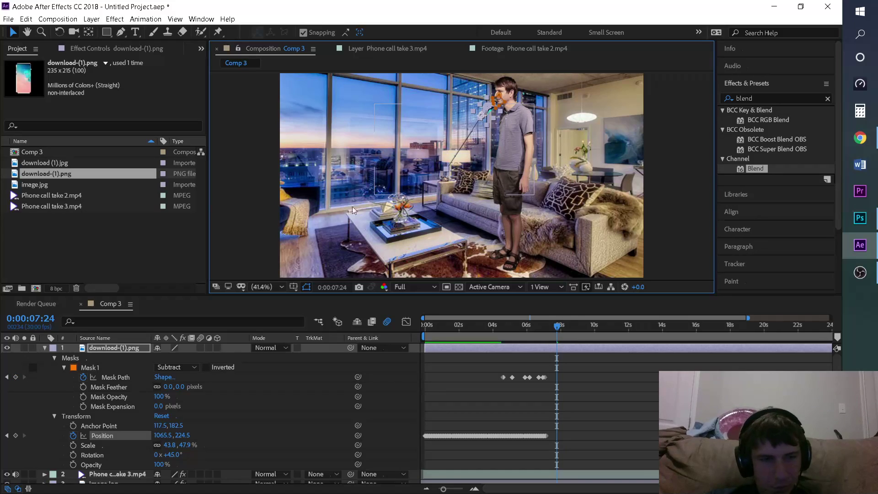
- Keyframe the phone layer at 0:00:07:24 with Anchor Point 145.5, 182.5 and Position 773.5, 910.5 on the coffee table
{"action": "left_click", "coordinate": [191, 403]}
{"action": "left_click_drag", "start_coordinate": [162, 428], "coordinate": [203, 456]}
{"action": "left_click_drag", "start_coordinate": [177, 427], "coordinate": [259, 431]}
{"action": "left_click_drag", "start_coordinate": [179, 426], "coordinate": [82, 427]}
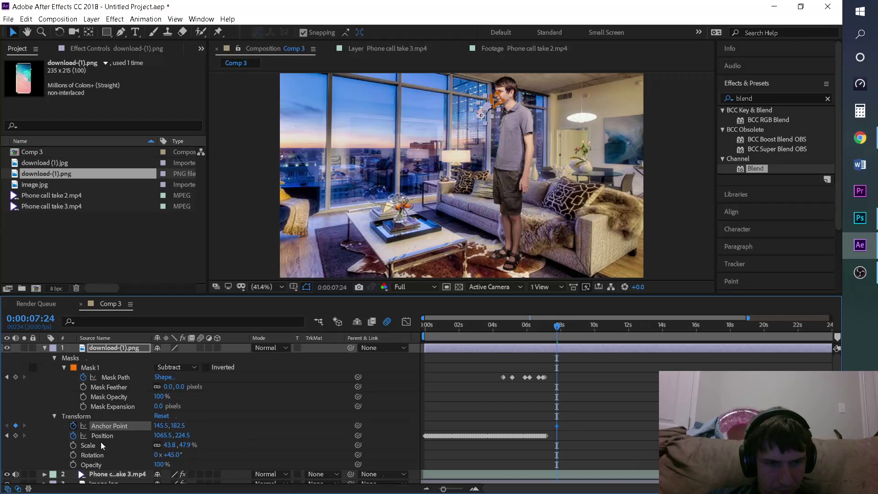
{"action": "left_click_drag", "start_coordinate": [181, 434], "coordinate": [660, 347]}
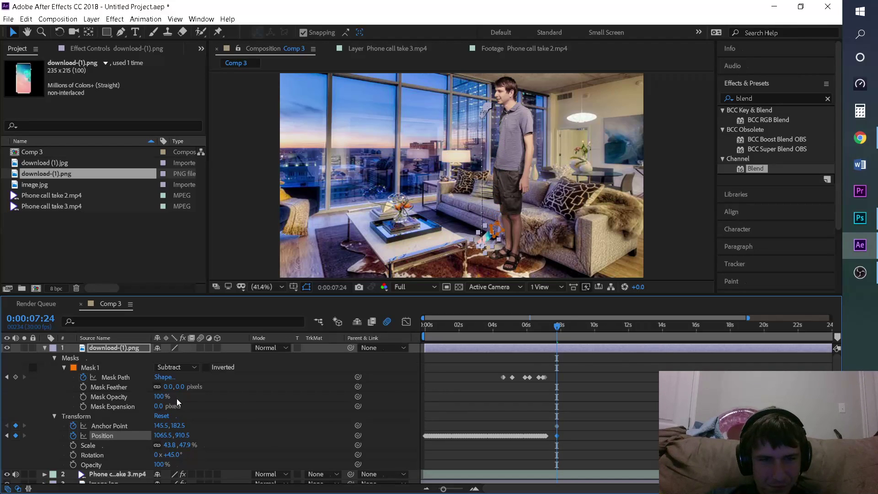
{"action": "left_click_drag", "start_coordinate": [173, 439], "coordinate": [4, 436]}
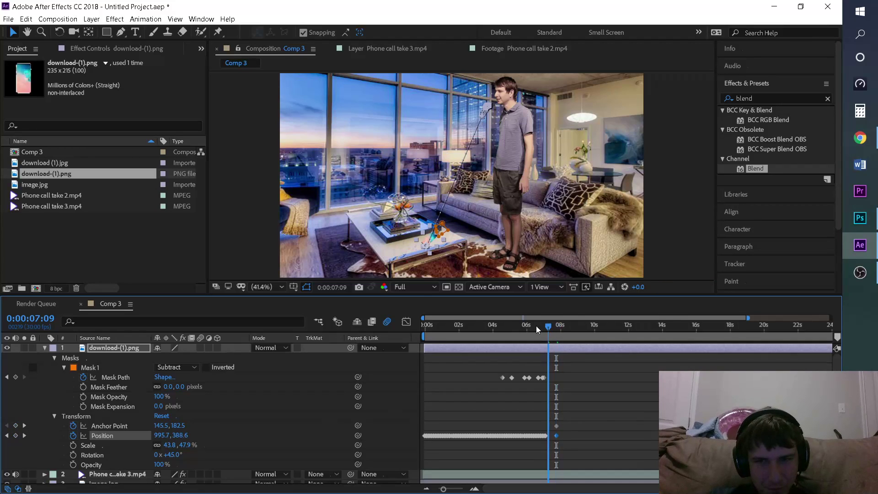
- Lower the viewer resolution to Half and preview the composition from the start
{"action": "left_click_drag", "start_coordinate": [540, 325], "coordinate": [418, 318]}
{"action": "key", "text": "space"}
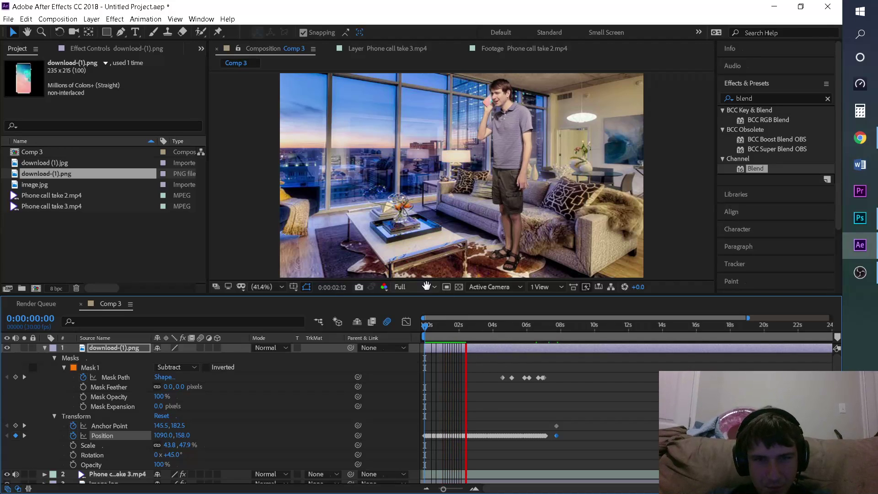
{"action": "left_click", "coordinate": [411, 287]}
{"action": "left_click", "coordinate": [430, 331]}
{"action": "left_click", "coordinate": [448, 326]}
{"action": "key", "text": "Home"}
{"action": "key", "text": "space"}
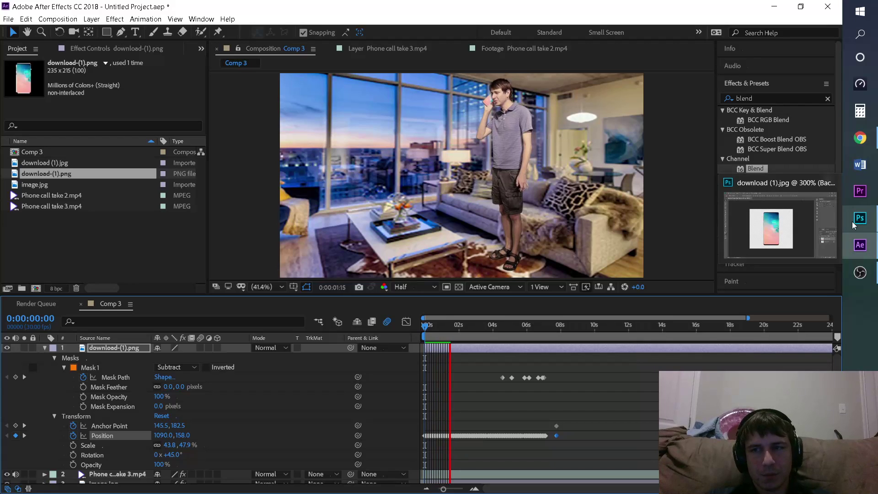
{"action": "left_click", "coordinate": [864, 143]}
{"action": "left_click", "coordinate": [866, 146]}
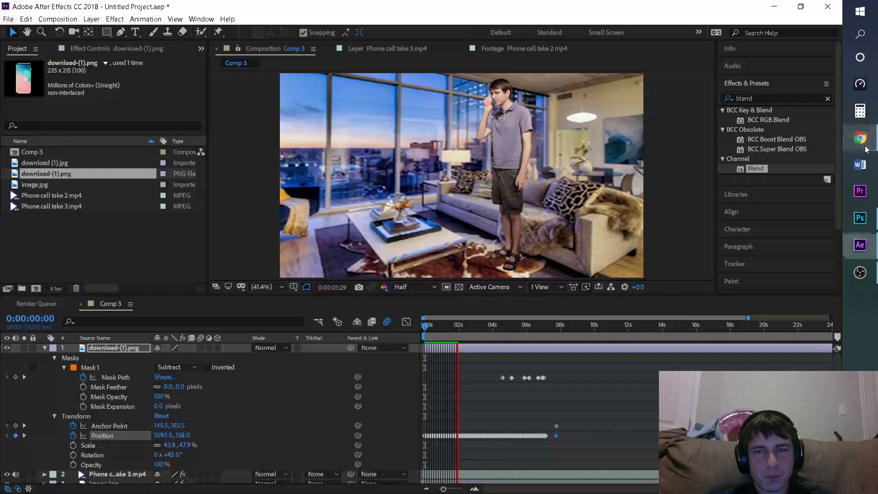
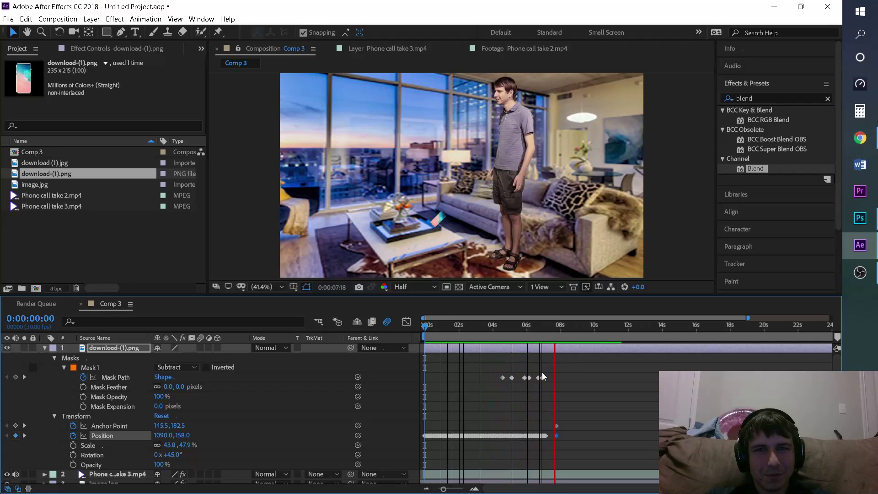
- Show the phone's Position curve in the Graph Editor and ease the motion into the final keyframe on the coffee table
{"action": "left_click", "coordinate": [559, 324]}
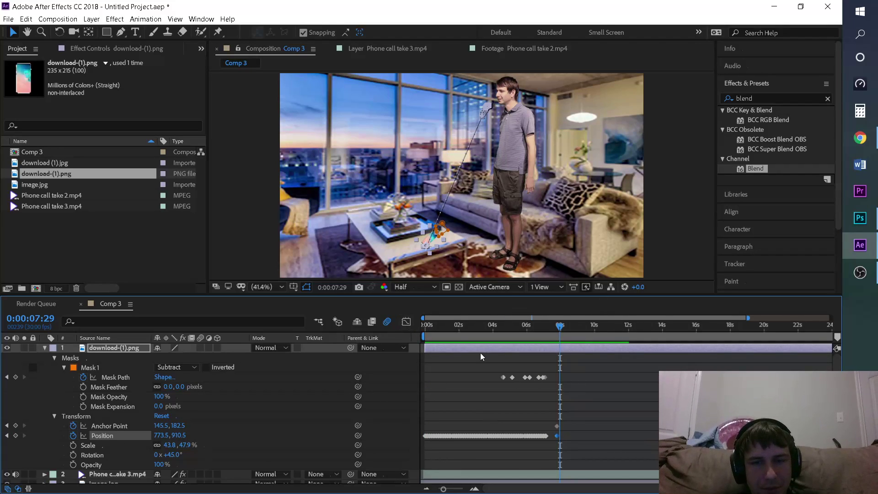
{"action": "left_click_drag", "start_coordinate": [560, 327], "coordinate": [556, 326]}
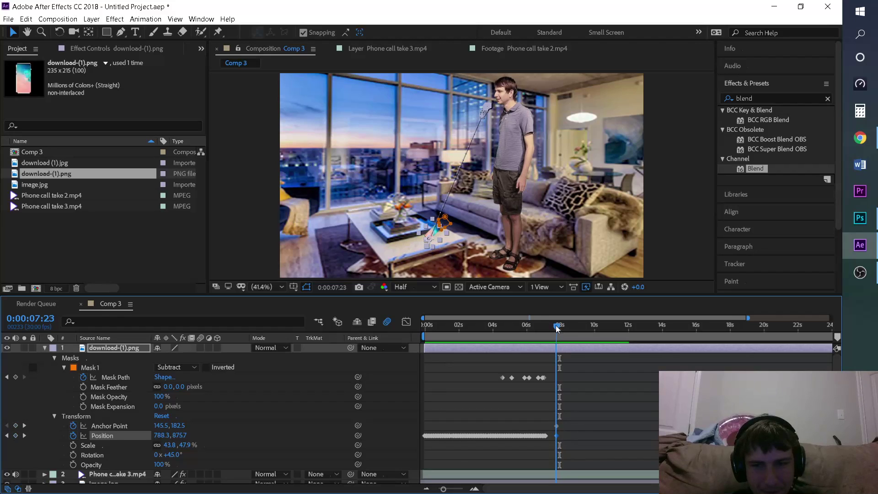
{"action": "left_click", "coordinate": [406, 322]}
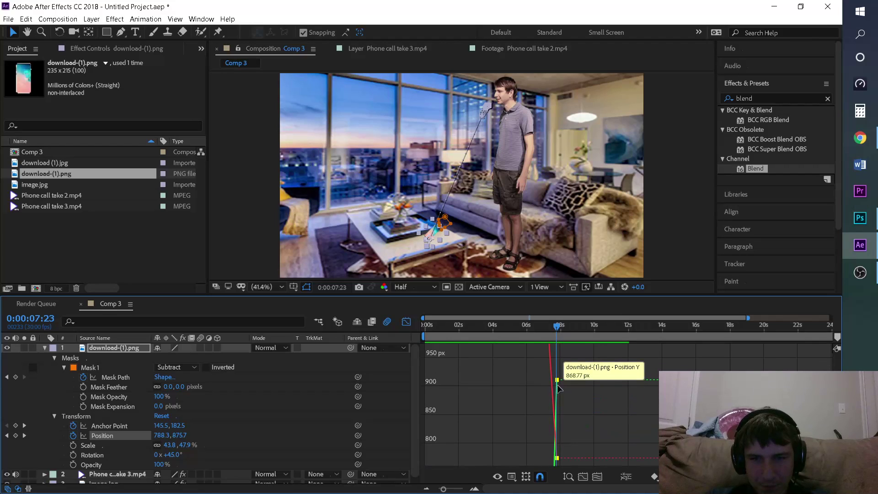
{"action": "left_click_drag", "start_coordinate": [442, 223], "coordinate": [440, 229]}
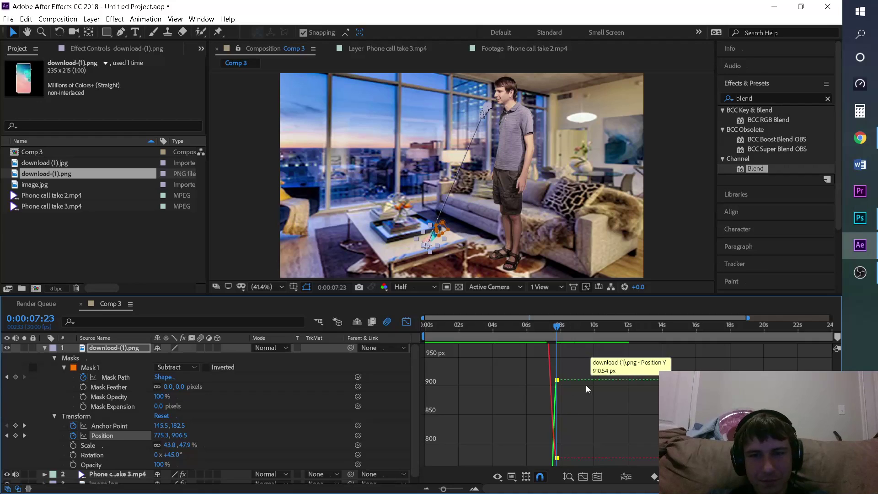
{"action": "scroll", "coordinate": [586, 386], "scroll_direction": "down", "scroll_amount": 3}
{"action": "scroll", "coordinate": [577, 389], "scroll_direction": "up", "scroll_amount": 2}
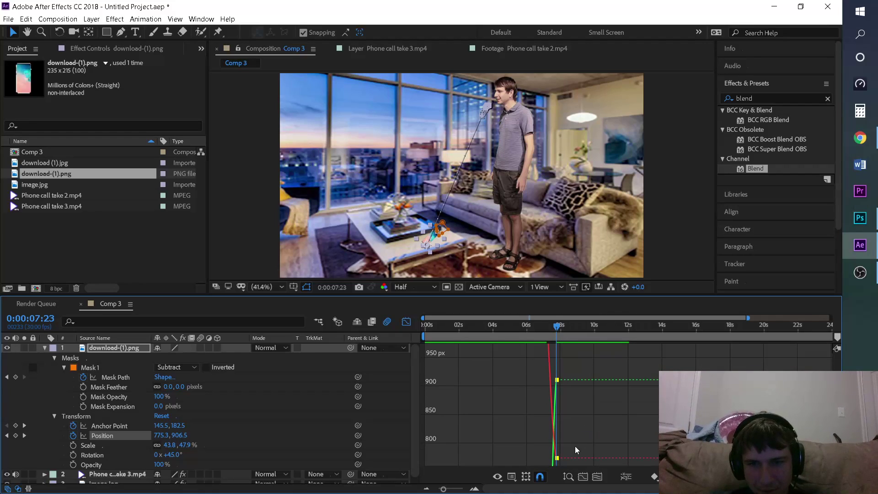
{"action": "left_click_drag", "start_coordinate": [434, 238], "coordinate": [437, 232]}
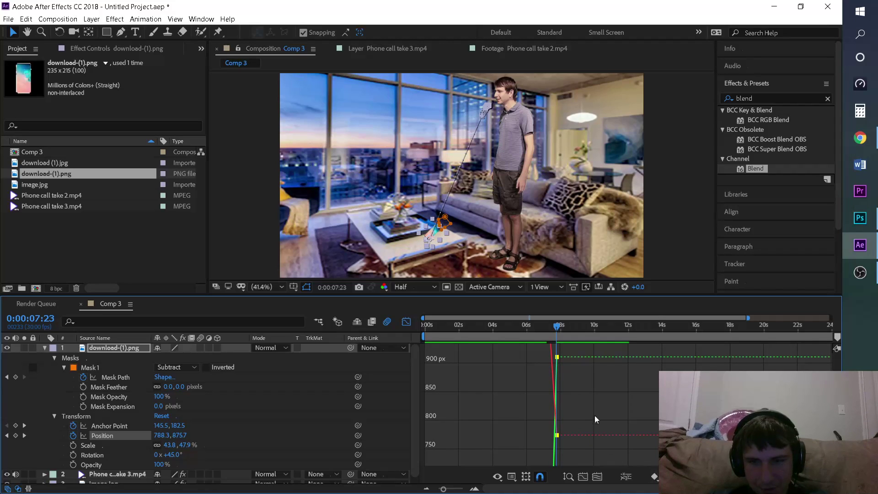
{"action": "key", "text": "ctrl+z"}
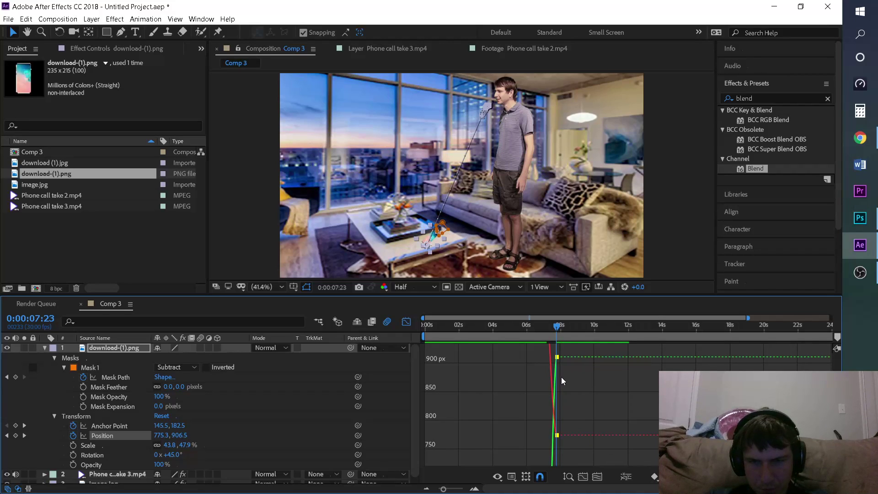
- Place the final Position keyframe at 0:00:07:23 with a Y value of 915.5 px and close the Graph Editor
{"action": "left_click_drag", "start_coordinate": [557, 356], "coordinate": [561, 355]}
{"action": "left_click", "coordinate": [606, 395]}
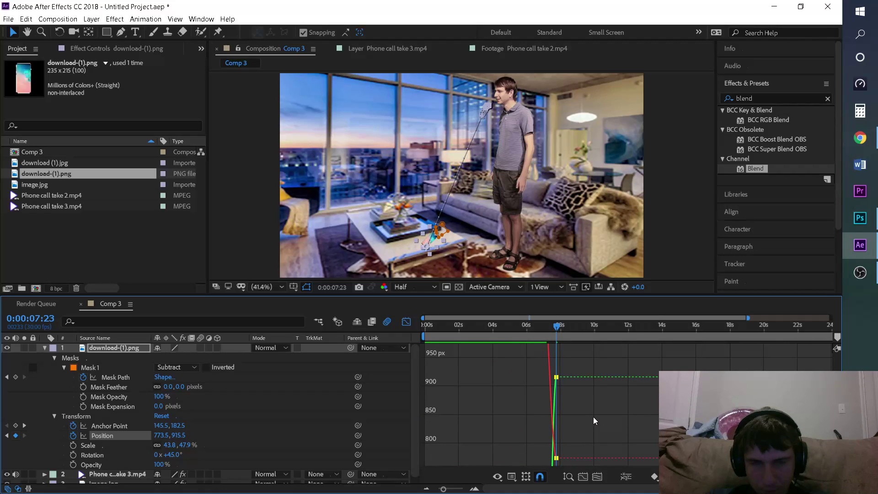
{"action": "left_click", "coordinate": [562, 459]}
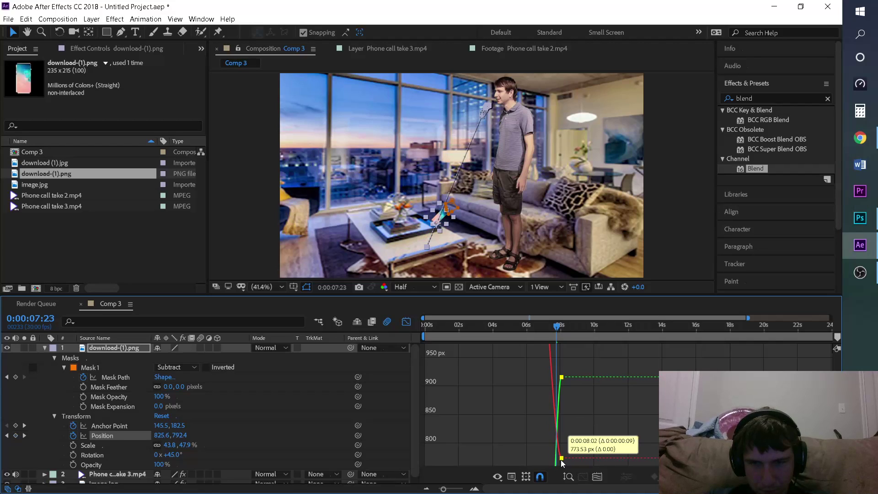
{"action": "left_click_drag", "start_coordinate": [562, 462], "coordinate": [561, 463]}
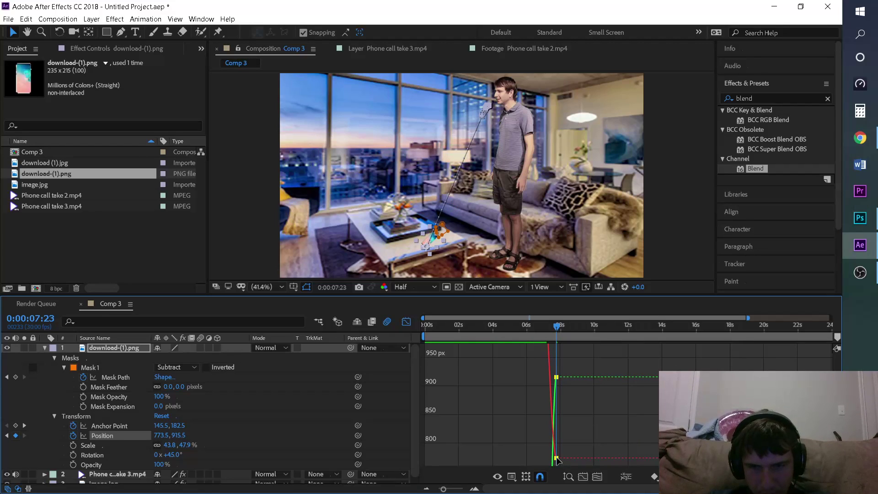
{"action": "double_click", "coordinate": [557, 458]}
{"action": "left_click", "coordinate": [155, 88]}
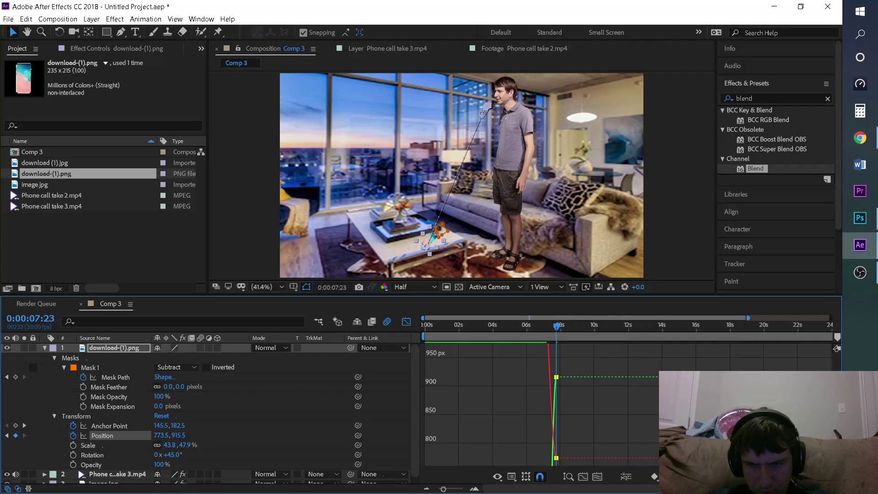
{"action": "left_click", "coordinate": [407, 322]}
- Preview the phone's drop from 0:00:06:05 and inspect the phone on the coffee table up close at 0:00:08:06
{"action": "left_click", "coordinate": [530, 329]}
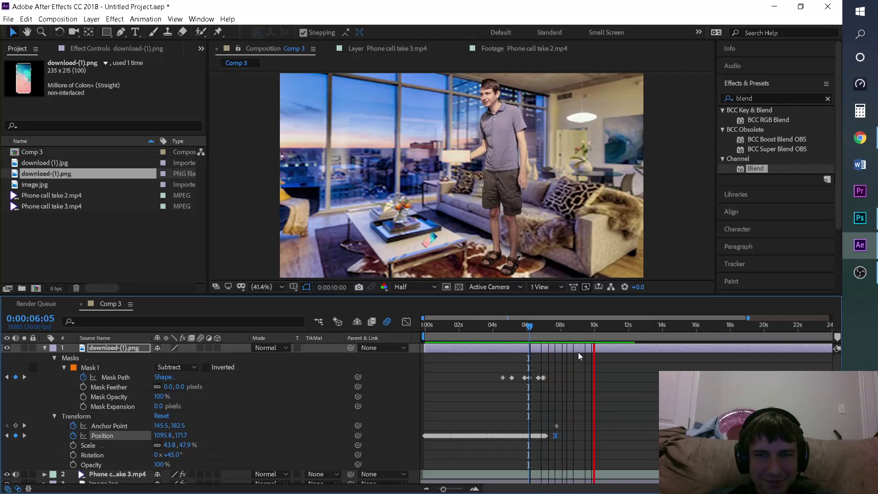
{"action": "left_click", "coordinate": [548, 326]}
{"action": "left_click_drag", "start_coordinate": [545, 325], "coordinate": [561, 325]}
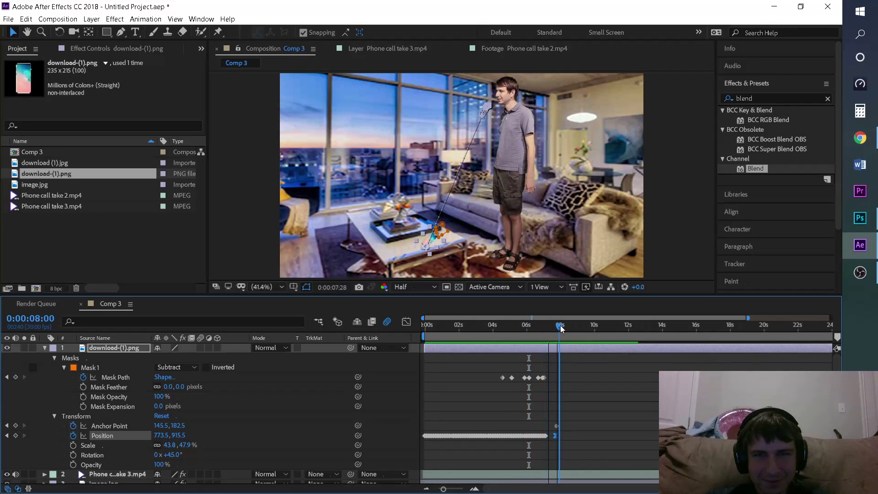
{"action": "scroll", "coordinate": [412, 251], "scroll_direction": "up", "scroll_amount": 5}
{"action": "scroll", "coordinate": [428, 249], "scroll_direction": "down", "scroll_amount": 1}
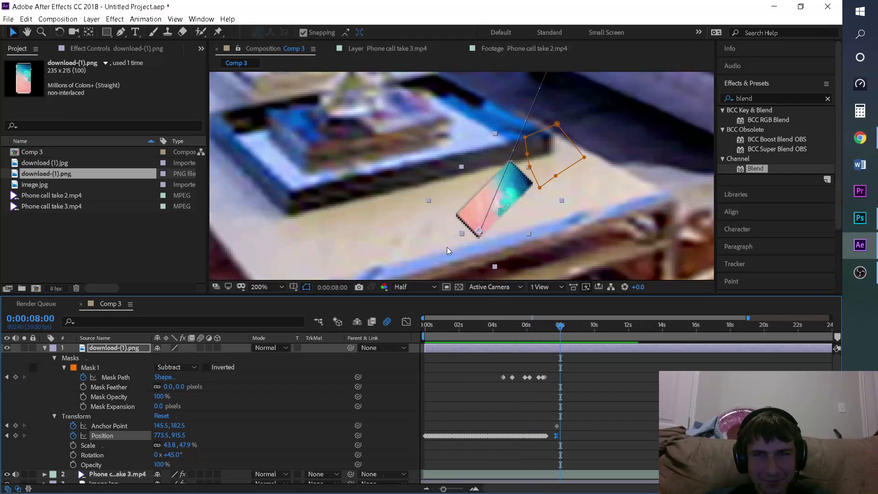
{"action": "scroll", "coordinate": [475, 242], "scroll_direction": "up", "scroll_amount": 1}
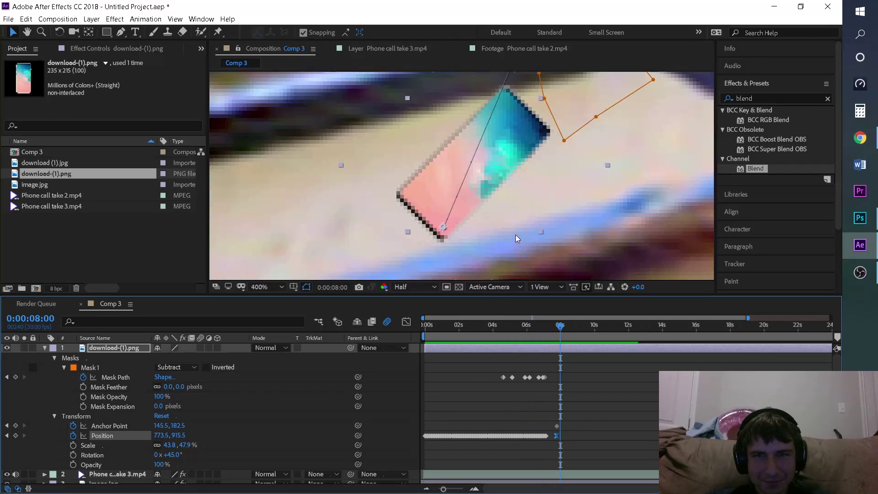
{"action": "left_click", "coordinate": [565, 328]}
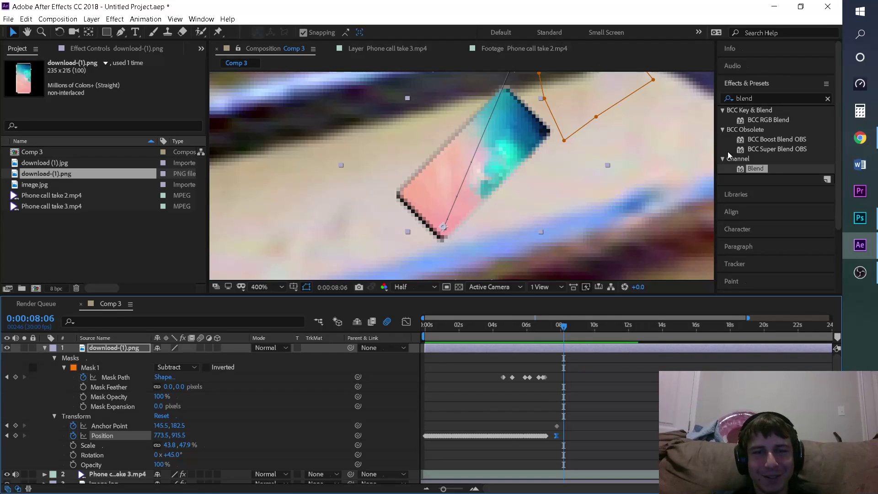
- Search the effects for "particle" and look through the BCC and Simulation particle effects
{"action": "left_click", "coordinate": [763, 99]}
{"action": "key", "text": "ctrl+a"}
{"action": "key", "text": "BackSpace"}
{"action": "type", "text": "particle"}
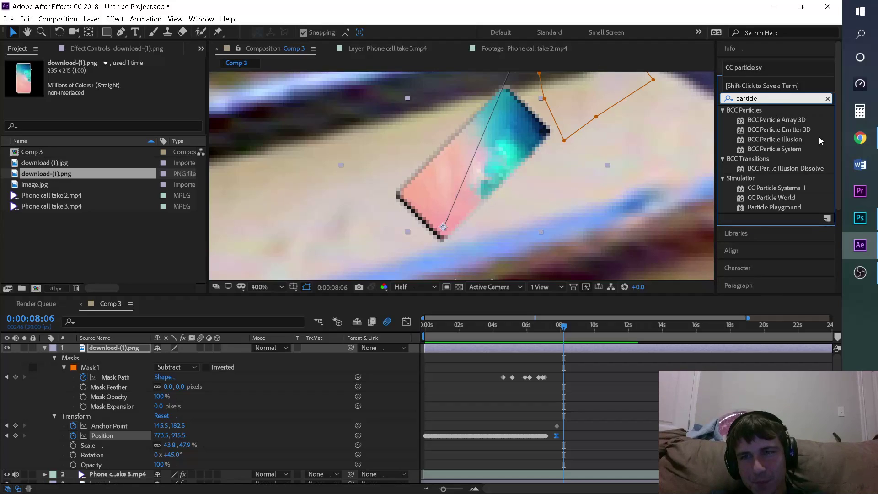
{"action": "left_click", "coordinate": [810, 131]}
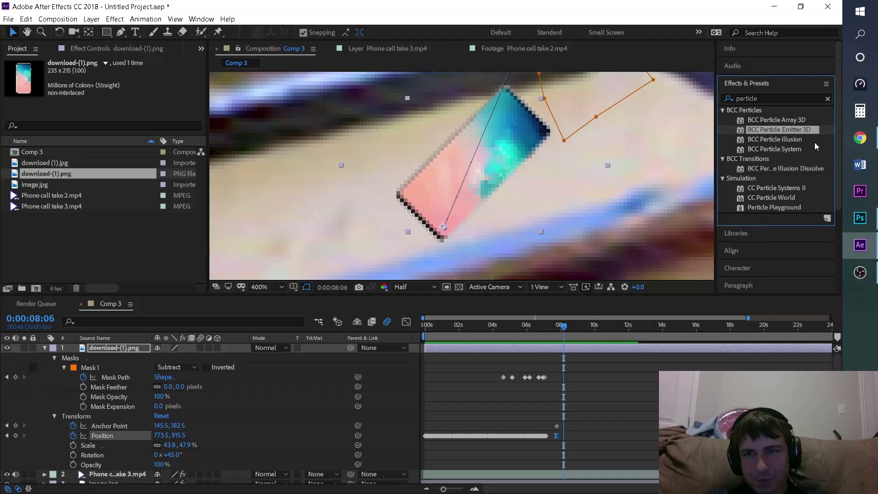
{"action": "left_click", "coordinate": [800, 120]}
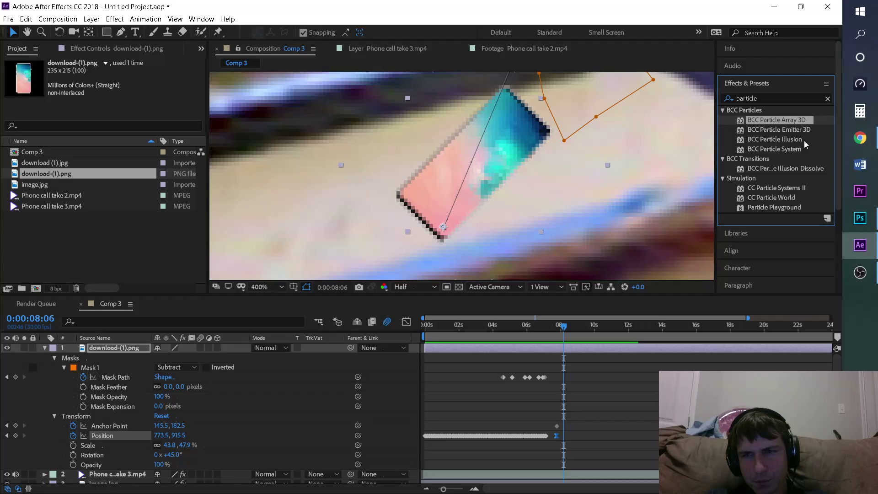
{"action": "left_click", "coordinate": [777, 187]}
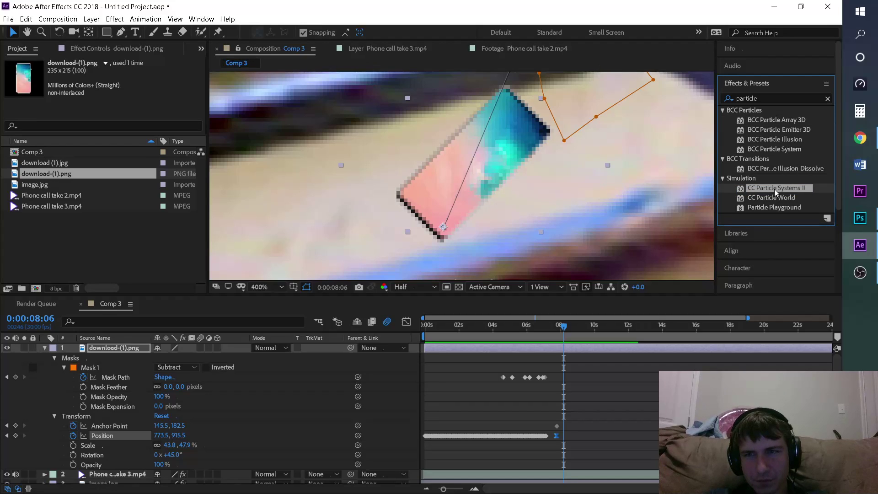
- Try the BCC Particle Array 3D effect on the phone image layer, check it in the composition and undo it
{"action": "left_click_drag", "start_coordinate": [792, 120], "coordinate": [602, 349]}
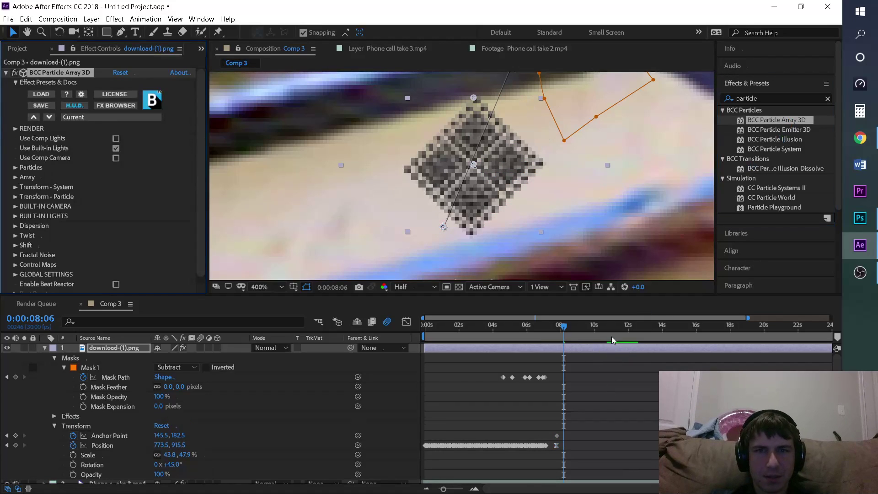
{"action": "scroll", "coordinate": [583, 238], "scroll_direction": "down", "scroll_amount": 5}
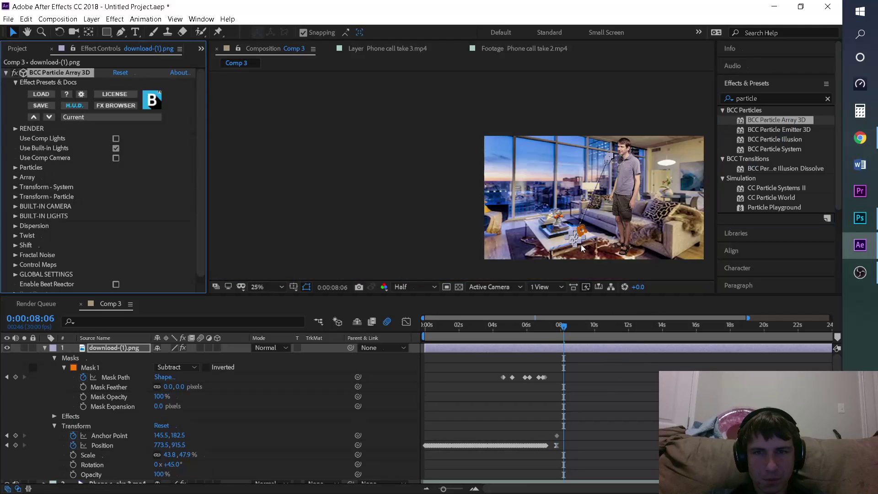
{"action": "scroll", "coordinate": [580, 242], "scroll_direction": "up", "scroll_amount": 3}
{"action": "scroll", "coordinate": [581, 243], "scroll_direction": "up", "scroll_amount": 2}
{"action": "key", "text": "ctrl+z"}
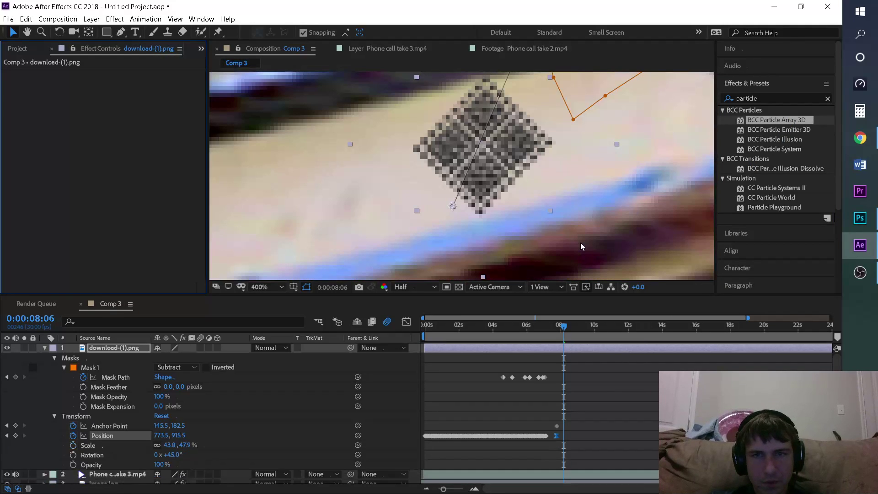
- Try the CC Particle Systems II effect on the phone image layer, check it around 0:00:08:01 and undo it
{"action": "left_click", "coordinate": [772, 203]}
{"action": "left_click", "coordinate": [773, 211]}
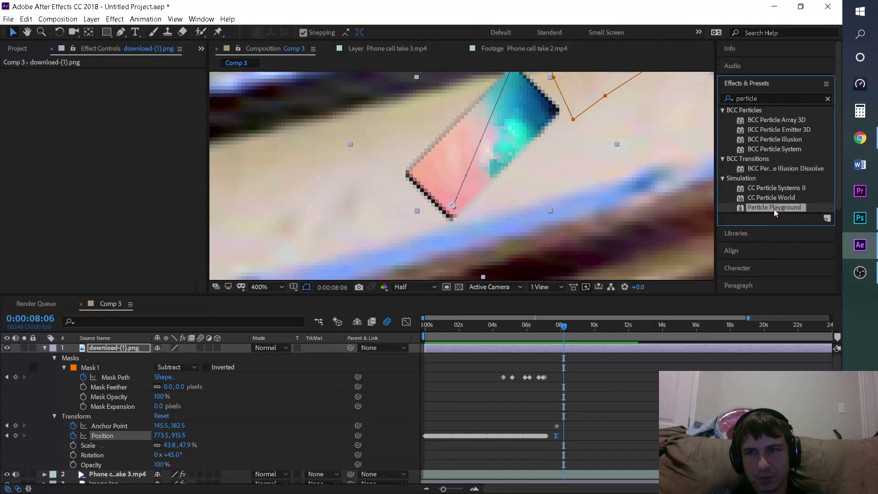
{"action": "left_click_drag", "start_coordinate": [784, 189], "coordinate": [617, 346]}
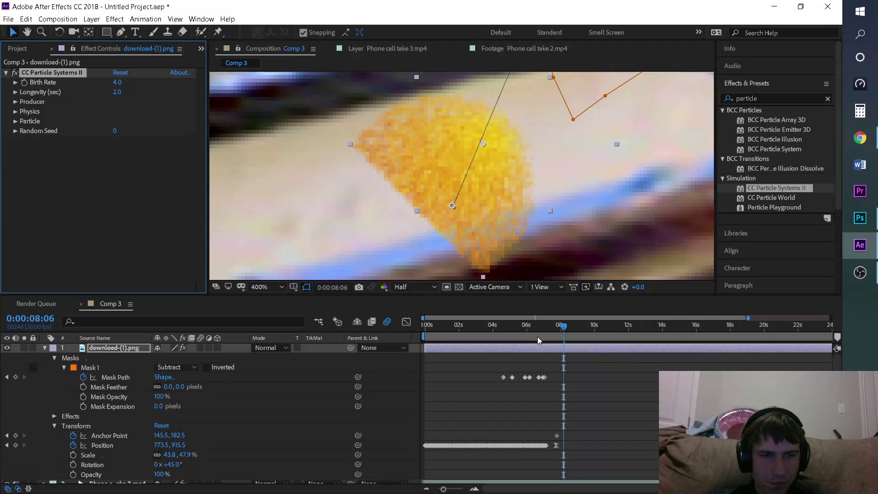
{"action": "scroll", "coordinate": [498, 251], "scroll_direction": "down", "scroll_amount": 2}
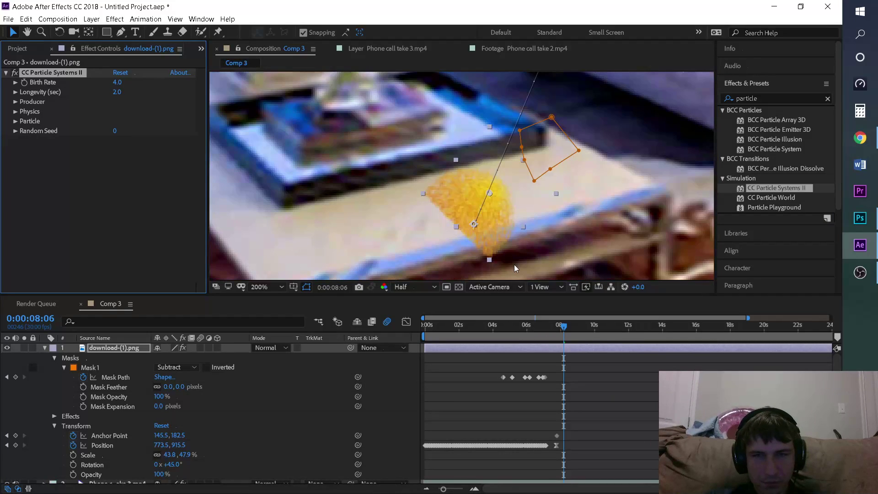
{"action": "mouse_move", "coordinate": [561, 327]}
{"action": "left_mouse_down"}
{"action": "mouse_move", "coordinate": [547, 328]}
{"action": "mouse_move", "coordinate": [564, 327]}
{"action": "left_mouse_up"}
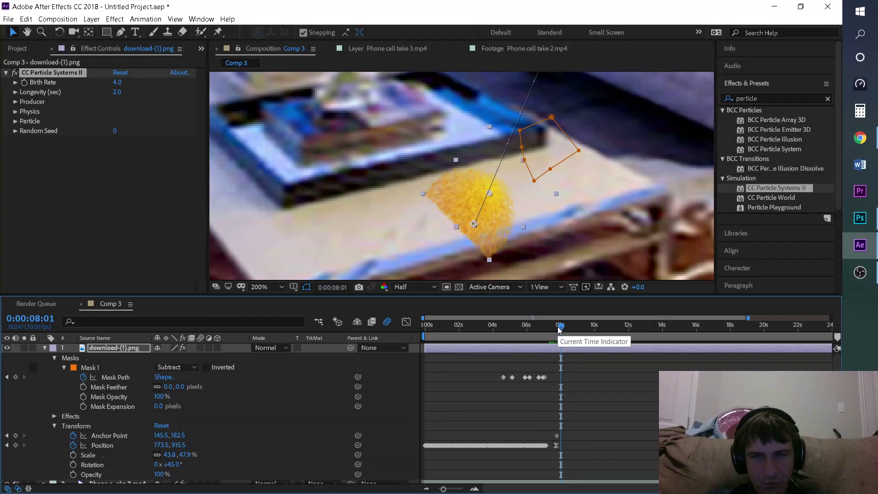
{"action": "key", "text": "ctrl+z"}
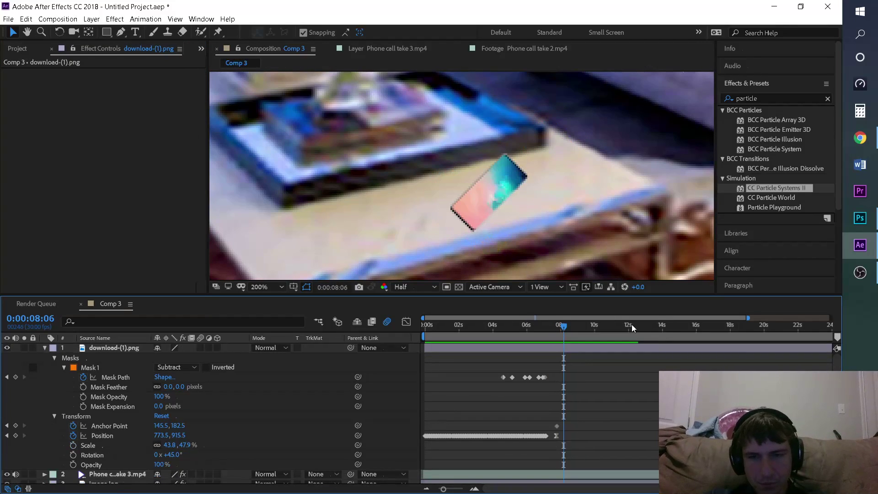
- Save the project under the file name "Prank Call." in the 2.5D animation Images folder
{"action": "mouse_move", "coordinate": [870, 150]}
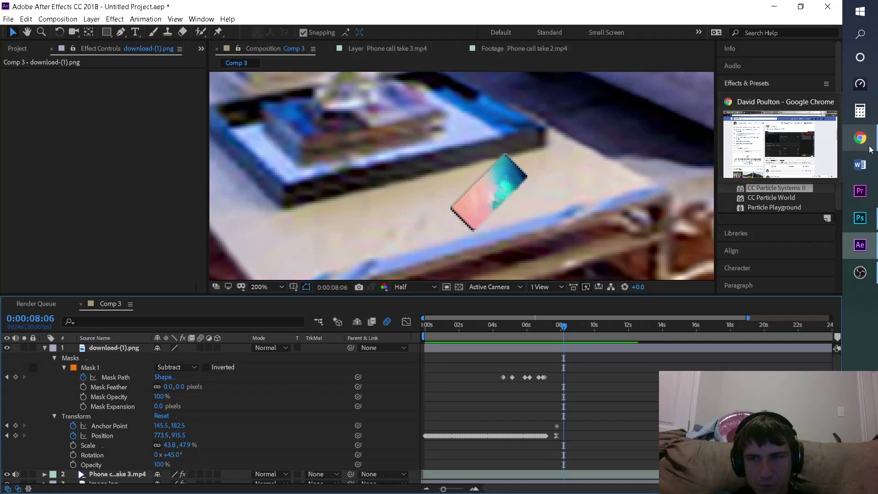
{"action": "left_click", "coordinate": [8, 19]}
{"action": "mouse_move", "coordinate": [73, 132]}
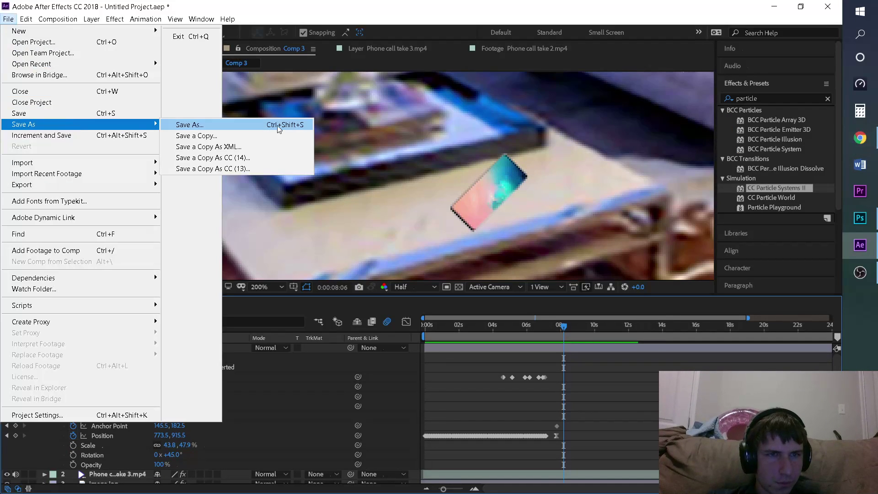
{"action": "left_click", "coordinate": [279, 125]}
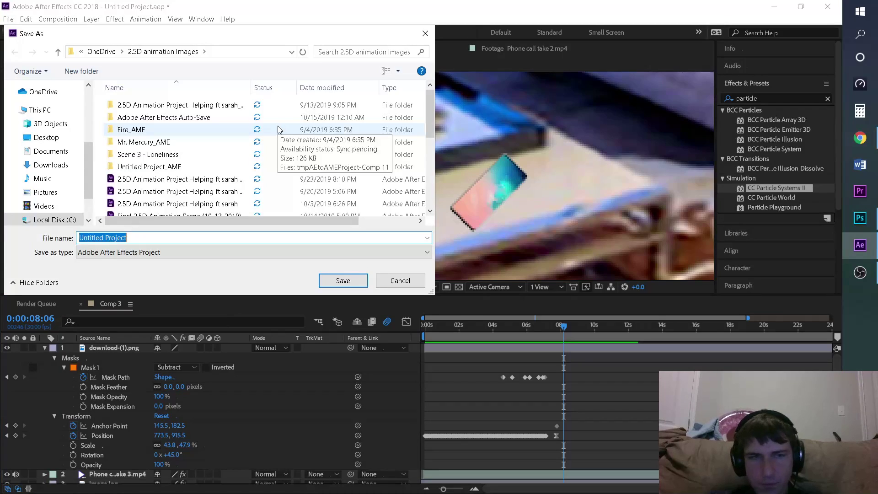
{"action": "key", "text": "Caps_Lock"}
{"action": "type", "text": "Particle Simu"}
{"action": "key", "text": "BackSpace"}
{"action": "type", "text": "le"}
{"action": "key", "text": "Caps_Lock"}
{"action": "type", "text": "S"}
{"action": "key", "text": "Caps_Lock"}
{"action": "type", "text": "imu"}
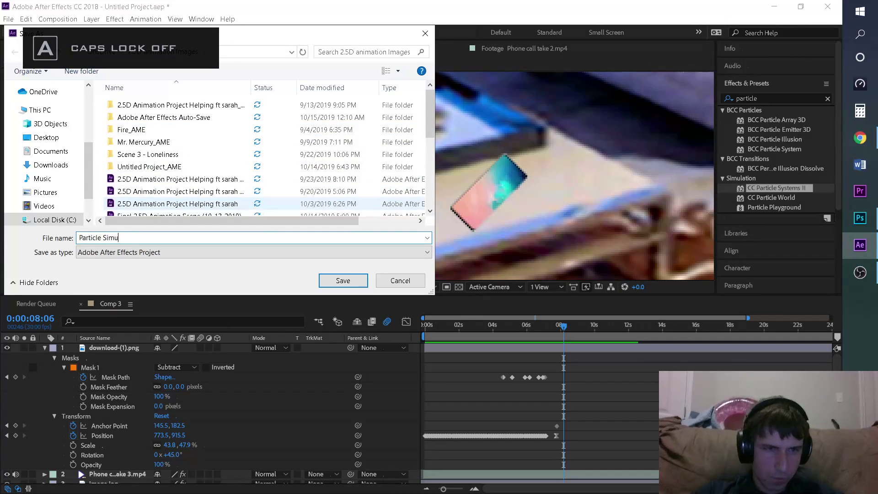
{"action": "key", "text": "BackSpace"}
{"action": "key", "text": "BackSpace"}
{"action": "key", "text": "BackSpace"}
{"action": "key", "text": "BackSpace"}
{"action": "key", "text": "BackSpace"}
{"action": "key", "text": "BackSpace"}
{"action": "key", "text": "BackSpace"}
{"action": "key", "text": "BackSpace"}
{"action": "key", "text": "Caps_Lock"}
{"action": "type", "text": "P"}
{"action": "key", "text": "Caps_Lock"}
{"action": "type", "text": "rank"}
{"action": "key", "text": "Caps_Lock"}
{"action": "type", "text": "C"}
{"action": "key", "text": "Caps_Lock"}
{"action": "type", "text": "all."}
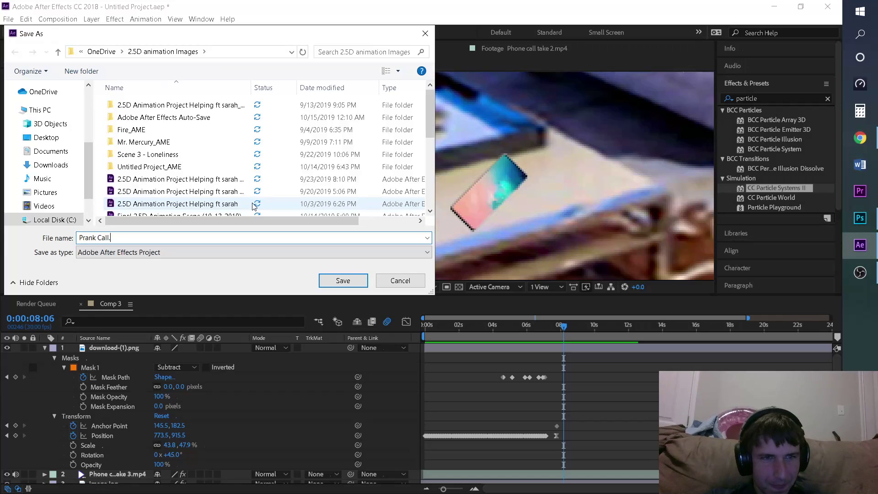
{"action": "key", "text": "Return"}
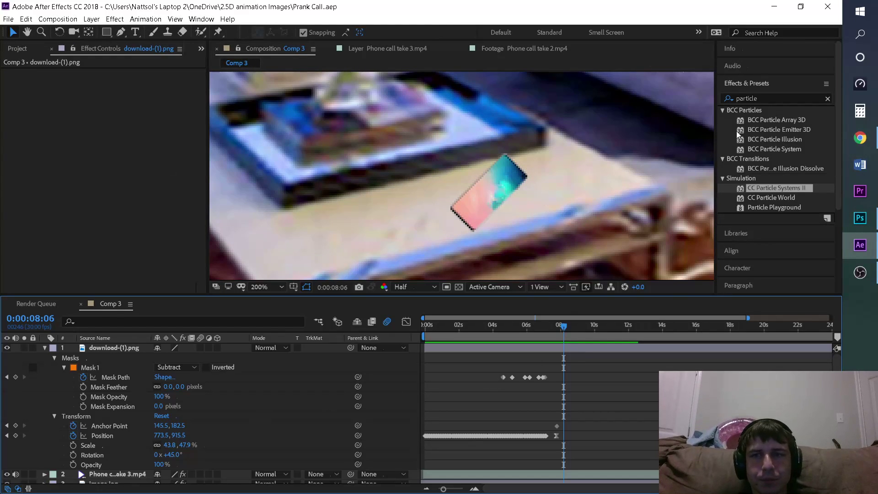
- Search the effects for "crack" and apply the Cracked Tiles preset to the phone image layer
{"action": "left_click", "coordinate": [767, 101]}
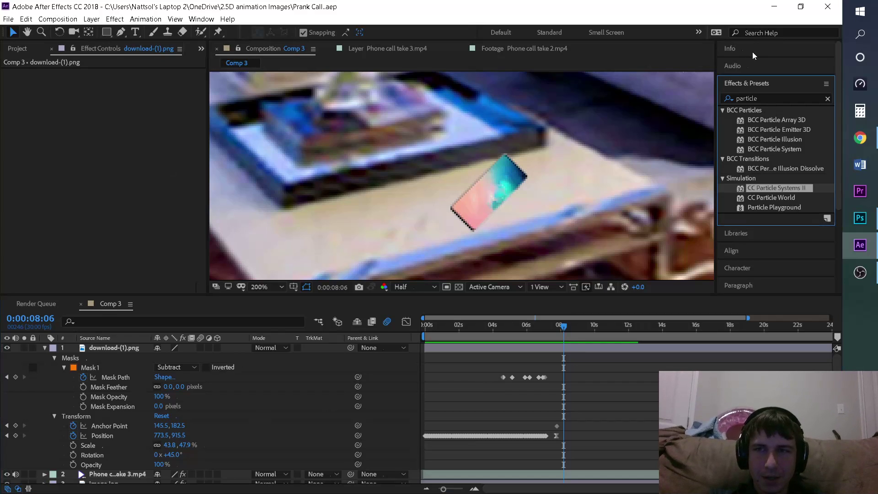
{"action": "double_click", "coordinate": [780, 102]}
{"action": "type", "text": "c"}
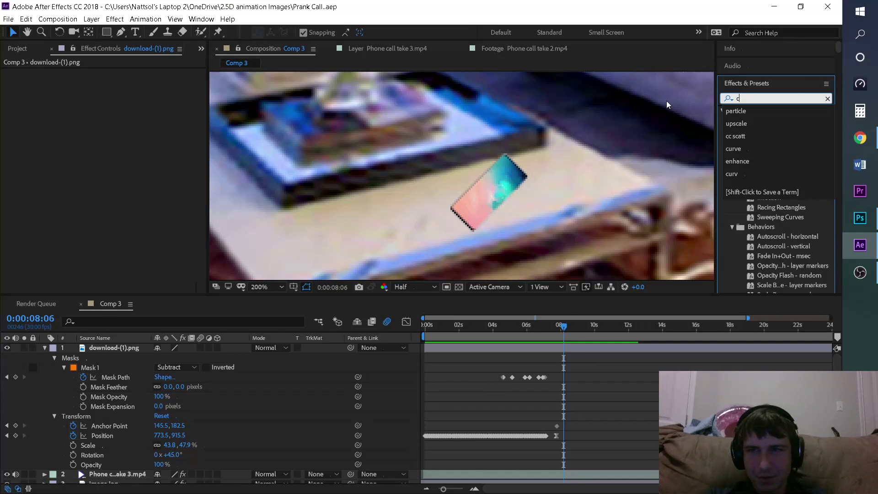
{"action": "type", "text": "rack"}
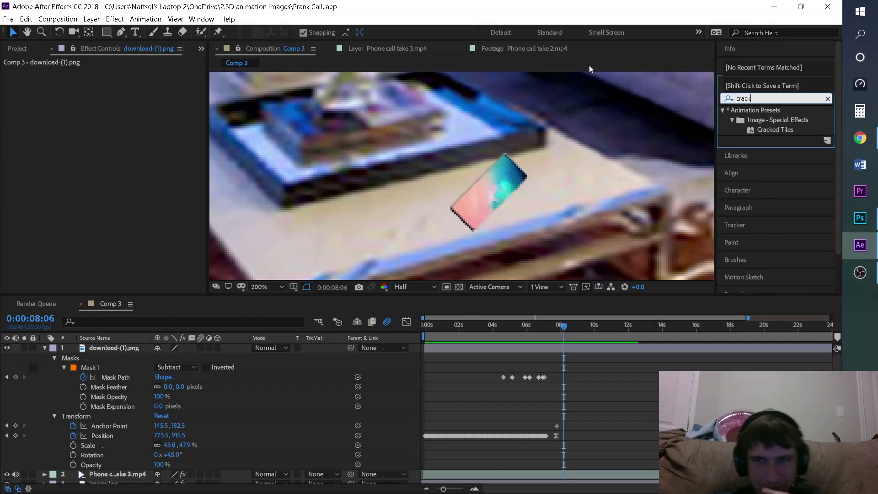
{"action": "left_click_drag", "start_coordinate": [778, 130], "coordinate": [619, 345]}
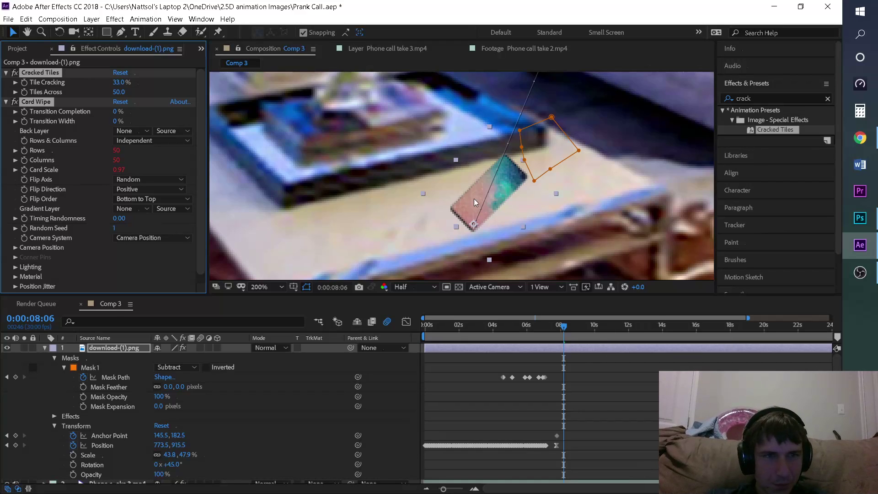
- Set the phone's Cracked Tiles values to 99% Tile Cracking and 27 Tiles Across
{"action": "scroll", "coordinate": [490, 195], "scroll_direction": "up", "scroll_amount": 3}
{"action": "scroll", "coordinate": [489, 194], "scroll_direction": "down", "scroll_amount": 1}
{"action": "mouse_move", "coordinate": [119, 82]}
{"action": "left_mouse_down"}
{"action": "mouse_move", "coordinate": [160, 80]}
{"action": "mouse_move", "coordinate": [181, 91]}
{"action": "mouse_move", "coordinate": [128, 92]}
{"action": "left_mouse_up"}
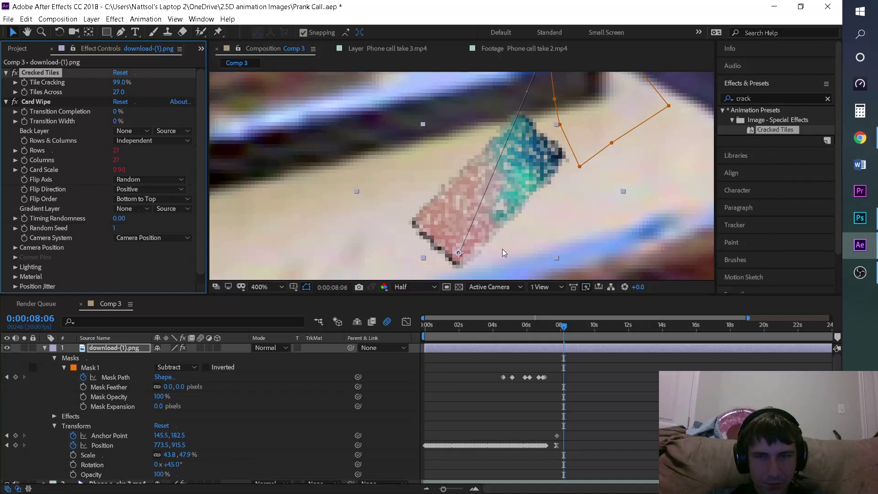
- Try Y as the Card Wipe flip axis on the phone layer and return it to Random
{"action": "mouse_move", "coordinate": [116, 112]}
{"action": "left_mouse_down"}
{"action": "mouse_move", "coordinate": [126, 112]}
{"action": "mouse_move", "coordinate": [115, 113]}
{"action": "left_mouse_up"}
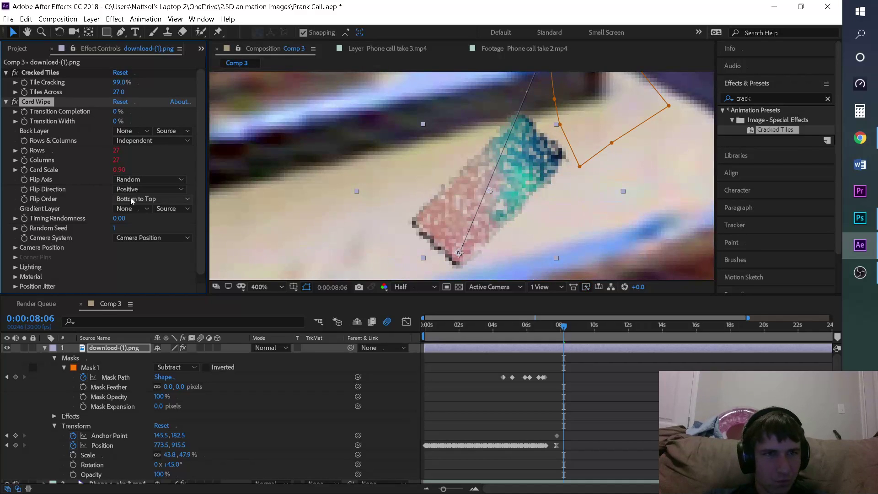
{"action": "left_click_drag", "start_coordinate": [117, 150], "coordinate": [148, 150]}
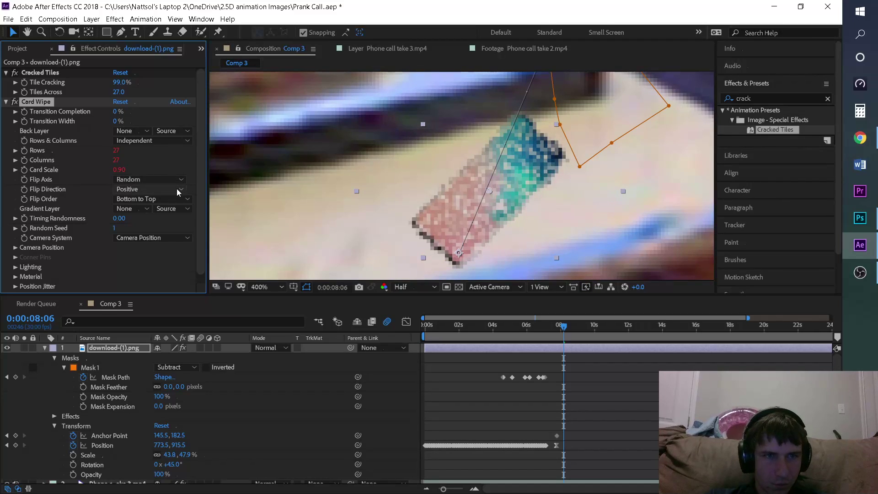
{"action": "left_click", "coordinate": [159, 180]}
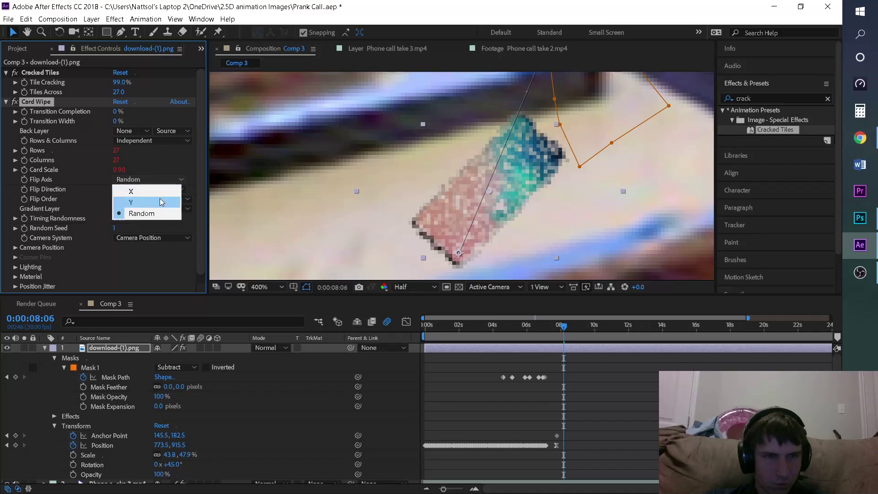
{"action": "left_click", "coordinate": [160, 202]}
{"action": "left_click", "coordinate": [161, 180]}
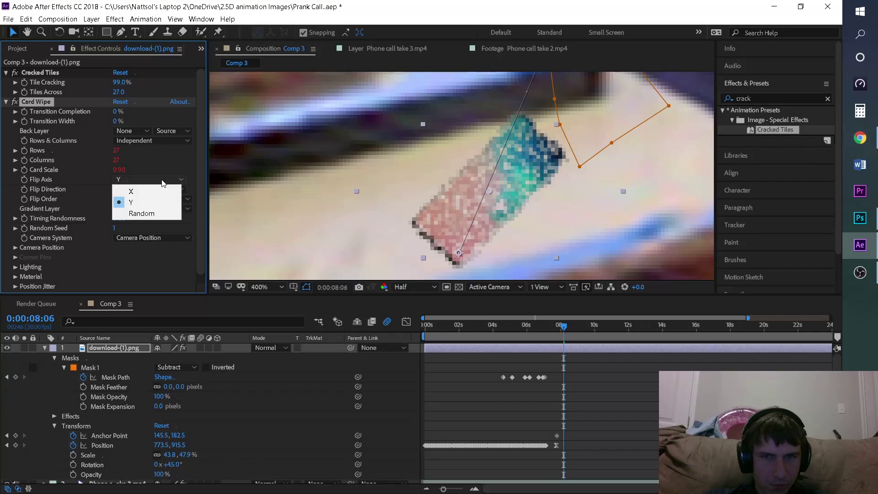
{"action": "left_click", "coordinate": [170, 213]}
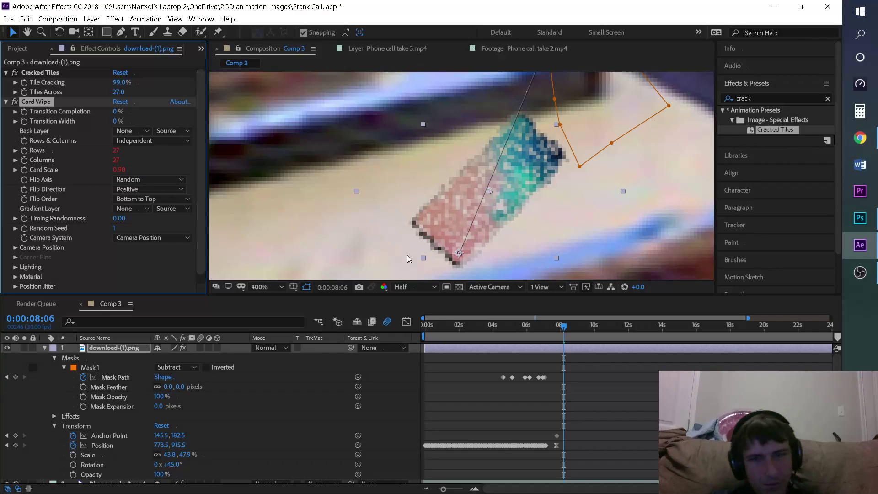
- Keyframe the phone's Cracked Tiles effect at 0:00:07:24 with Tile Cracking at 0% and Tiles Across at 2
{"action": "left_click_drag", "start_coordinate": [563, 330], "coordinate": [557, 330]}
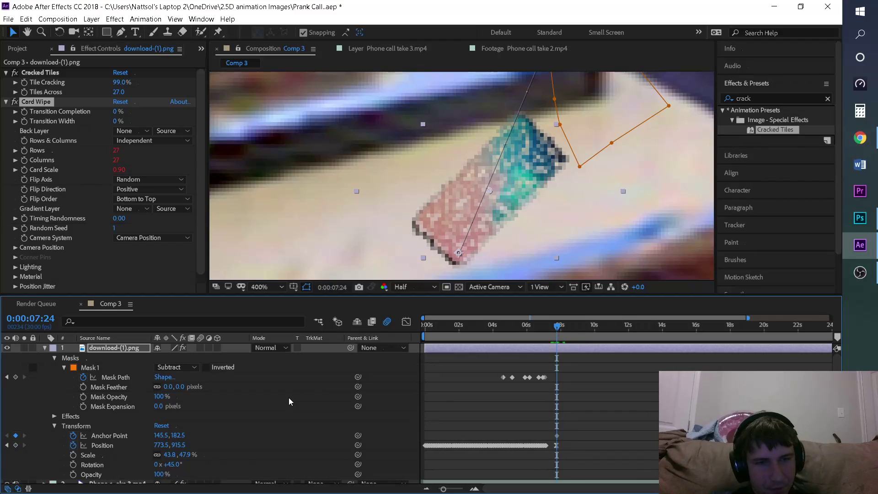
{"action": "left_click", "coordinate": [53, 417]}
{"action": "left_click", "coordinate": [64, 428]}
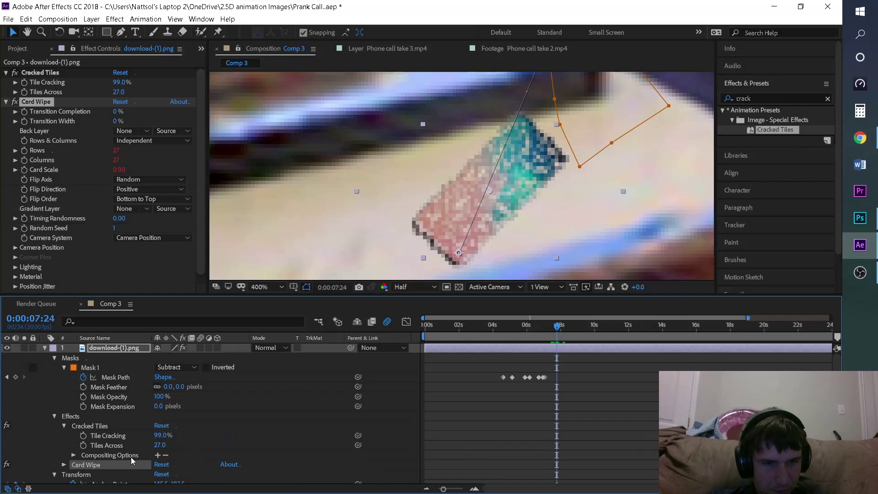
{"action": "left_click", "coordinate": [84, 435]}
{"action": "left_click", "coordinate": [83, 445]}
{"action": "left_click_drag", "start_coordinate": [163, 437], "coordinate": [106, 438]}
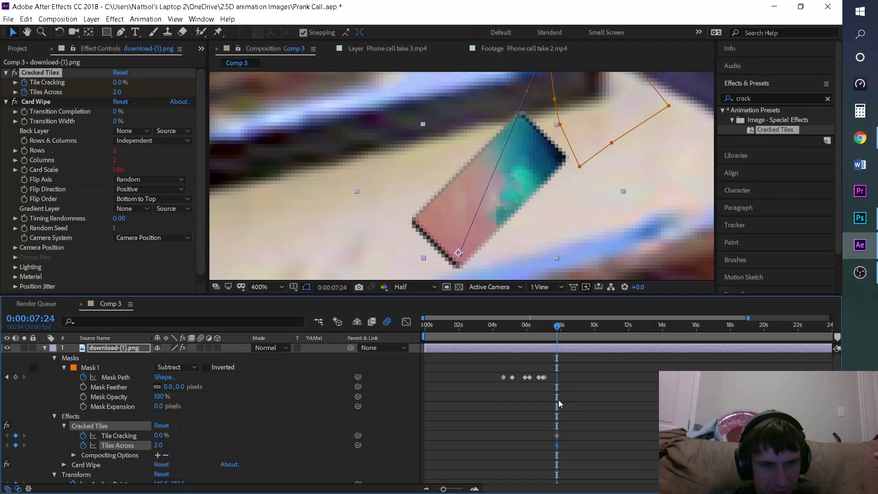
- Keyframe the Cracked Tiles effect at 0:00:07:26 with Tile Cracking at 100% and Tiles Across at 30
{"action": "mouse_move", "coordinate": [564, 335]}
{"action": "left_mouse_down"}
{"action": "mouse_move", "coordinate": [551, 334]}
{"action": "mouse_move", "coordinate": [560, 333]}
{"action": "left_mouse_up"}
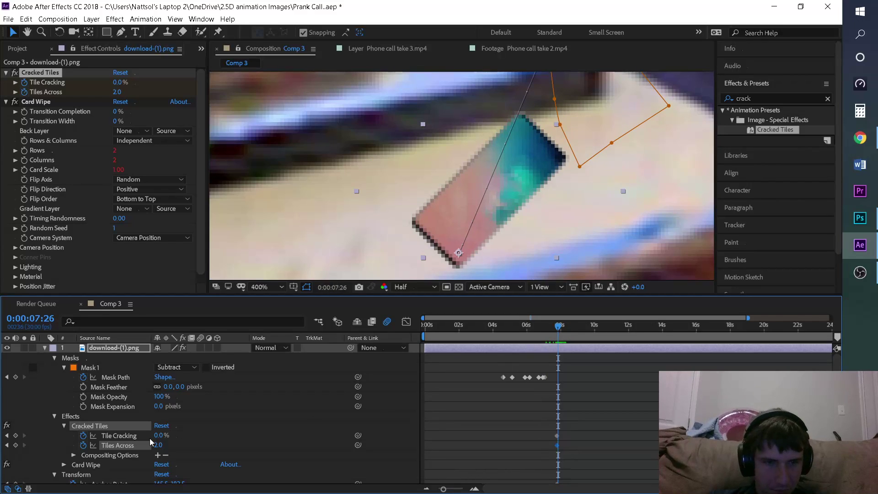
{"action": "left_click_drag", "start_coordinate": [159, 435], "coordinate": [244, 424]}
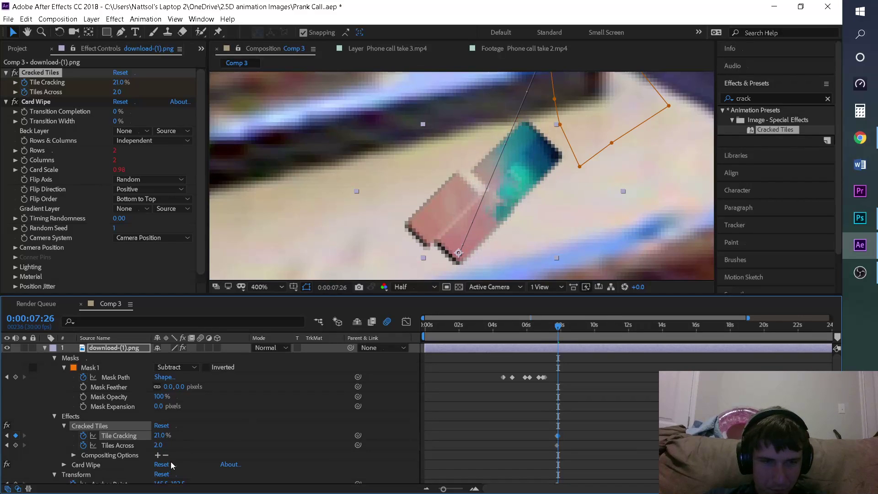
{"action": "left_click_drag", "start_coordinate": [156, 446], "coordinate": [171, 444]}
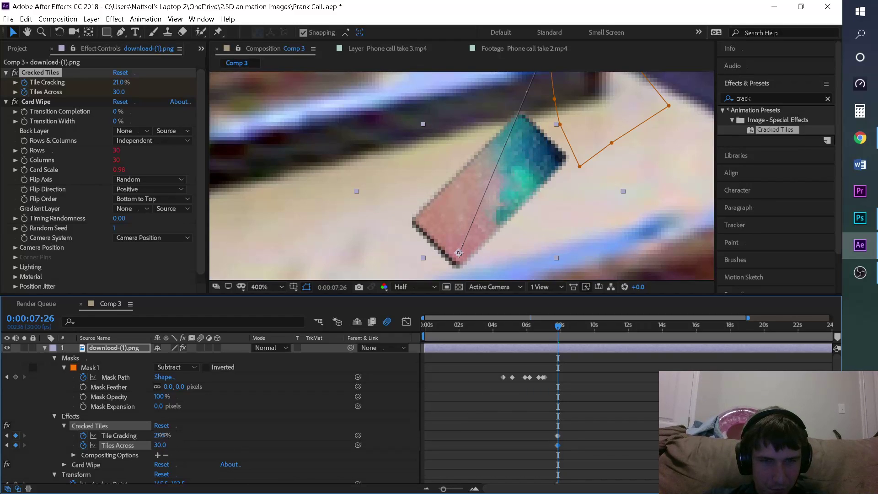
{"action": "left_click_drag", "start_coordinate": [169, 437], "coordinate": [221, 434]}
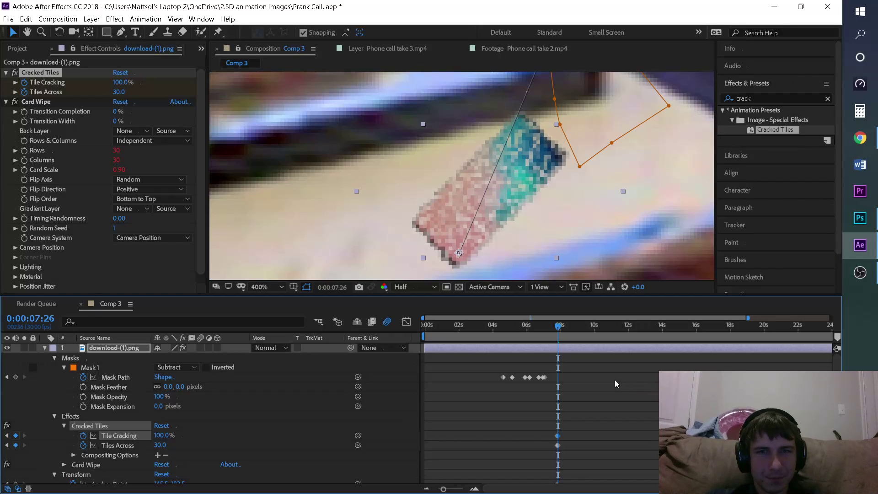
- Collapse the phone layer, fit the whole frame in view, and preview the shot from the first frame through the phone's cracked landing
{"action": "left_click", "coordinate": [45, 347]}
{"action": "left_click", "coordinate": [273, 287]}
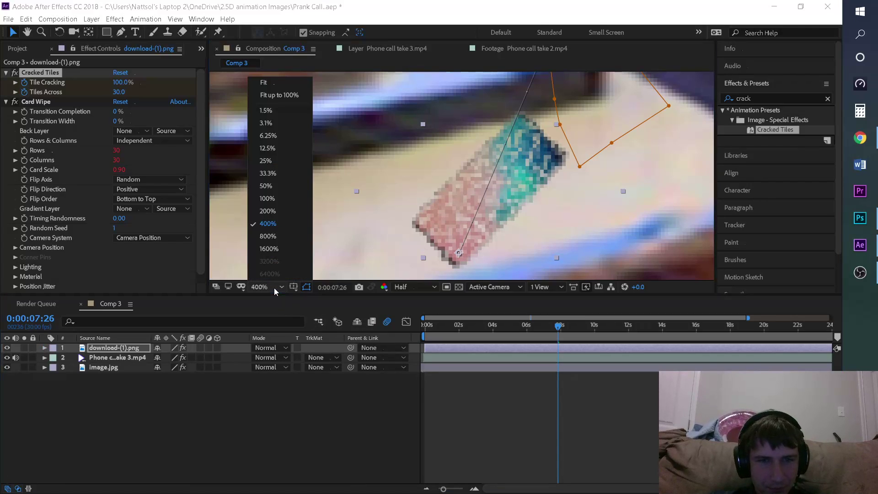
{"action": "left_click", "coordinate": [274, 78]}
{"action": "key", "text": "Home"}
{"action": "key", "text": "space"}
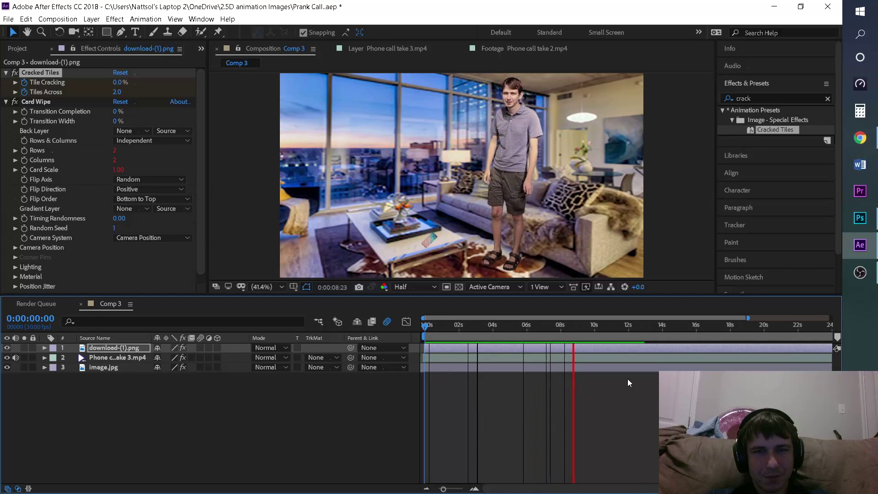
{"action": "key", "text": "space"}
{"action": "key", "text": "space"}
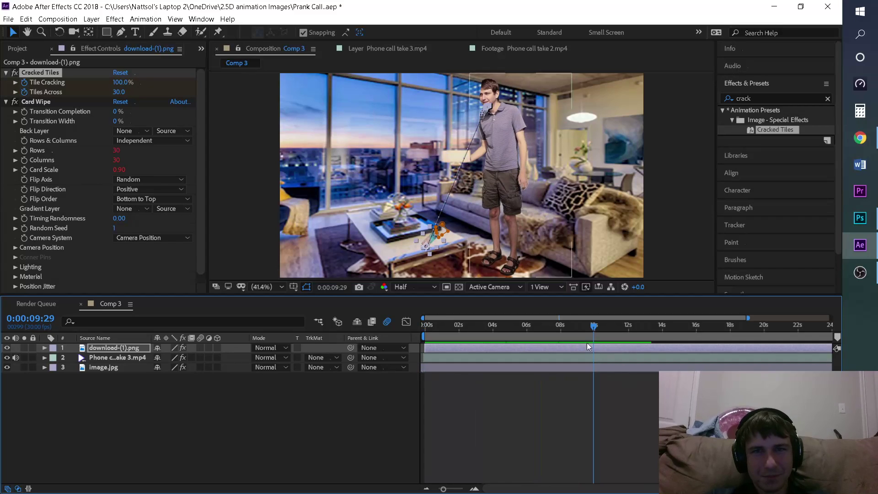
{"action": "key", "text": "space"}
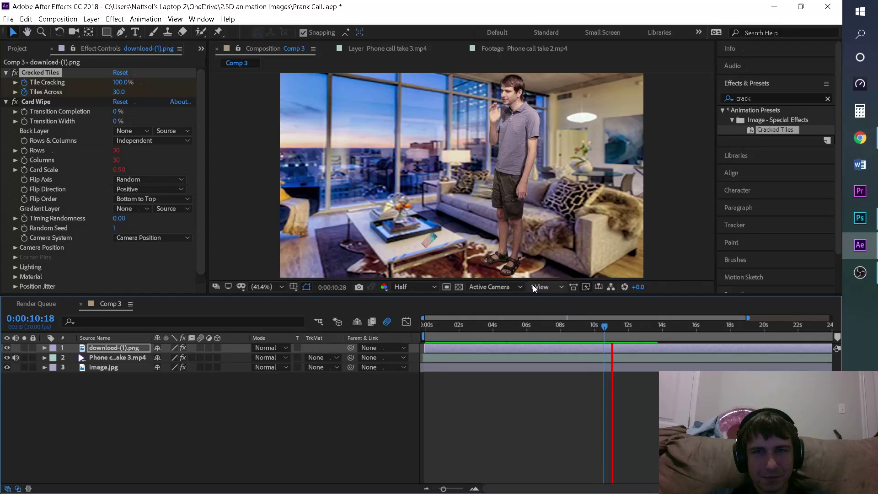
- Replay the opening seconds of the composition from 0:00:00:00 and deselect the phone layer
{"action": "left_click", "coordinate": [515, 328]}
{"action": "left_click", "coordinate": [434, 334]}
{"action": "key", "text": "space"}
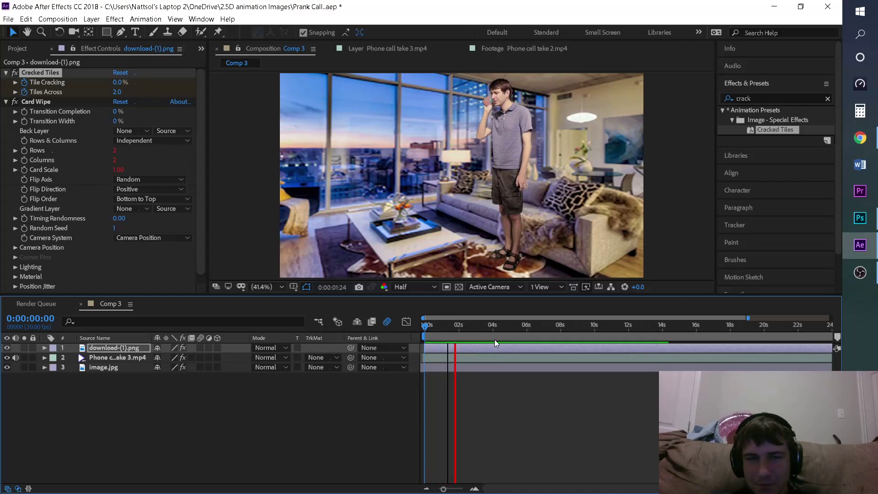
{"action": "key", "text": "space"}
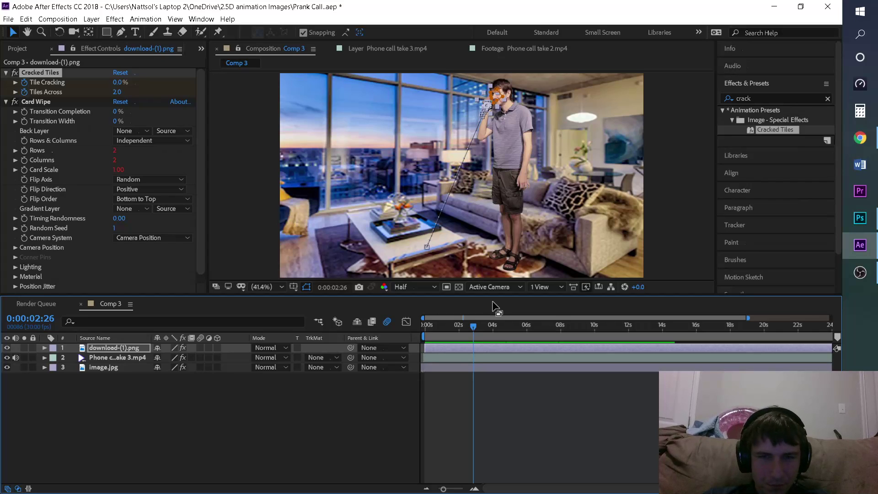
{"action": "left_click", "coordinate": [298, 403]}
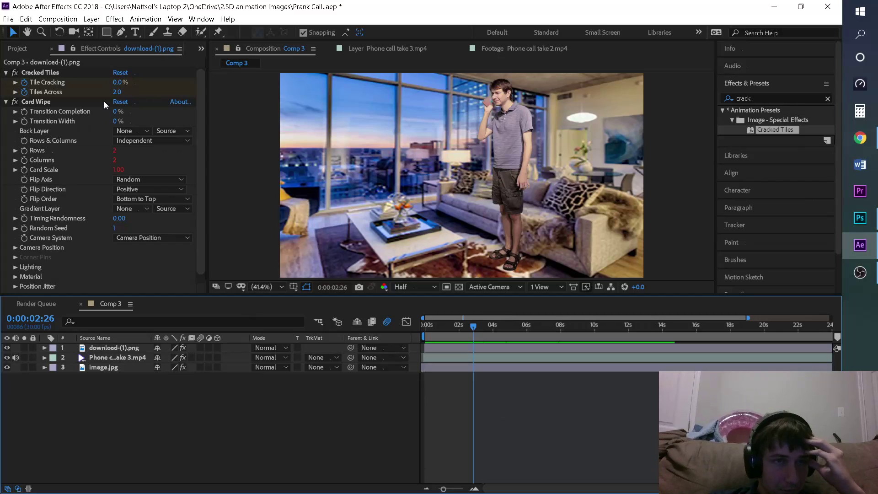
- Add Phone call take 2.mp4 to Comp 3 directly above the take 3 layer, aligned to the composition's start
{"action": "left_click", "coordinate": [38, 50]}
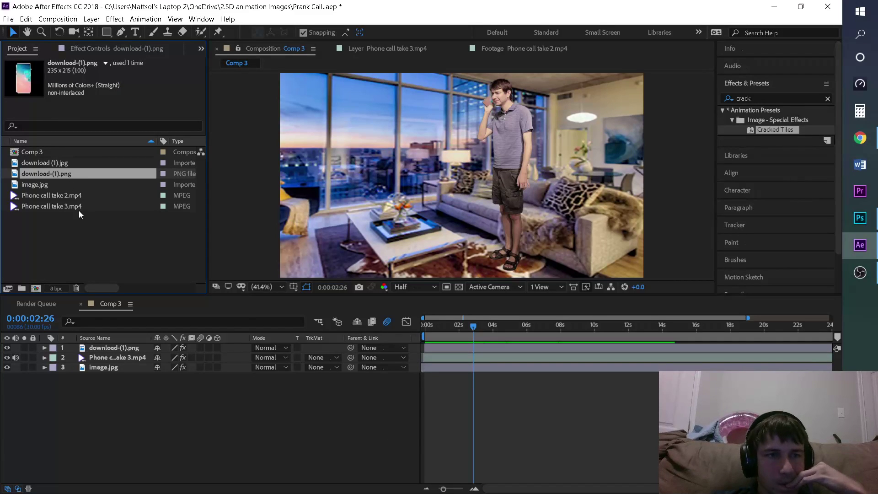
{"action": "left_click", "coordinate": [72, 196]}
{"action": "left_click_drag", "start_coordinate": [73, 196], "coordinate": [177, 407]}
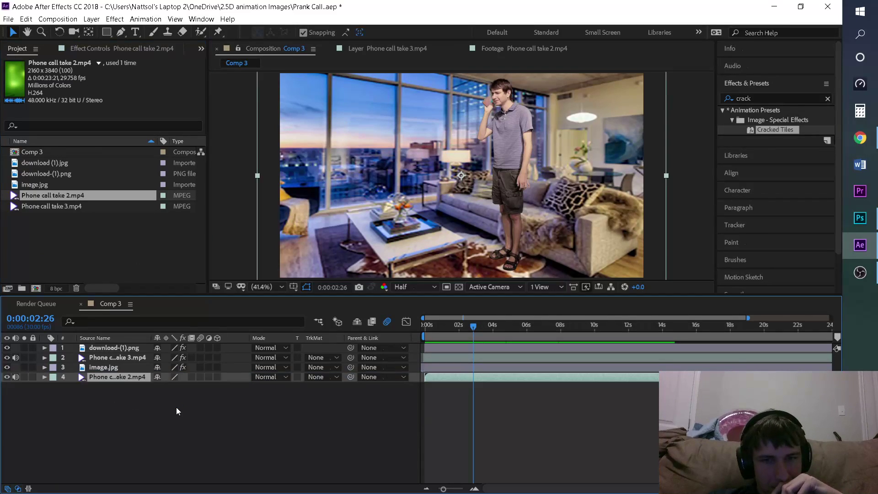
{"action": "left_click_drag", "start_coordinate": [140, 382], "coordinate": [147, 355]}
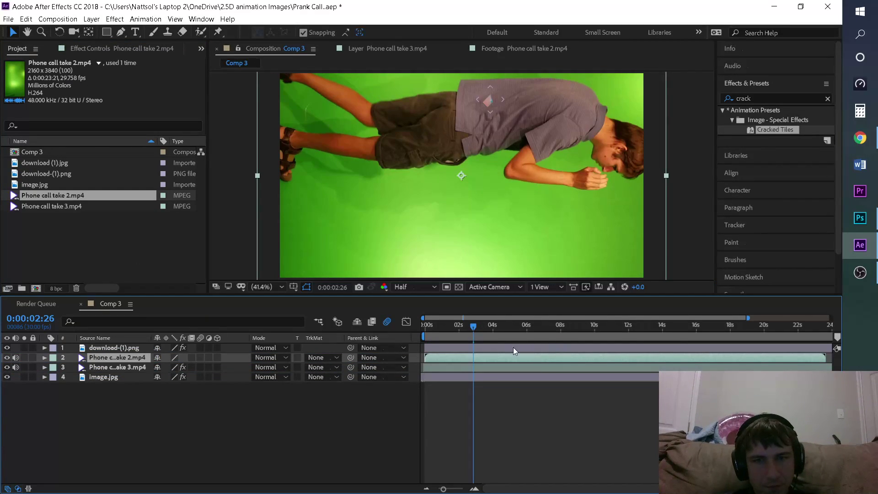
{"action": "left_click_drag", "start_coordinate": [498, 358], "coordinate": [495, 359]}
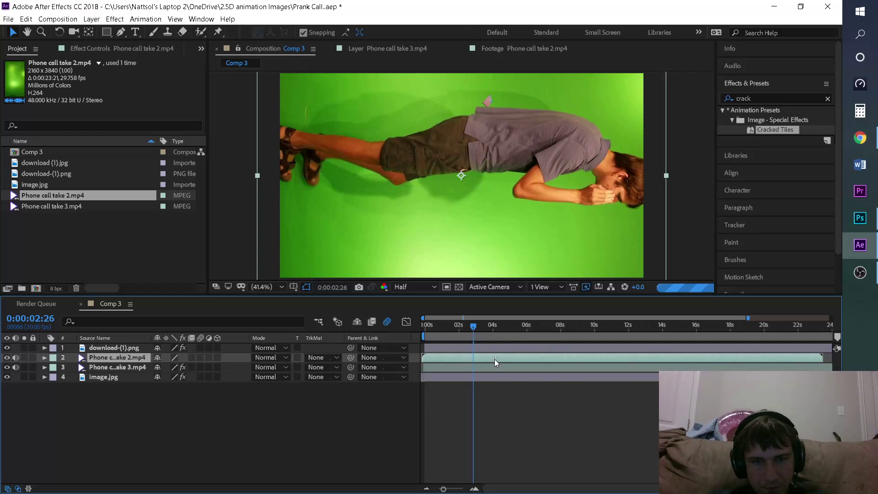
- Scale the Phone call take 2 layer to 50%
{"action": "left_click", "coordinate": [44, 357]}
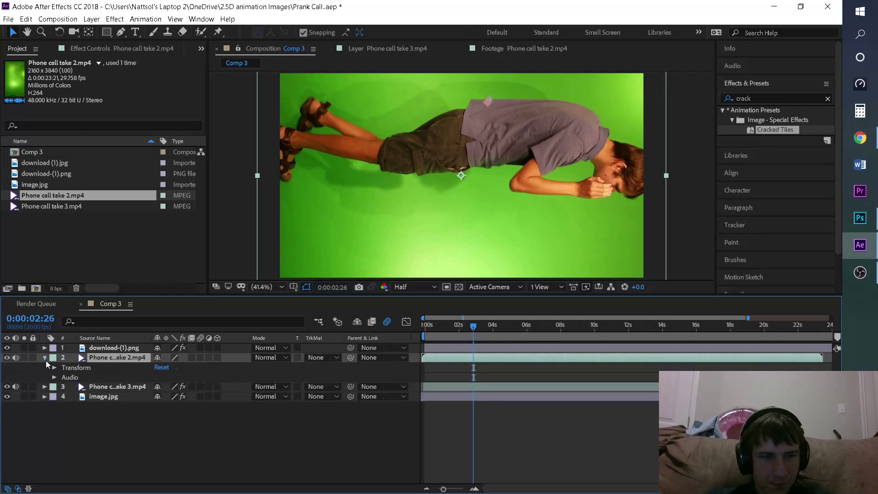
{"action": "left_click", "coordinate": [54, 368]}
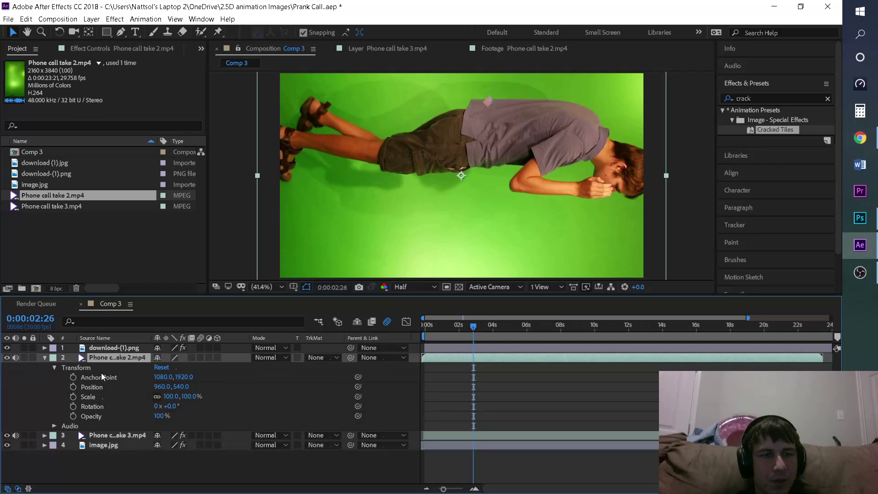
{"action": "left_click", "coordinate": [192, 396]}
{"action": "type", "text": "5"}
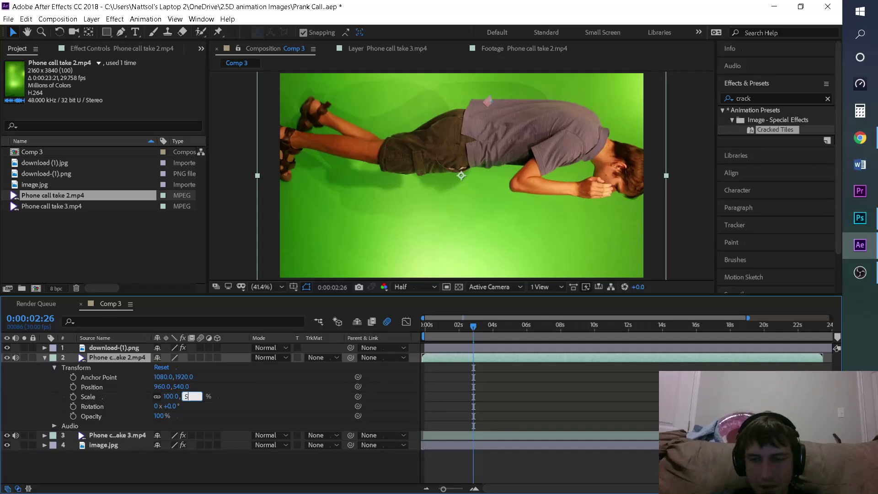
{"action": "type", "text": "0"}
{"action": "key", "text": "Return"}
- Rotate the Phone call take 2 layer to -90° so the man stands upright
{"action": "left_click", "coordinate": [173, 415]}
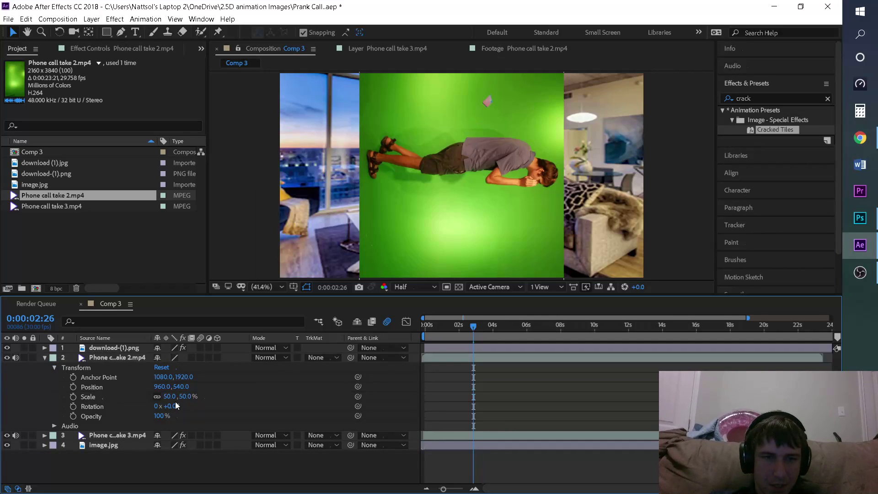
{"action": "left_click", "coordinate": [173, 405]}
{"action": "type", "text": "-90"}
{"action": "key", "text": "Return"}
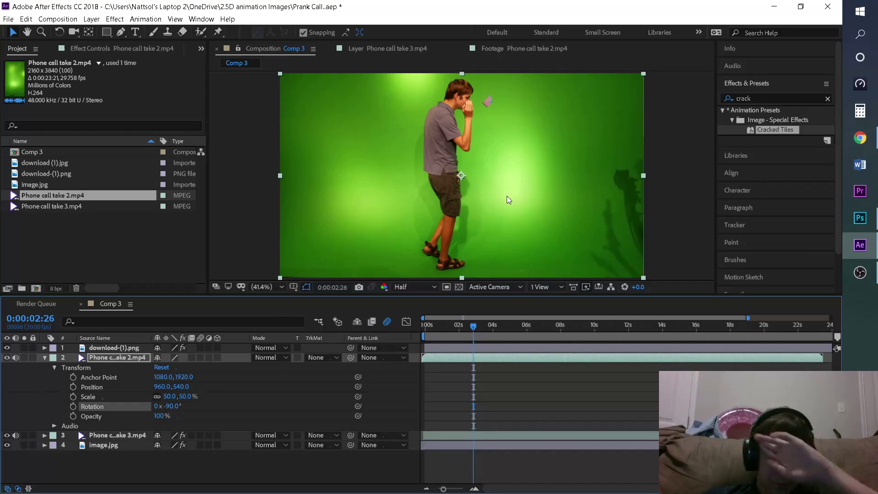
- Draw a closed Pen tool mask loosely around the man in the Phone call take 2 layer, from head to feet
{"action": "left_click", "coordinate": [121, 32]}
{"action": "left_click", "coordinate": [477, 75]}
{"action": "left_click", "coordinate": [480, 117]}
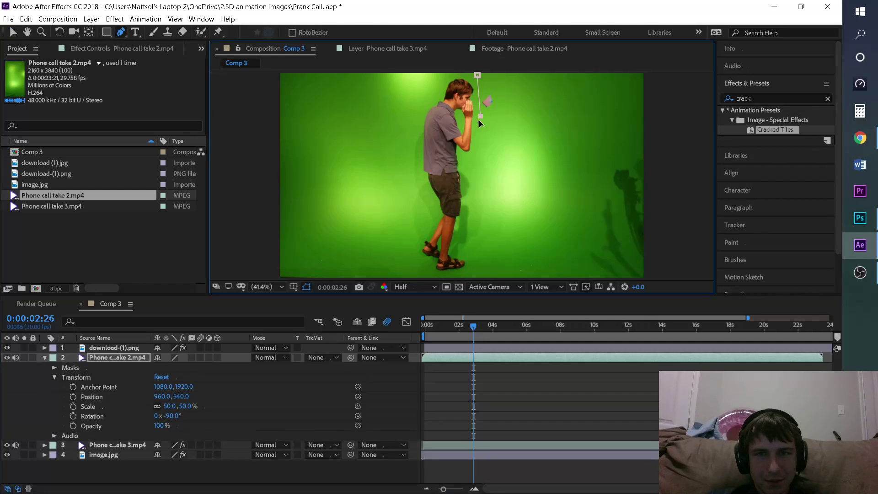
{"action": "left_click", "coordinate": [473, 174]}
{"action": "left_click", "coordinate": [466, 229]}
{"action": "left_click", "coordinate": [466, 251]}
{"action": "left_click", "coordinate": [478, 266]}
{"action": "left_click", "coordinate": [424, 273]}
{"action": "left_click", "coordinate": [411, 249]}
{"action": "left_click", "coordinate": [423, 223]}
{"action": "left_click", "coordinate": [430, 210]}
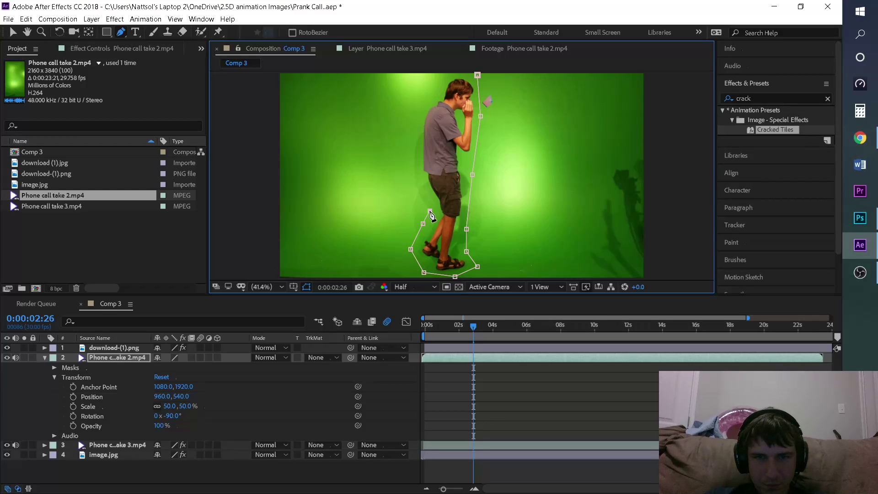
{"action": "left_click", "coordinate": [400, 148]}
{"action": "left_click", "coordinate": [419, 74]}
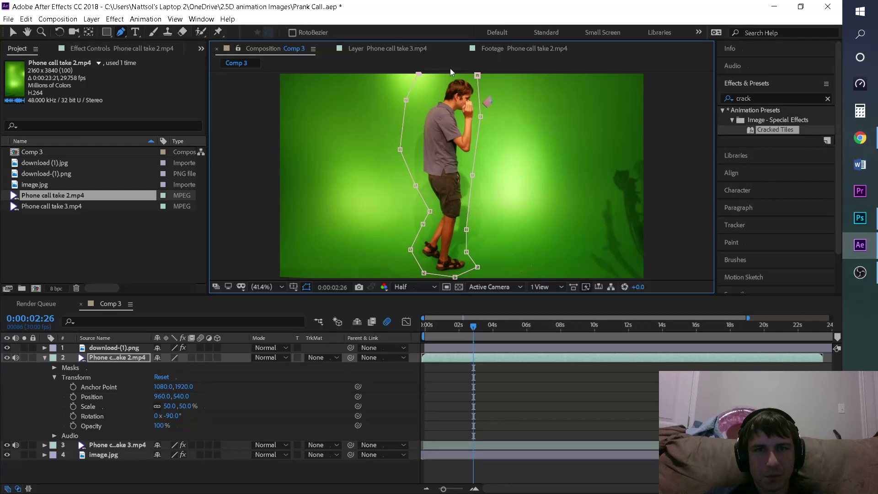
{"action": "left_click", "coordinate": [477, 75]}
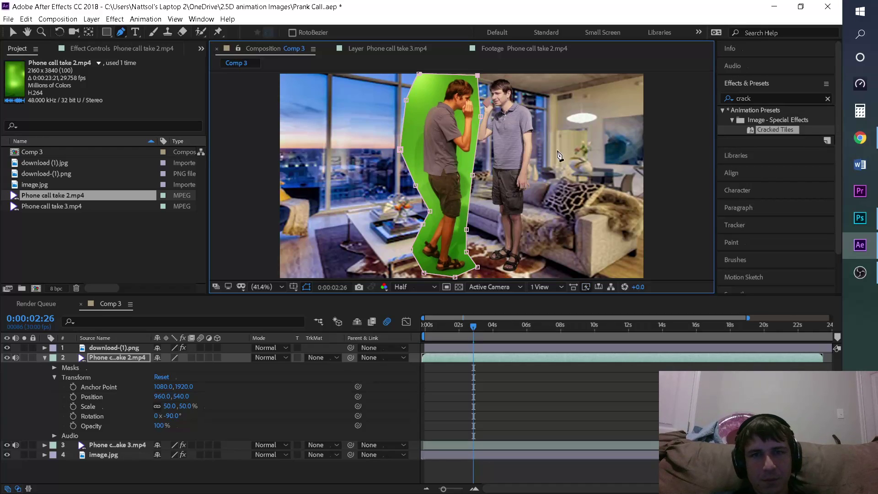
- Search the effects for "key" and look through the keying effects
{"action": "left_click", "coordinate": [797, 102]}
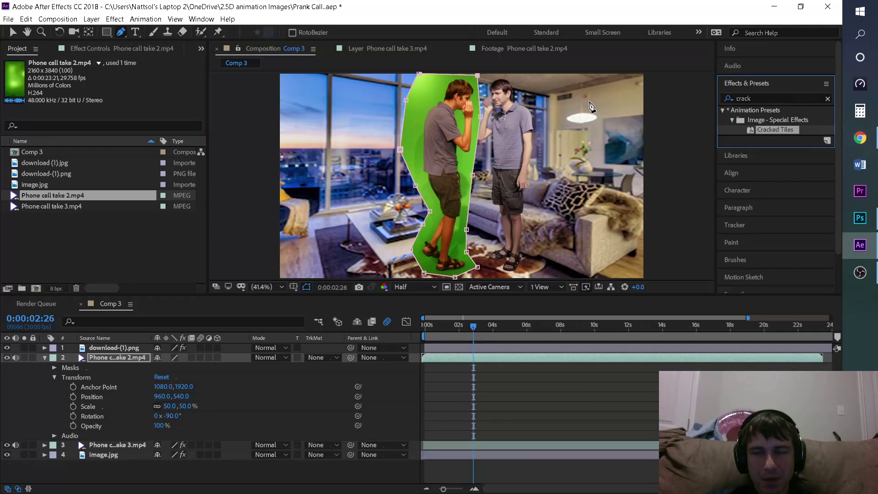
{"action": "double_click", "coordinate": [789, 98]}
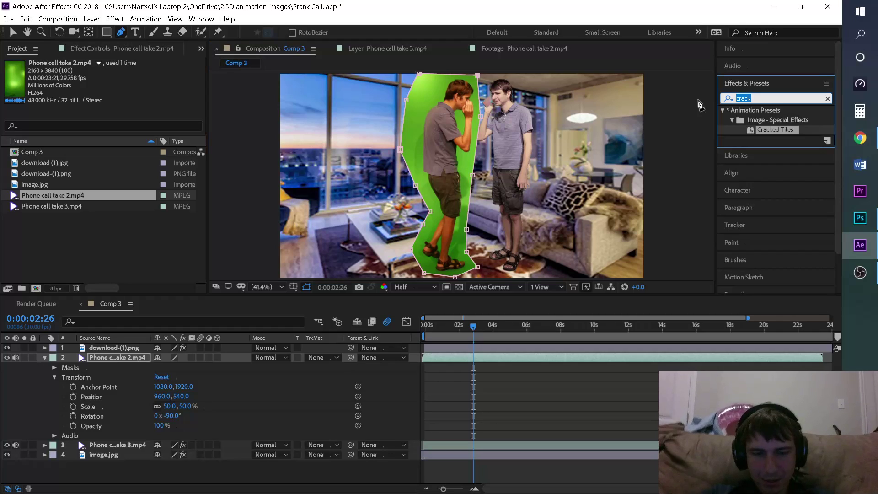
{"action": "type", "text": "key"}
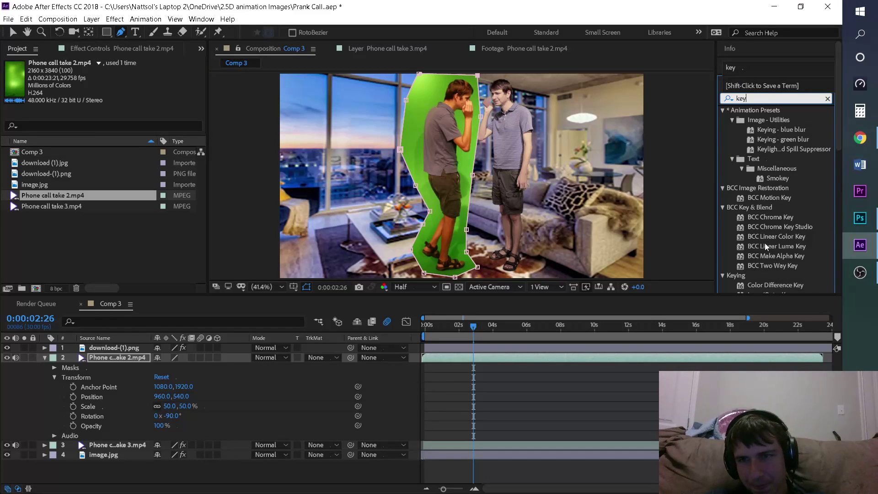
{"action": "scroll", "coordinate": [778, 191], "scroll_direction": "down", "scroll_amount": 4}
{"action": "scroll", "coordinate": [782, 183], "scroll_direction": "up", "scroll_amount": 1}
{"action": "scroll", "coordinate": [776, 157], "scroll_direction": "down", "scroll_amount": 3}
- Apply the NewBlue Chroma Key effect to the Phone call take 2 layer and sample the green background as its key color
{"action": "left_click_drag", "start_coordinate": [779, 193], "coordinate": [539, 359]}
{"action": "key", "text": "v"}
{"action": "left_click", "coordinate": [134, 119]}
{"action": "left_click", "coordinate": [414, 124]}
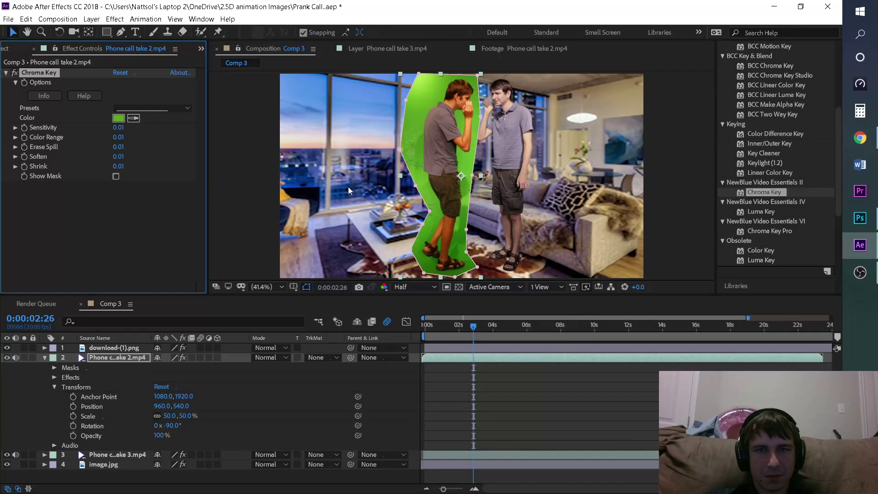
- Set Chroma Key's color range to 100 and sensitivity to 18, and resample the key color from the darker green beside the feet
{"action": "left_click_drag", "start_coordinate": [131, 127], "coordinate": [477, 145]}
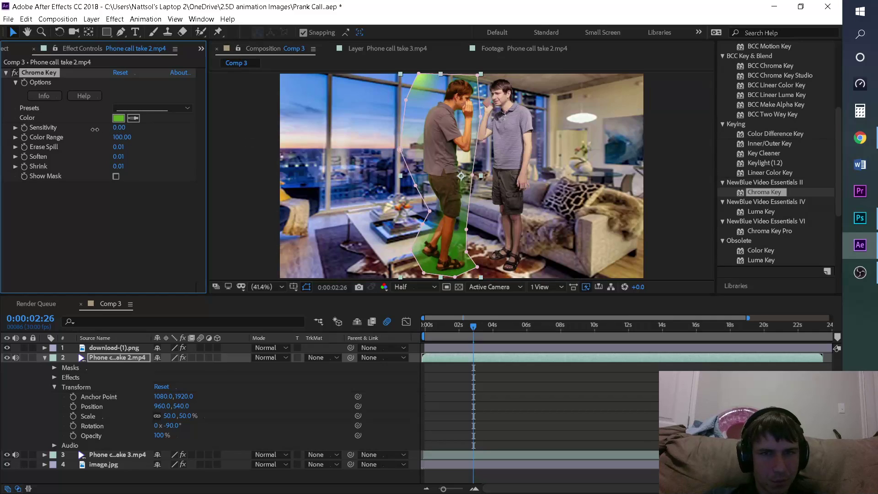
{"action": "left_click_drag", "start_coordinate": [120, 127], "coordinate": [34, 127]}
{"action": "left_click", "coordinate": [129, 120]}
{"action": "left_click", "coordinate": [421, 80]}
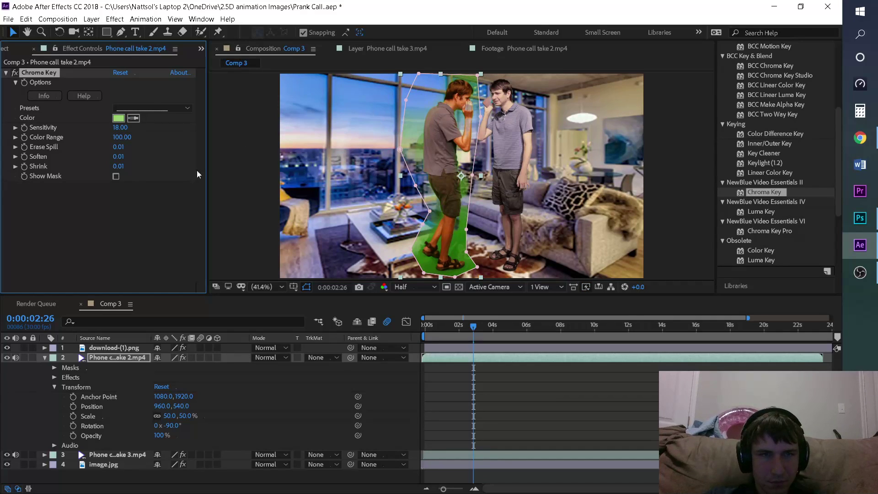
{"action": "left_click", "coordinate": [430, 264]}
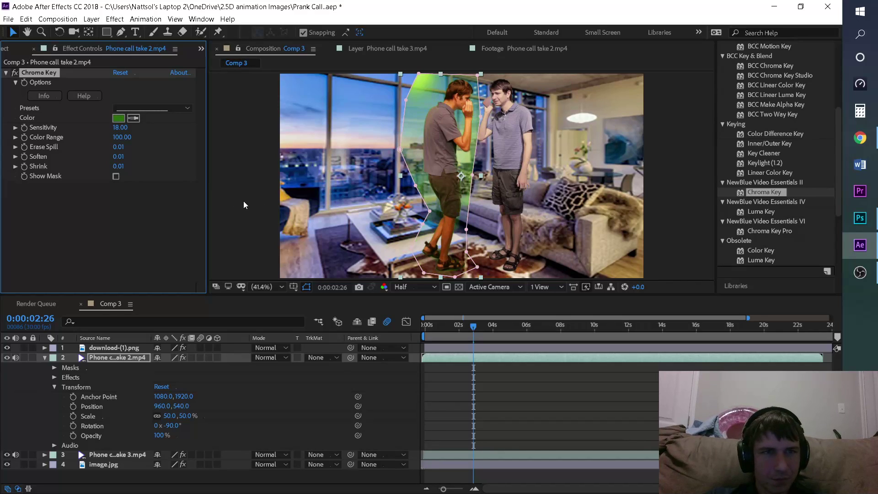
- Add a second Chroma Key to Phone call take 2, keyed to the light green beside the head, with color range 100 and sensitivity 0
{"action": "left_click_drag", "start_coordinate": [429, 353], "coordinate": [465, 358]}
{"action": "key", "text": "ctrl+alt+shift+e"}
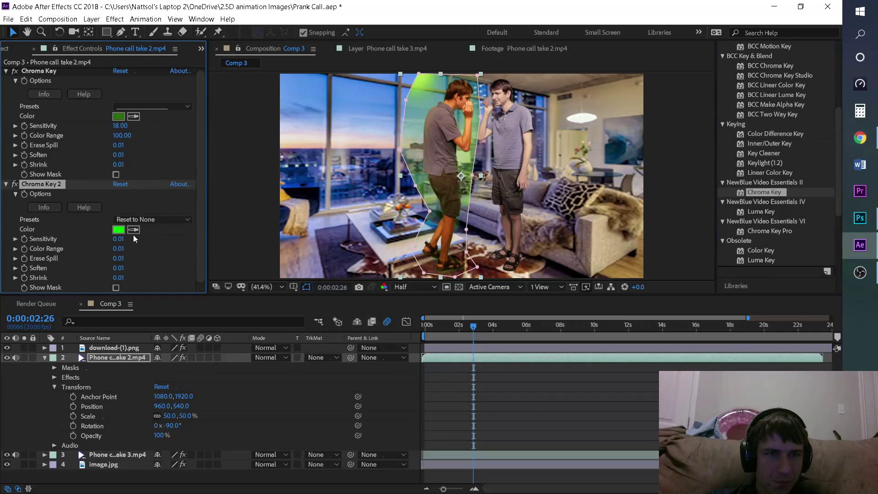
{"action": "left_click", "coordinate": [424, 86]}
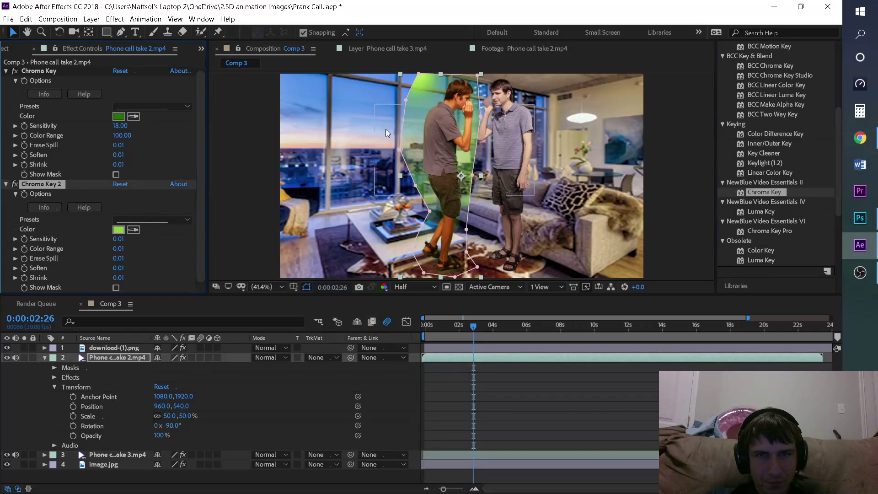
{"action": "left_click_drag", "start_coordinate": [118, 239], "coordinate": [316, 244]}
{"action": "left_click_drag", "start_coordinate": [440, 237], "coordinate": [495, 259]}
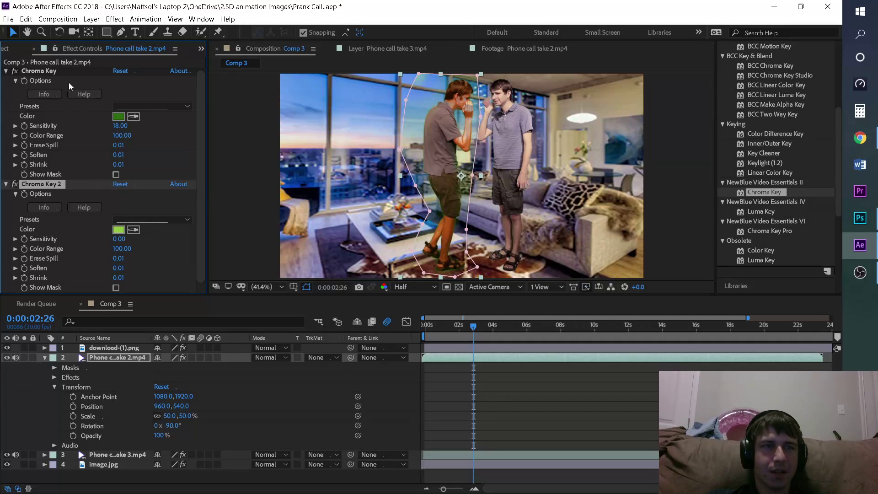
- Delete both Chroma Key effects from the Phone call take 2 layer
{"action": "left_click", "coordinate": [52, 71]}
{"action": "key", "text": "Delete"}
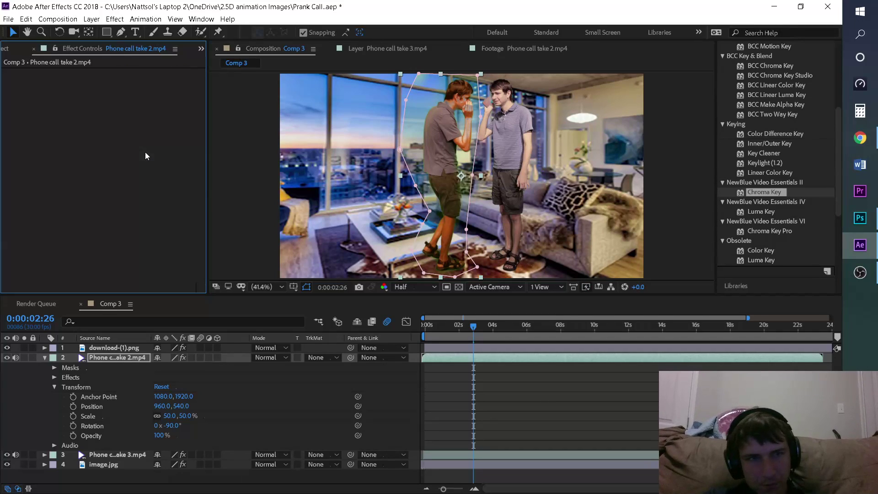
- Apply BCC Chroma Key to the Phone call take 2 layer and sample the green background beside the head as its key color
{"action": "scroll", "coordinate": [791, 225], "scroll_direction": "down", "scroll_amount": 4}
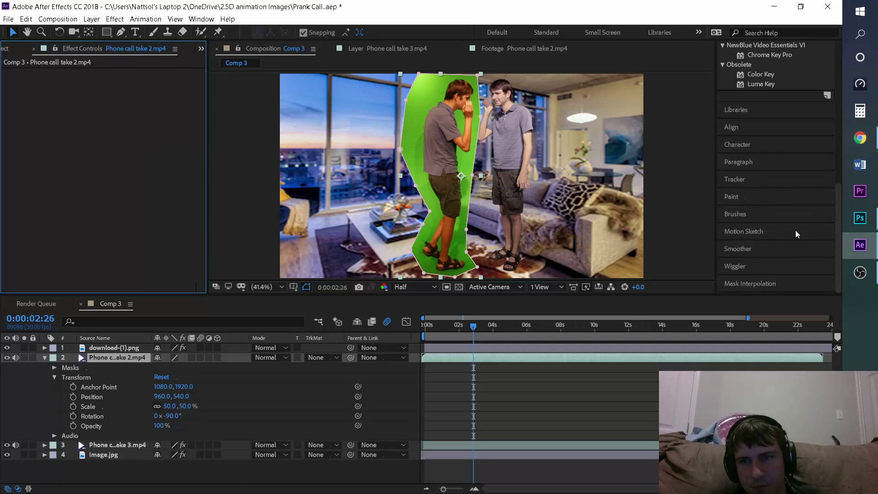
{"action": "scroll", "coordinate": [795, 229], "scroll_direction": "up", "scroll_amount": 5}
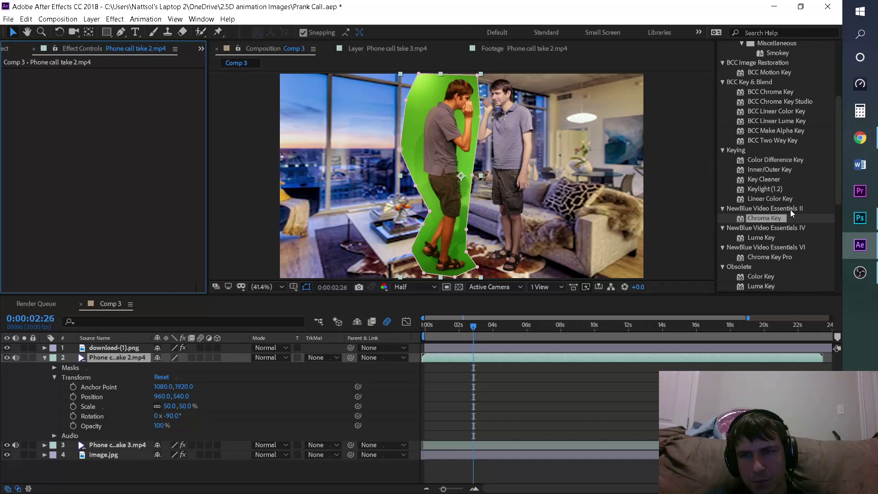
{"action": "scroll", "coordinate": [787, 148], "scroll_direction": "up", "scroll_amount": 1}
{"action": "left_click_drag", "start_coordinate": [776, 118], "coordinate": [514, 357]}
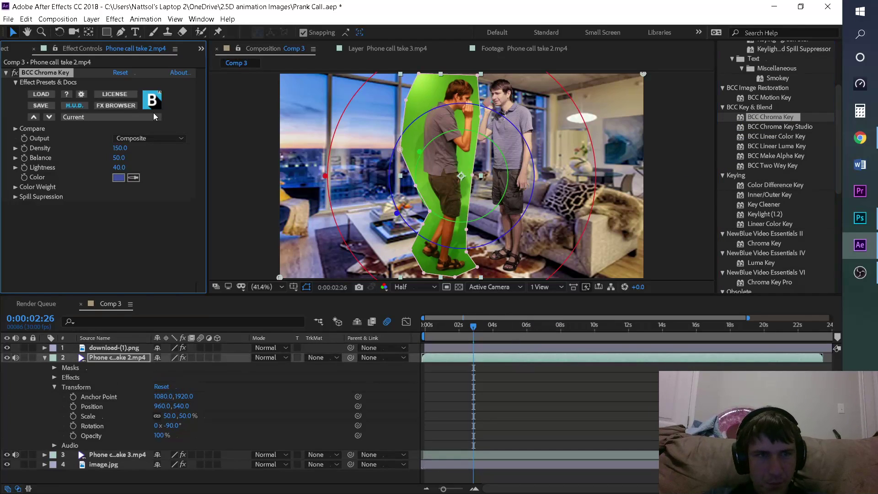
{"action": "left_click", "coordinate": [420, 96]}
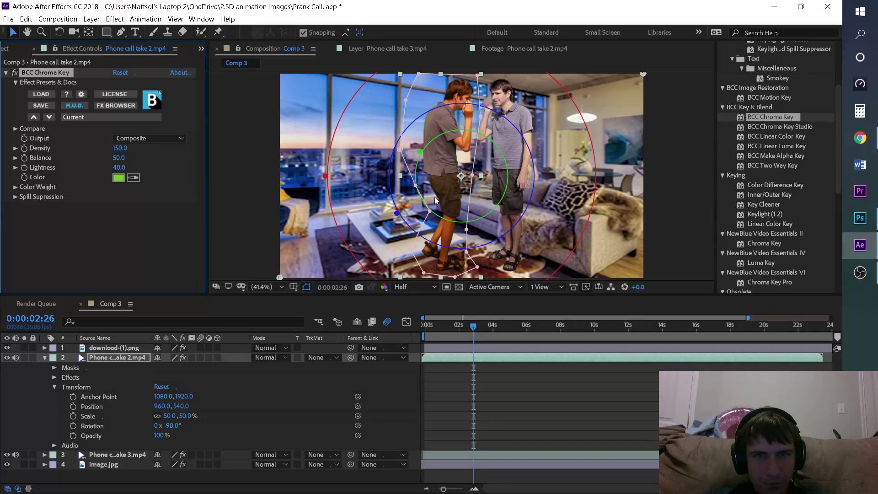
{"action": "left_click", "coordinate": [168, 228]}
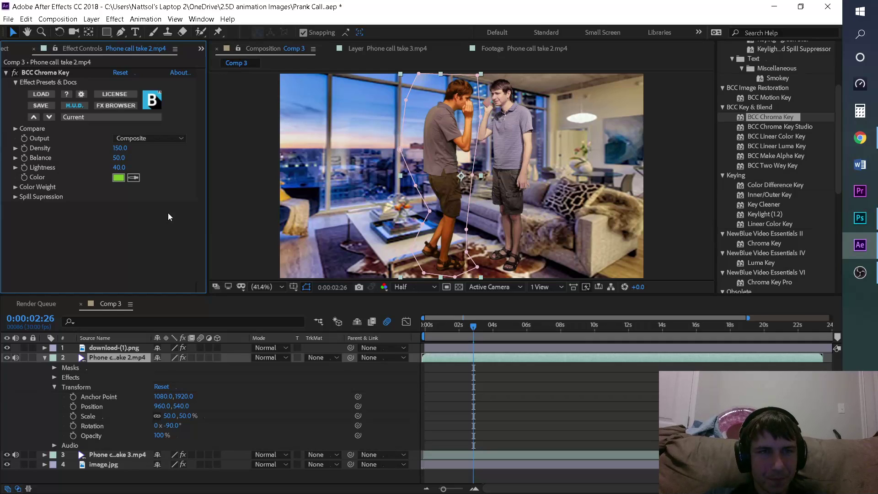
- Preview the BCC Chroma Key presets in the FX Browser and apply greenScreen.bsp to the Phone call take 2 layer
{"action": "left_click", "coordinate": [9, 19]}
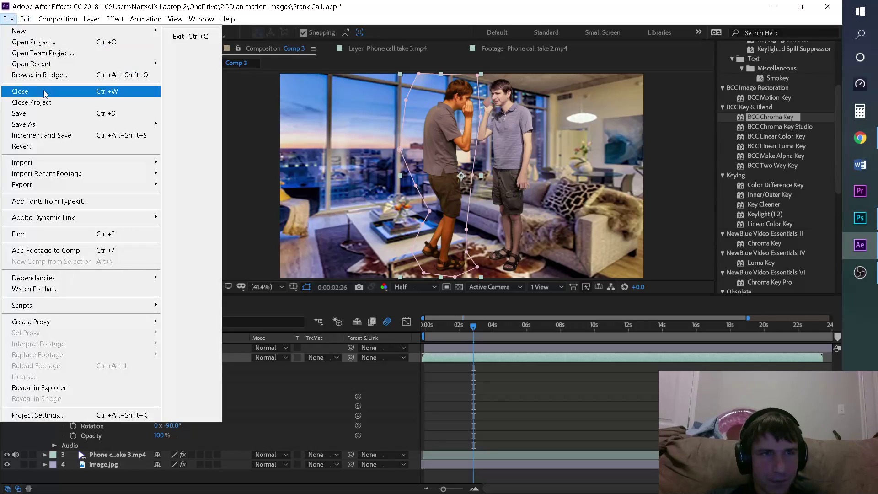
{"action": "left_click", "coordinate": [64, 102]}
{"action": "left_click", "coordinate": [122, 105]}
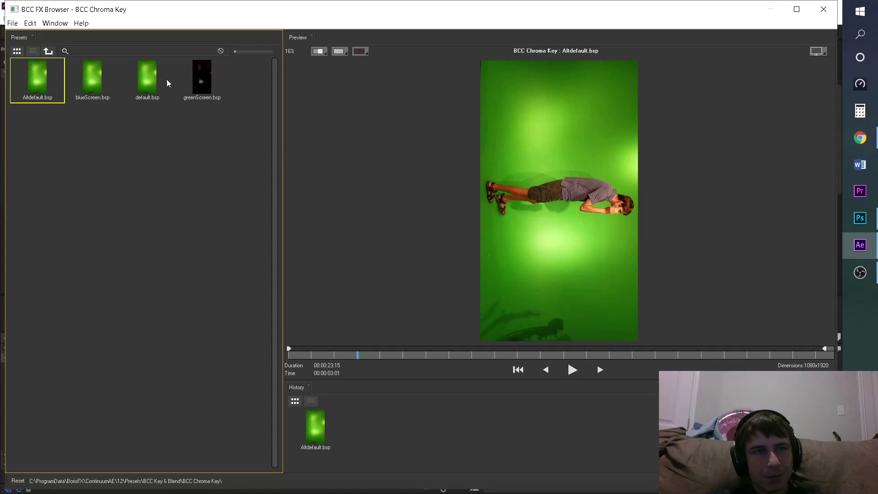
{"action": "left_click", "coordinate": [94, 79]}
{"action": "left_click", "coordinate": [150, 81]}
{"action": "left_click", "coordinate": [204, 83]}
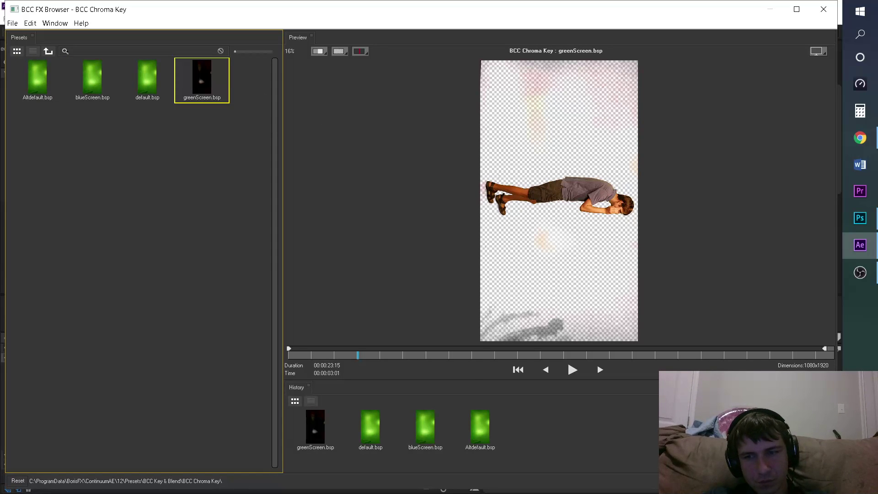
{"action": "key", "text": "Return"}
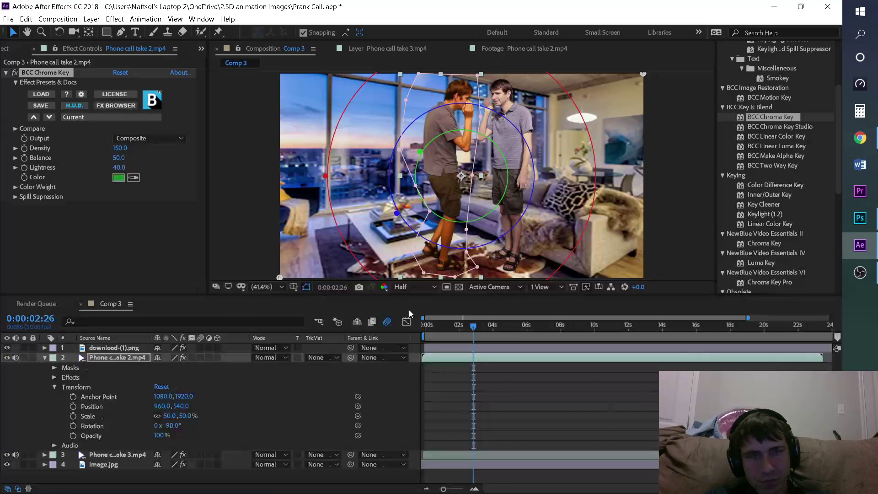
{"action": "left_click", "coordinate": [369, 229]}
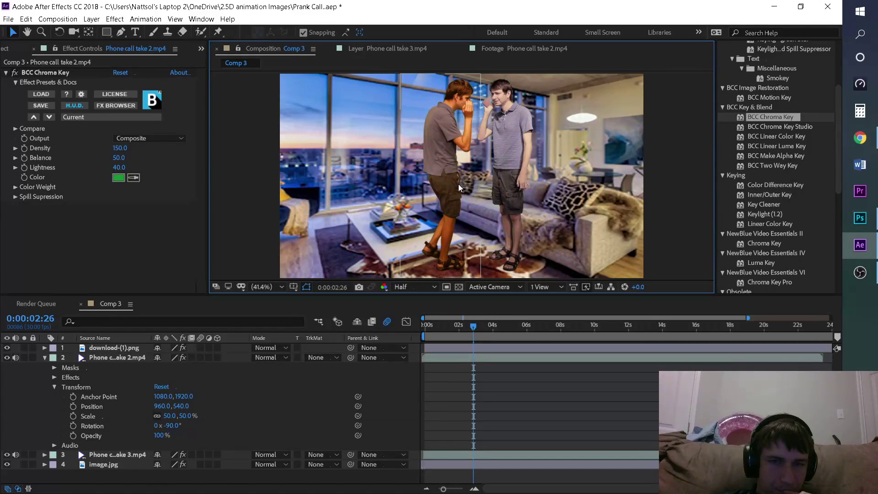
{"action": "left_click", "coordinate": [439, 361]}
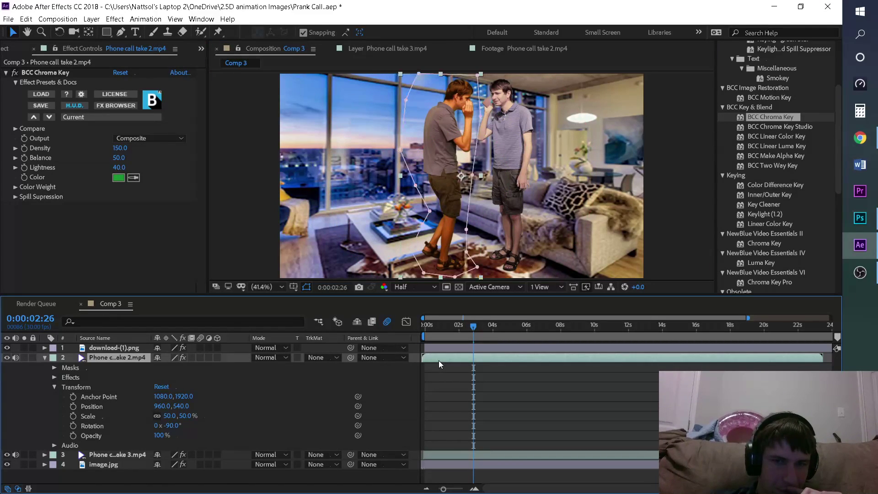
- Move the Phone call take 2 layer over to the window side, at about position 298, 567, and preview the composition from the start
{"action": "left_click_drag", "start_coordinate": [466, 126], "coordinate": [335, 134]}
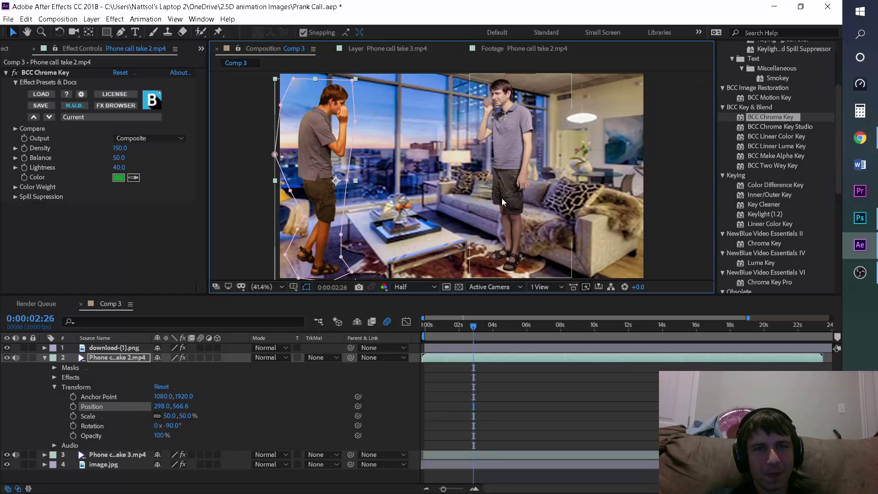
{"action": "left_click", "coordinate": [44, 357]}
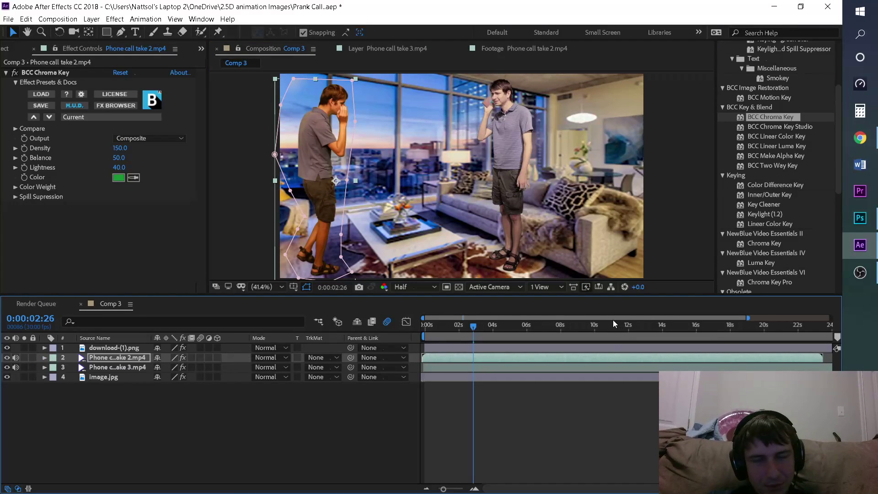
{"action": "left_click_drag", "start_coordinate": [464, 331], "coordinate": [410, 326]}
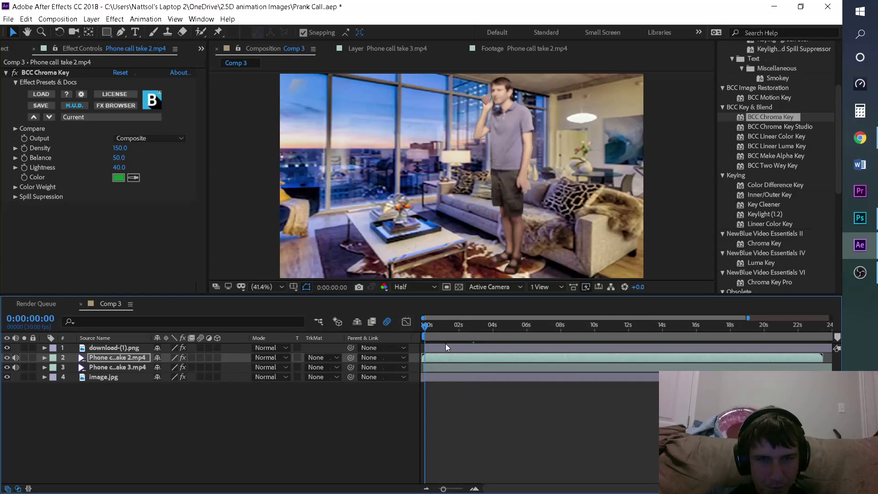
{"action": "key", "text": "space"}
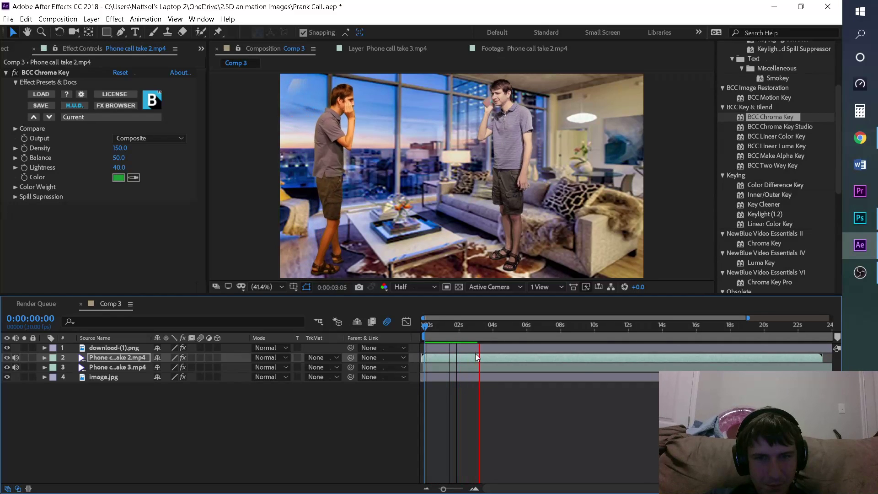
- Widen the Phone call take 2 mask at about 4:10 by moving its head, torso and foot vertices outward on the sofa side
{"action": "left_click", "coordinate": [494, 357]}
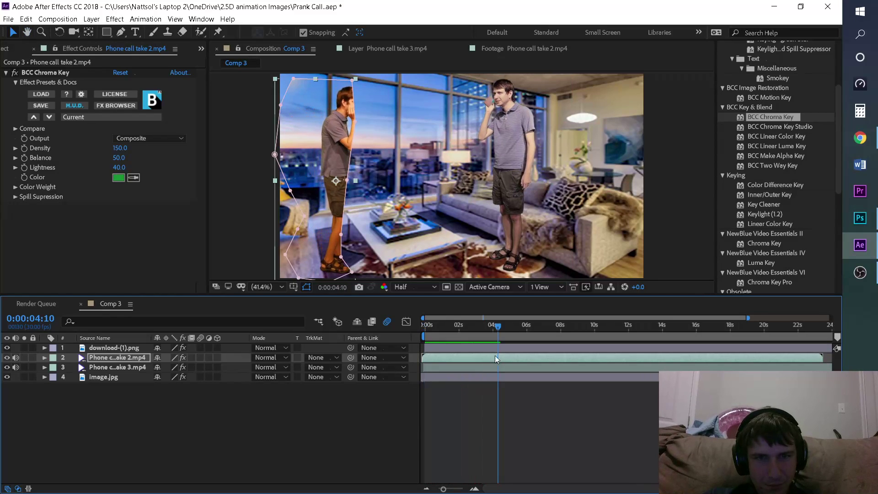
{"action": "left_click_drag", "start_coordinate": [348, 181], "coordinate": [383, 183]}
{"action": "left_click_drag", "start_coordinate": [356, 121], "coordinate": [384, 99]}
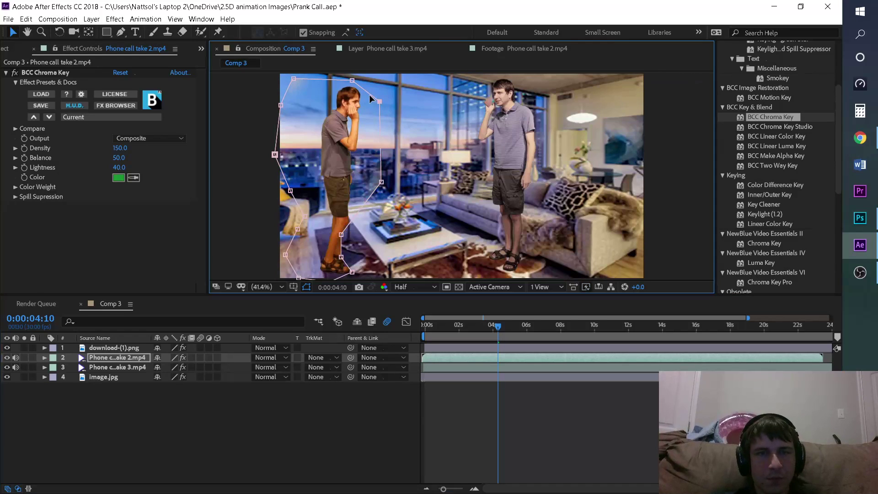
{"action": "left_click_drag", "start_coordinate": [342, 235], "coordinate": [354, 275]}
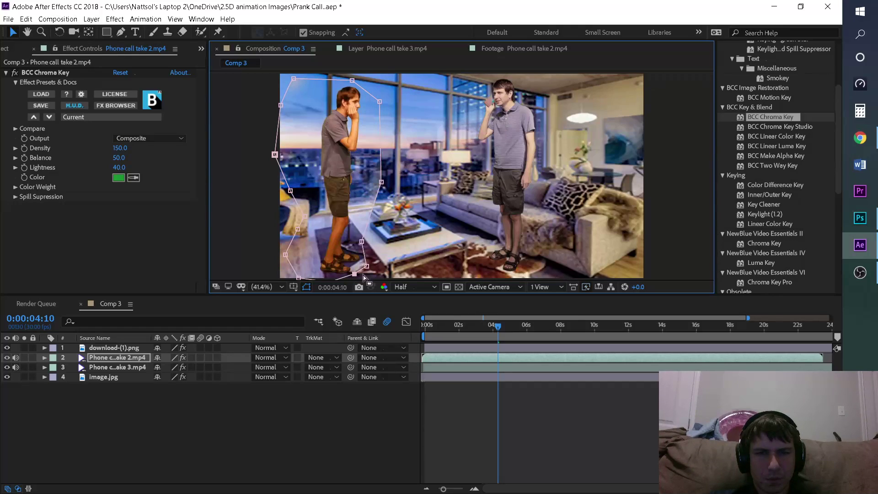
- Preview the opening seconds and shift the Phone call take 2 layer earlier in time so its clip ends at about 20 s
{"action": "left_click_drag", "start_coordinate": [498, 327], "coordinate": [404, 329]}
{"action": "key", "text": "space"}
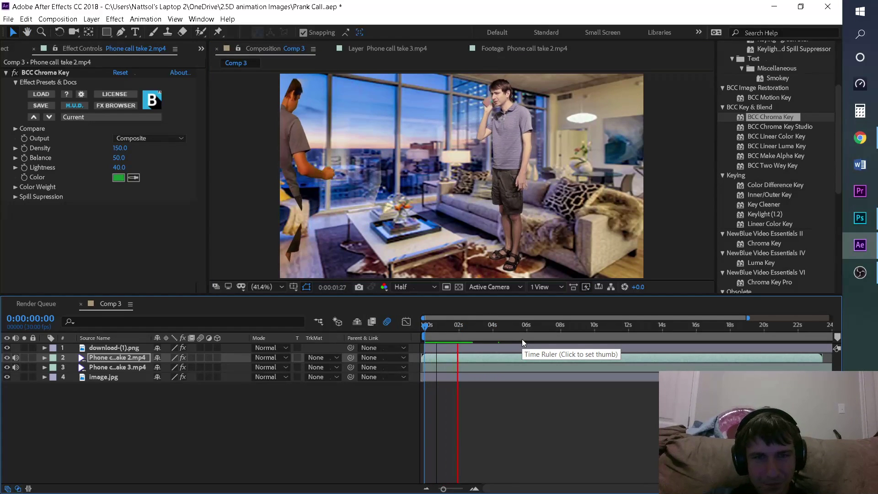
{"action": "left_click_drag", "start_coordinate": [494, 326], "coordinate": [475, 325]}
{"action": "key", "text": "space"}
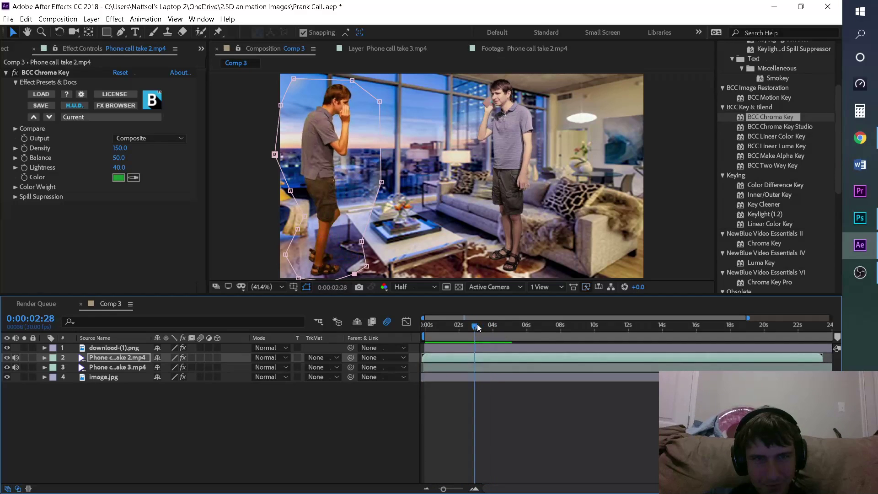
{"action": "key", "text": "space"}
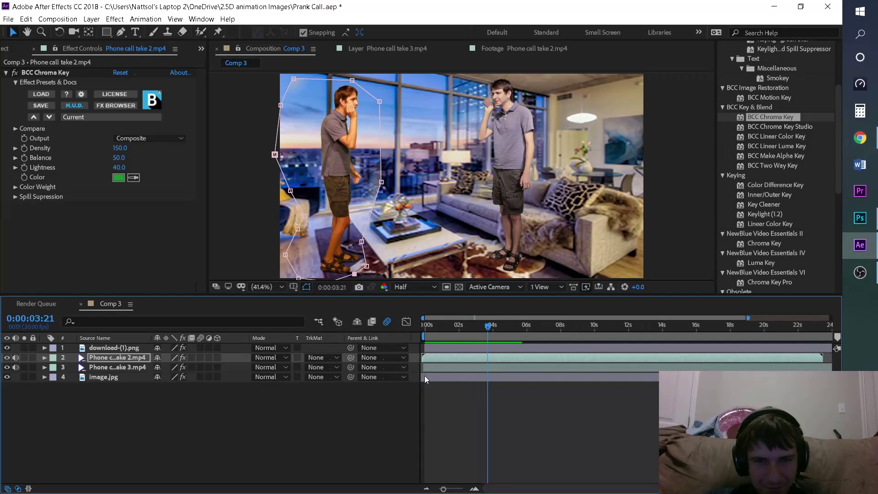
{"action": "left_click_drag", "start_coordinate": [423, 360], "coordinate": [454, 359]}
- Select the download-(1).png and Phone call take 3 layers, delay both to start at about 2.4 s, and preview the timing
{"action": "left_click", "coordinate": [451, 366]}
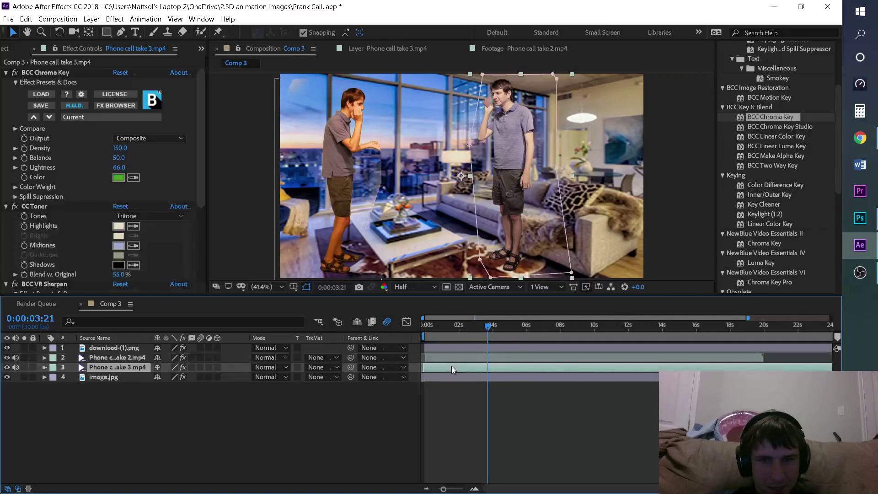
{"action": "left_click", "coordinate": [453, 344], "text": "shift"}
{"action": "left_click", "coordinate": [459, 367]}
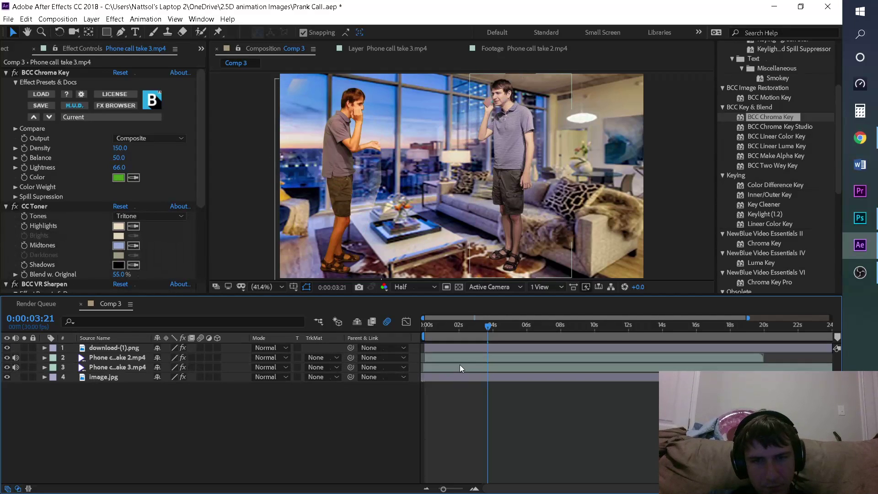
{"action": "left_click", "coordinate": [471, 341]}
{"action": "left_click", "coordinate": [466, 348], "text": "ctrl"}
{"action": "left_click_drag", "start_coordinate": [456, 345], "coordinate": [496, 348]}
{"action": "key", "text": "Home"}
{"action": "key", "text": "space"}
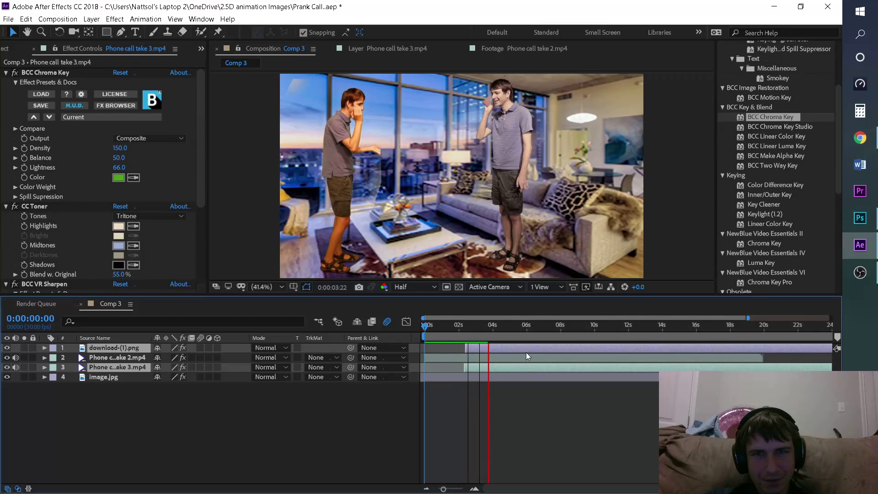
{"action": "key", "text": "space"}
- Delay download-(1).png and Phone call take 3 together to start at about 4 s and preview the result from the beginning
{"action": "left_click_drag", "start_coordinate": [511, 346], "coordinate": [536, 346]}
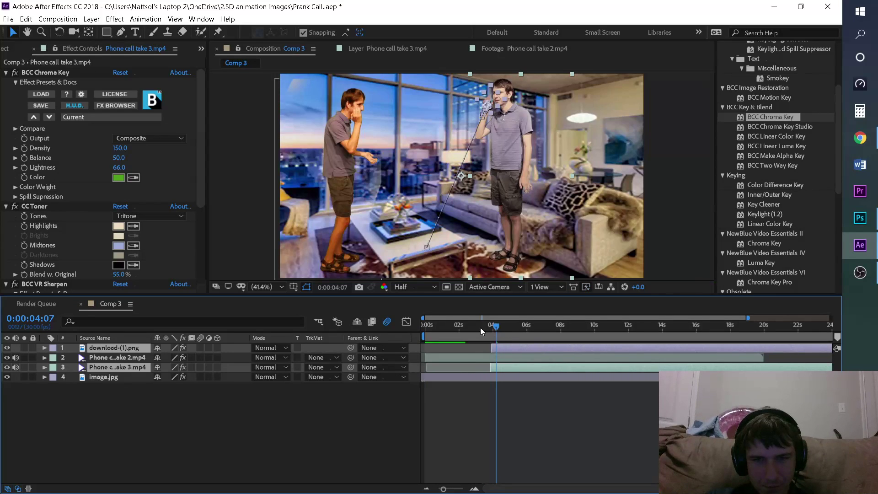
{"action": "key", "text": "Home"}
{"action": "key", "text": "space"}
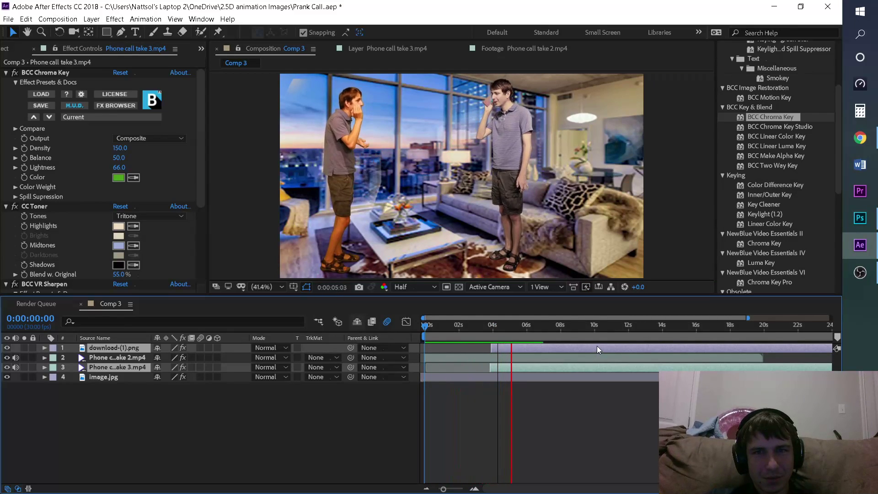
{"action": "left_click_drag", "start_coordinate": [533, 325], "coordinate": [473, 320]}
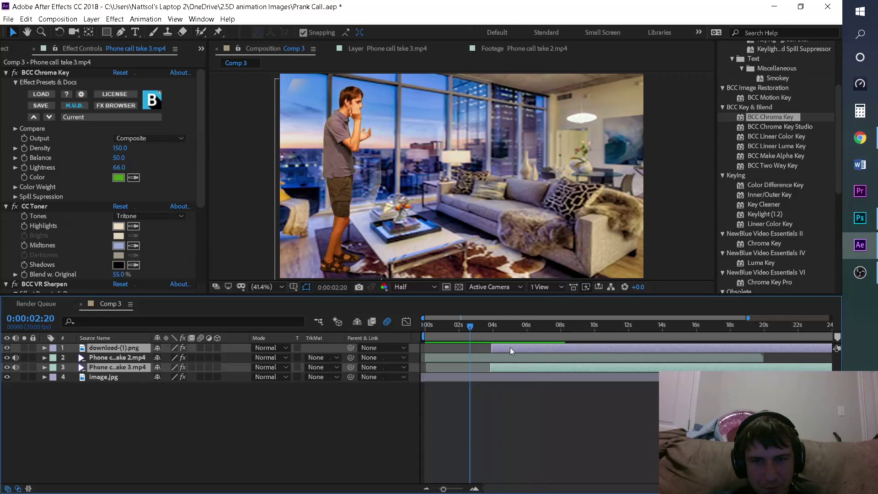
- Delay download-(1).png and Phone call take 3 together to start at about 7 s and play the composition to check the timing
{"action": "left_click_drag", "start_coordinate": [510, 347], "coordinate": [559, 347]}
{"action": "left_click", "coordinate": [421, 325]}
{"action": "key", "text": "space"}
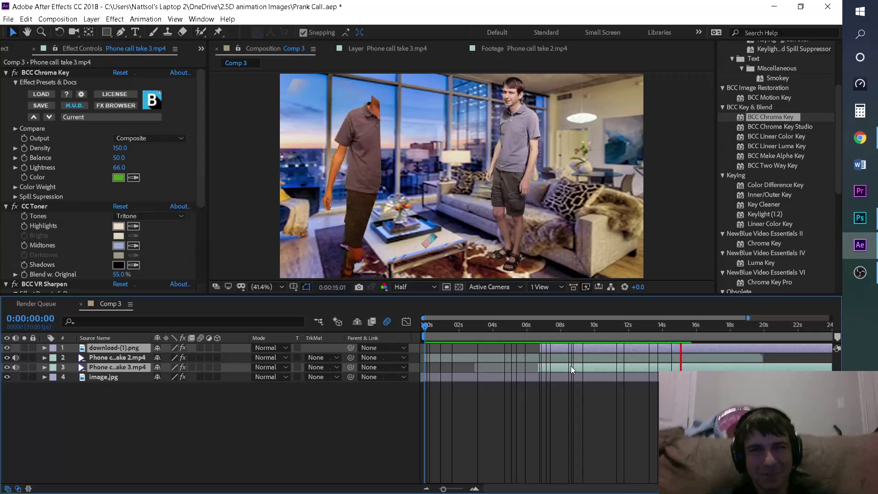
{"action": "key", "text": "space"}
{"action": "left_click_drag", "start_coordinate": [677, 336], "coordinate": [325, 333]}
{"action": "key", "text": "space"}
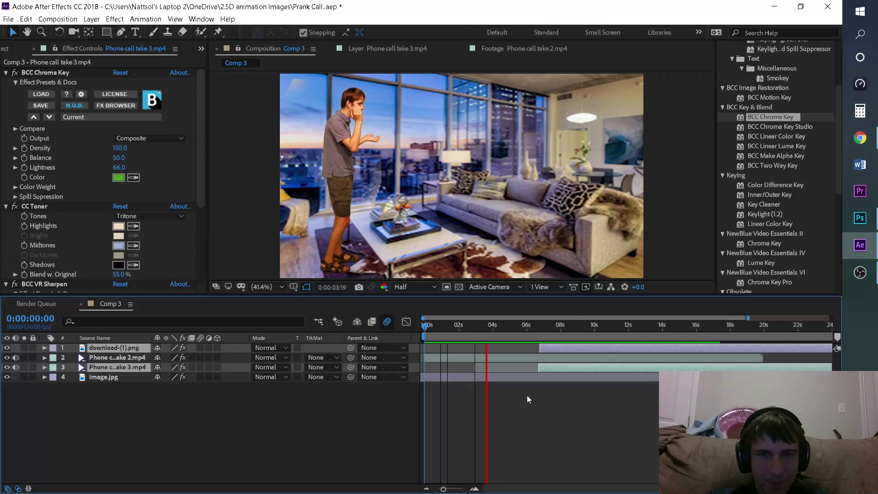
{"action": "key", "text": "space"}
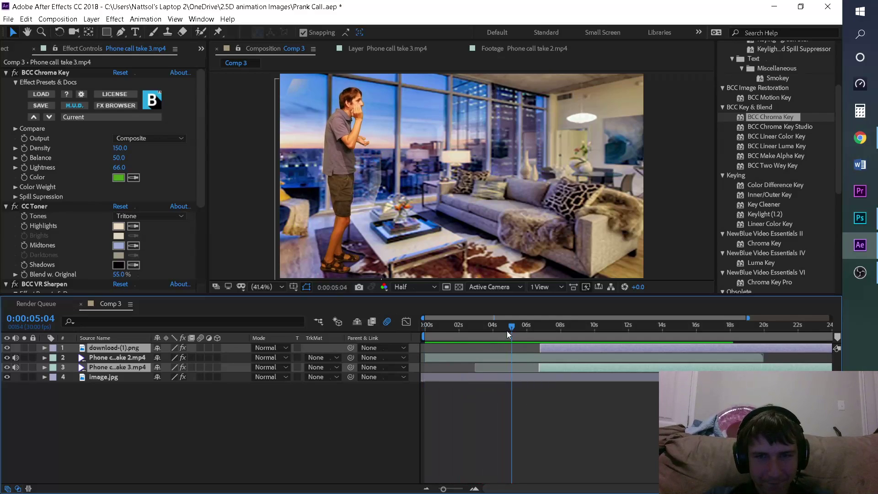
- Extend the Phone call take 2 mask around the man's outstretched hand at 3:23
{"action": "left_click_drag", "start_coordinate": [506, 325], "coordinate": [489, 334]}
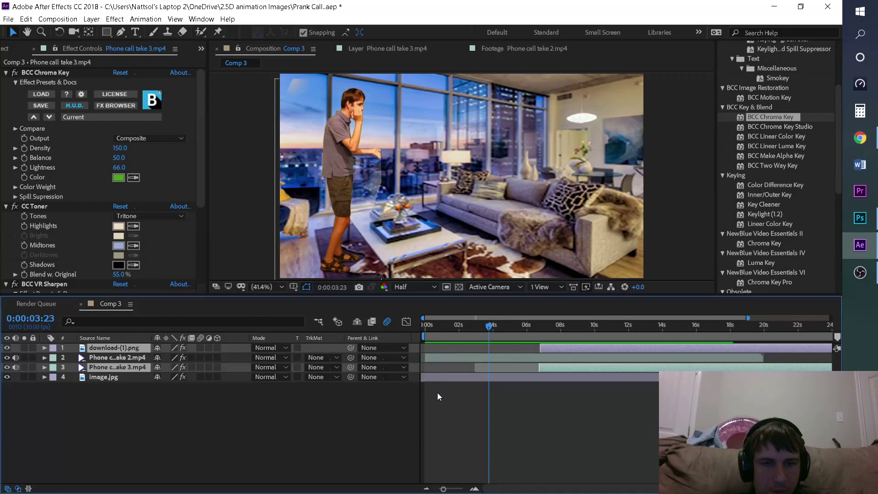
{"action": "left_click", "coordinate": [524, 358]}
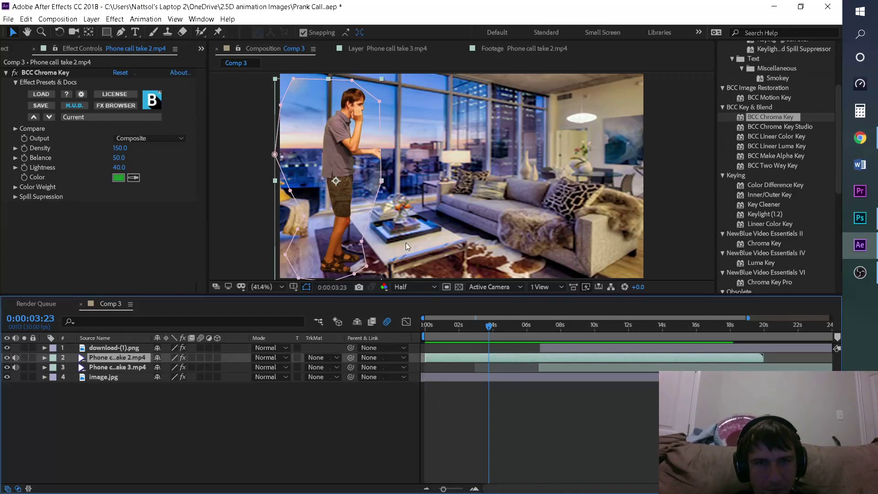
{"action": "left_click_drag", "start_coordinate": [381, 180], "coordinate": [395, 156]}
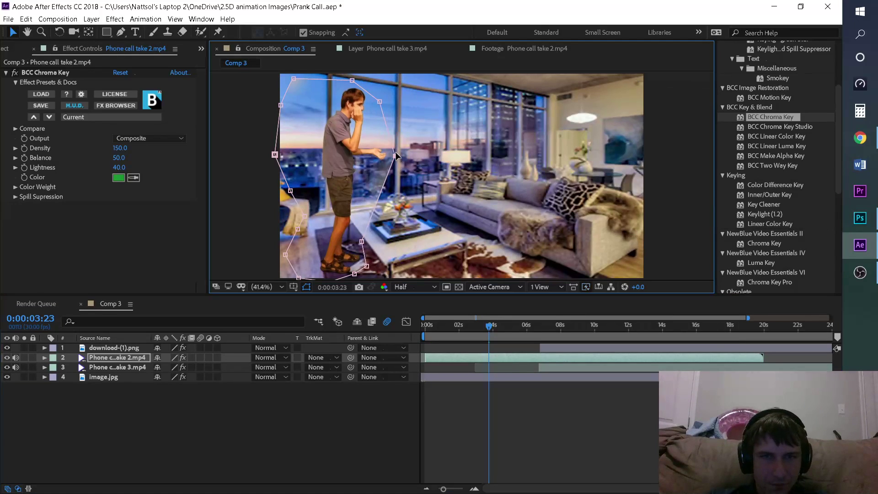
- Resample the BCC Chroma Key color of Phone call take 2 from the green beside the man, set Density to 97, and preview the key
{"action": "left_click", "coordinate": [136, 178]}
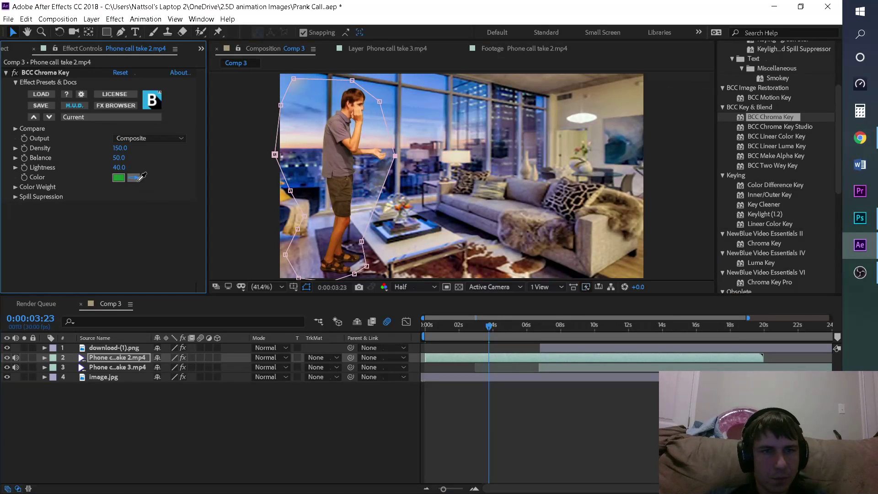
{"action": "left_click", "coordinate": [318, 129]}
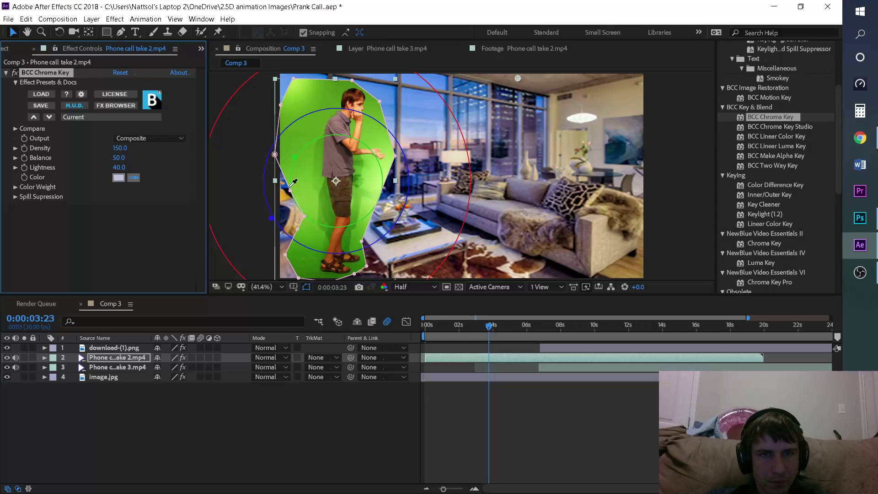
{"action": "left_click", "coordinate": [315, 169]}
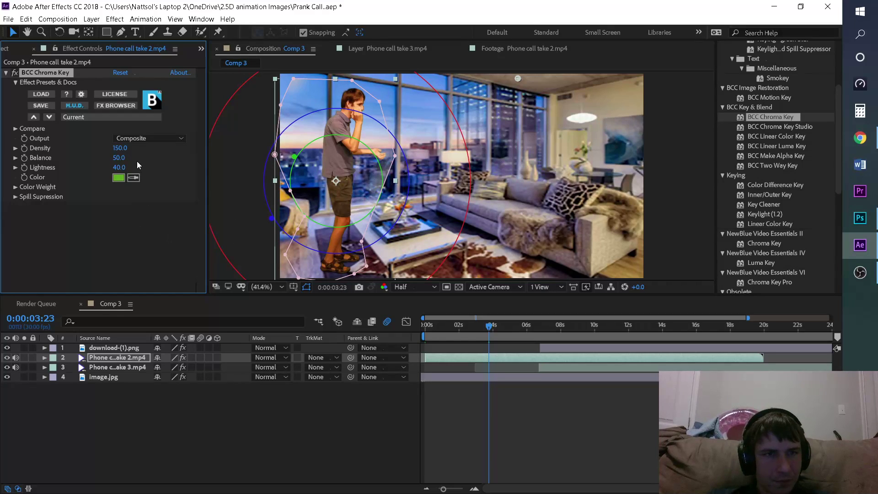
{"action": "left_click_drag", "start_coordinate": [121, 150], "coordinate": [89, 143]}
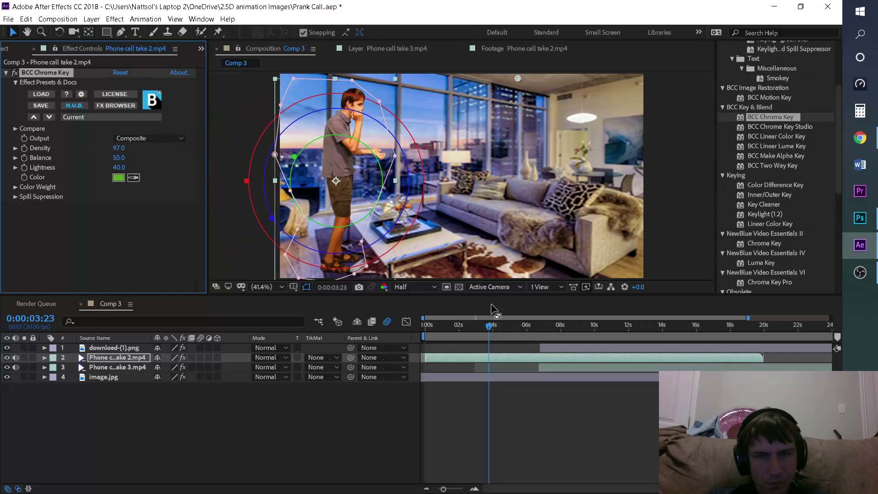
{"action": "key", "text": "Home"}
{"action": "key", "text": "space"}
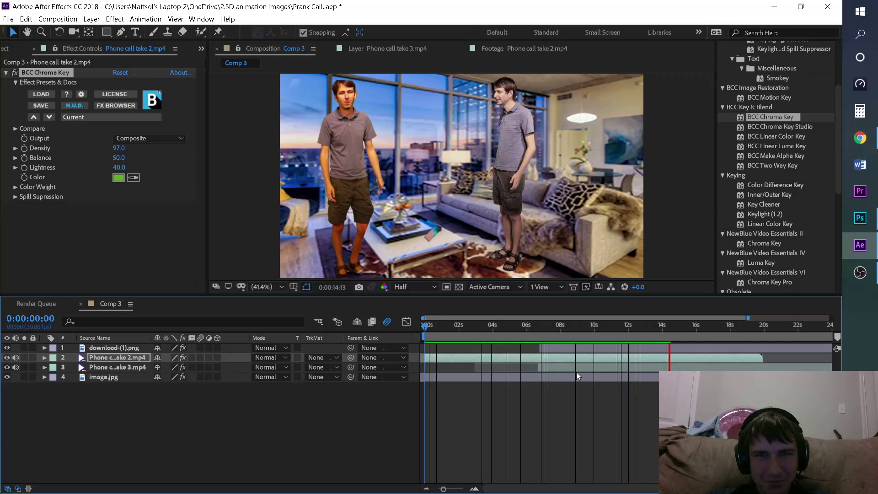
{"action": "key", "text": "space"}
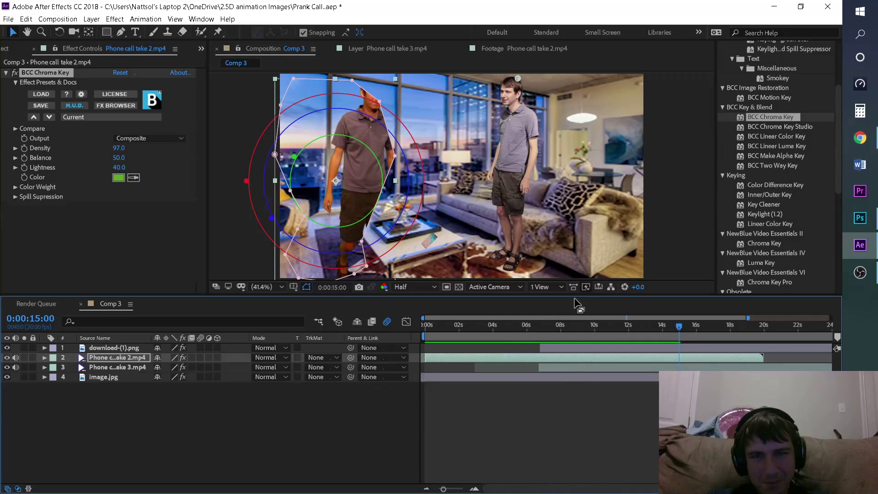
- Move the Phone call take 2 mask vertex beside the head further outward near 13:11 and replay that section
{"action": "left_click_drag", "start_coordinate": [647, 326], "coordinate": [625, 328]}
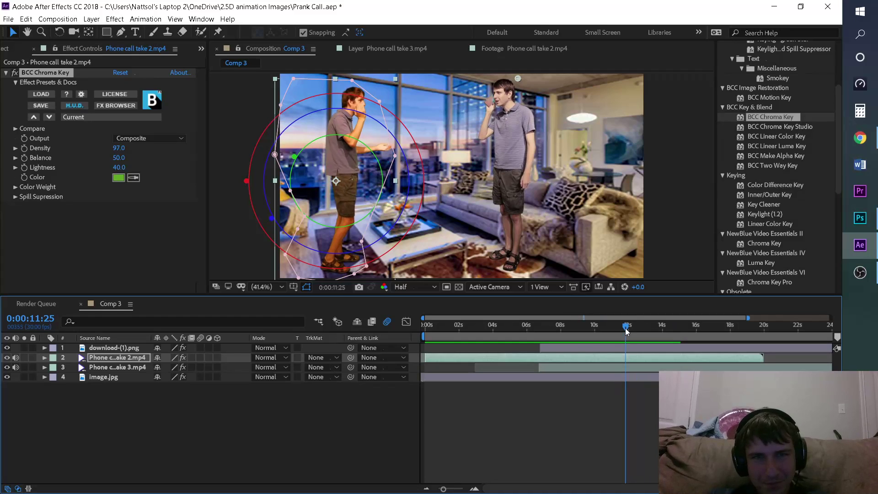
{"action": "key", "text": "space"}
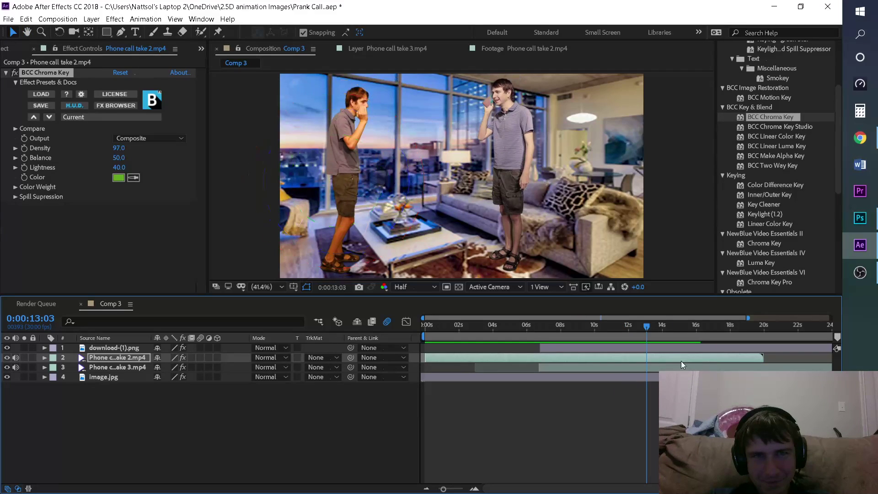
{"action": "key", "text": "space"}
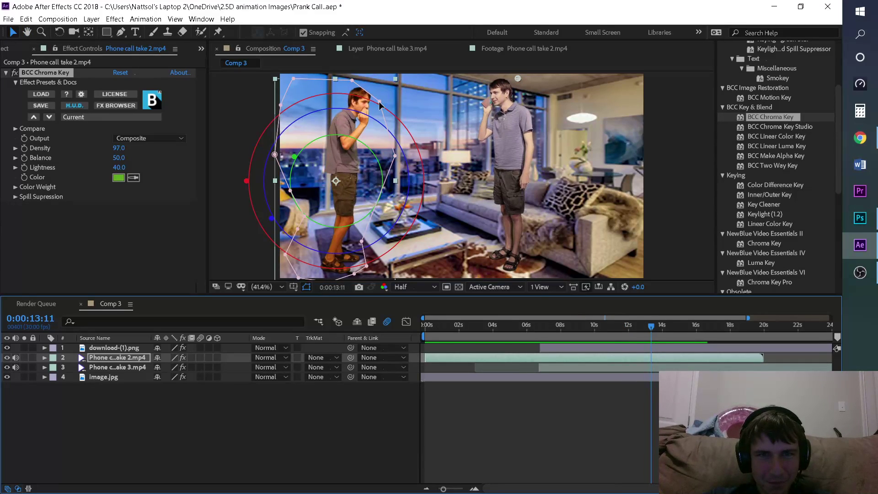
{"action": "left_click", "coordinate": [385, 92]}
{"action": "left_click_drag", "start_coordinate": [386, 92], "coordinate": [388, 89]}
{"action": "key", "text": "space"}
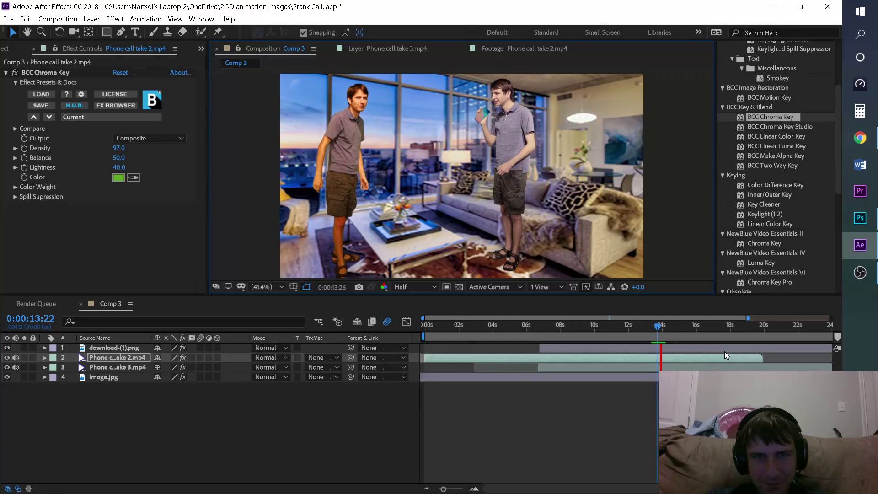
{"action": "key", "text": "space"}
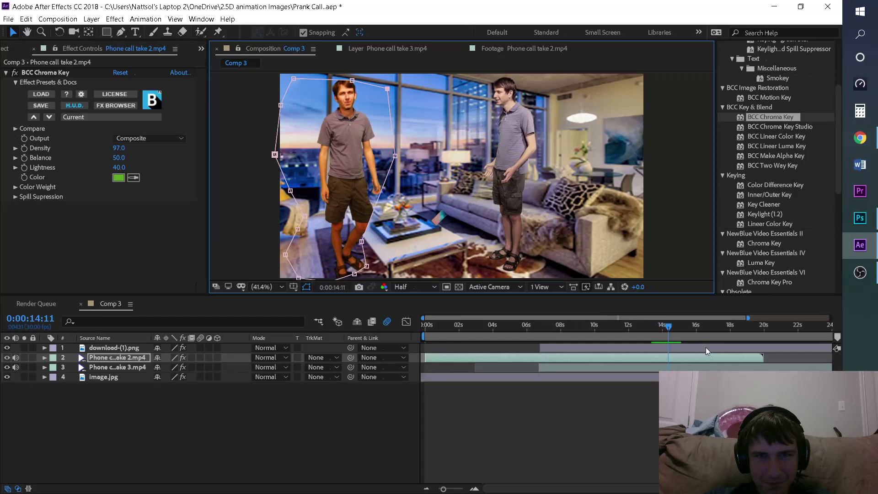
{"action": "left_click_drag", "start_coordinate": [654, 327], "coordinate": [644, 309]}
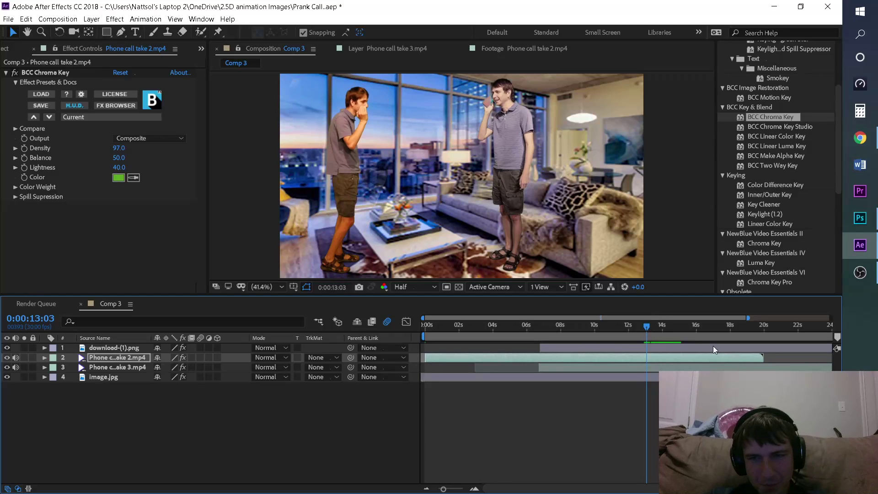
{"action": "left_click_drag", "start_coordinate": [647, 325], "coordinate": [646, 326]}
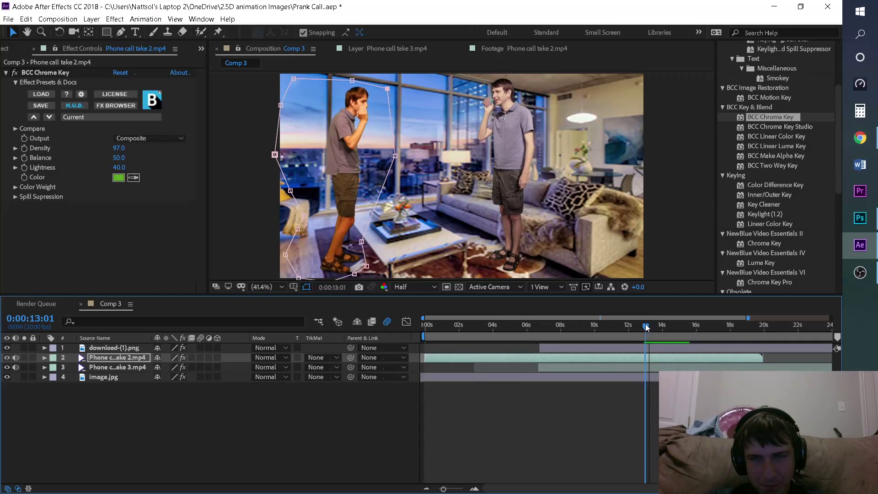
- Trim the end of the Phone call take 2 layer to about 13:01 and play the composition from the start
{"action": "left_click_drag", "start_coordinate": [762, 356], "coordinate": [643, 358]}
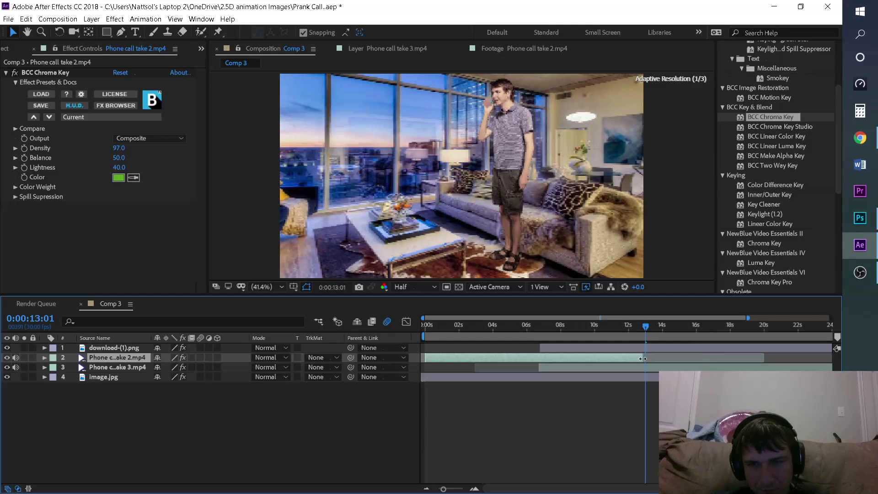
{"action": "left_click", "coordinate": [421, 320]}
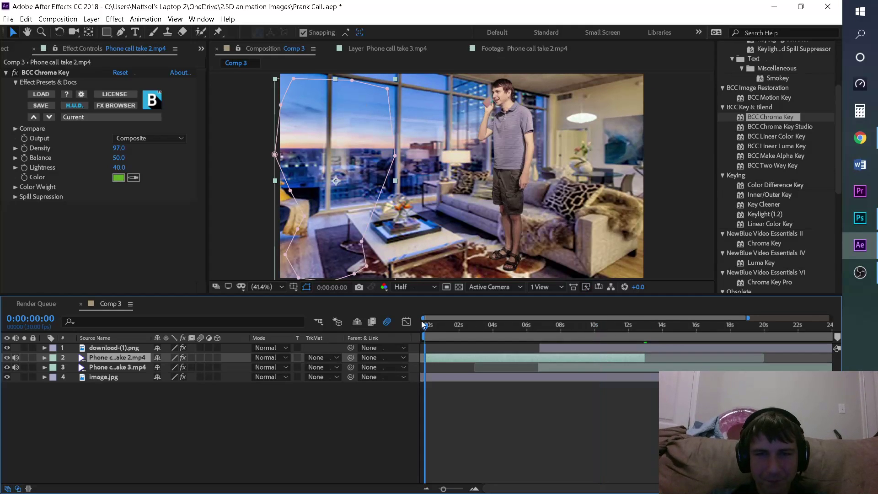
{"action": "key", "text": "space"}
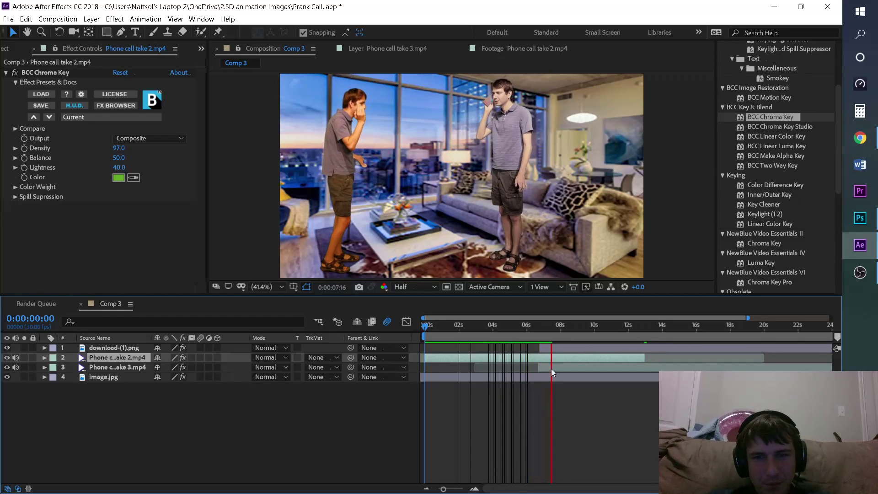
{"action": "left_click", "coordinate": [864, 145]}
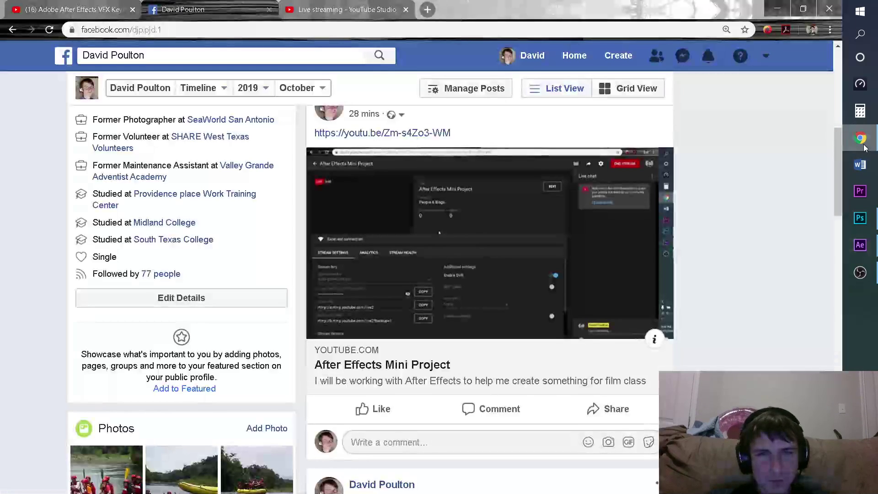
{"action": "left_click", "coordinate": [682, 57]}
{"action": "left_click", "coordinate": [681, 62]}
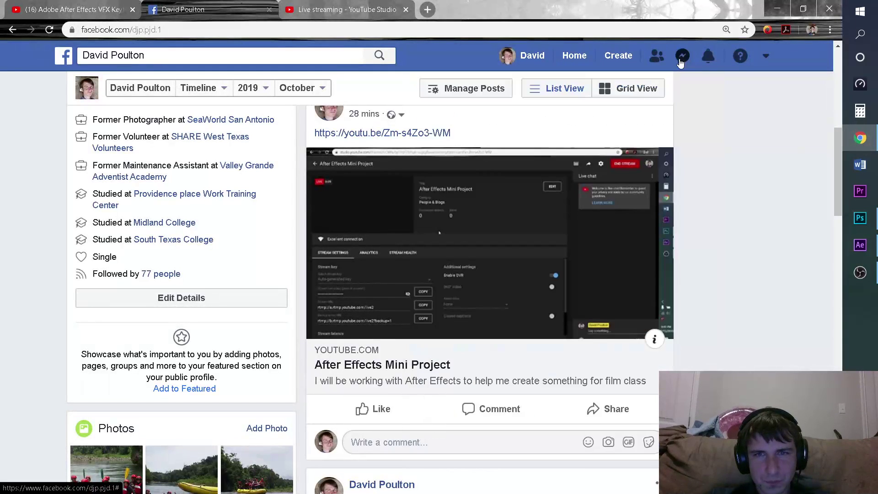
{"action": "left_click", "coordinate": [860, 245]}
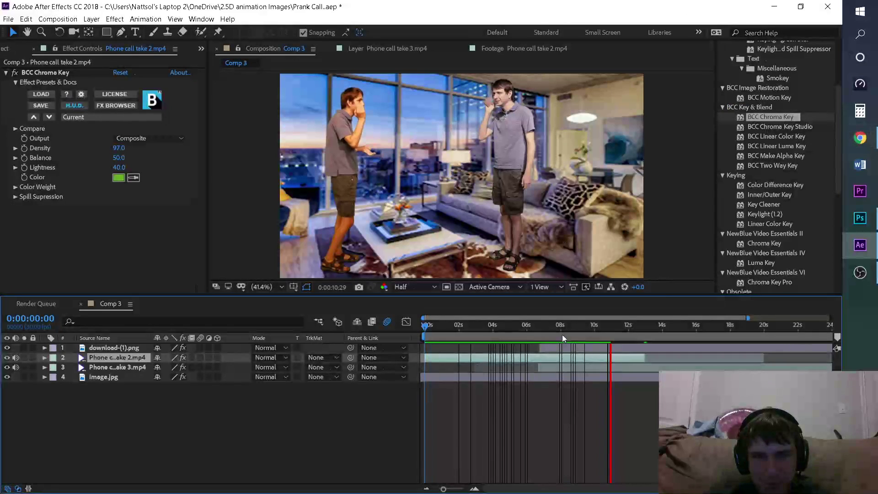
- Restart the composition preview from the first frame
{"action": "key", "text": "space"}
{"action": "key", "text": "space"}
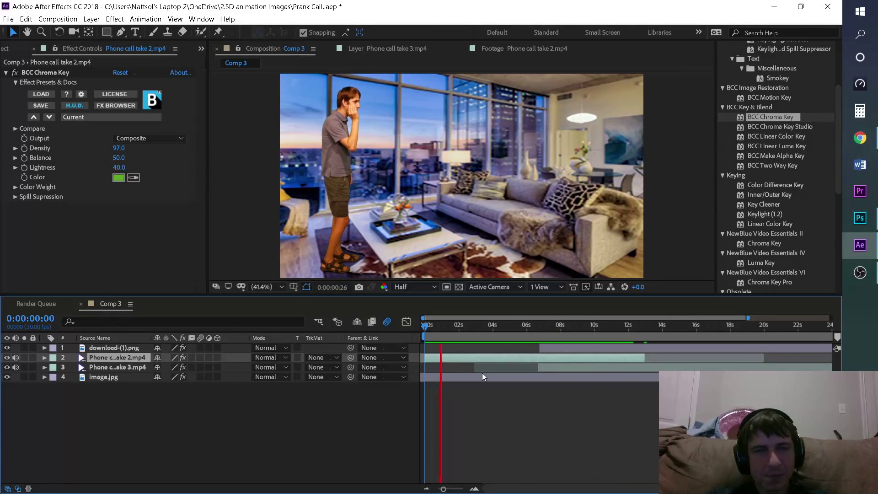
- Search the effects and presets for toner and for colorize
{"action": "scroll", "coordinate": [783, 133], "scroll_direction": "up", "scroll_amount": 3}
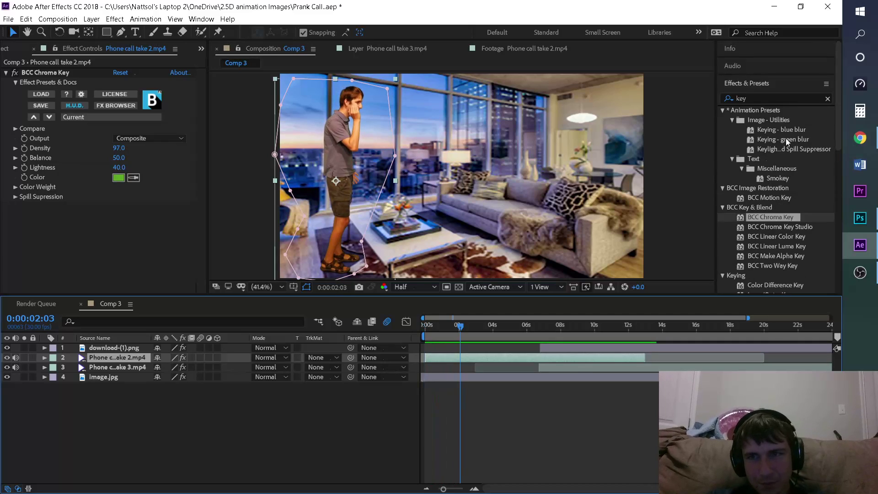
{"action": "left_click", "coordinate": [771, 100]}
{"action": "type", "text": "toner"}
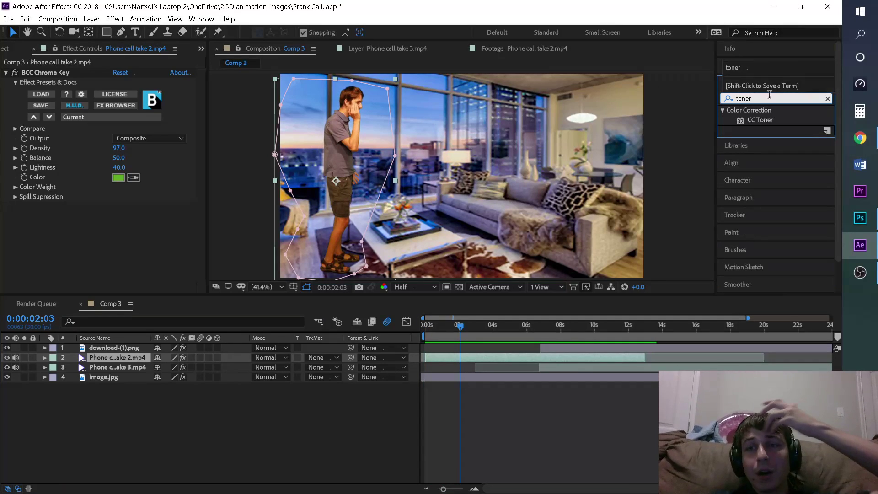
{"action": "left_click", "coordinate": [743, 102]}
{"action": "type", "text": "colorize"}
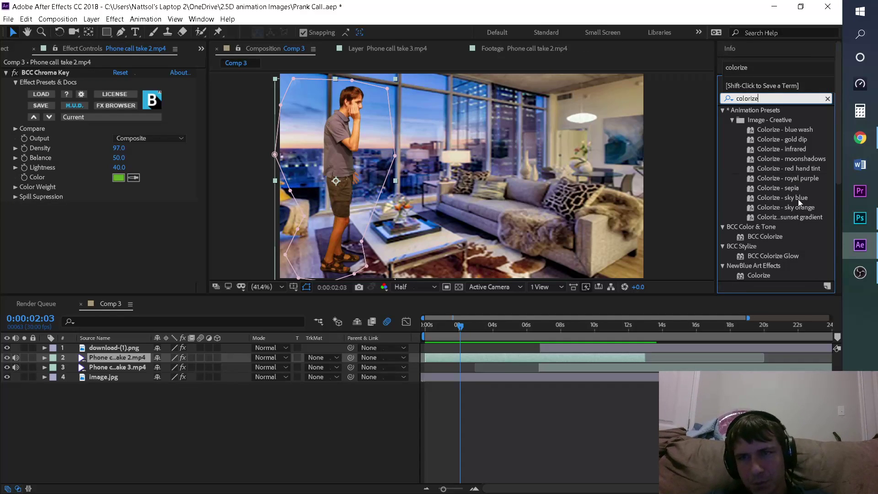
- Try the Colorize - blue wash preset on download-(1).png with a hue of -31°, and undo the changes
{"action": "left_click_drag", "start_coordinate": [806, 130], "coordinate": [550, 351]}
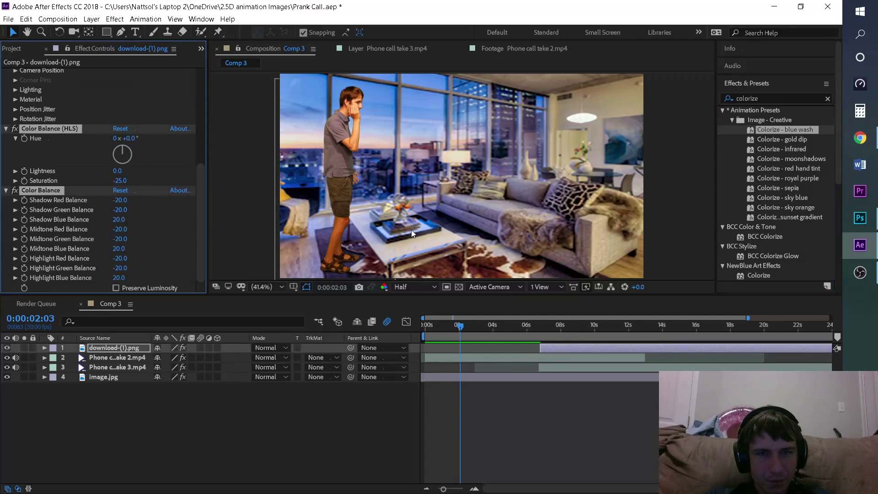
{"action": "left_click_drag", "start_coordinate": [122, 151], "coordinate": [118, 154]}
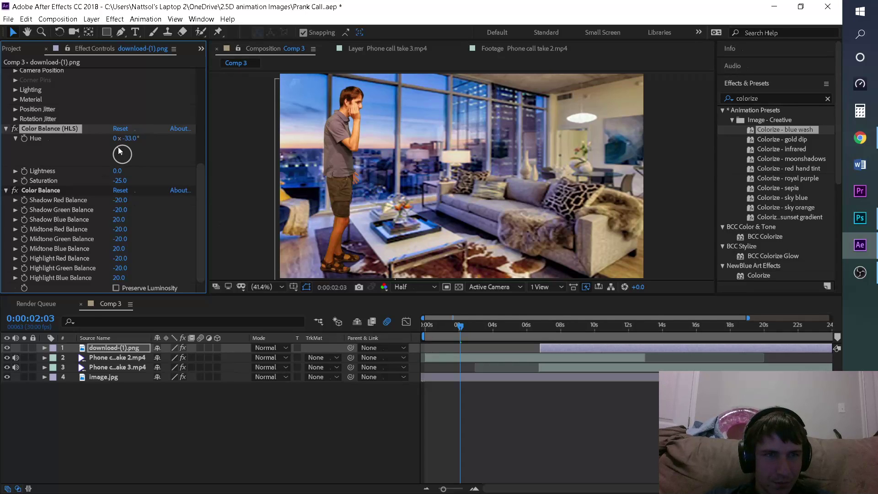
{"action": "scroll", "coordinate": [127, 172], "scroll_direction": "up", "scroll_amount": 6}
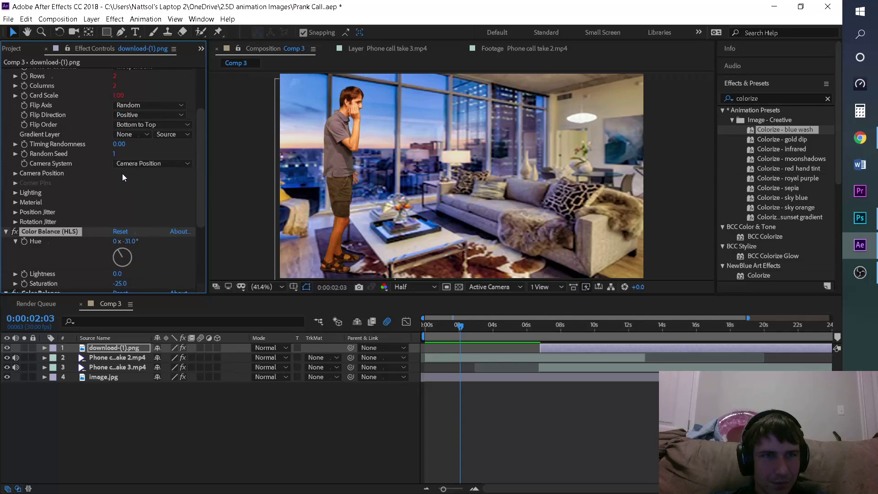
{"action": "scroll", "coordinate": [122, 177], "scroll_direction": "down", "scroll_amount": 5}
{"action": "left_click_drag", "start_coordinate": [121, 204], "coordinate": [162, 204]}
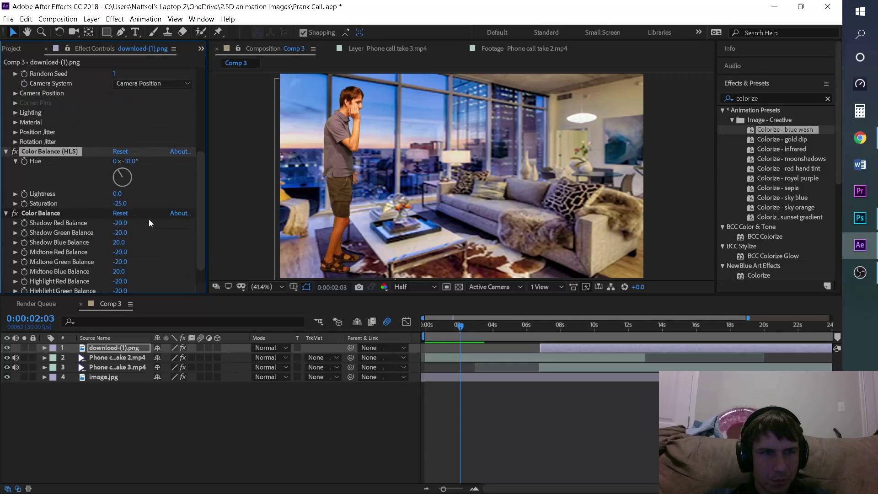
{"action": "left_click_drag", "start_coordinate": [536, 323], "coordinate": [573, 322]}
{"action": "key", "text": "ctrl+z"}
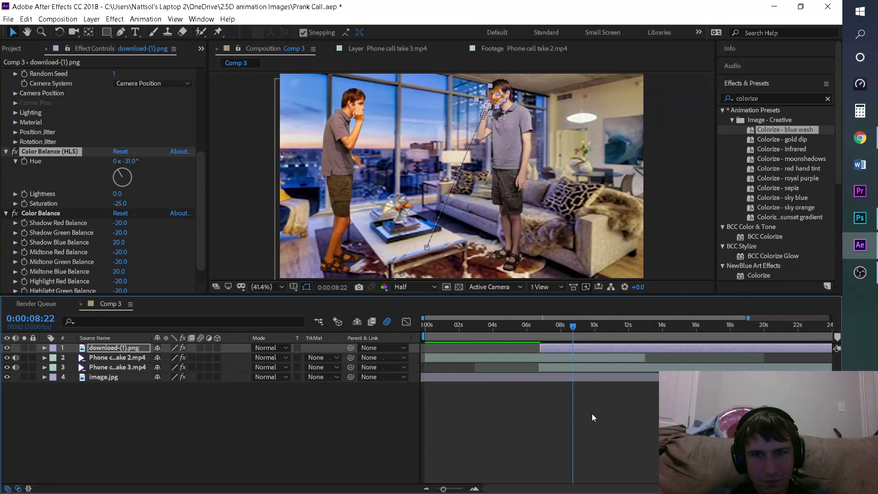
{"action": "key", "text": "ctrl+z"}
{"action": "key", "text": "ctrl+z"}
{"action": "key", "text": "ctrl+z"}
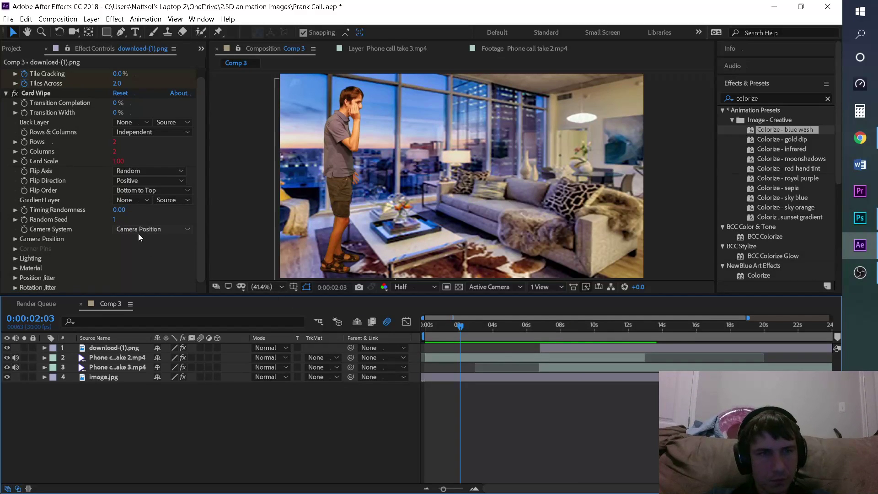
- Collapse the Card Wipe and Cracked Tiles settings of download-(1).png
{"action": "scroll", "coordinate": [135, 245], "scroll_direction": "up", "scroll_amount": 1}
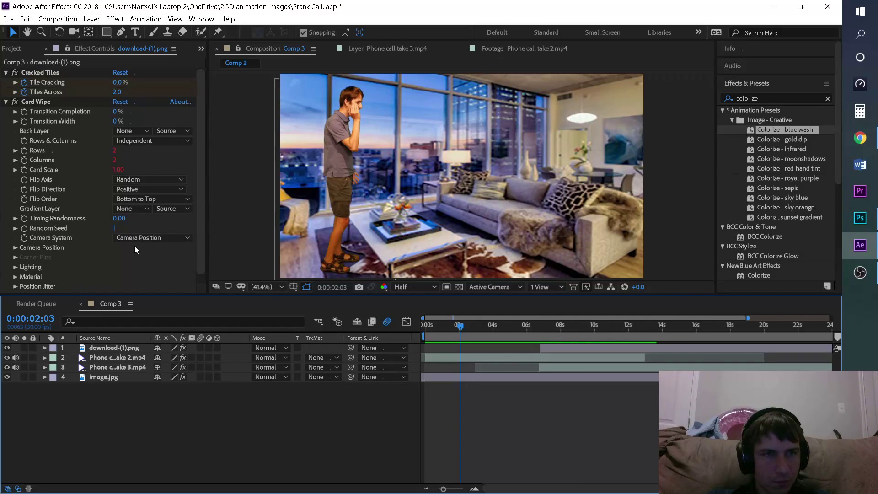
{"action": "left_click", "coordinate": [6, 102]}
{"action": "left_click", "coordinate": [6, 73]}
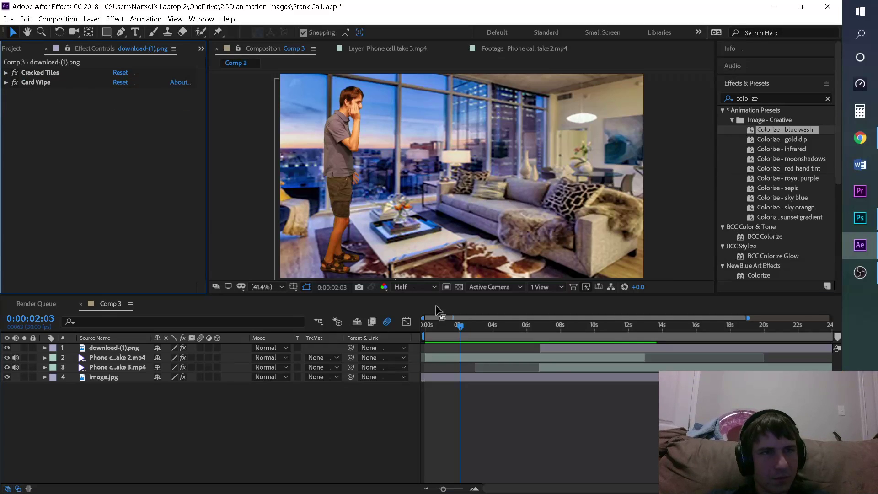
- Apply the NewBlue Colorize effect to the Phone call take 2 layer
{"action": "left_click", "coordinate": [475, 358]}
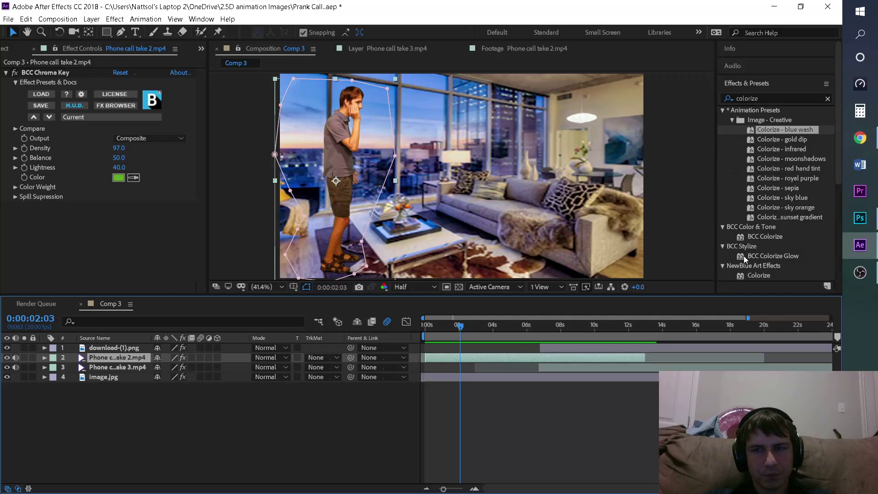
{"action": "left_click", "coordinate": [763, 256]}
{"action": "left_click_drag", "start_coordinate": [765, 274], "coordinate": [494, 358]}
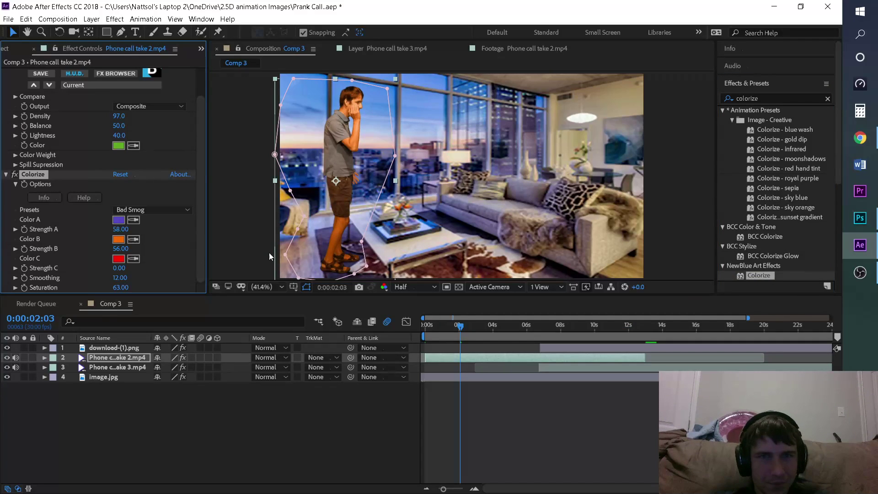
- Try a Smoothing of 0 and different Saturation values in the Colorize effect of Phone call take 2, and revert them
{"action": "left_click", "coordinate": [329, 155]}
{"action": "key", "text": "ctrl+z"}
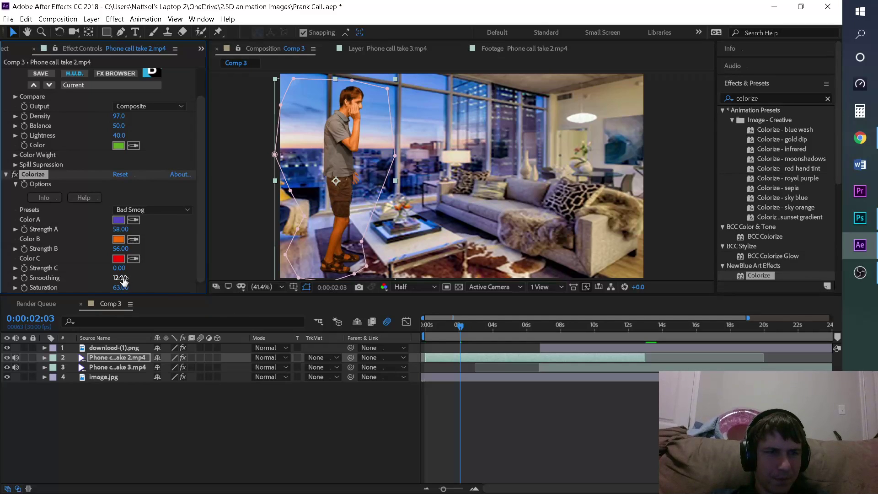
{"action": "left_click_drag", "start_coordinate": [120, 279], "coordinate": [121, 283]}
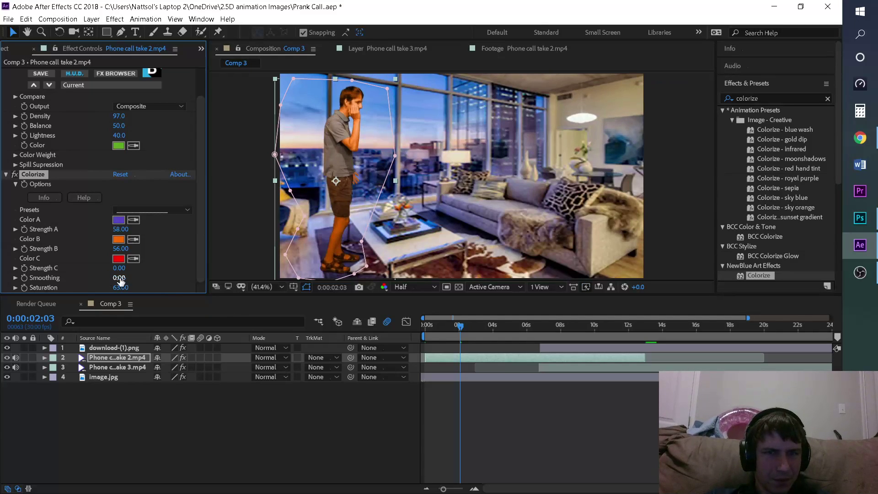
{"action": "key", "text": "ctrl+z"}
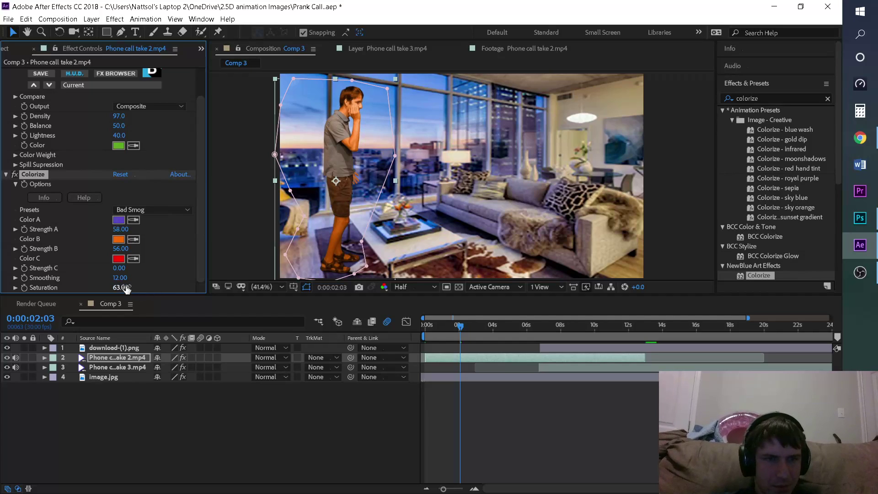
{"action": "left_click_drag", "start_coordinate": [121, 287], "coordinate": [49, 253]}
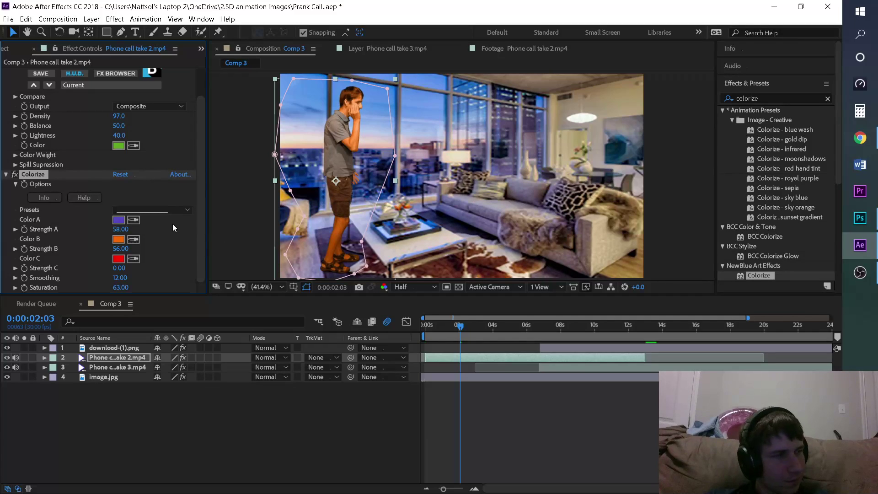
- Play the composition from the start to past 15 s to check the colorized take, and return near the beginning
{"action": "left_click_drag", "start_coordinate": [455, 324], "coordinate": [426, 324]}
{"action": "key", "text": "space"}
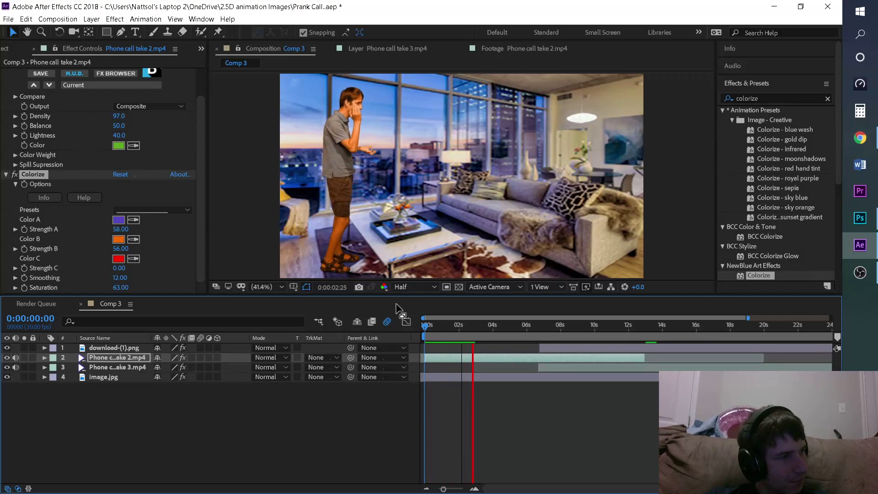
{"action": "key", "text": "space"}
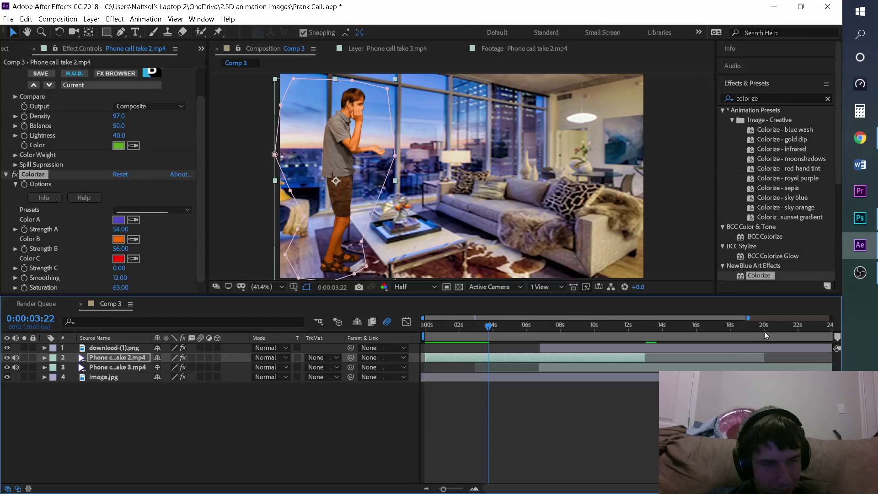
{"action": "key", "text": "space"}
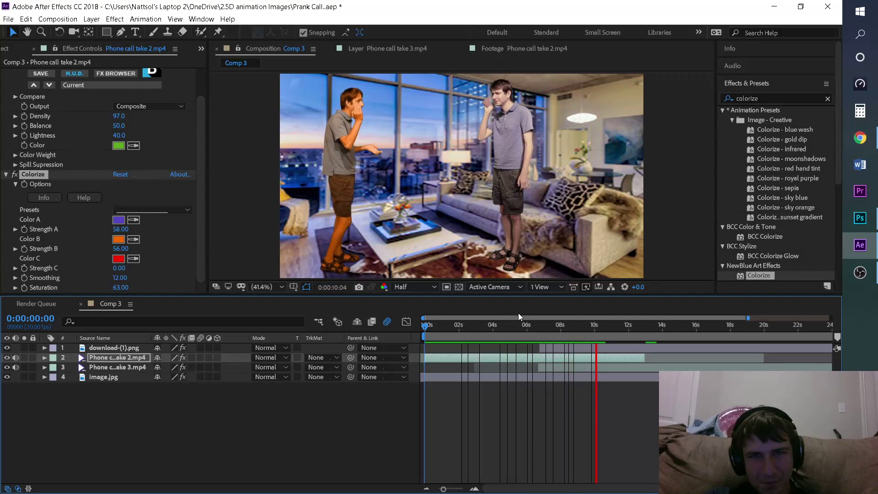
{"action": "key", "text": "space"}
{"action": "key", "text": "space"}
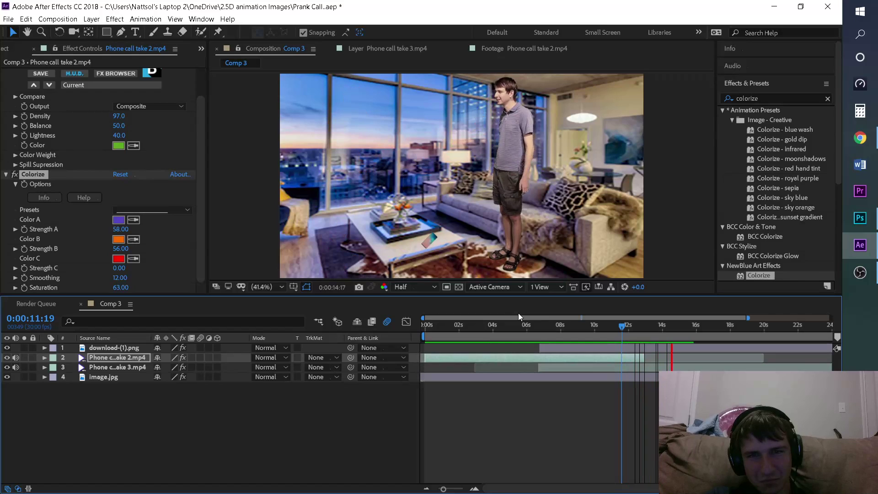
{"action": "key", "text": "space"}
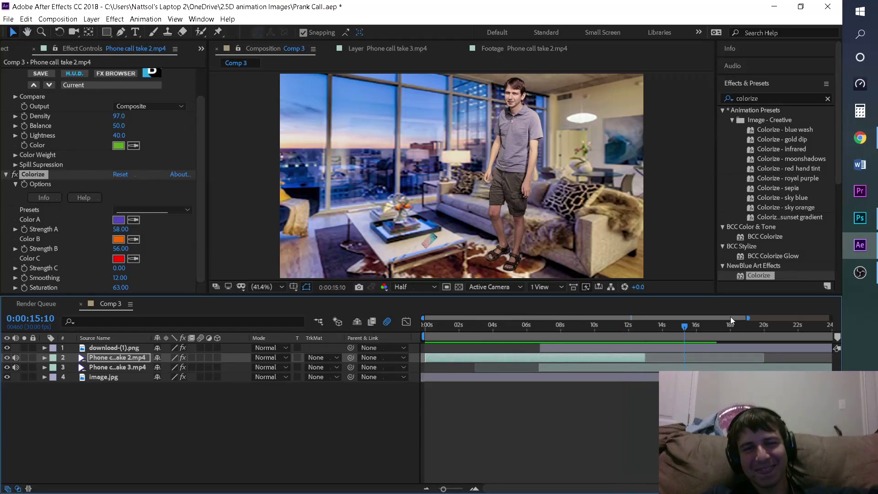
{"action": "left_click_drag", "start_coordinate": [459, 325], "coordinate": [444, 326]}
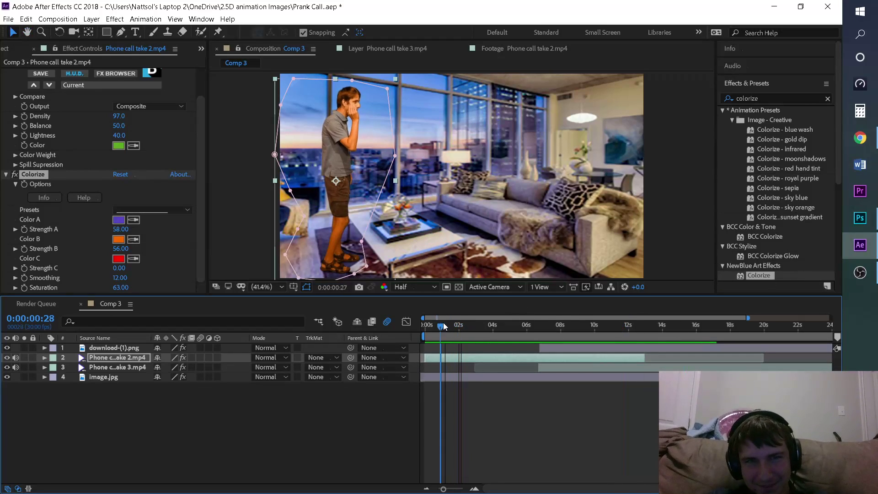
- Switch to Chrome and run a Google image search for pink cellphone
{"action": "left_click", "coordinate": [778, 146]}
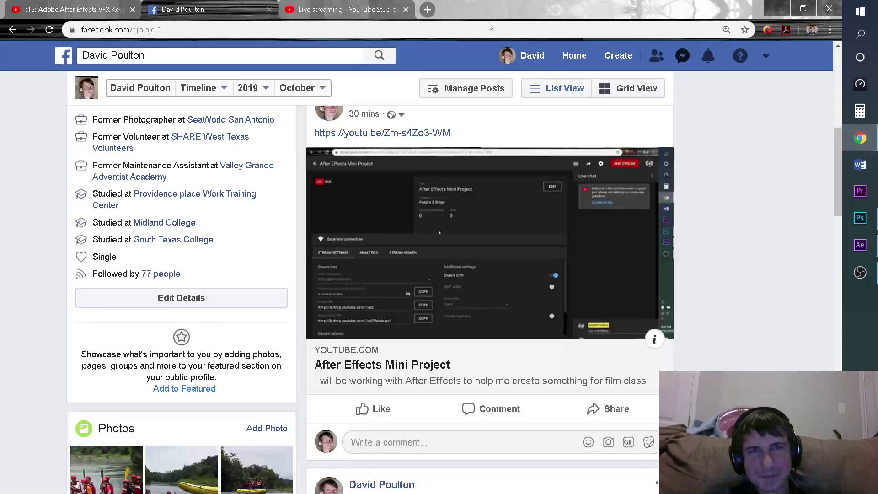
{"action": "left_click", "coordinate": [428, 10]}
{"action": "type", "text": "p"}
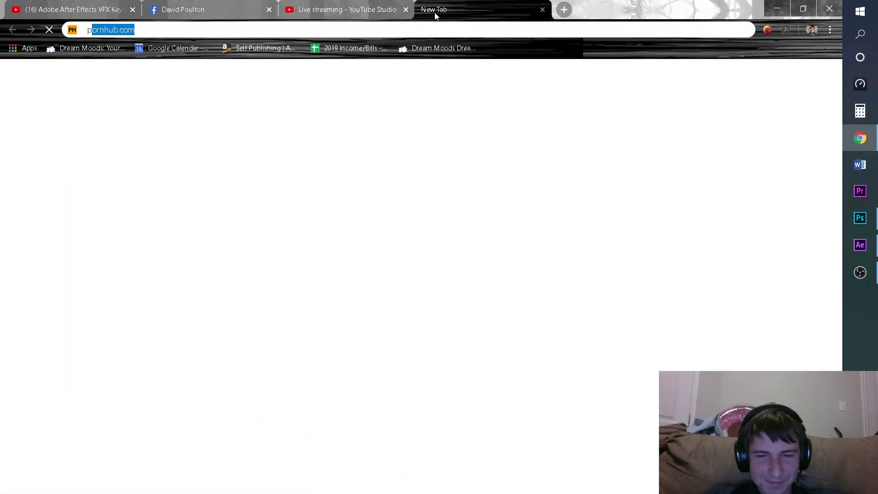
{"action": "type", "text": "ink "}
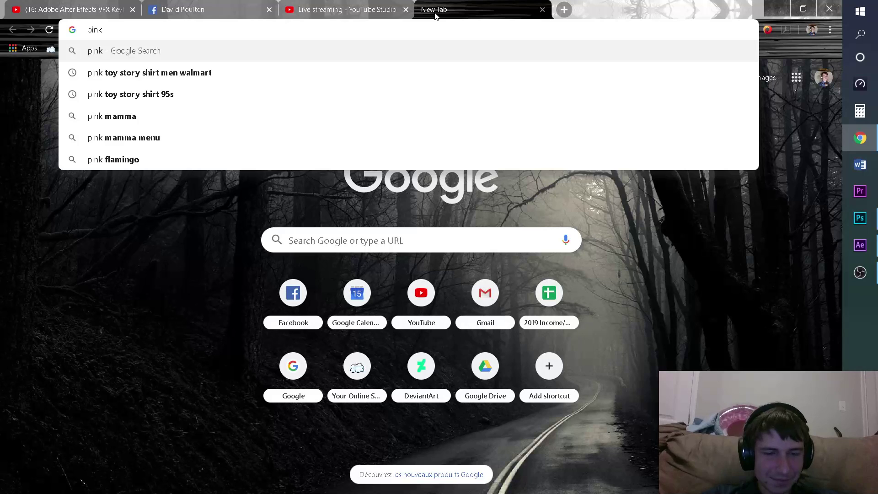
{"action": "type", "text": "cellpohone"}
{"action": "key", "text": "Return"}
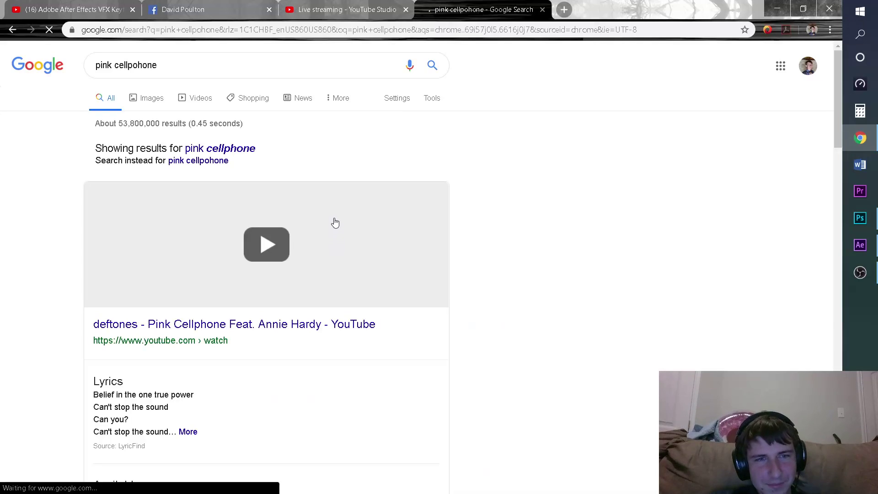
{"action": "left_click", "coordinate": [166, 102]}
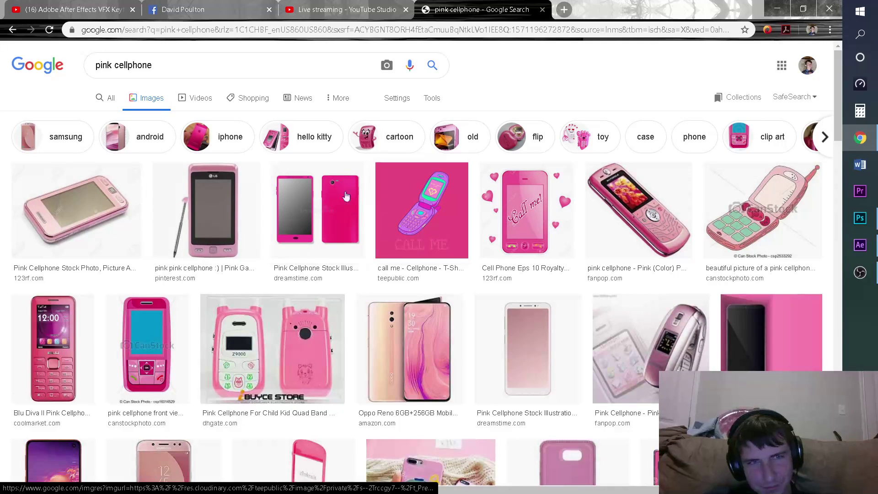
- Filter the pink cellphone image results to transparent ones and preview the pink touch-screen mobile phone picture
{"action": "left_click", "coordinate": [430, 99]}
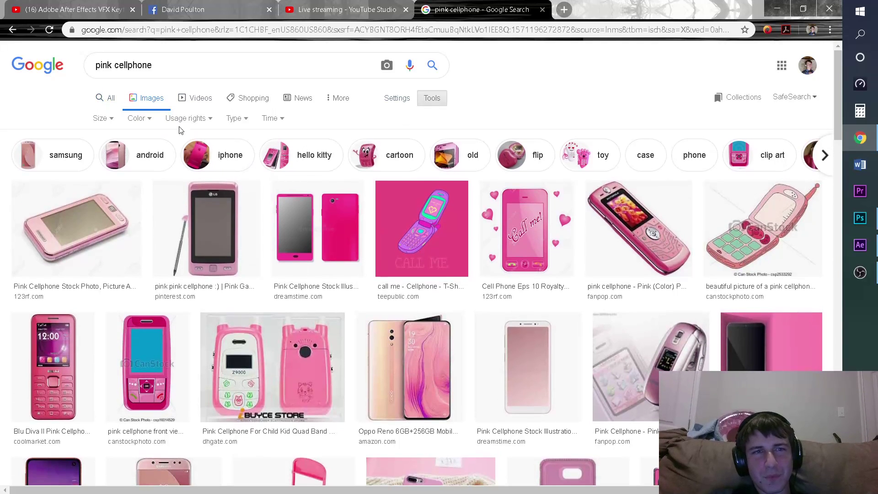
{"action": "left_click", "coordinate": [144, 123]}
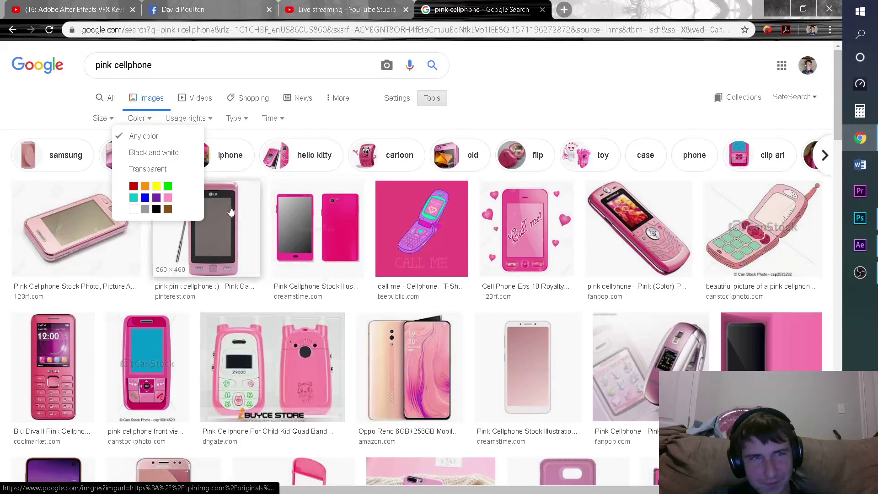
{"action": "left_click", "coordinate": [177, 168]}
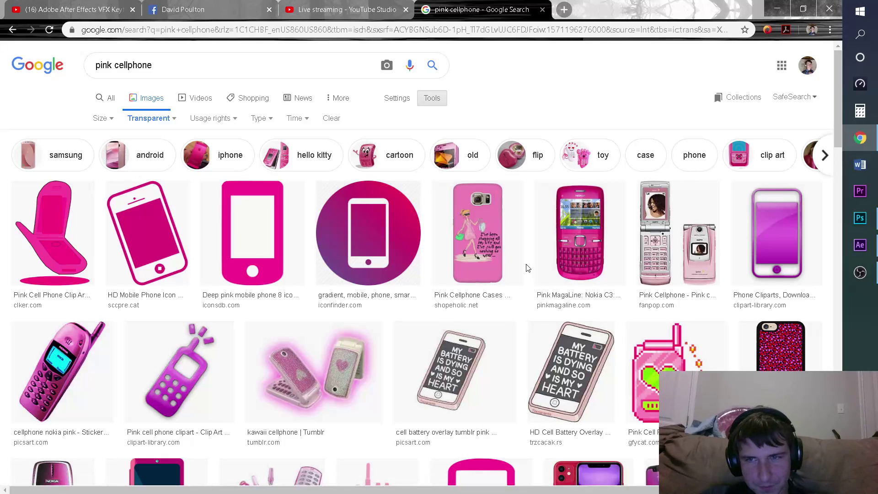
{"action": "scroll", "coordinate": [516, 267], "scroll_direction": "down", "scroll_amount": 8}
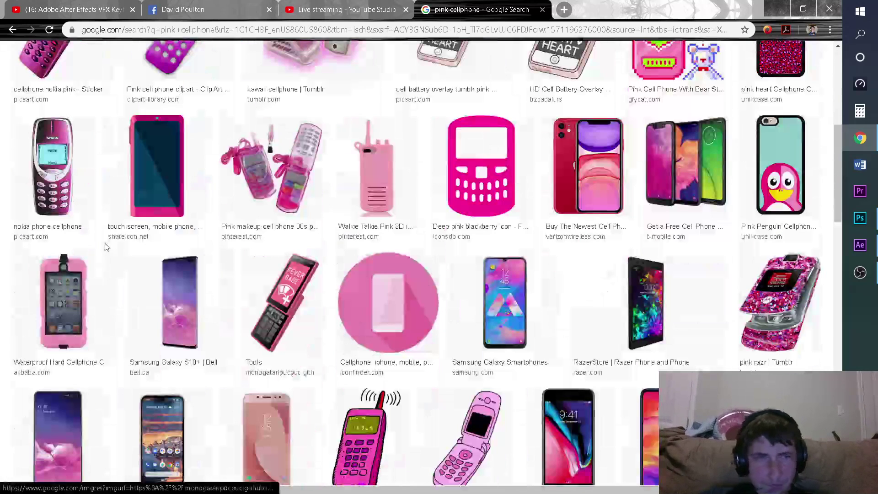
{"action": "left_click", "coordinate": [148, 198]}
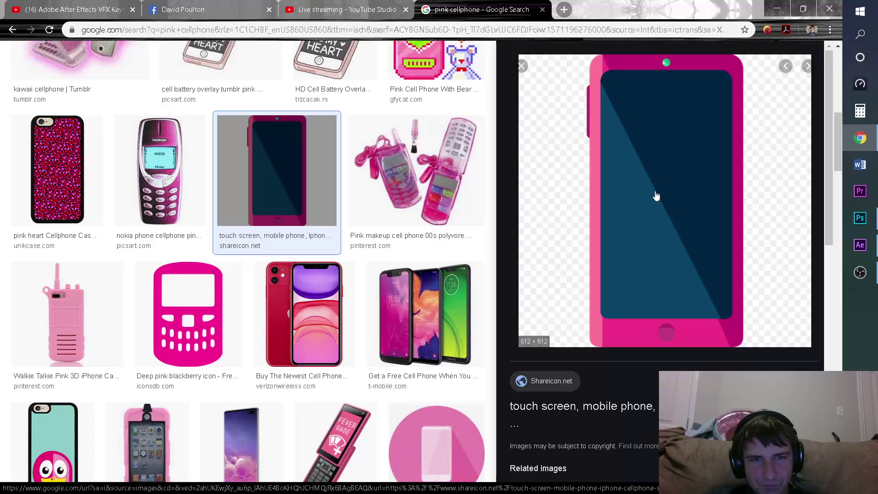
{"action": "scroll", "coordinate": [656, 196], "scroll_direction": "down", "scroll_amount": 5}
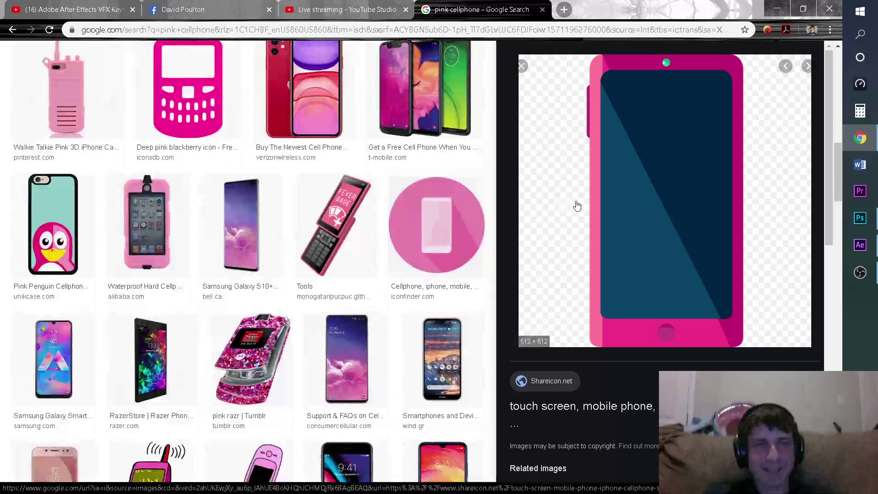
{"action": "left_click", "coordinate": [867, 247]}
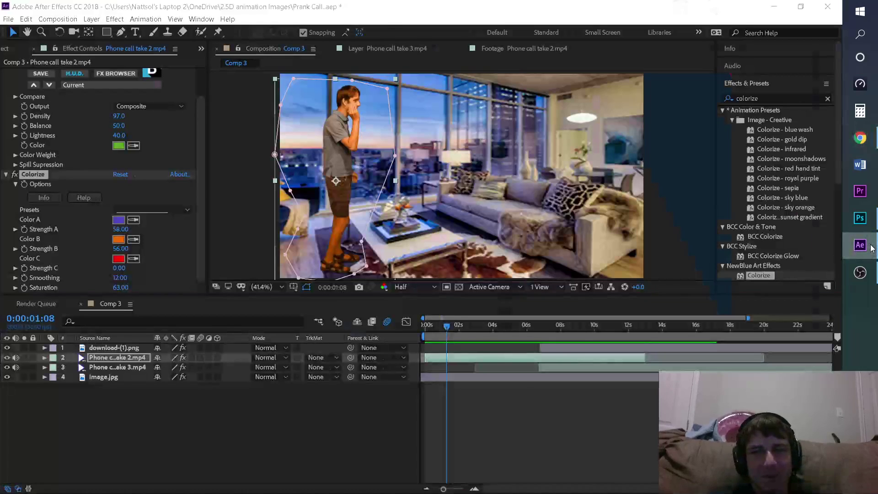
{"action": "left_click", "coordinate": [870, 248]}
{"action": "left_click", "coordinate": [866, 273]}
{"action": "left_click", "coordinate": [866, 272]}
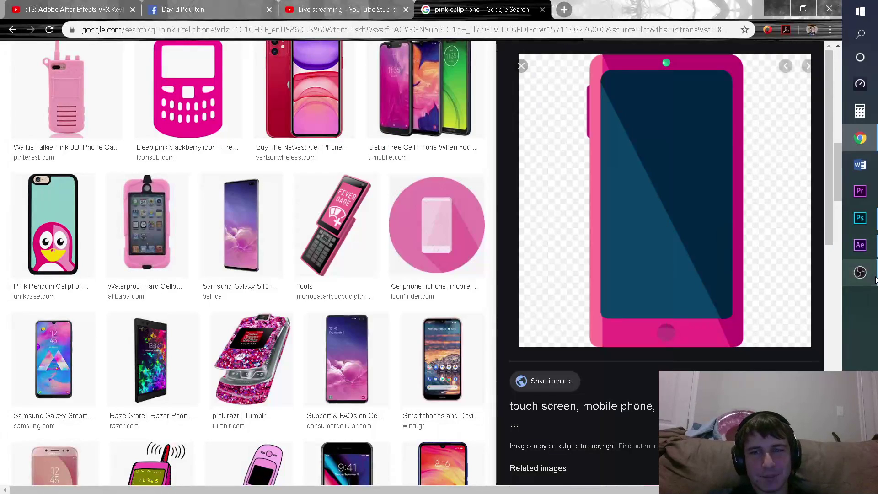
{"action": "left_click", "coordinate": [860, 218]}
{"action": "left_click", "coordinate": [860, 218]}
{"action": "left_click", "coordinate": [860, 139]}
{"action": "left_click", "coordinate": [860, 139]}
- Check the live stream post on Facebook and the stream's dashboard in YouTube Studio, and minimize Chrome
{"action": "left_click", "coordinate": [191, 5]}
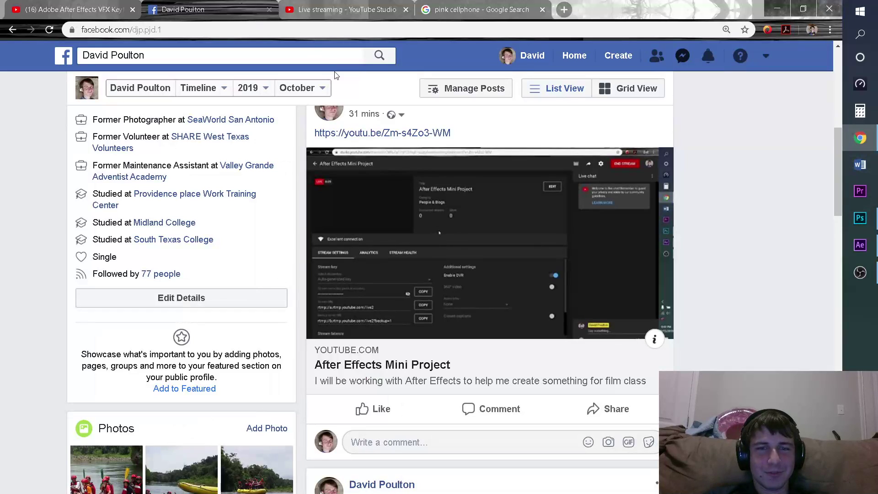
{"action": "scroll", "coordinate": [374, 129], "scroll_direction": "up", "scroll_amount": 8}
{"action": "left_click", "coordinate": [356, 10]}
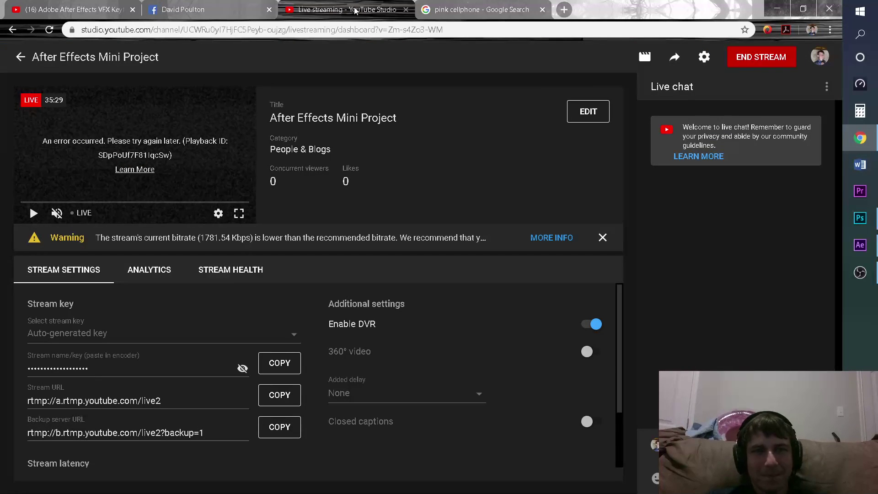
{"action": "left_click", "coordinate": [859, 138]}
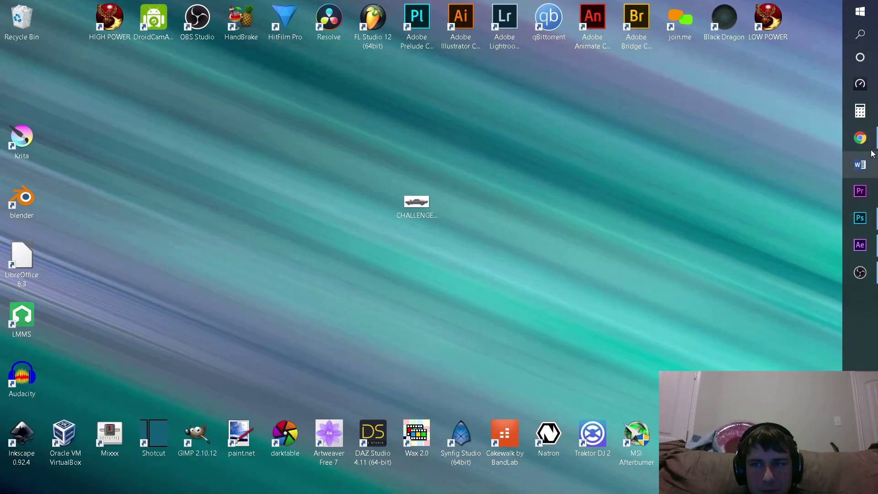
{"action": "left_click", "coordinate": [871, 147]}
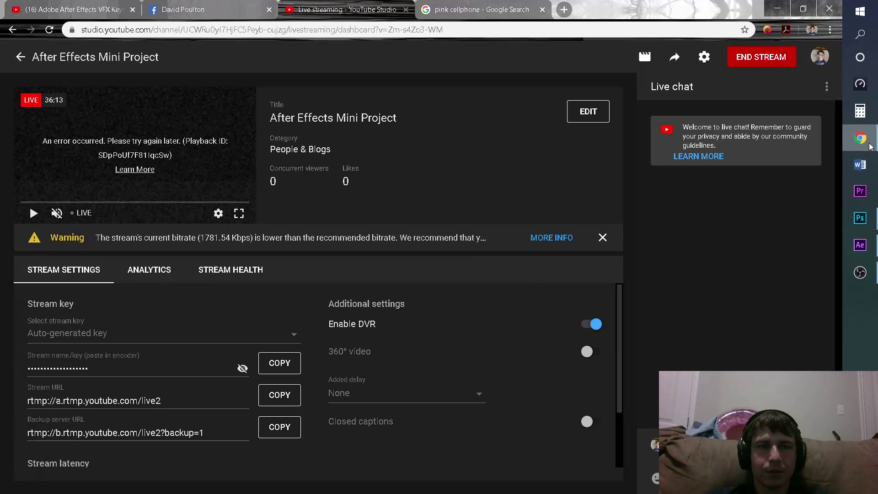
{"action": "left_click", "coordinate": [871, 146]}
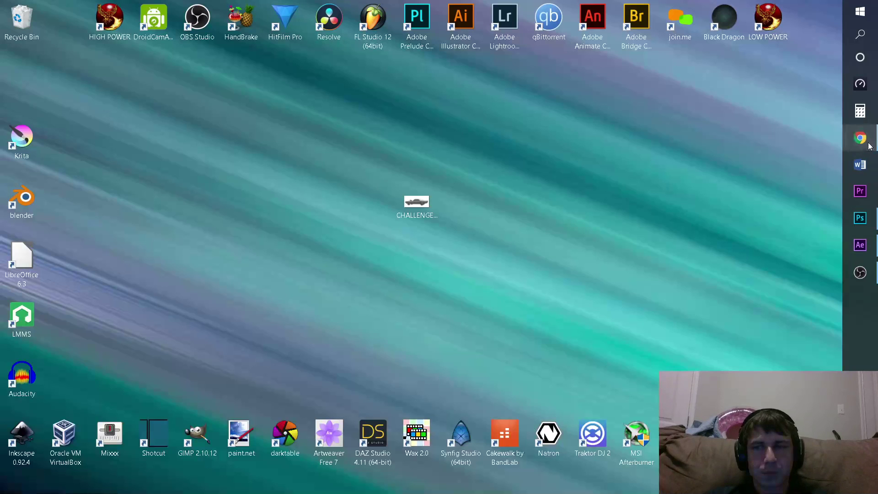
- Switch to After Effects and play the composition from the start to about 3 s
{"action": "left_click", "coordinate": [852, 247]}
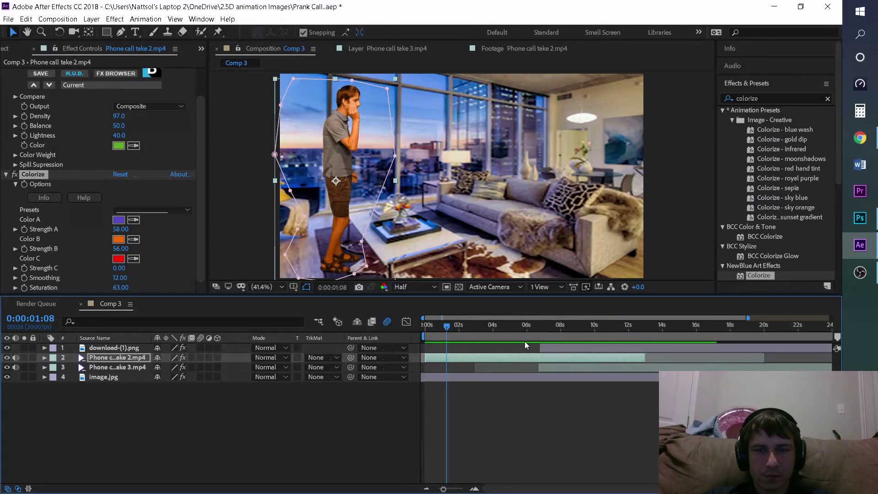
{"action": "left_click", "coordinate": [425, 328]}
{"action": "key", "text": "space"}
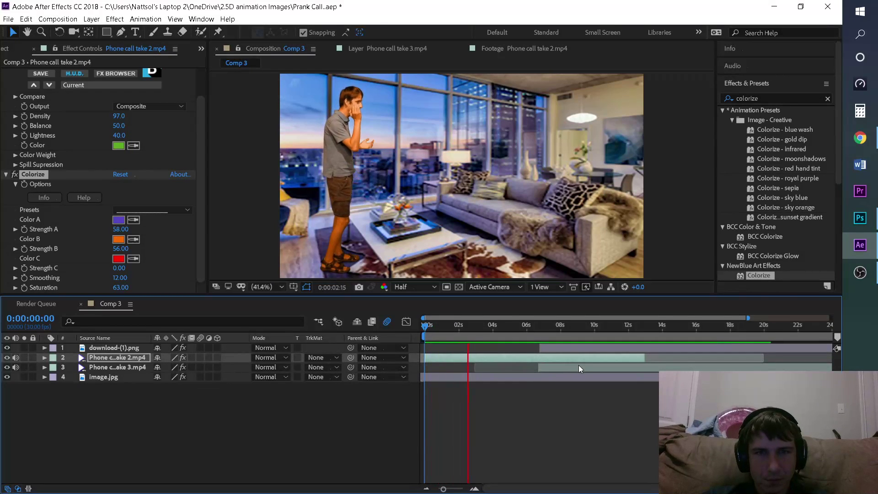
- Add a spot light to Comp 3 with a blue color sampled from the screen and 100% intensity
{"action": "right_click", "coordinate": [175, 423]}
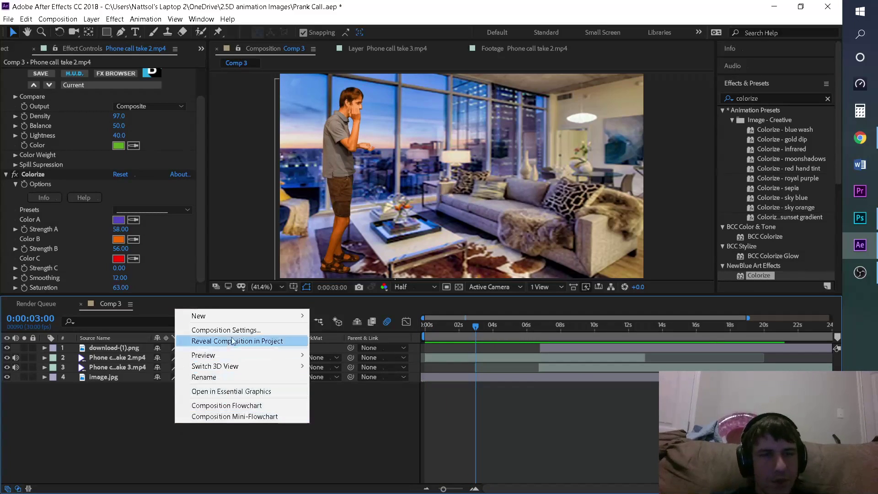
{"action": "mouse_move", "coordinate": [236, 317]}
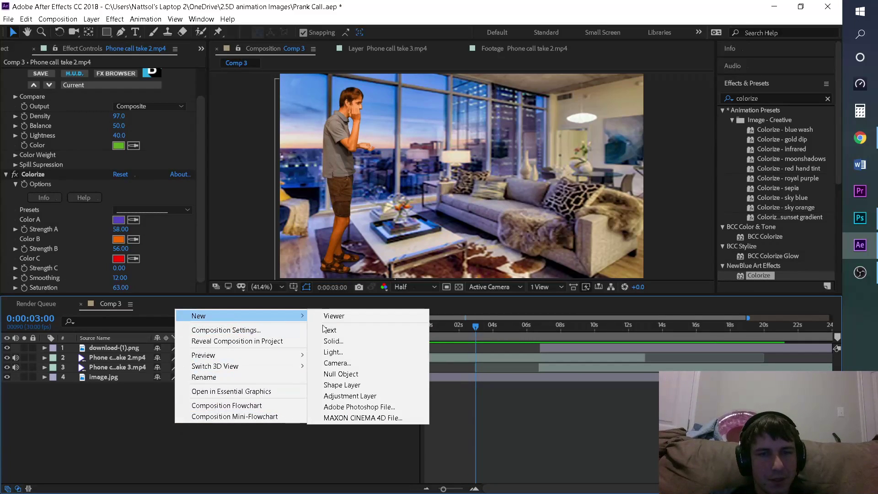
{"action": "left_click", "coordinate": [377, 352]}
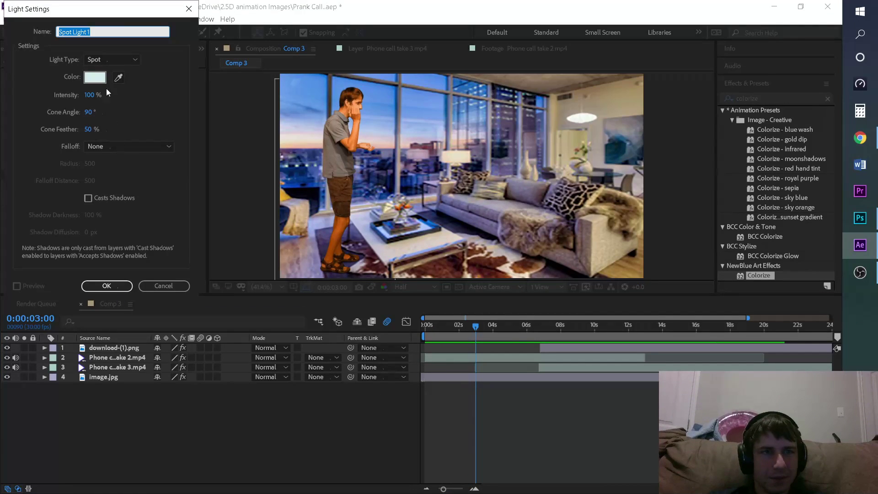
{"action": "left_click", "coordinate": [118, 78]}
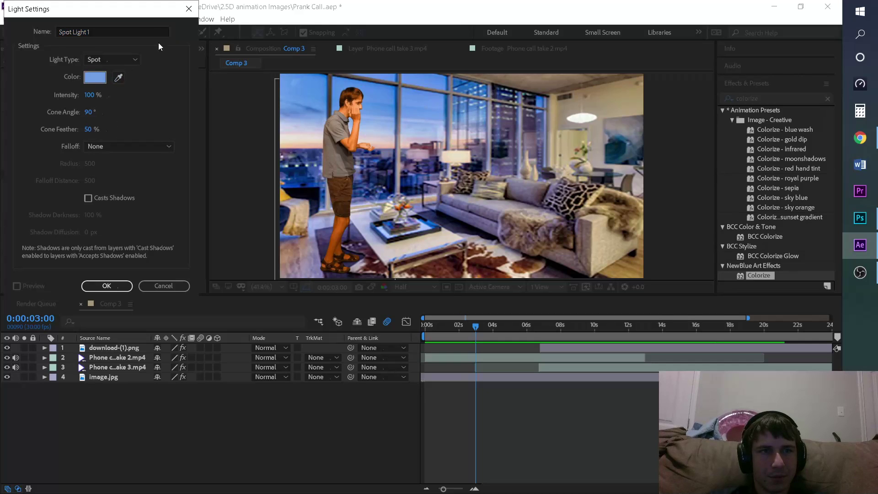
{"action": "left_click", "coordinate": [122, 287]}
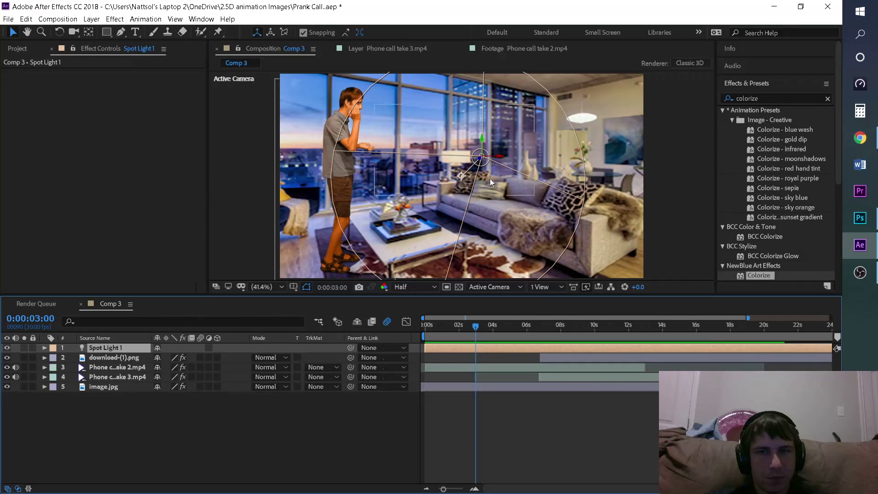
- Move the spot light slightly up and to the right, above the sofa
{"action": "left_click_drag", "start_coordinate": [489, 150], "coordinate": [501, 142]}
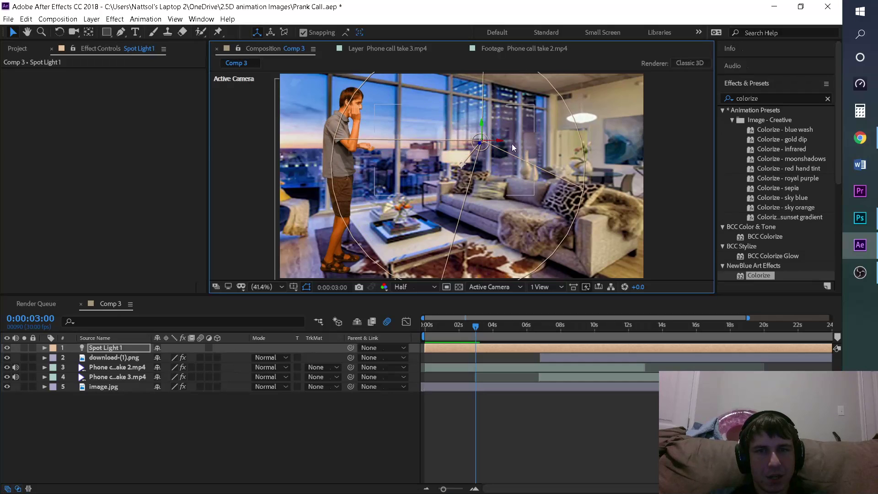
{"action": "left_click", "coordinate": [502, 144]}
{"action": "left_click", "coordinate": [482, 145]}
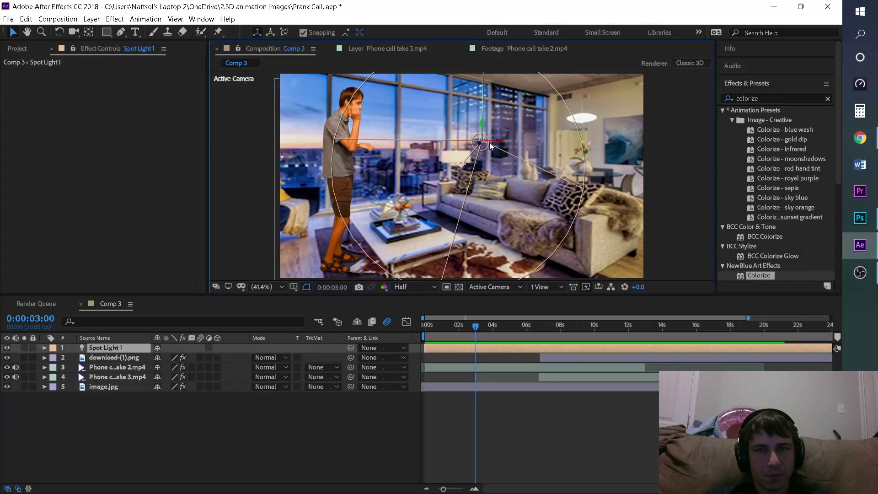
{"action": "left_click_drag", "start_coordinate": [504, 145], "coordinate": [516, 145]}
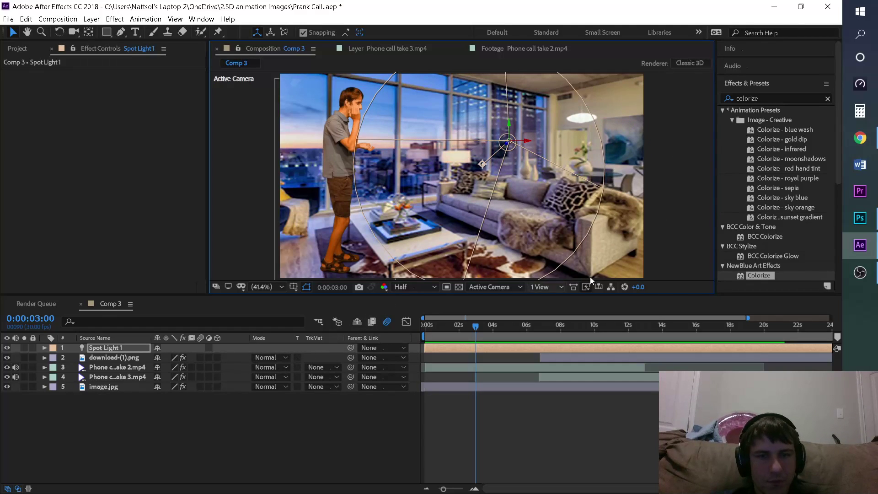
{"action": "left_click", "coordinate": [542, 288]}
{"action": "left_click", "coordinate": [504, 288]}
{"action": "left_click", "coordinate": [504, 288]}
{"action": "left_click", "coordinate": [504, 287]}
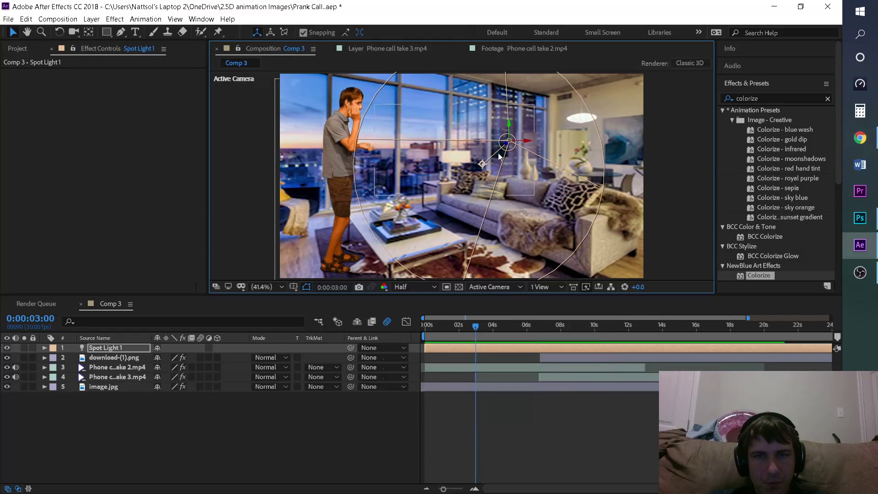
- Compare the scene with the spot light repeatedly hidden and shown, and turn on the light's adjustment layer switch
{"action": "left_click", "coordinate": [7, 348]}
{"action": "left_click", "coordinate": [7, 348]}
{"action": "left_click", "coordinate": [6, 349]}
{"action": "left_click", "coordinate": [7, 348]}
{"action": "left_click", "coordinate": [6, 348]}
{"action": "left_click", "coordinate": [6, 348]}
{"action": "left_click", "coordinate": [7, 349]}
{"action": "left_click", "coordinate": [6, 348]}
{"action": "left_click", "coordinate": [7, 348]}
{"action": "left_click", "coordinate": [7, 348]}
{"action": "left_click", "coordinate": [207, 347]}
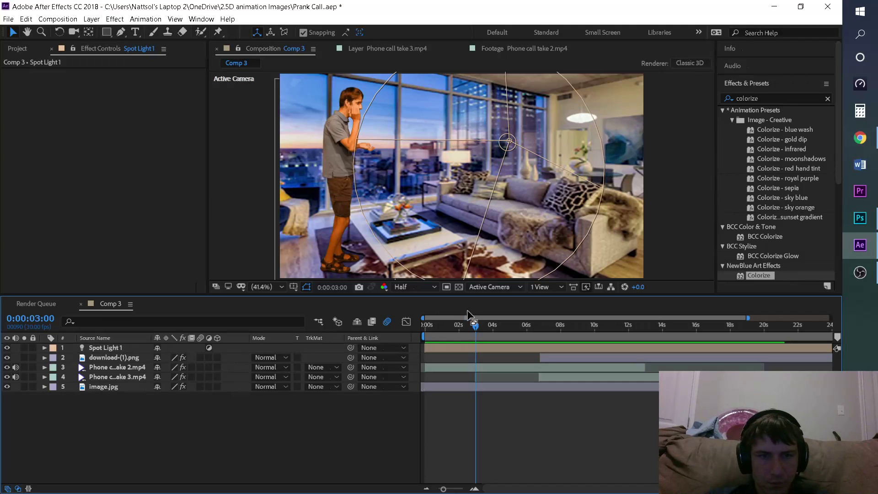
- Delete the spot light layer and move the playhead to 0:00:04:25
{"action": "left_click", "coordinate": [526, 156]}
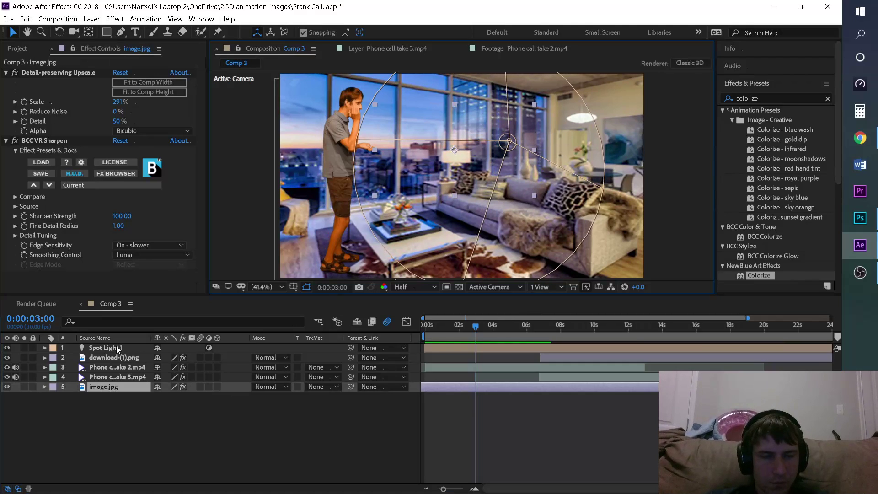
{"action": "left_click", "coordinate": [116, 348]}
{"action": "key", "text": "Delete"}
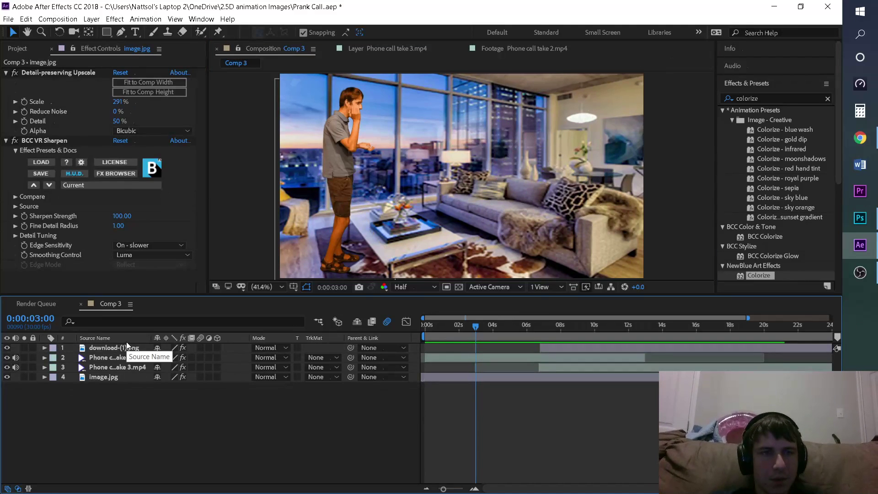
{"action": "mouse_move", "coordinate": [504, 332]}
{"action": "left_mouse_down"}
{"action": "mouse_move", "coordinate": [691, 329]}
{"action": "mouse_move", "coordinate": [507, 344]}
{"action": "left_mouse_up"}
- Open Skype and view the acpc affordable custom pc chat
{"action": "left_click", "coordinate": [874, 5]}
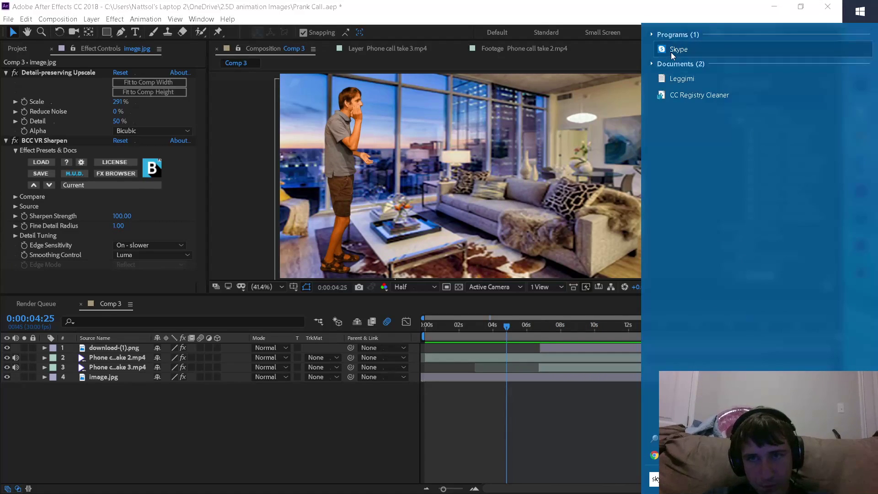
{"action": "left_click", "coordinate": [671, 52]}
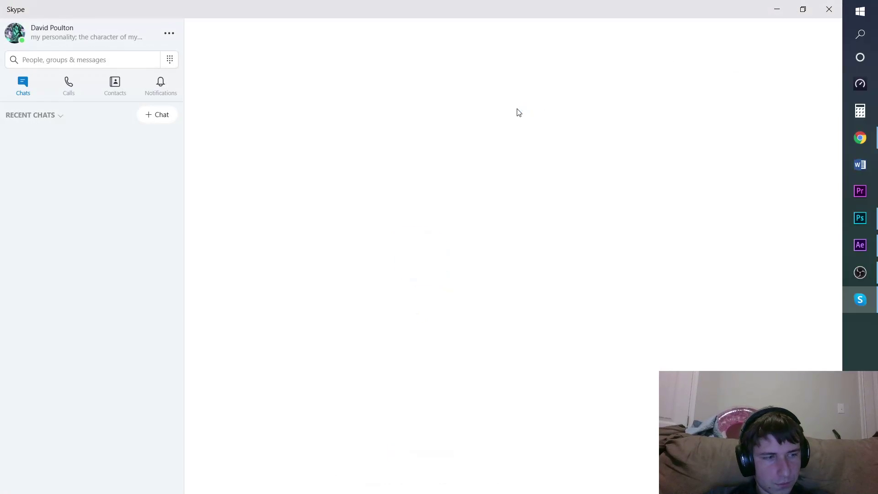
{"action": "left_click", "coordinate": [118, 213]}
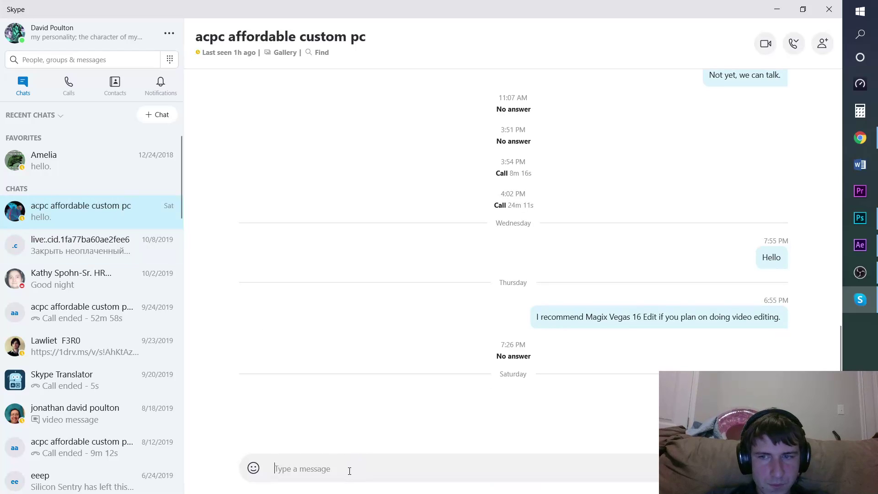
- Return to After Effects, play the composition from the start, and place the playhead at 0:00:15:12
{"action": "left_click", "coordinate": [860, 245]}
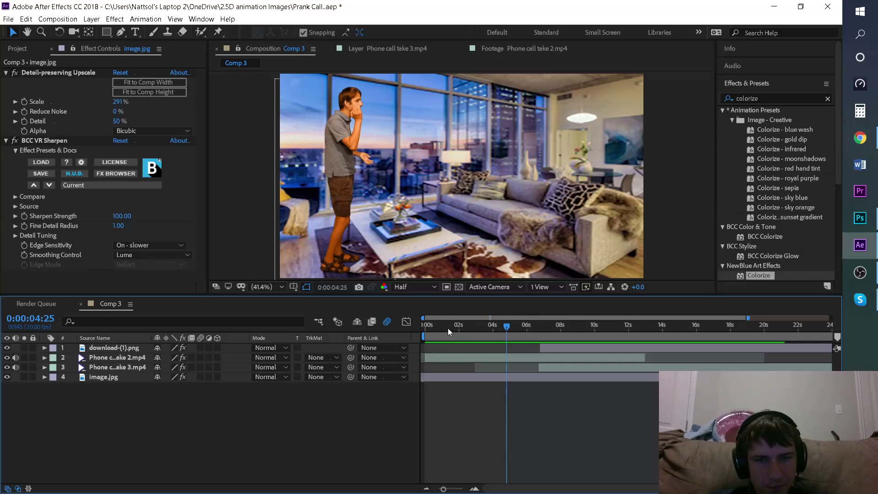
{"action": "left_click", "coordinate": [424, 323]}
{"action": "key", "text": "space"}
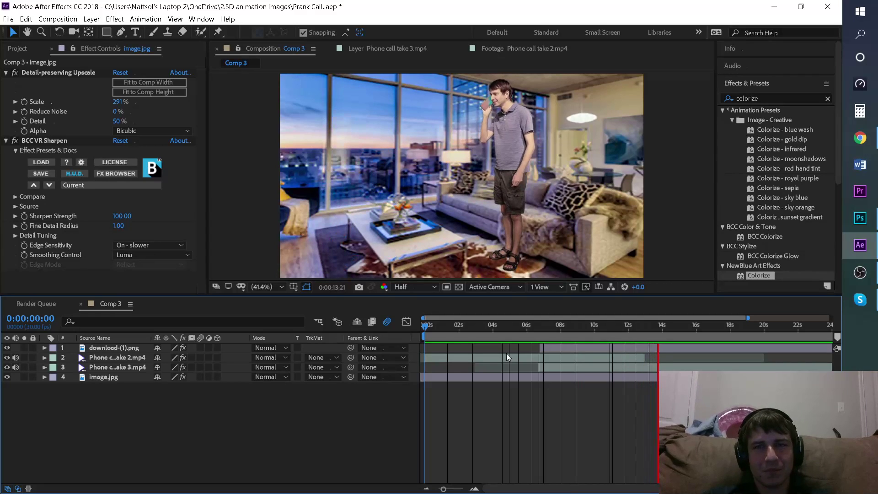
{"action": "left_click", "coordinate": [681, 337]}
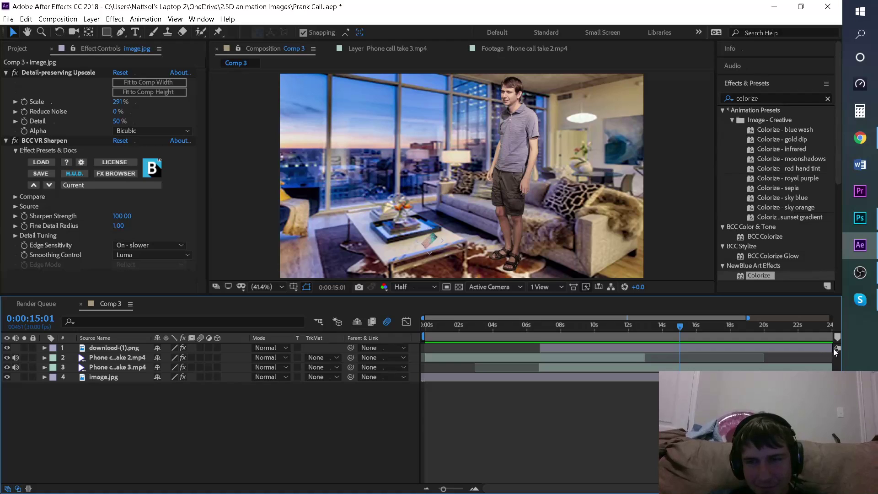
{"action": "mouse_move", "coordinate": [685, 325]}
{"action": "left_mouse_down"}
{"action": "mouse_move", "coordinate": [671, 325]}
{"action": "mouse_move", "coordinate": [704, 325]}
{"action": "mouse_move", "coordinate": [673, 323]}
{"action": "mouse_move", "coordinate": [687, 314]}
{"action": "left_mouse_up"}
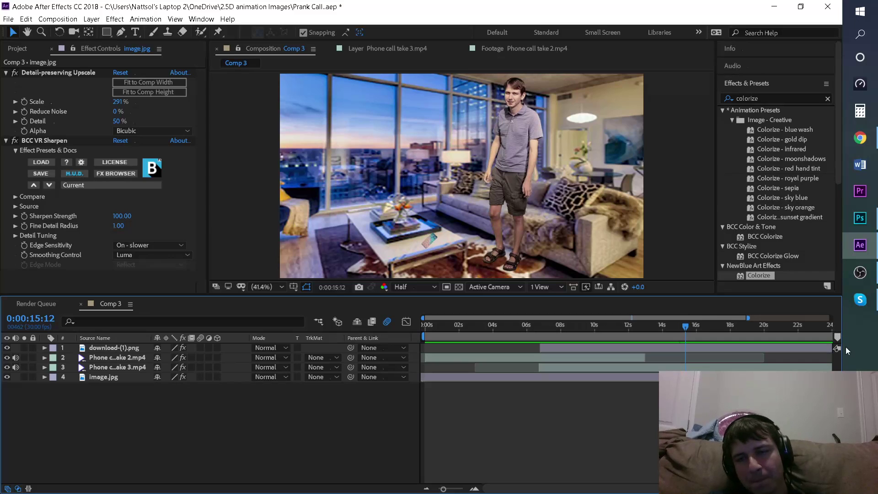
{"action": "left_click_drag", "start_coordinate": [570, 490], "coordinate": [643, 490]}
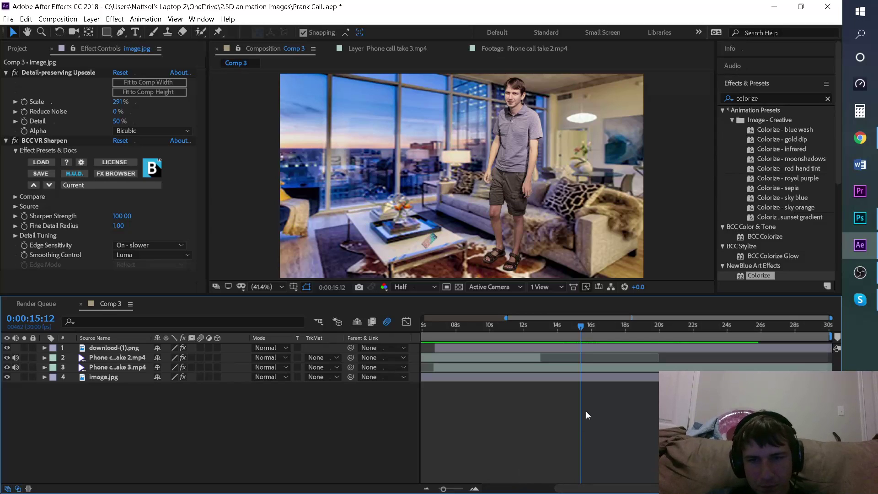
- Split the active Phone call take 3.mp4 layer and the download-(1).png layer at 0:00:15:12
{"action": "left_click", "coordinate": [586, 368]}
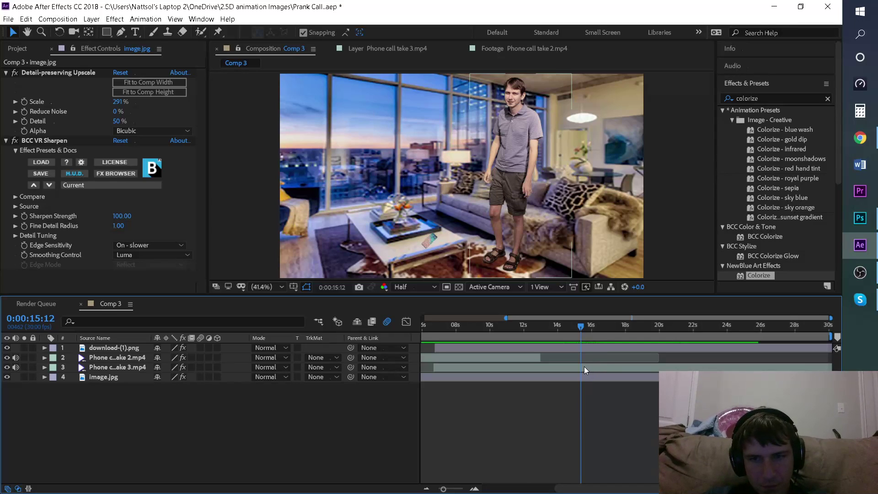
{"action": "right_click", "coordinate": [584, 367]}
{"action": "key", "text": "Escape"}
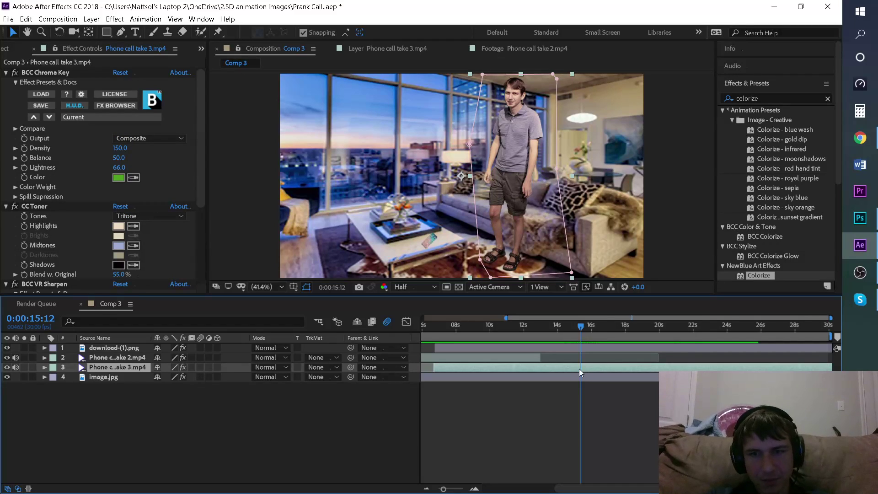
{"action": "key", "text": "ctrl+i"}
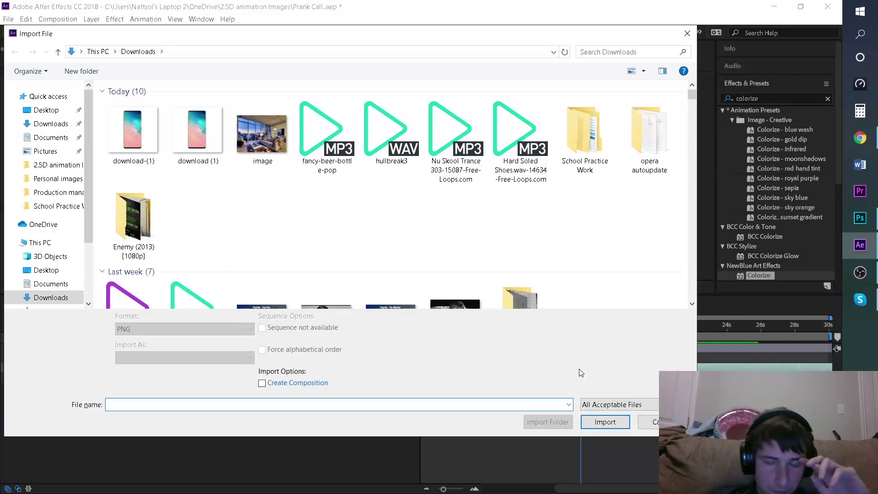
{"action": "key", "text": "Escape"}
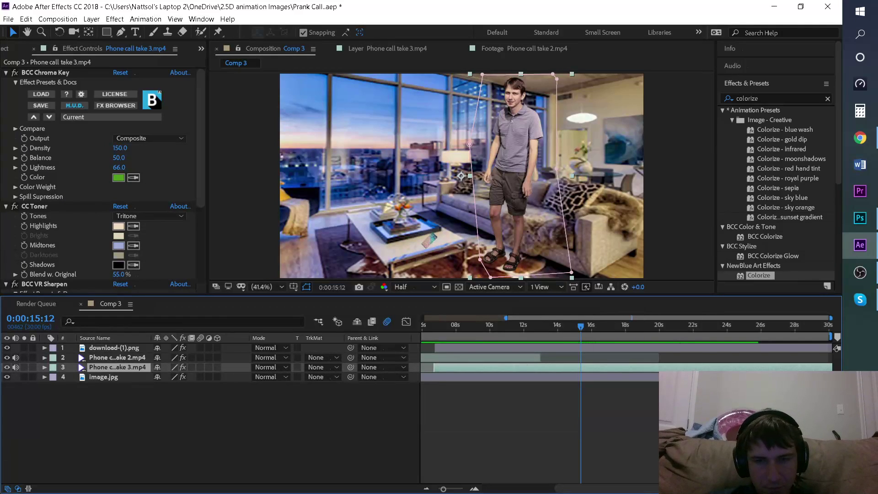
{"action": "key", "text": "ctrl+shift+d"}
{"action": "left_click", "coordinate": [589, 345]}
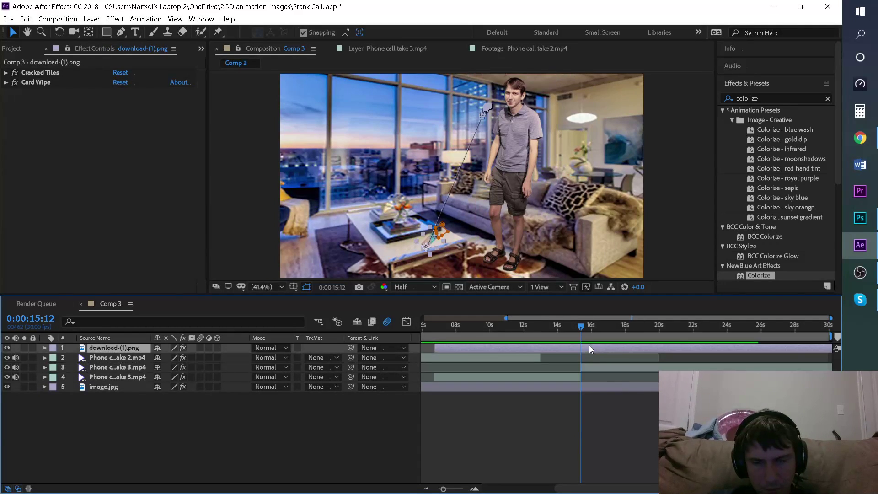
{"action": "key", "text": "ctrl+shift+d"}
- Delete the parts of Phone call take 3.mp4 and download-(1).png after 0:00:15:12
{"action": "left_click", "coordinate": [608, 376], "text": "shift"}
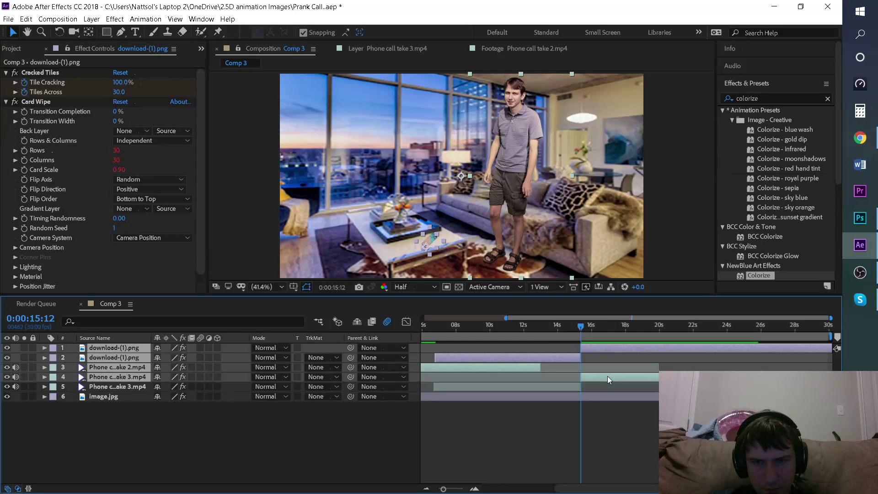
{"action": "left_click", "coordinate": [618, 378]}
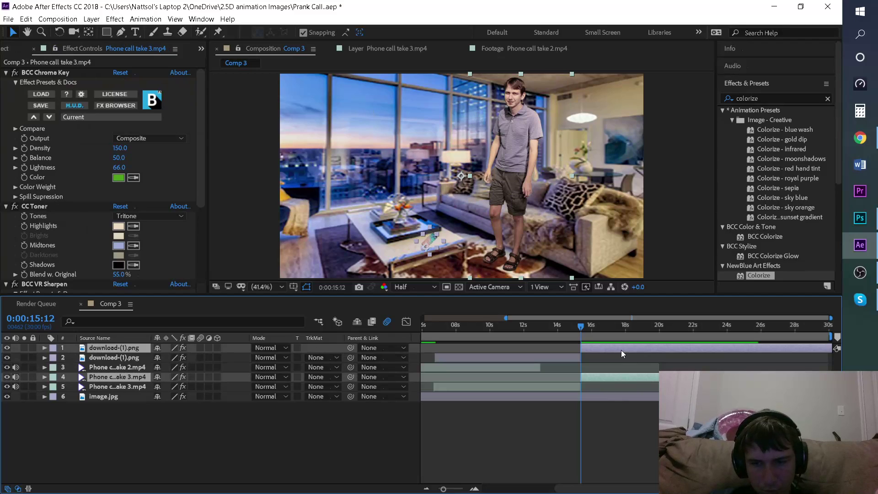
{"action": "key", "text": "Delete"}
- Return the playhead to the composition start and play the scene through, stopping at 0:00:14:23
{"action": "left_click_drag", "start_coordinate": [586, 334], "coordinate": [447, 348]}
{"action": "key", "text": "space"}
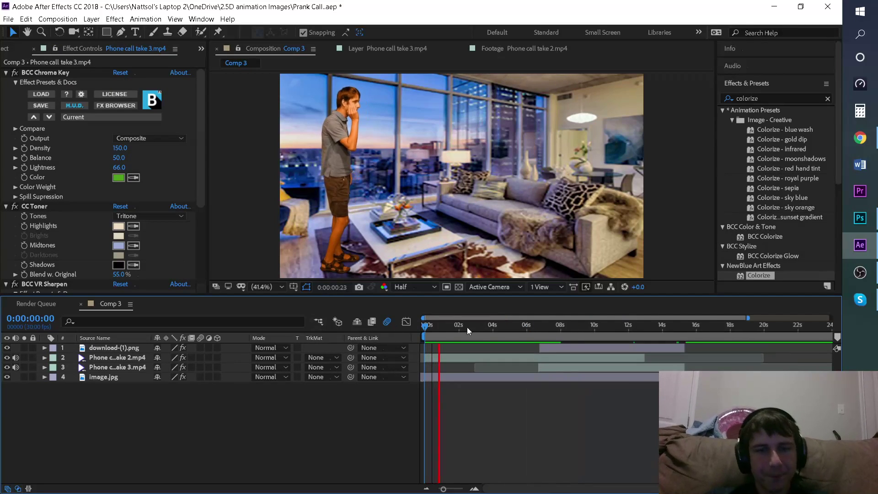
{"action": "key", "text": "space"}
{"action": "key", "text": "space"}
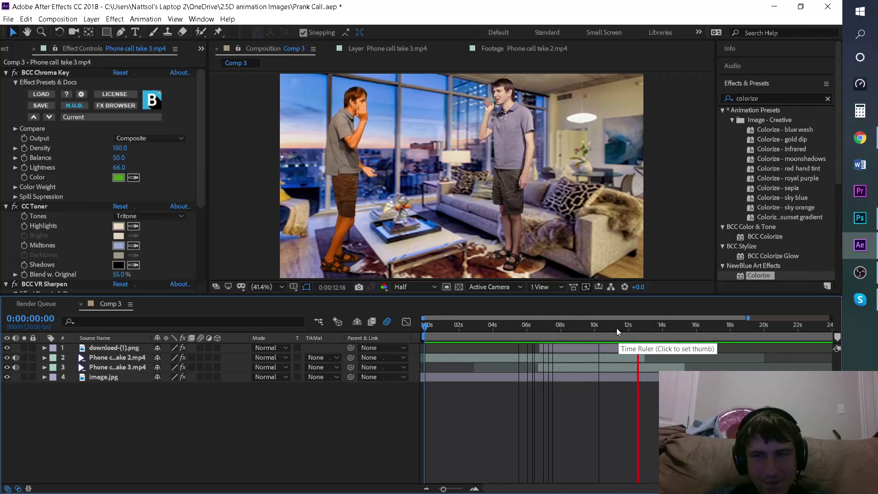
{"action": "key", "text": "space"}
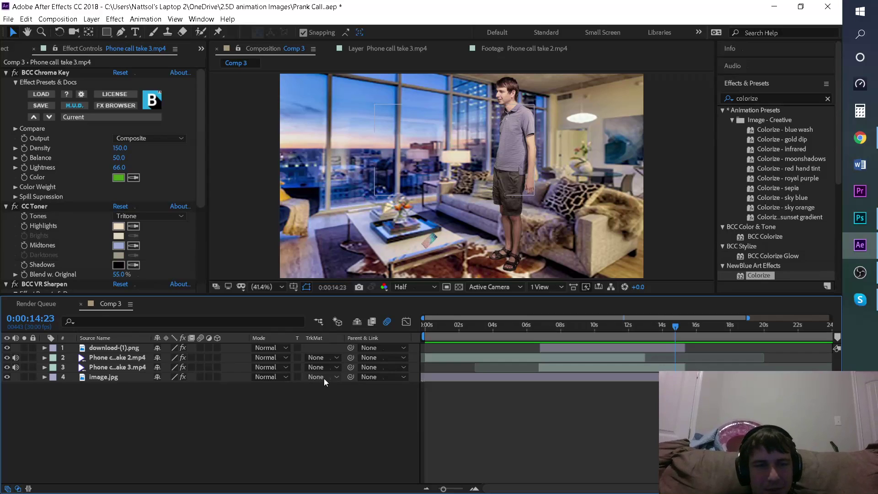
- Check the stream in OBS and in Chrome's YouTube Studio, and look over the shared stream post on the Facebook profile
{"action": "left_click", "coordinate": [860, 273]}
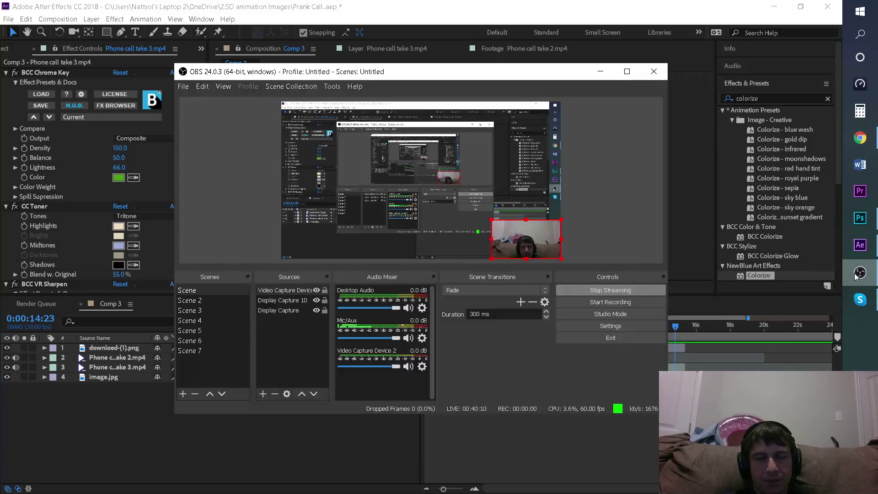
{"action": "left_click", "coordinate": [867, 142]}
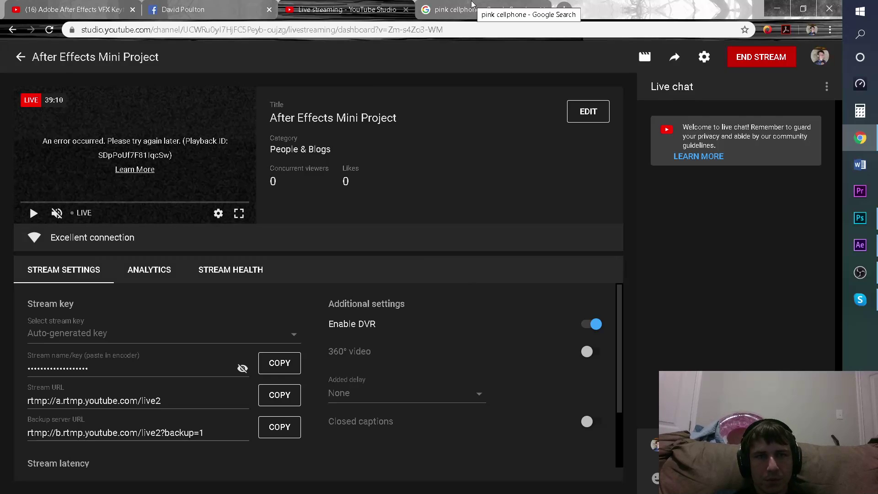
{"action": "left_click", "coordinate": [183, 9]}
{"action": "scroll", "coordinate": [410, 333], "scroll_direction": "down", "scroll_amount": 5}
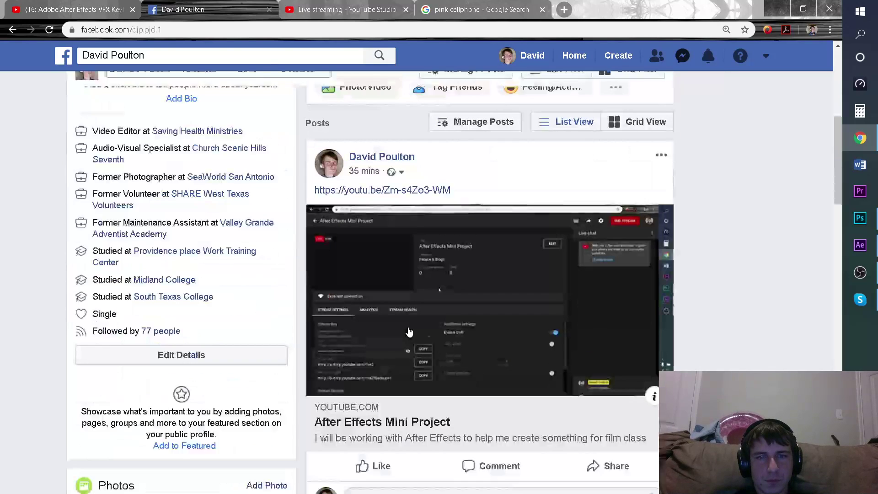
{"action": "scroll", "coordinate": [410, 333], "scroll_direction": "down", "scroll_amount": 3}
{"action": "scroll", "coordinate": [457, 292], "scroll_direction": "up", "scroll_amount": 10}
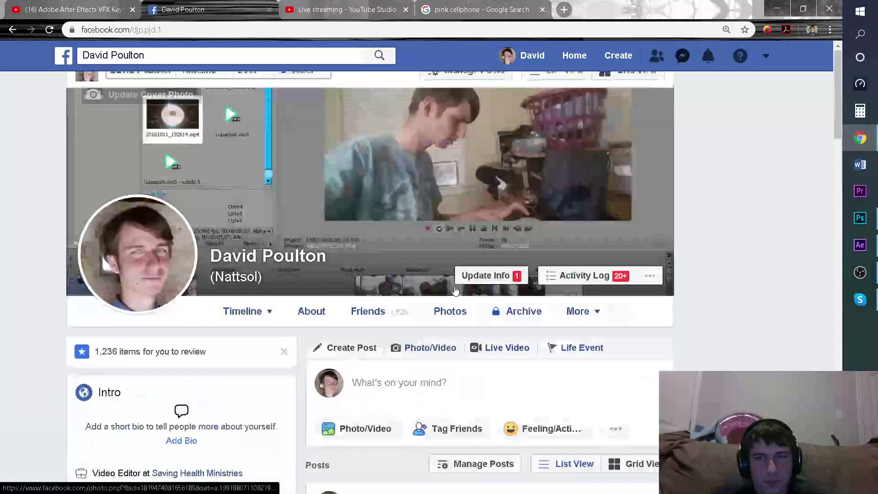
- Open the Facebook chat with the contact who asked about iMovie
{"action": "left_click", "coordinate": [678, 55]}
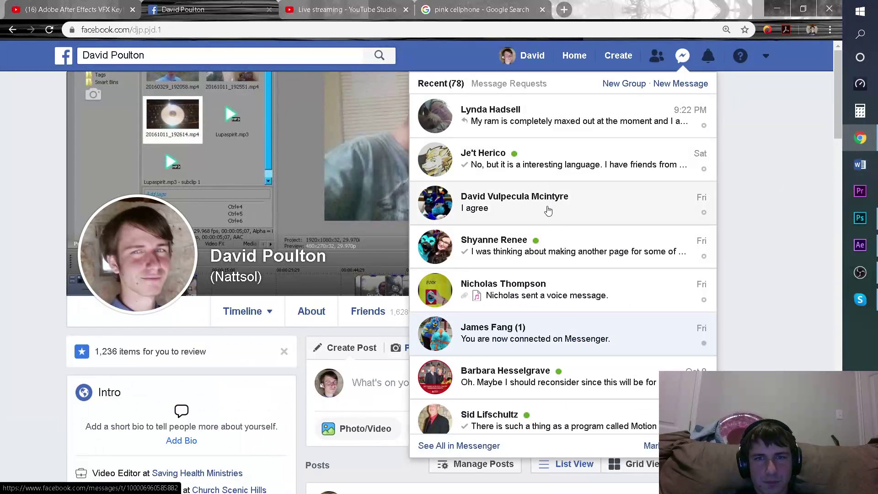
{"action": "scroll", "coordinate": [551, 274], "scroll_direction": "down", "scroll_amount": 1}
{"action": "left_click", "coordinate": [551, 323]}
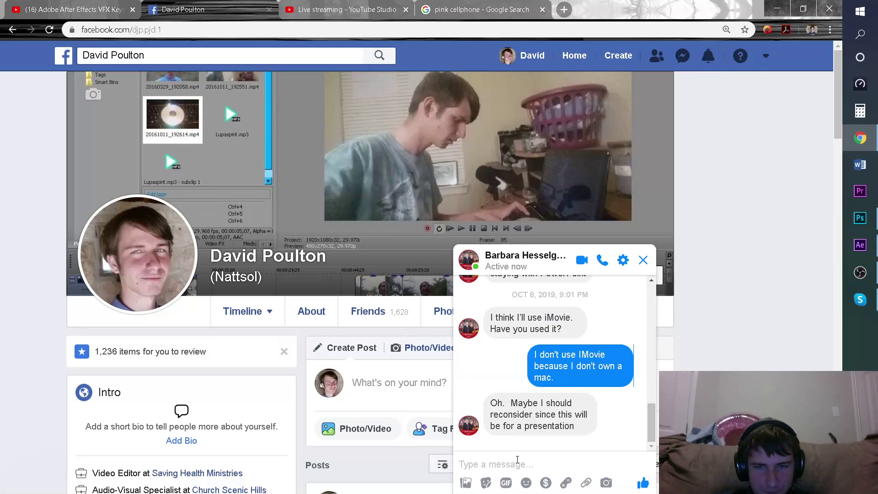
- Copy the share link of the After Effects Mini Project live stream from YouTube Studio
{"action": "left_click", "coordinate": [373, 5]}
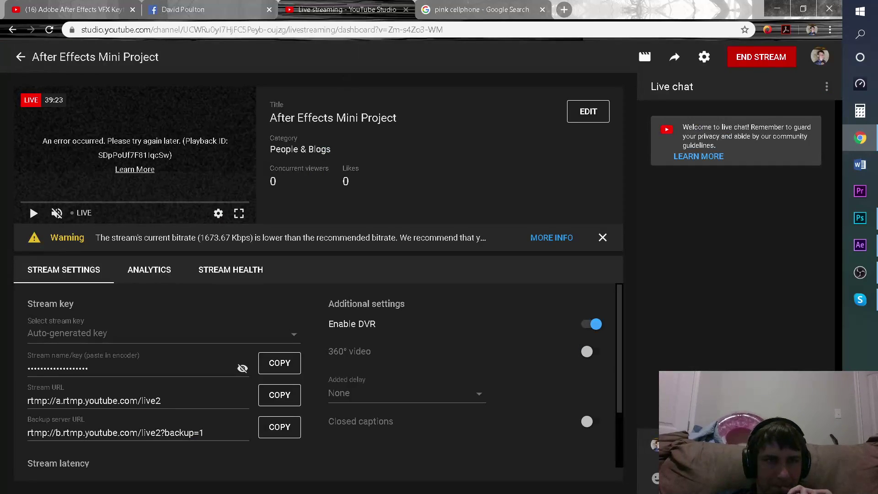
{"action": "left_click", "coordinate": [674, 57]}
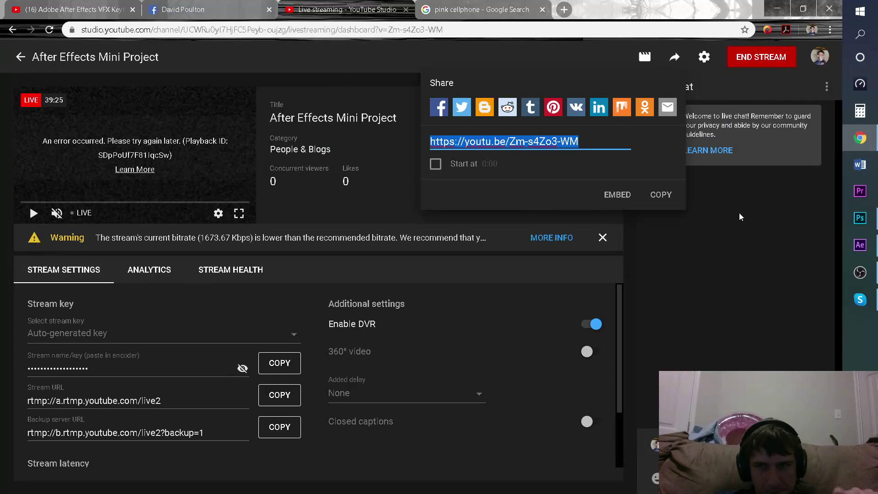
{"action": "left_click", "coordinate": [660, 194]}
- Send the copied stream link in the open Facebook chat about iMovie
{"action": "left_click", "coordinate": [227, 10]}
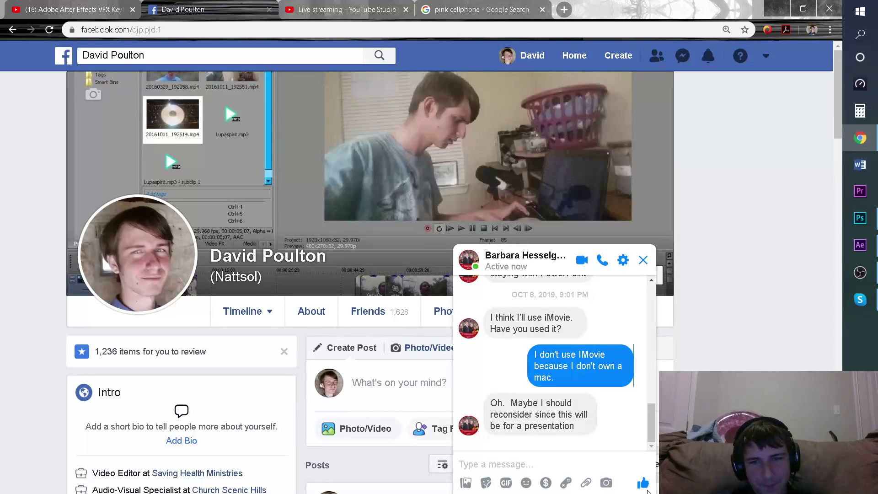
{"action": "left_click", "coordinate": [624, 463]}
{"action": "key", "text": "ctrl+v"}
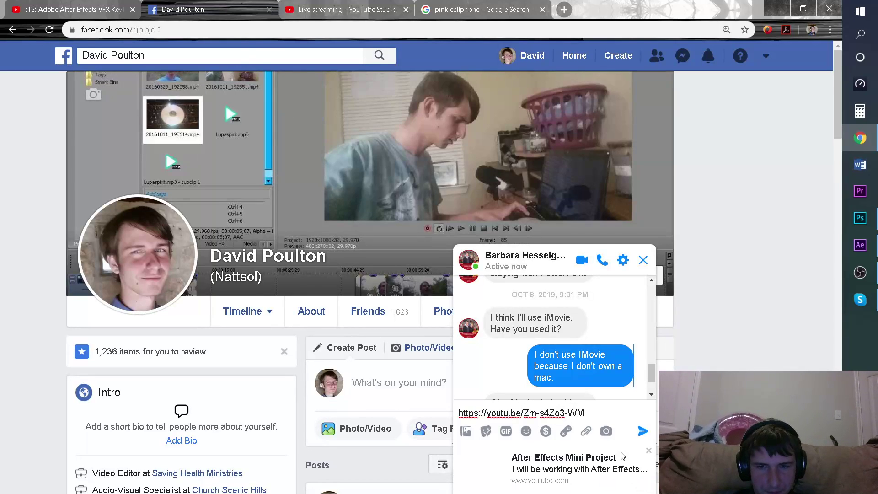
{"action": "key", "text": "Return"}
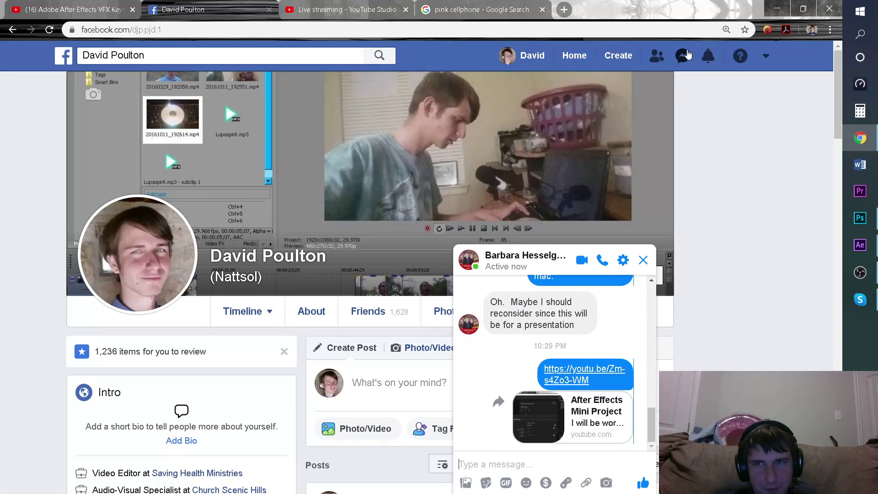
- Open the Facebook chat with the contact who uses Final Cut Pro and send the same stream link
{"action": "left_click", "coordinate": [688, 55]}
{"action": "left_click", "coordinate": [546, 365]}
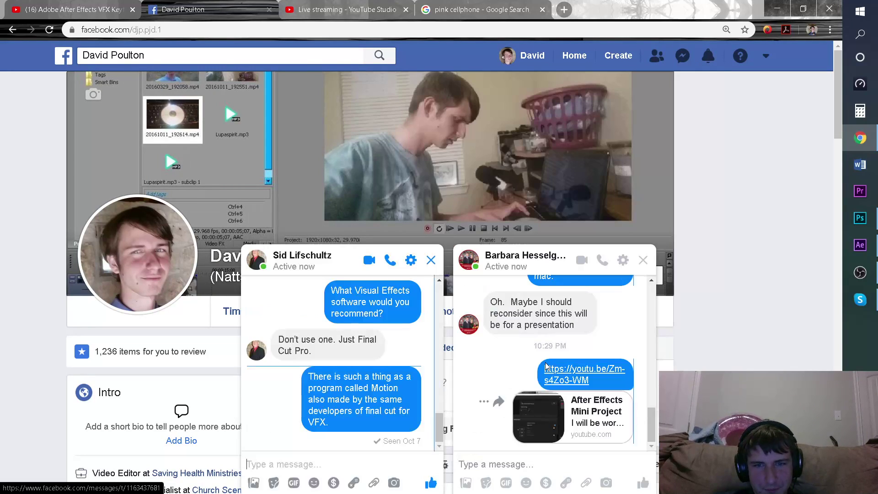
{"action": "key", "text": "ctrl+v"}
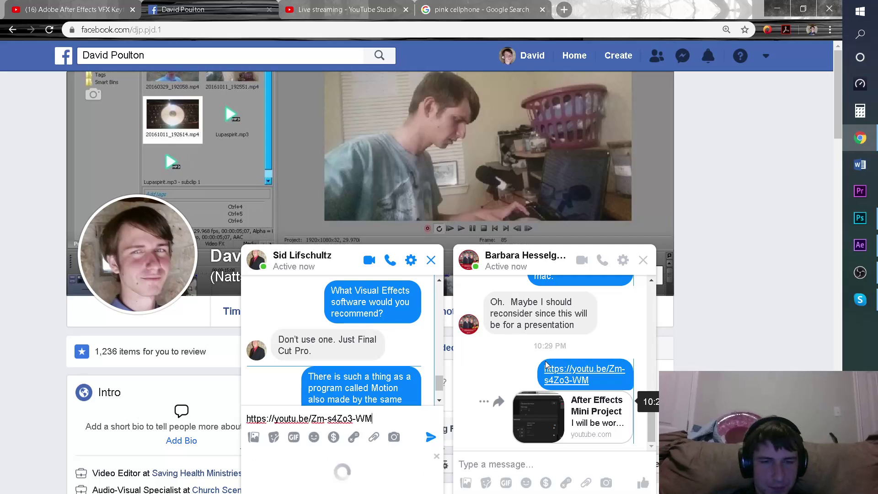
{"action": "key", "text": "Return"}
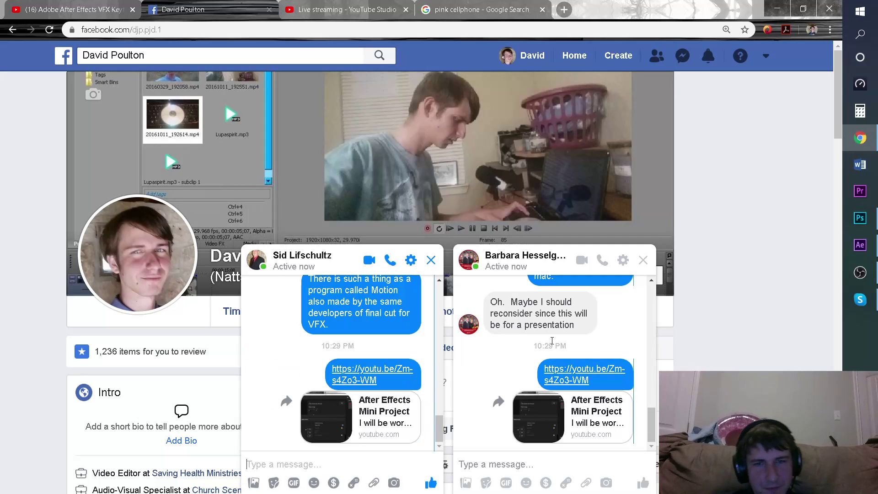
- Return to After Effects, play the composition from the start, and place the playhead at 0:00:09:08
{"action": "left_click", "coordinate": [773, 4]}
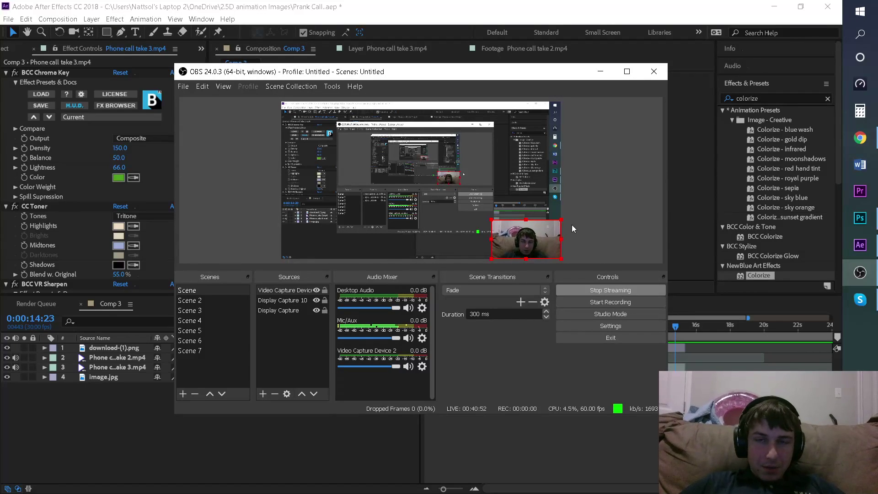
{"action": "left_click", "coordinate": [601, 71]}
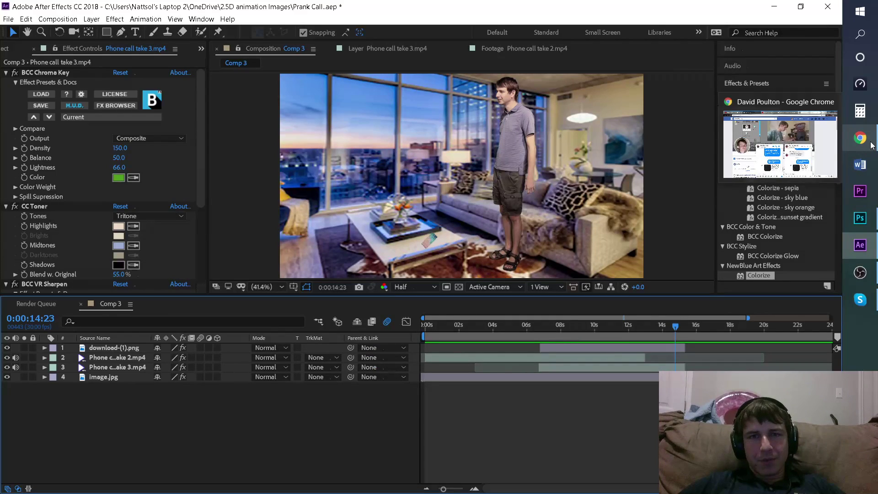
{"action": "key", "text": "Home"}
{"action": "key", "text": "space"}
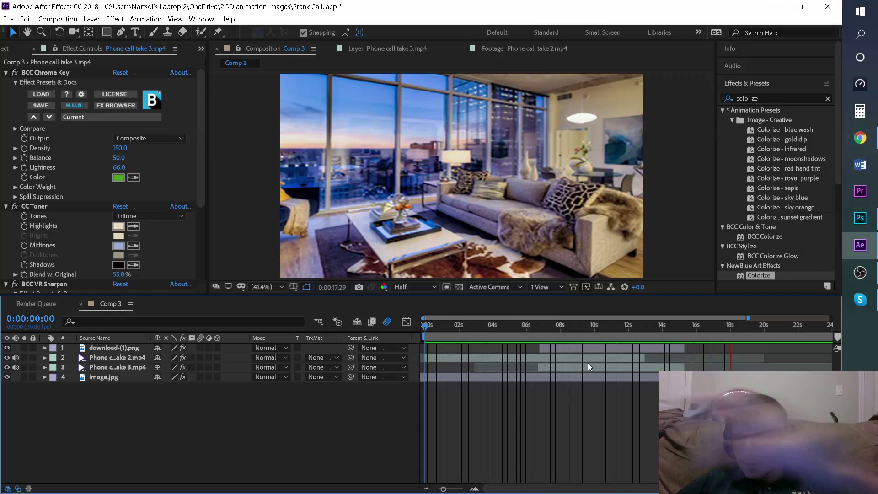
{"action": "left_click", "coordinate": [583, 324]}
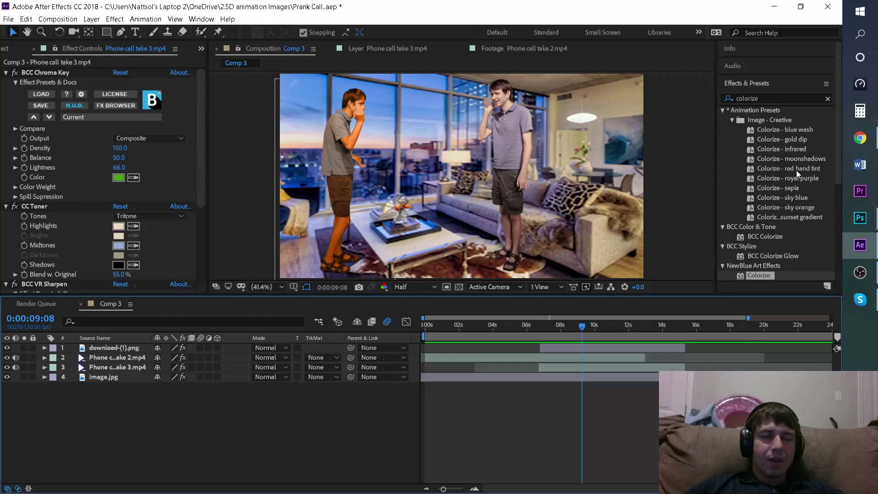
- Switch to Chrome, browse the pink cellphone image results, and preview the Sprint phone image
{"action": "left_click", "coordinate": [861, 138]}
{"action": "left_click", "coordinate": [861, 139]}
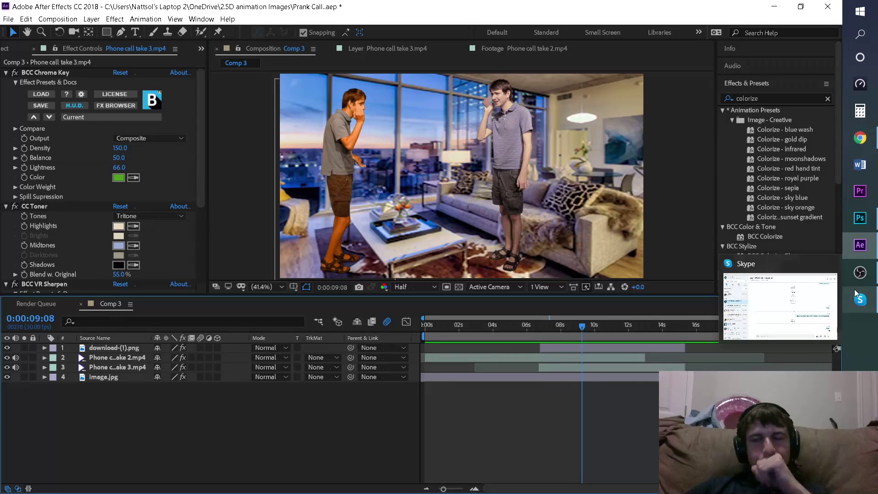
{"action": "left_click", "coordinate": [861, 139]}
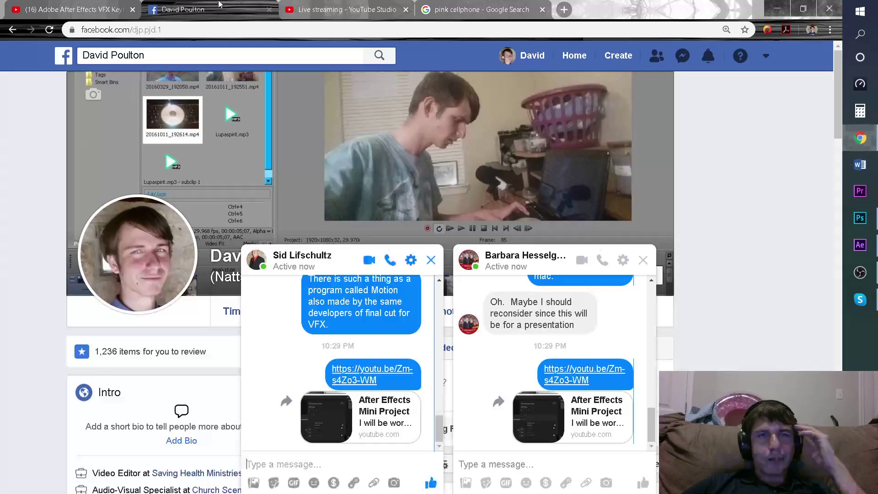
{"action": "left_click", "coordinate": [482, 9]}
{"action": "scroll", "coordinate": [310, 250], "scroll_direction": "down", "scroll_amount": 15}
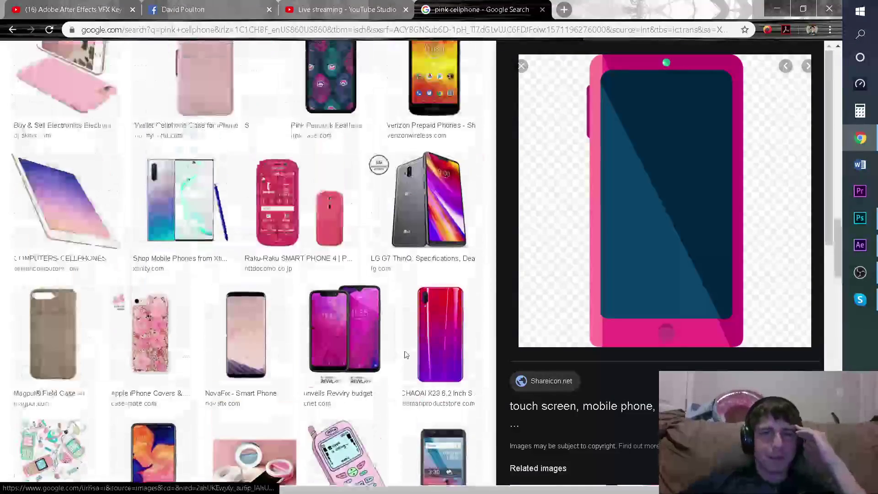
{"action": "scroll", "coordinate": [406, 356], "scroll_direction": "up", "scroll_amount": 6}
{"action": "left_click", "coordinate": [362, 247]}
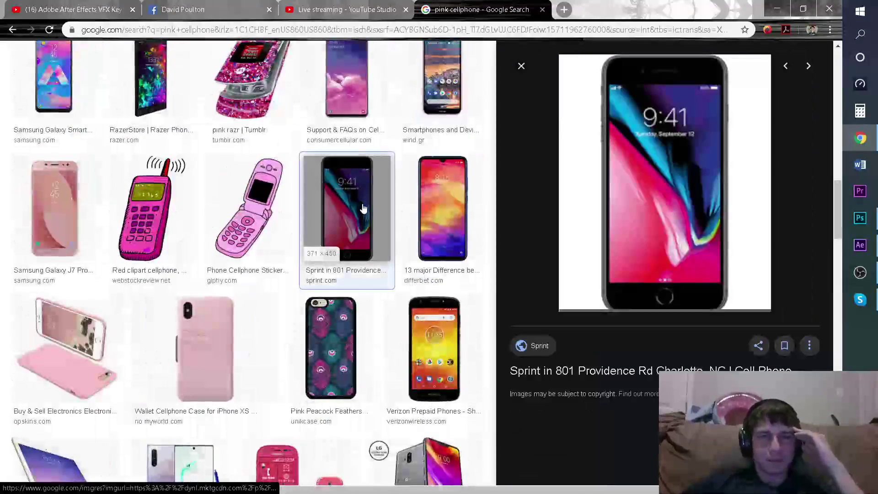
- Browse the image results, preview the red-and-purple CHAOAI X23 phone, and save the image to the computer
{"action": "scroll", "coordinate": [396, 319], "scroll_direction": "down", "scroll_amount": 8}
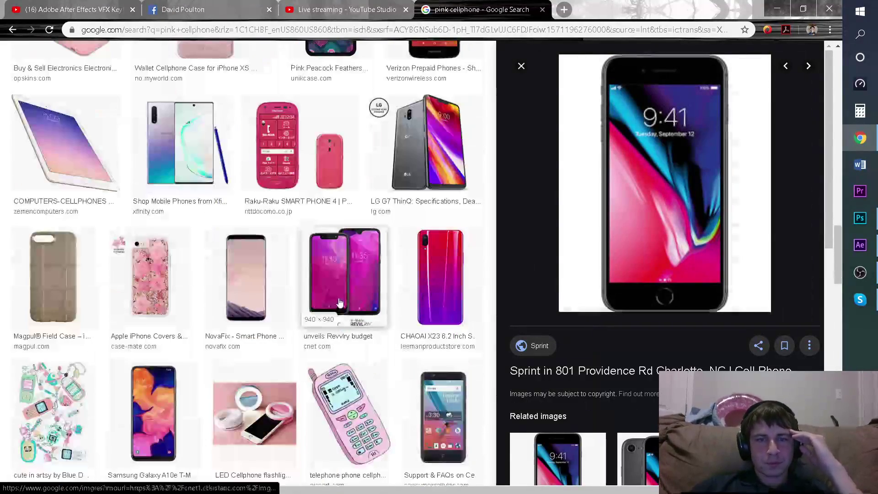
{"action": "scroll", "coordinate": [441, 281], "scroll_direction": "up", "scroll_amount": 15}
{"action": "scroll", "coordinate": [442, 281], "scroll_direction": "down", "scroll_amount": 15}
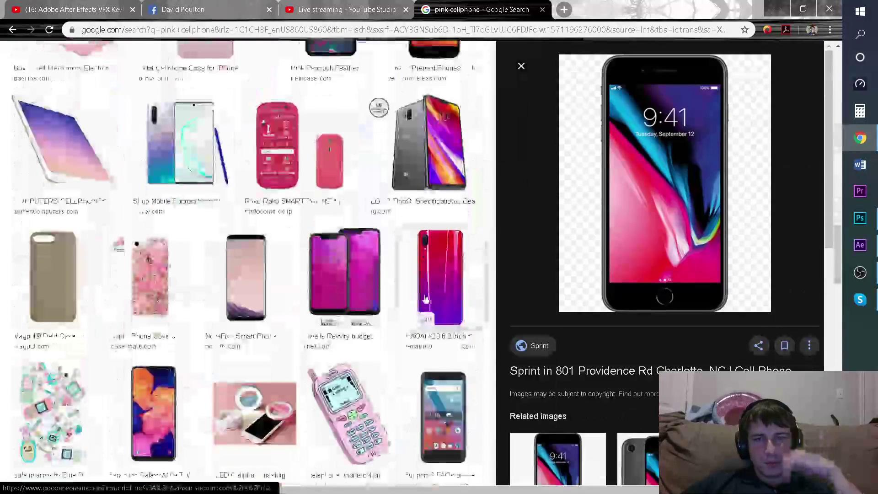
{"action": "left_click", "coordinate": [447, 280]}
{"action": "right_click", "coordinate": [645, 207]}
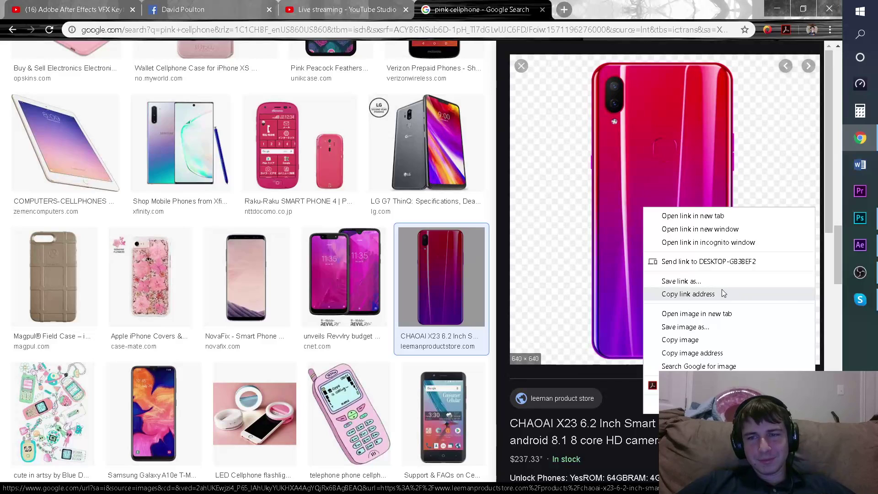
{"action": "left_click", "coordinate": [717, 328]}
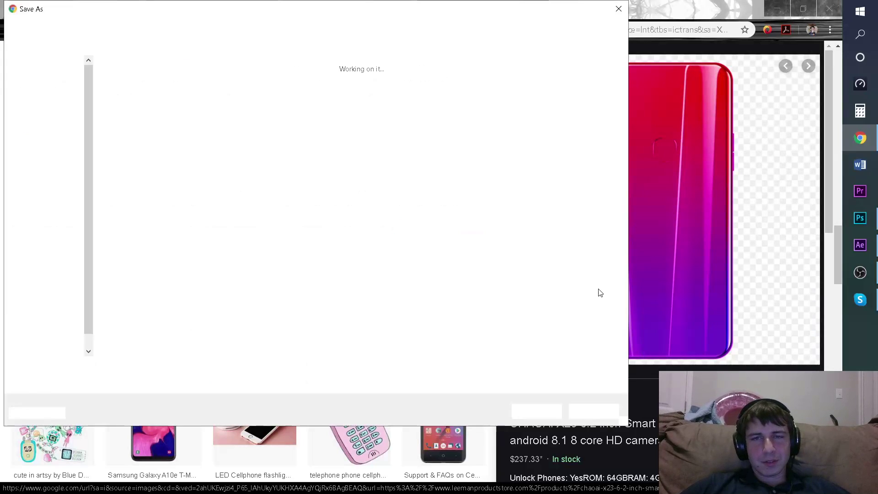
{"action": "left_click", "coordinate": [533, 412]}
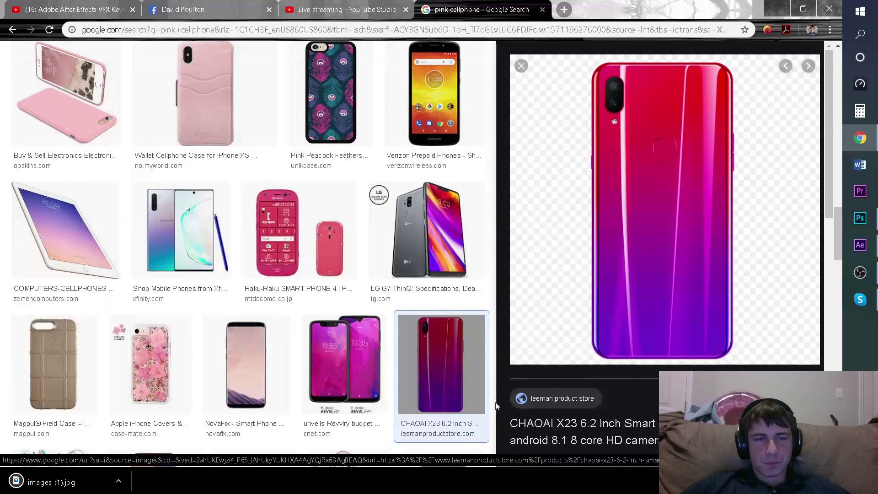
- Show the downloaded images (1).jpg in its folder, inspect it, and put the folder window away
{"action": "left_click", "coordinate": [118, 483]}
{"action": "left_click", "coordinate": [147, 441]}
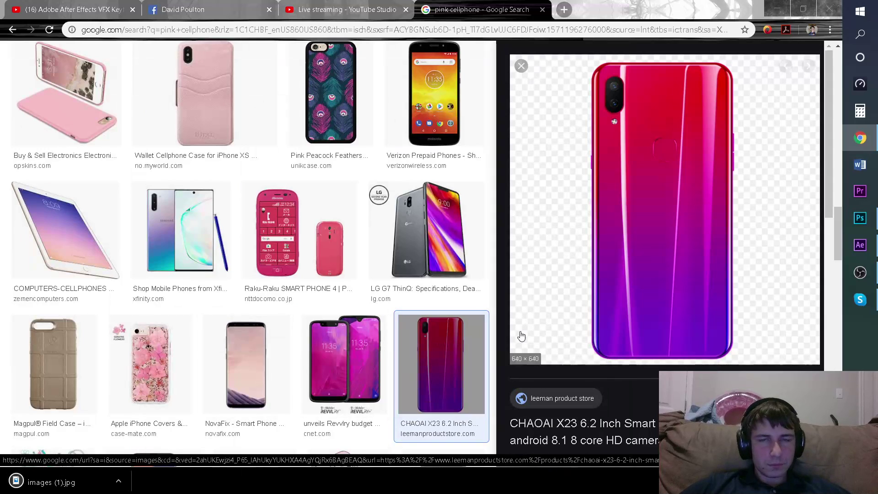
{"action": "left_click_drag", "start_coordinate": [338, 161], "coordinate": [358, 182]}
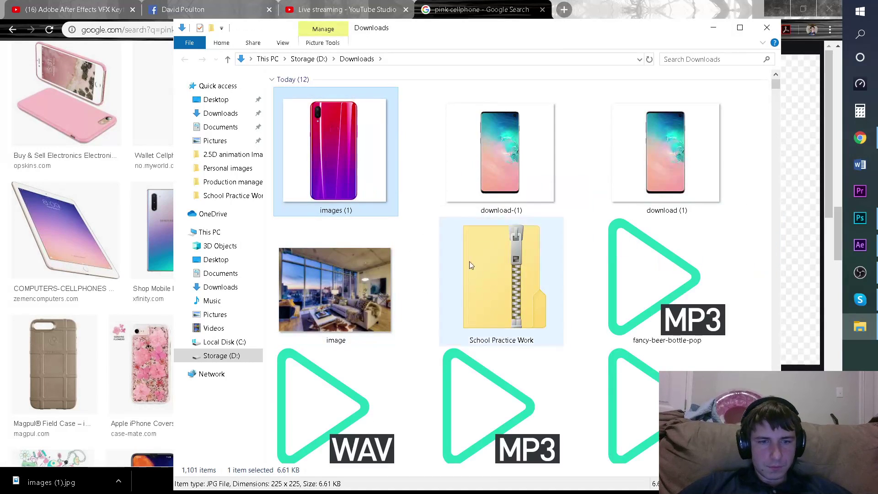
{"action": "left_click", "coordinate": [713, 27]}
{"action": "right_click", "coordinate": [672, 205]}
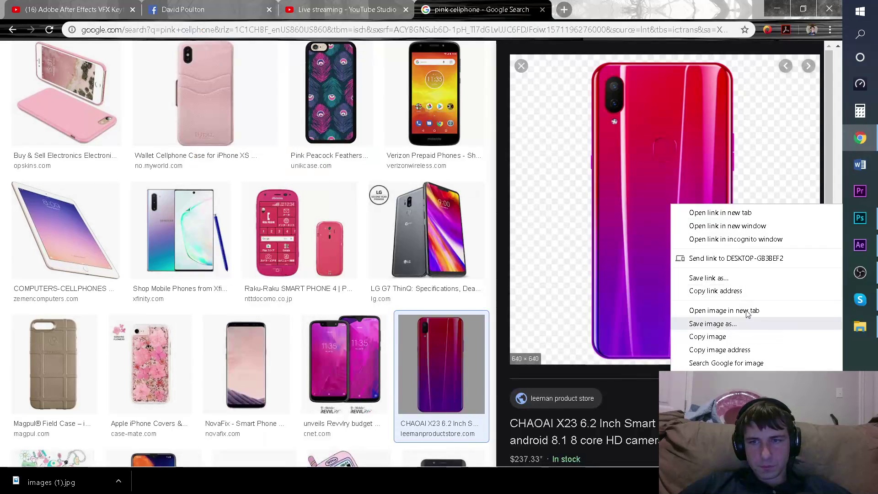
{"action": "left_click", "coordinate": [747, 324]}
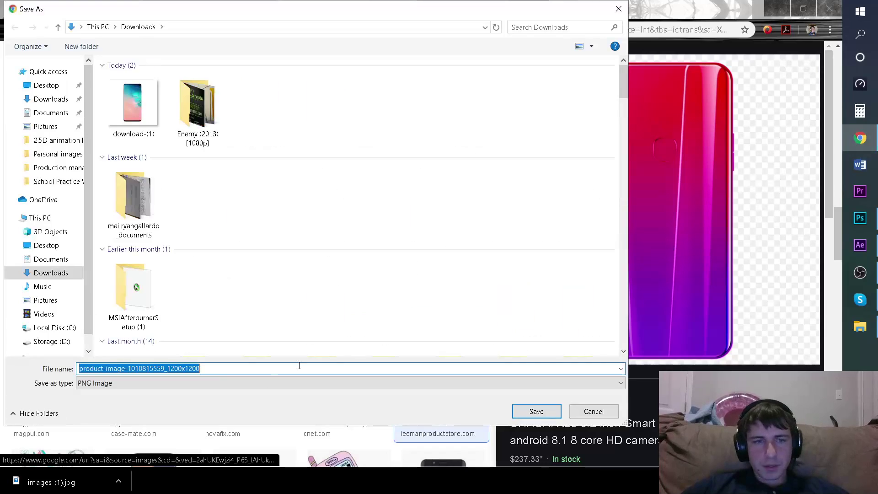
{"action": "left_click", "coordinate": [231, 385]}
{"action": "left_click", "coordinate": [230, 394]}
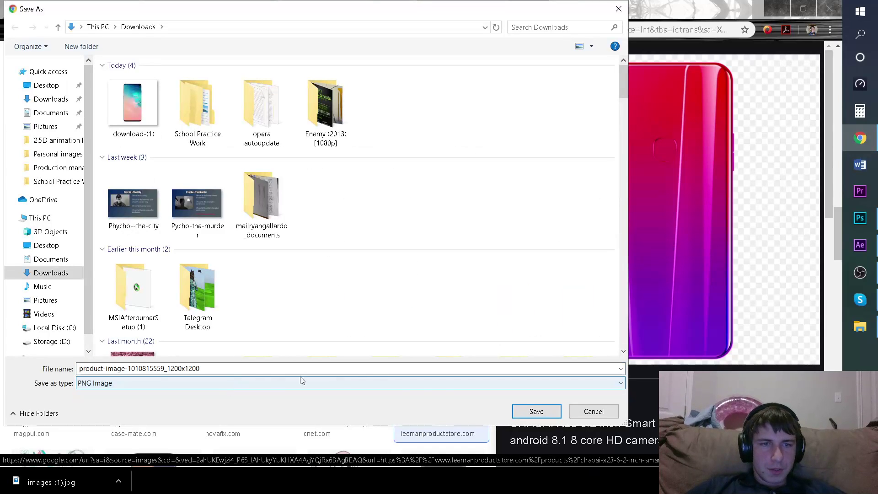
{"action": "left_click", "coordinate": [540, 413]}
- Show the downloaded phone PNG in its folder and bring it into the After Effects composition as the uppermost layer
{"action": "left_click", "coordinate": [118, 483]}
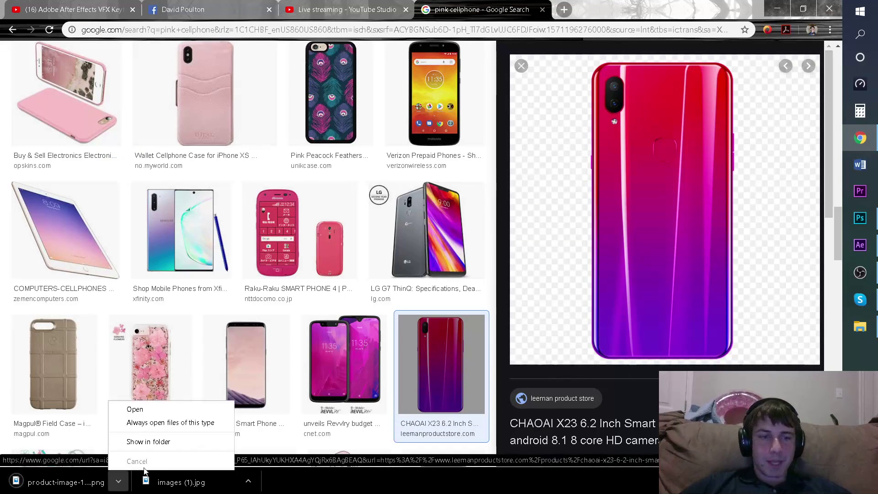
{"action": "left_click", "coordinate": [165, 447]}
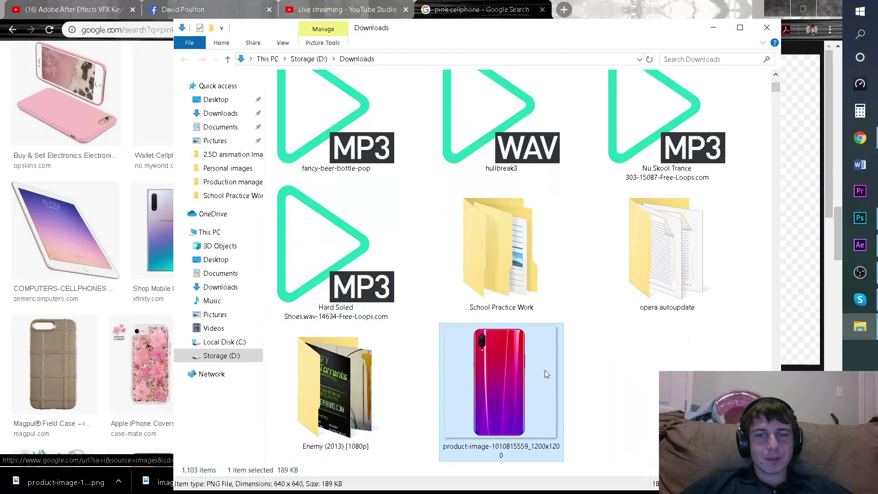
{"action": "left_click_drag", "start_coordinate": [517, 375], "coordinate": [196, 419]}
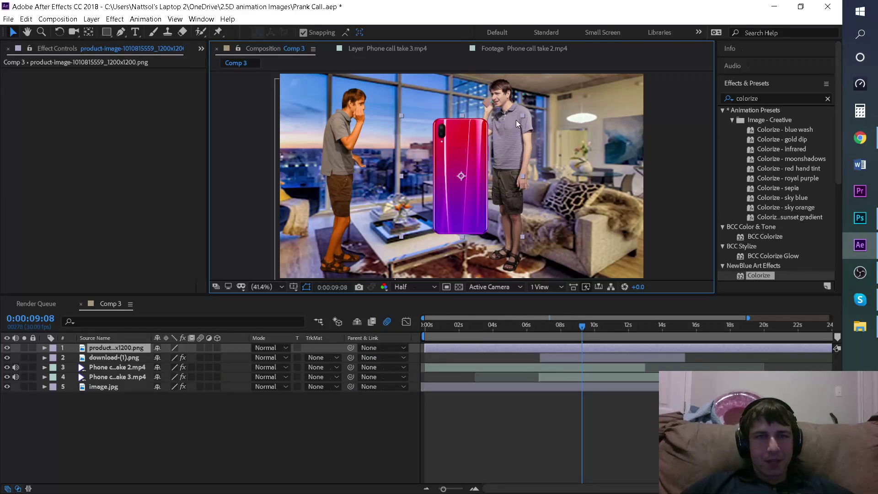
- Shrink the red-and-purple phone image and position it over the face and raised hand of the man by the window
{"action": "left_click_drag", "start_coordinate": [523, 115], "coordinate": [360, 120]}
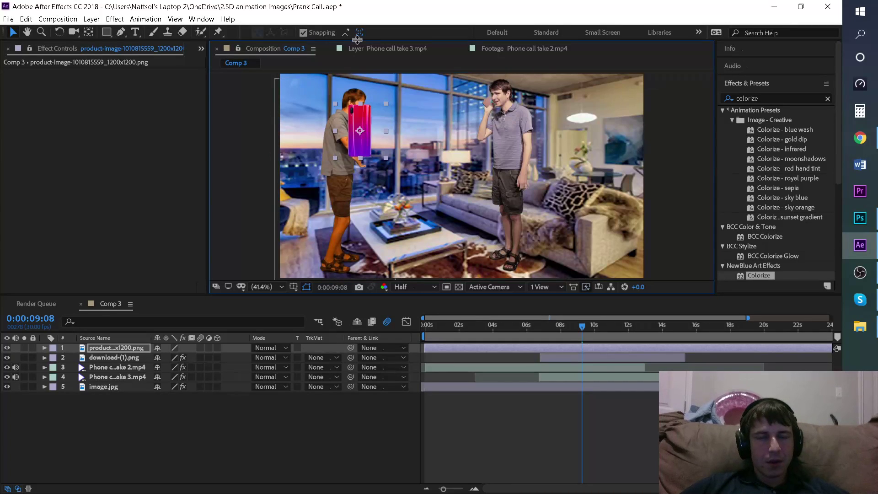
{"action": "left_click", "coordinate": [27, 31]}
{"action": "scroll", "coordinate": [382, 127], "scroll_direction": "up", "scroll_amount": 4}
{"action": "left_click_drag", "start_coordinate": [360, 144], "coordinate": [547, 247]}
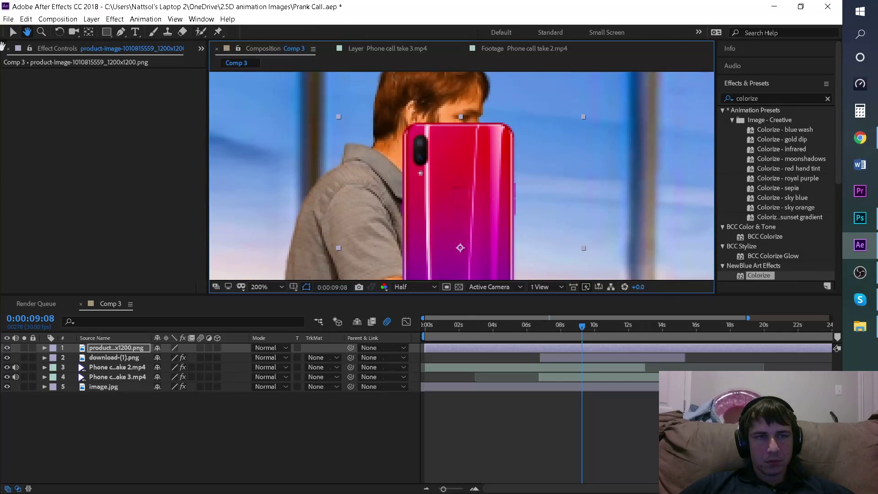
{"action": "left_click", "coordinate": [13, 32]}
{"action": "left_click_drag", "start_coordinate": [586, 117], "coordinate": [547, 179]}
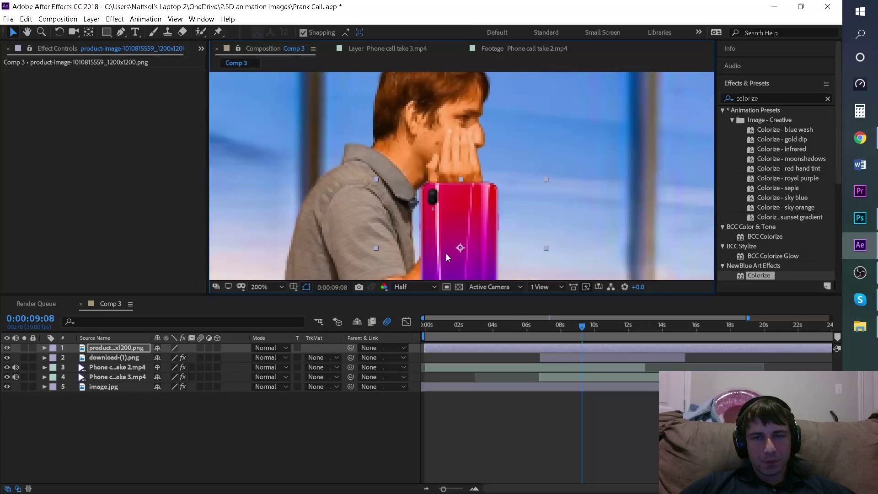
{"action": "left_click_drag", "start_coordinate": [446, 206], "coordinate": [437, 111]}
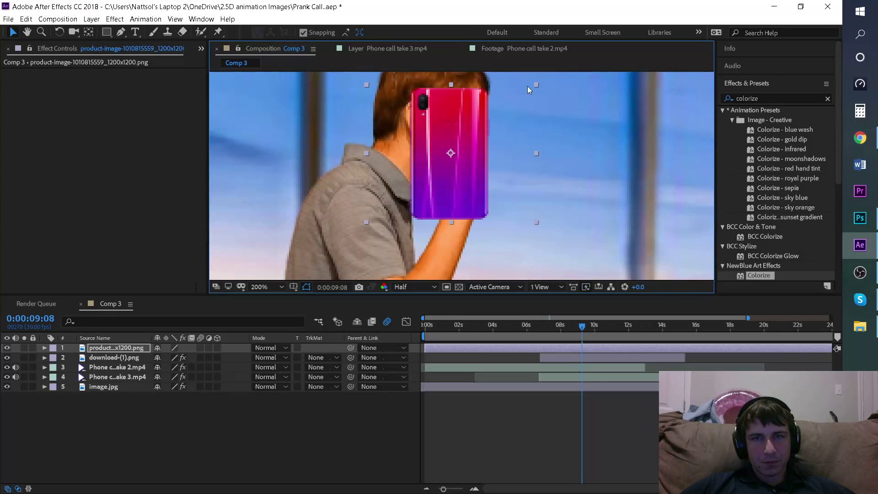
{"action": "left_click_drag", "start_coordinate": [537, 85], "coordinate": [505, 99]}
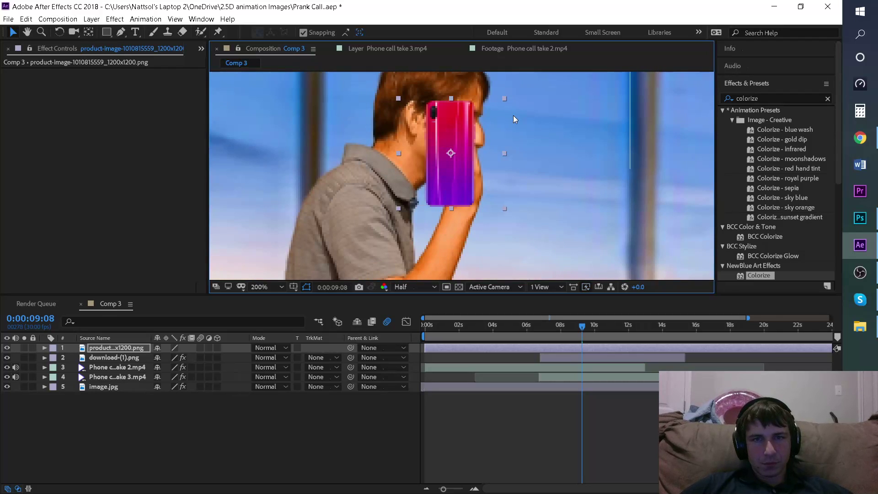
{"action": "left_click", "coordinate": [507, 100]}
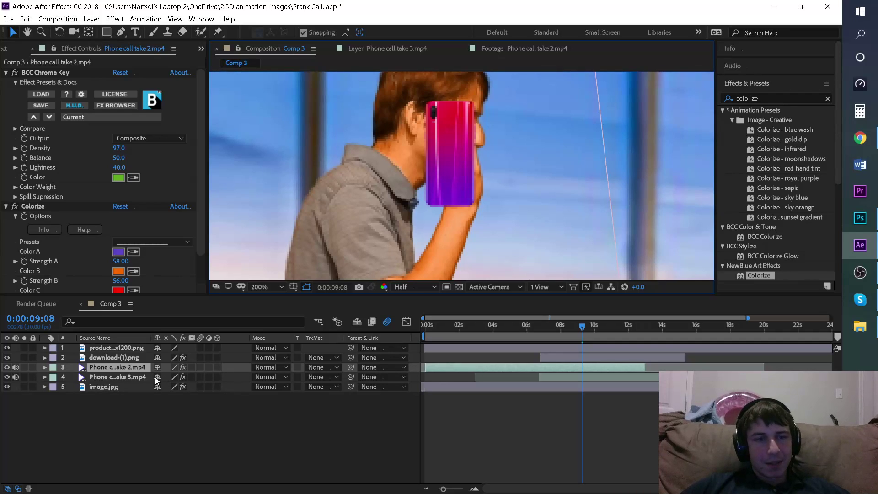
- Move the Phone call take 2.mp4 layer above download-(1).png and check the visibility of download-(1).png
{"action": "left_click_drag", "start_coordinate": [144, 369], "coordinate": [145, 354]}
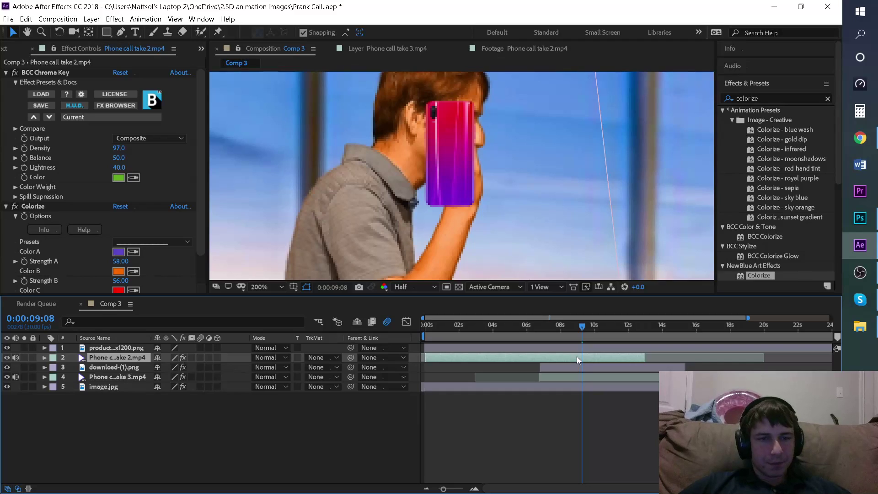
{"action": "left_click", "coordinate": [135, 367]}
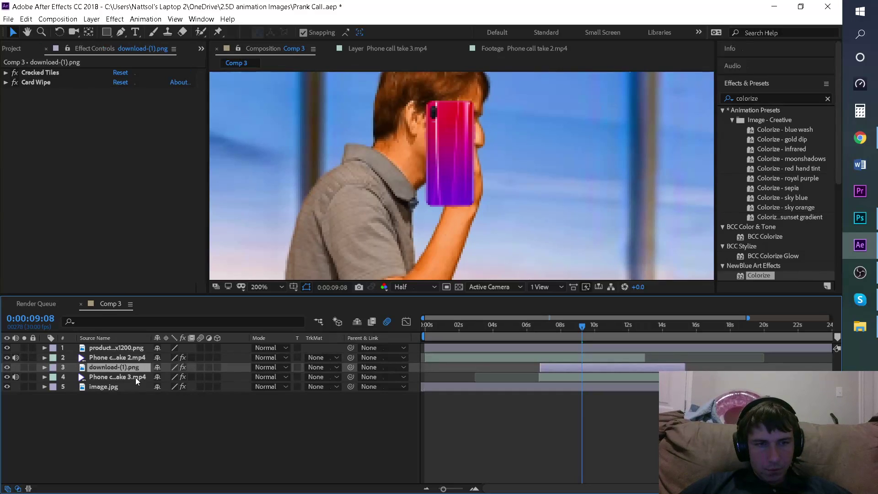
{"action": "left_click", "coordinate": [135, 377]}
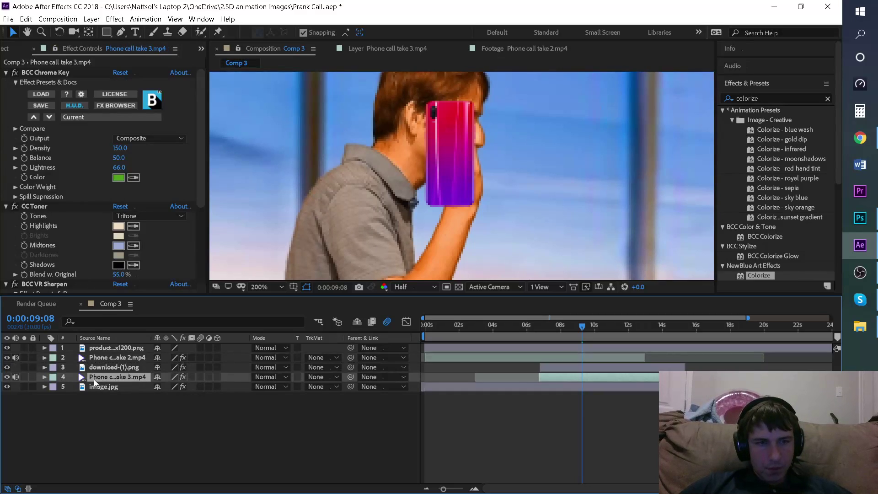
{"action": "left_click", "coordinate": [6, 367]}
{"action": "left_click", "coordinate": [6, 367]}
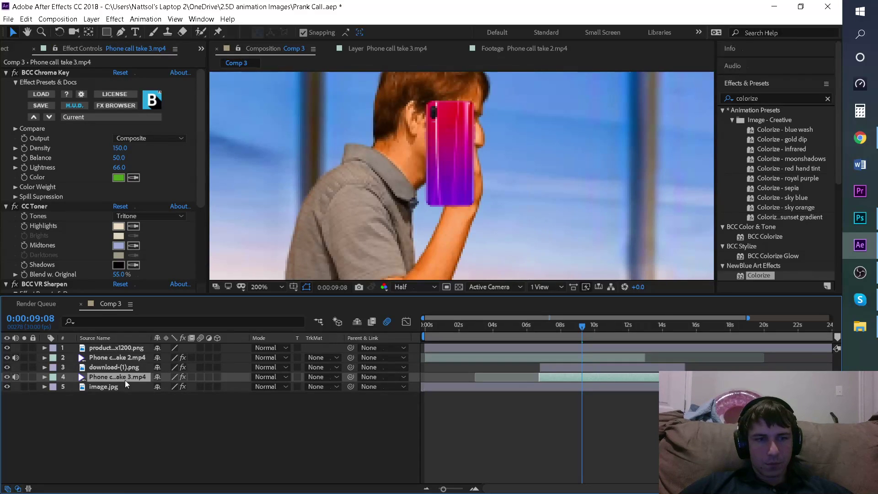
- Try the download-(1).png layer back above Phone call take 2.mp4, then undo the reordering
{"action": "left_click", "coordinate": [123, 370]}
{"action": "left_click_drag", "start_coordinate": [123, 370], "coordinate": [128, 357]}
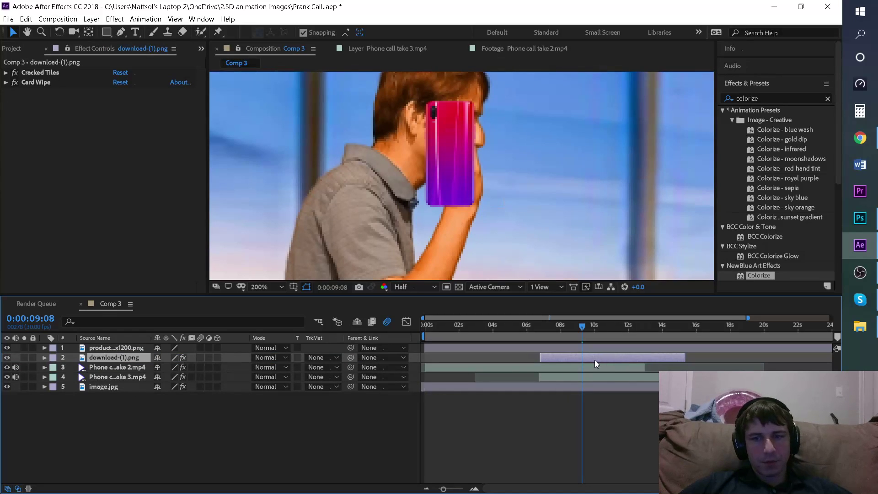
{"action": "left_click_drag", "start_coordinate": [562, 327], "coordinate": [579, 333]}
{"action": "key", "text": "ctrl+z"}
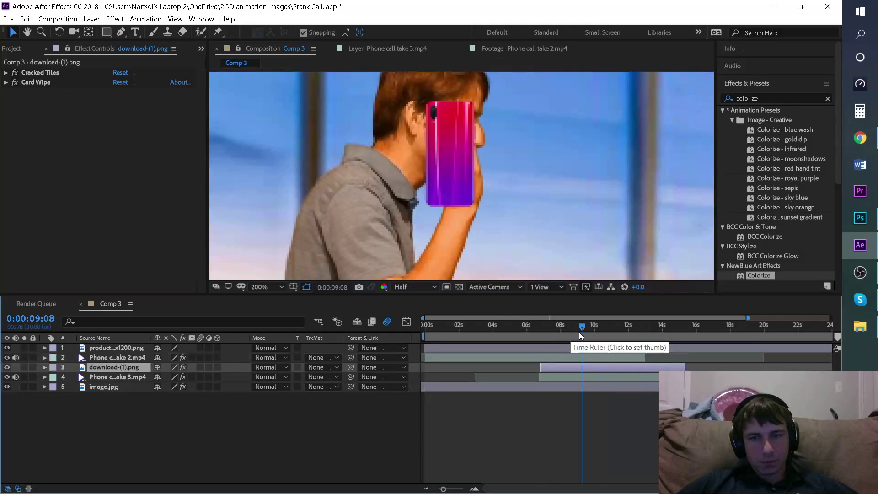
- Select the red-and-purple phone layer, play the composition from the start, and stop the preview at 0:00:16:15
{"action": "left_click", "coordinate": [522, 356]}
{"action": "left_click", "coordinate": [521, 350]}
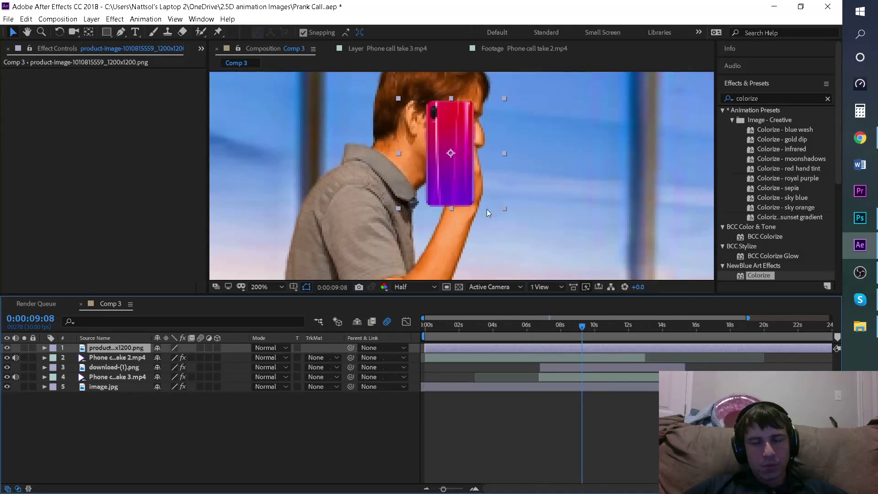
{"action": "scroll", "coordinate": [564, 361], "scroll_direction": "down", "scroll_amount": 2}
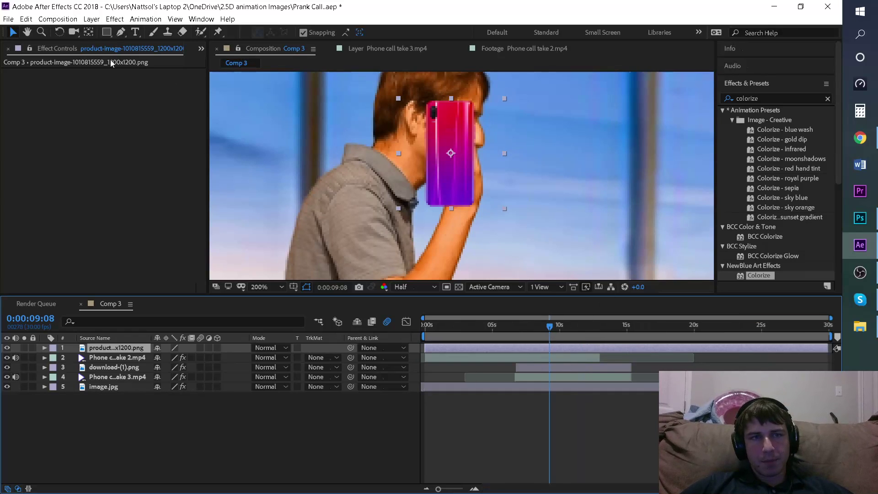
{"action": "left_click", "coordinate": [27, 31]}
{"action": "left_click_drag", "start_coordinate": [658, 189], "coordinate": [346, 173]}
{"action": "left_click_drag", "start_coordinate": [476, 327], "coordinate": [388, 323]}
{"action": "key", "text": "space"}
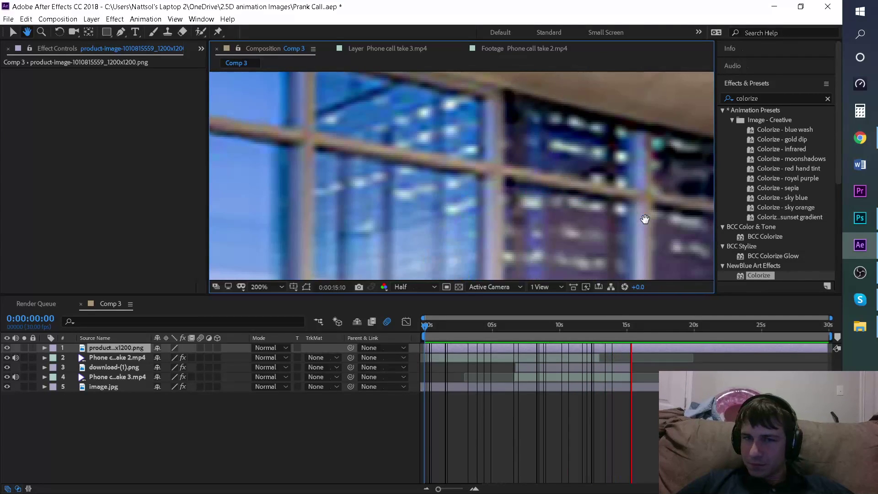
{"action": "key", "text": "space"}
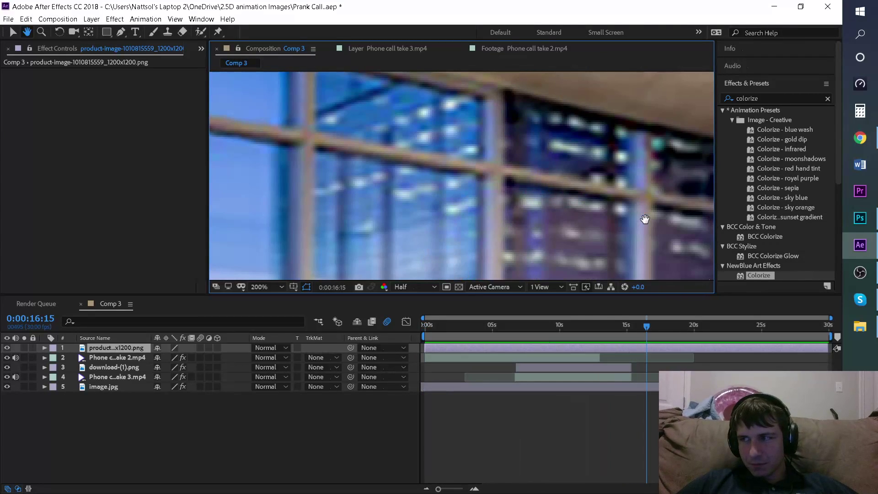
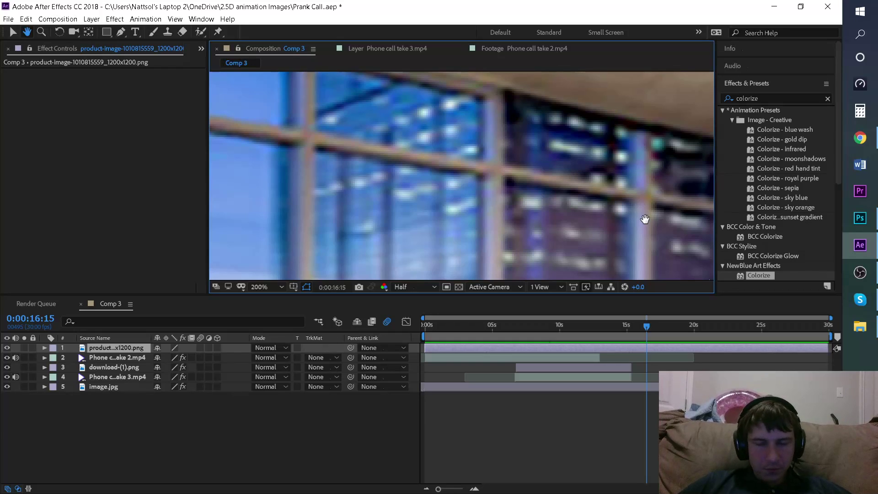
- Scrub through the composition and place the playhead at 0:00:08:06, where the man by the window holds up his hand
{"action": "left_click", "coordinate": [565, 326]}
{"action": "left_click_drag", "start_coordinate": [550, 327], "coordinate": [573, 326]}
{"action": "left_click_drag", "start_coordinate": [591, 325], "coordinate": [465, 336]}
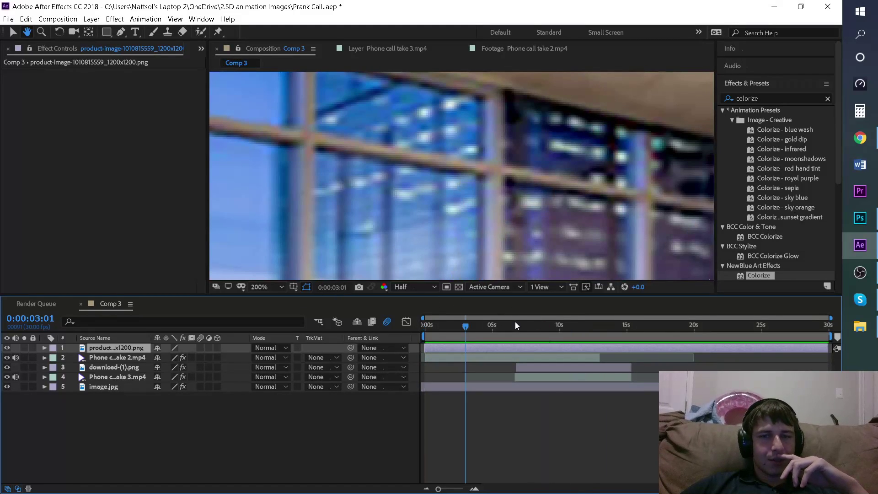
{"action": "left_click_drag", "start_coordinate": [515, 323], "coordinate": [534, 326]}
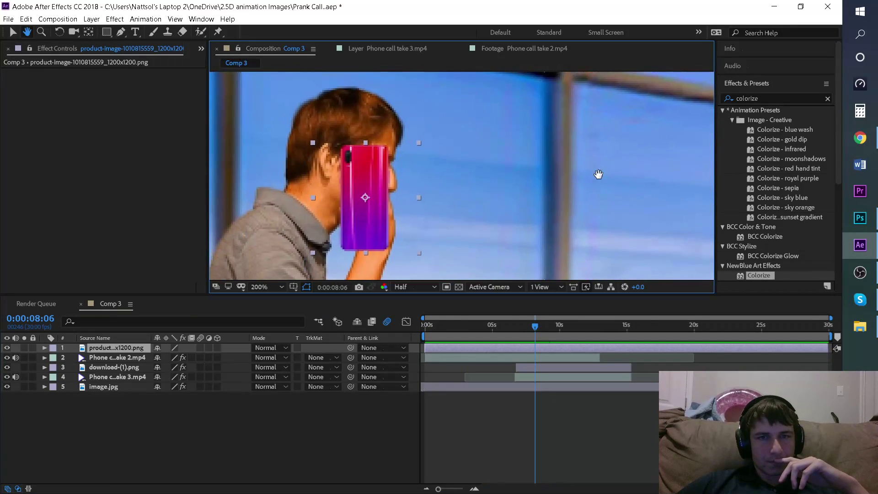
- Rotate the red-and-purple phone layer to 292° and position it over the man's raised hand at about 417.6, 188.3
{"action": "left_click_drag", "start_coordinate": [592, 173], "coordinate": [632, 160]}
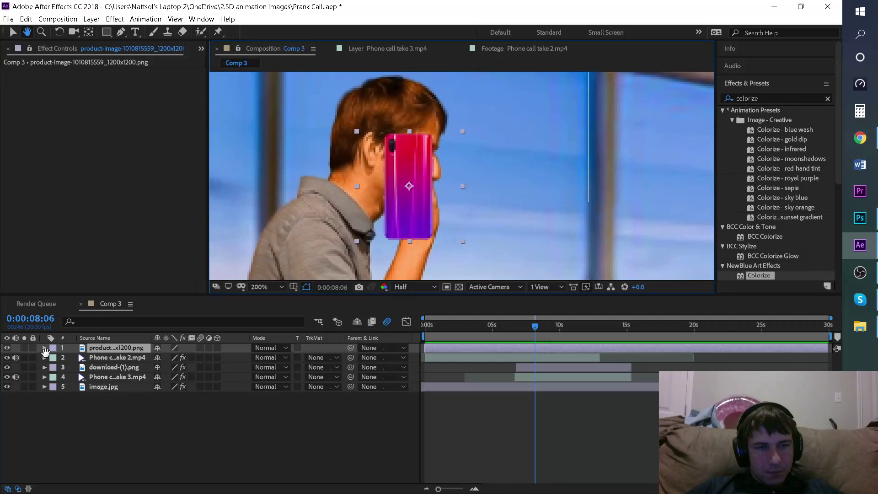
{"action": "left_click", "coordinate": [13, 31]}
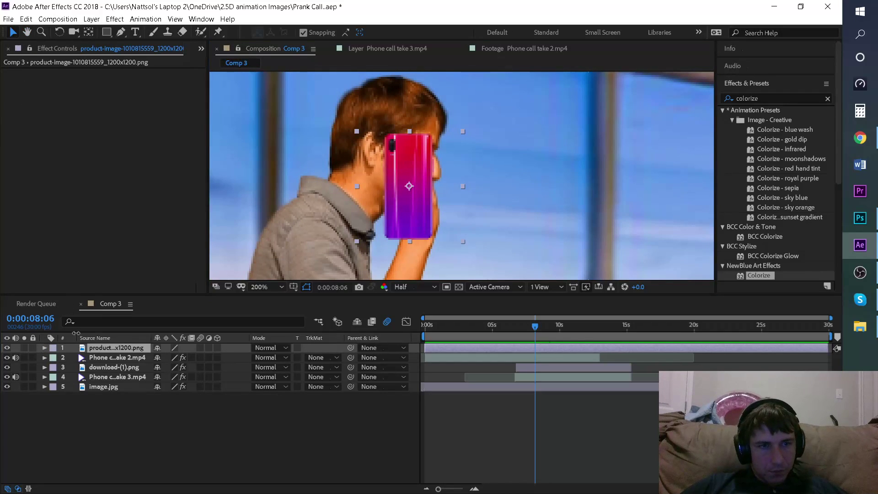
{"action": "left_click", "coordinate": [45, 348]}
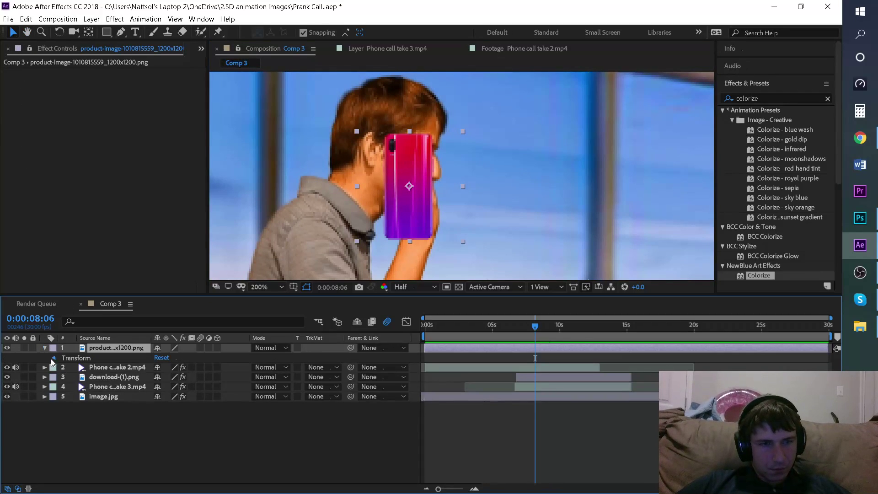
{"action": "left_click", "coordinate": [54, 358]}
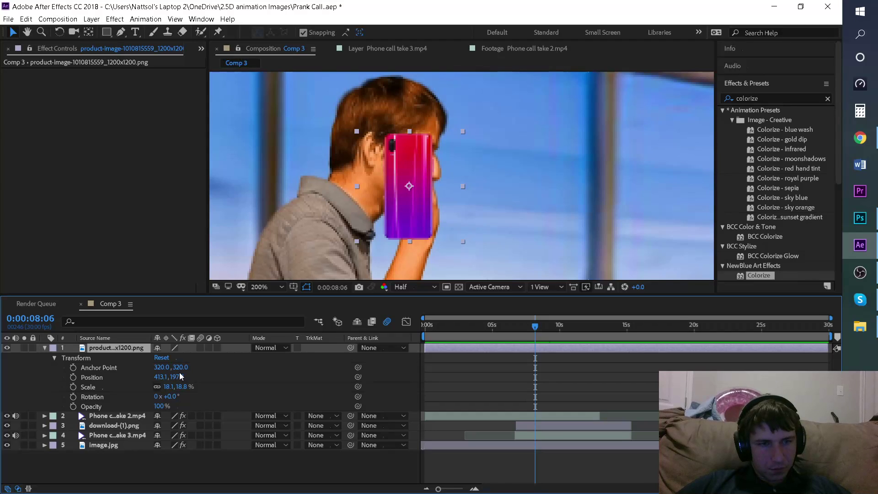
{"action": "left_click_drag", "start_coordinate": [174, 395], "coordinate": [206, 391]}
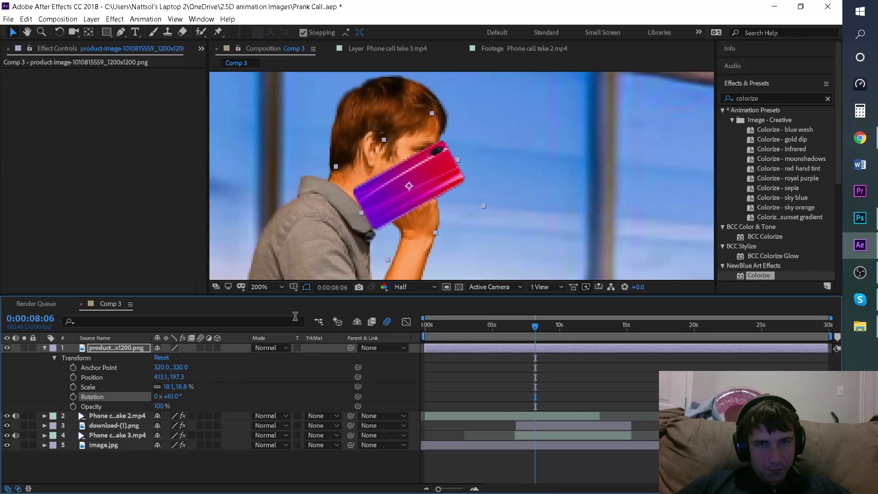
{"action": "left_click_drag", "start_coordinate": [435, 182], "coordinate": [526, 196]}
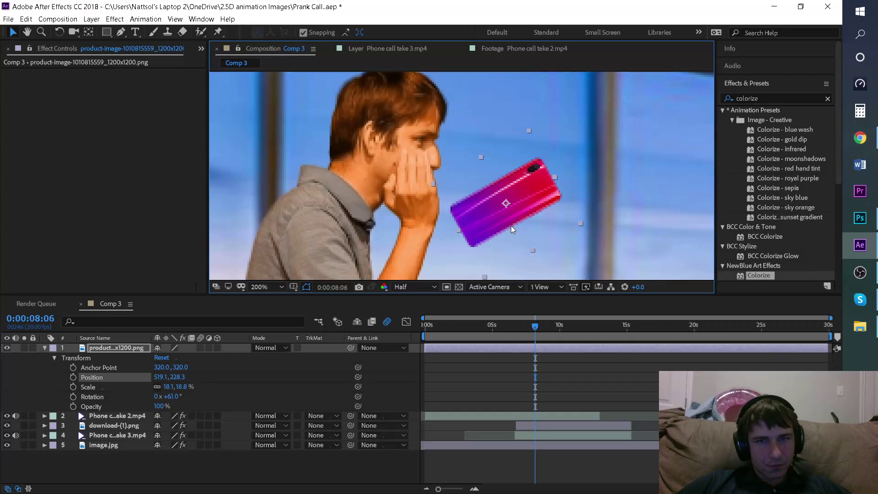
{"action": "left_click_drag", "start_coordinate": [512, 207], "coordinate": [422, 168]}
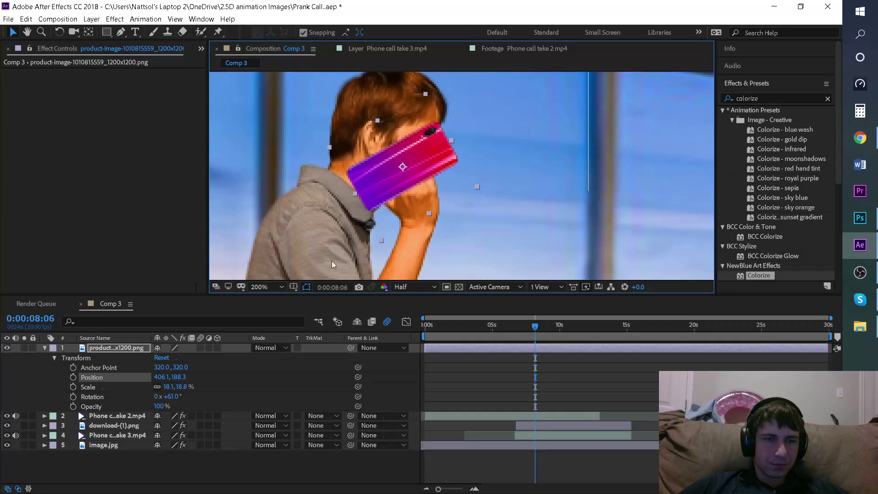
{"action": "left_click_drag", "start_coordinate": [176, 395], "coordinate": [264, 364]}
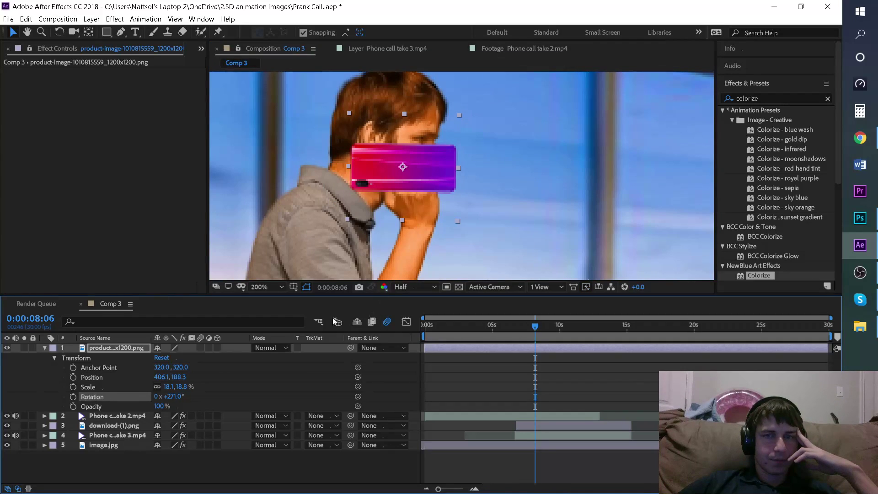
{"action": "left_click_drag", "start_coordinate": [179, 397], "coordinate": [207, 382]}
{"action": "left_click_drag", "start_coordinate": [412, 163], "coordinate": [426, 174]}
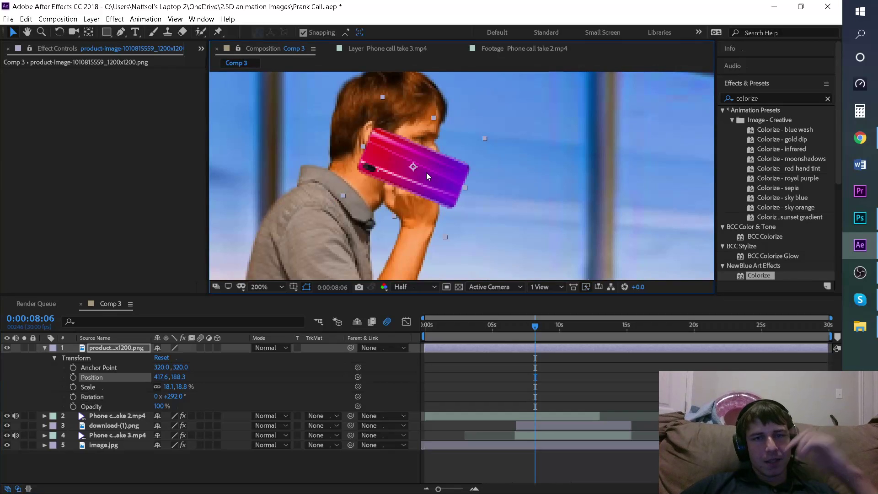
- Lower the phone layer's opacity to 34% and draw a closed Pen tool mask on it around the man's fingers
{"action": "scroll", "coordinate": [412, 177], "scroll_direction": "up", "scroll_amount": 3}
{"action": "scroll", "coordinate": [411, 177], "scroll_direction": "down", "scroll_amount": 1}
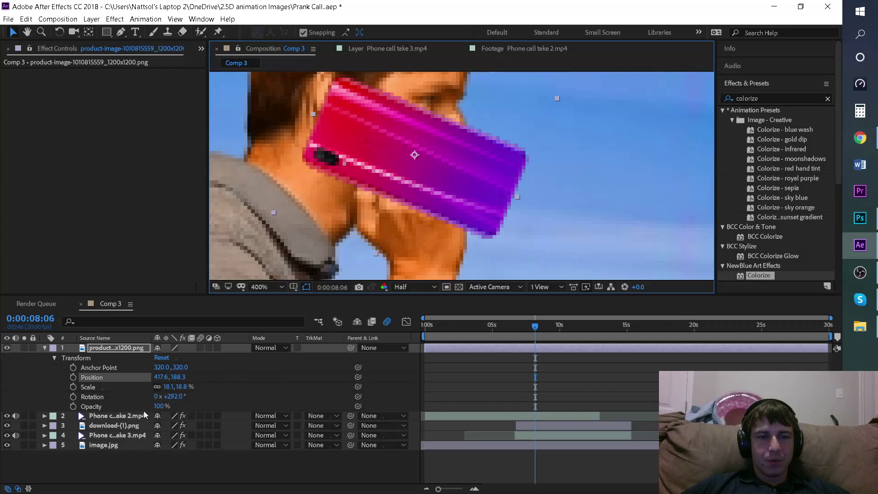
{"action": "left_click_drag", "start_coordinate": [159, 406], "coordinate": [124, 406]}
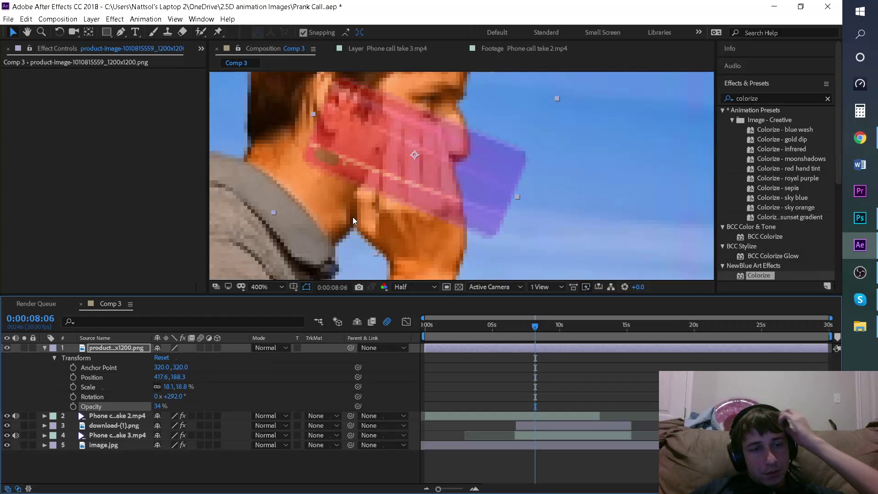
{"action": "left_click", "coordinate": [121, 31]}
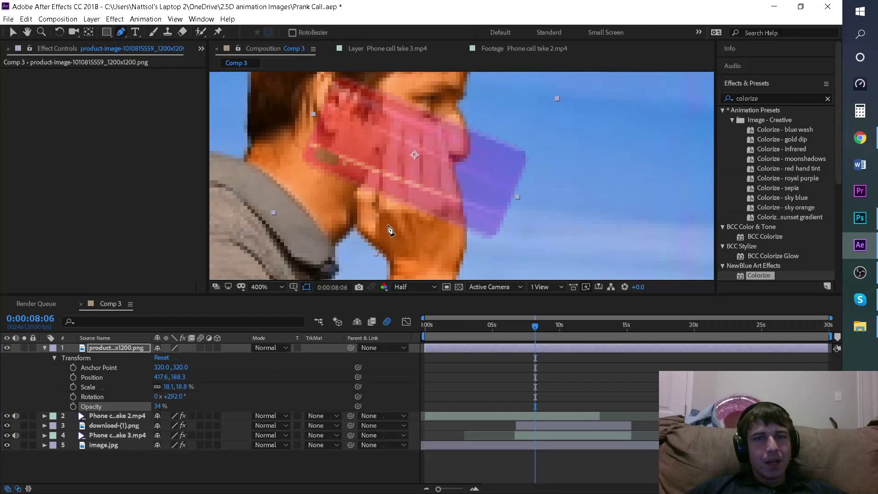
{"action": "left_click", "coordinate": [380, 189]}
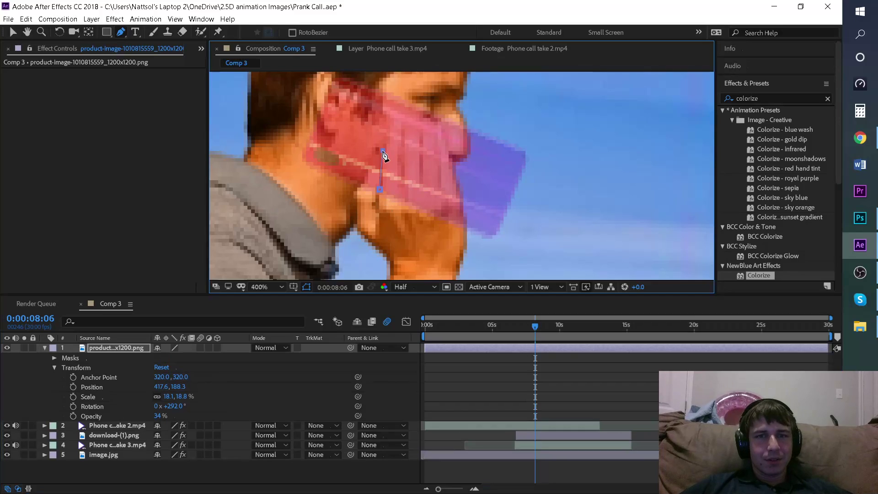
{"action": "left_click", "coordinate": [389, 125]}
{"action": "left_click", "coordinate": [395, 113]}
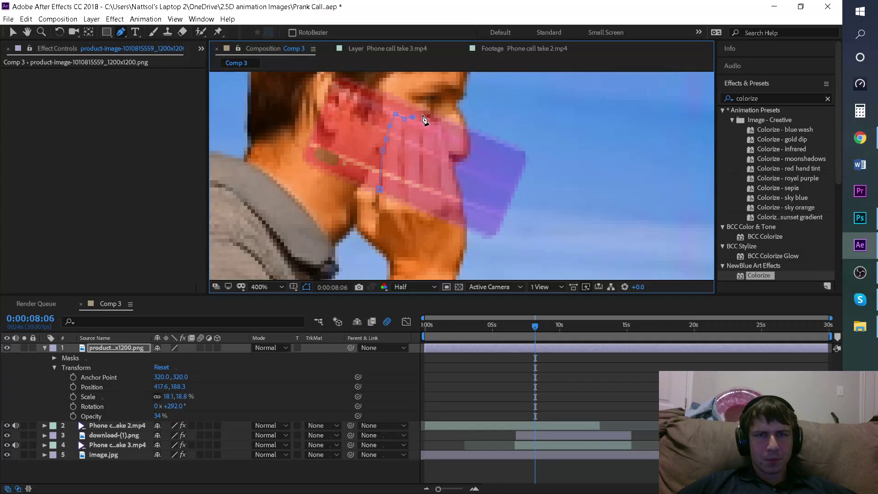
{"action": "key", "text": "ctrl+z"}
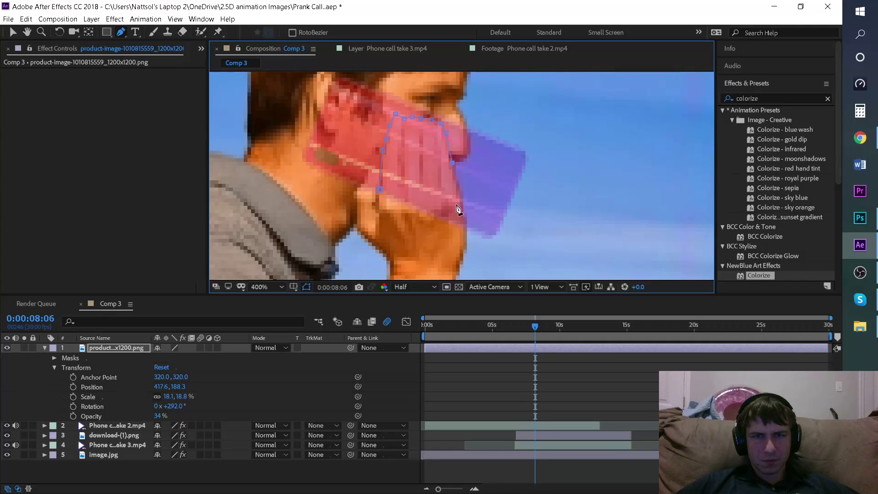
{"action": "left_click", "coordinate": [380, 190]}
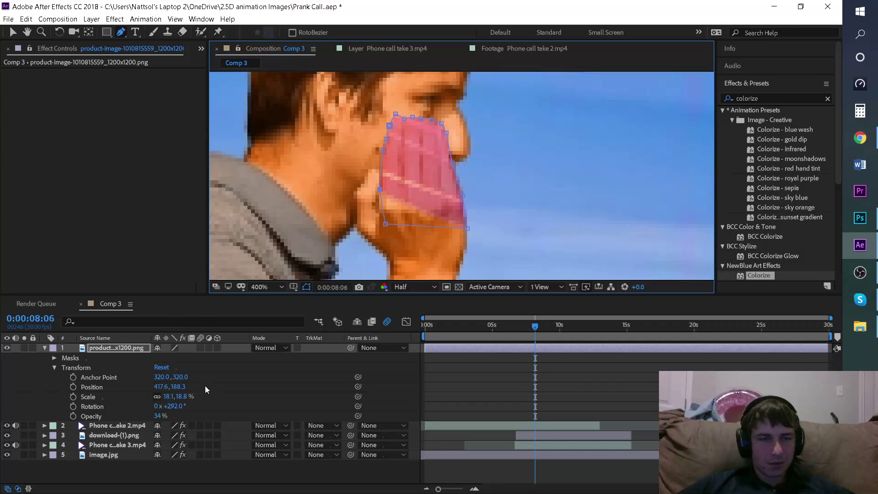
- Set the finger mask's mode to Subtract and restore the phone layer's opacity to 100%
{"action": "left_click", "coordinate": [54, 358]}
{"action": "left_click", "coordinate": [174, 367]}
{"action": "left_click", "coordinate": [183, 406]}
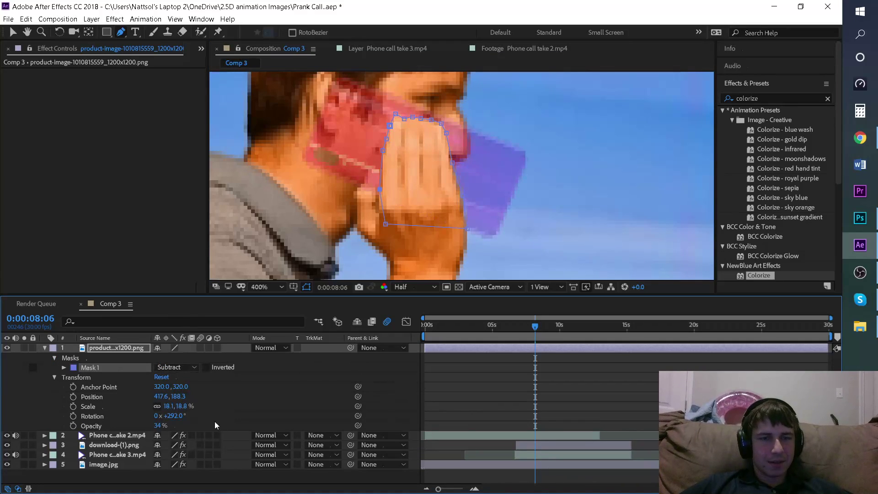
{"action": "left_click_drag", "start_coordinate": [157, 426], "coordinate": [328, 436]}
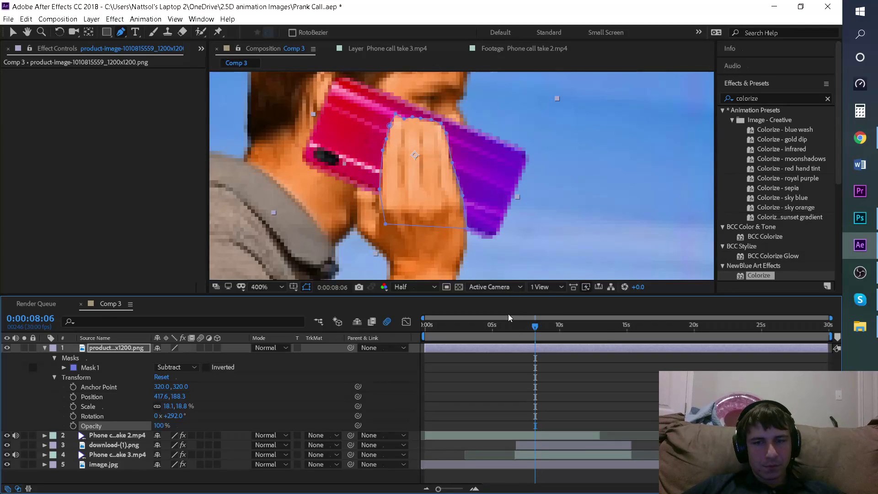
- Play the composition from the start, stop at 0:00:01:04, and select the Phone call take 2.mp4 layer
{"action": "left_click_drag", "start_coordinate": [510, 334], "coordinate": [405, 331]}
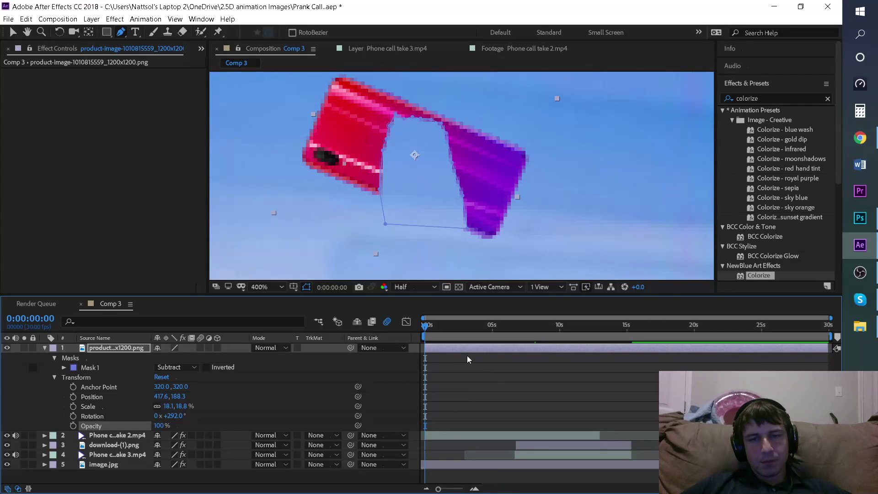
{"action": "key", "text": "space"}
{"action": "key", "text": "space"}
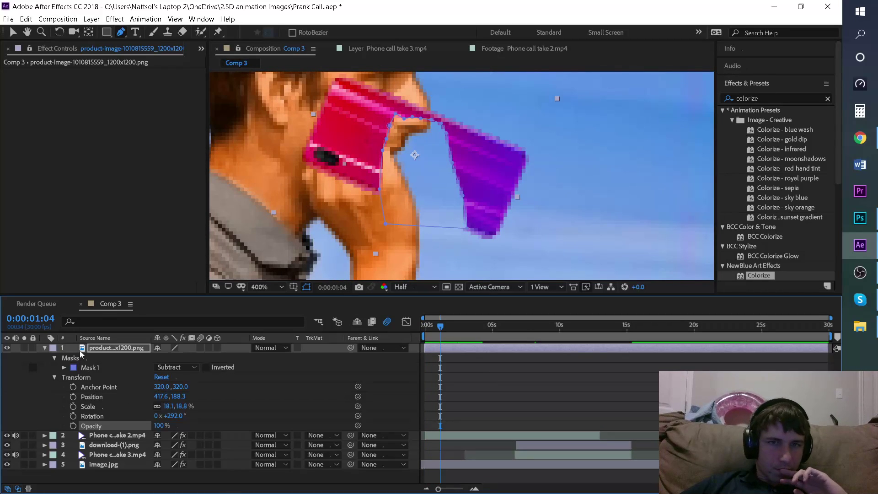
{"action": "left_click", "coordinate": [517, 439]}
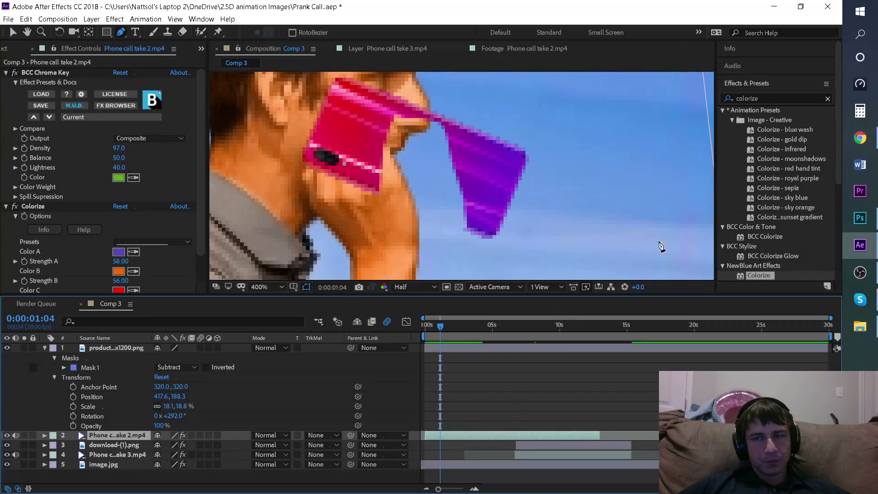
- Switch to Chrome to reload the After Effects Mini Project live-stream dashboard and pause its preview, and return to After Effects
{"action": "left_click", "coordinate": [860, 137]}
{"action": "left_click", "coordinate": [237, 4]}
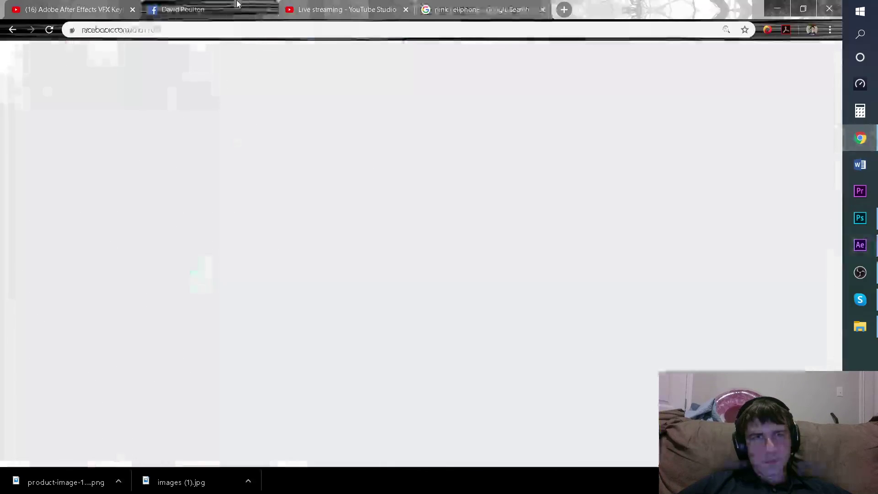
{"action": "left_click", "coordinate": [861, 138]}
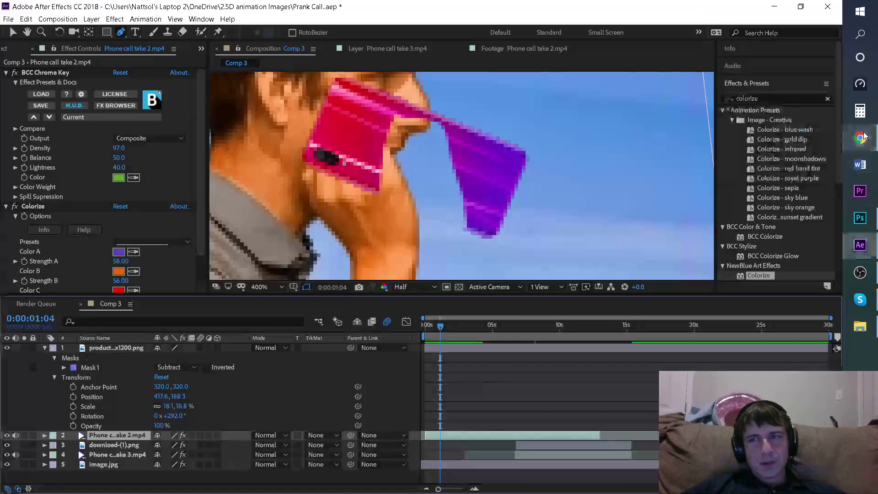
{"action": "left_click", "coordinate": [862, 137]}
{"action": "left_click", "coordinate": [481, 9]}
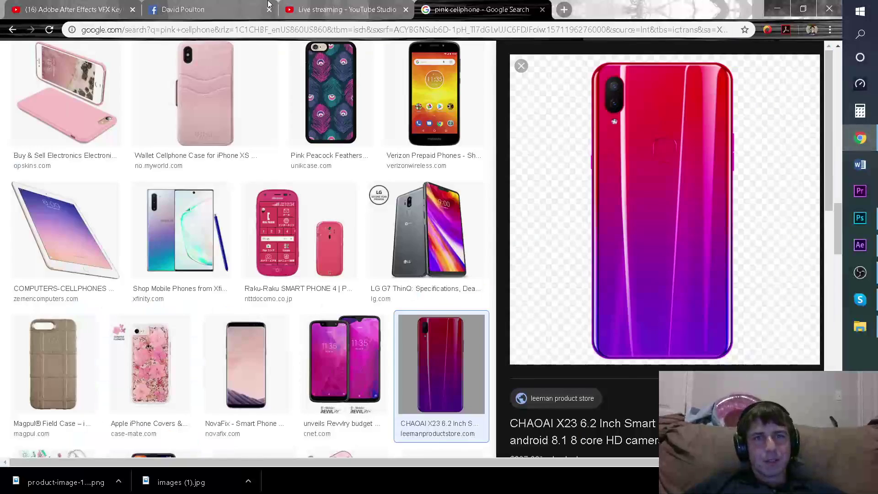
{"action": "left_click", "coordinate": [283, 4]}
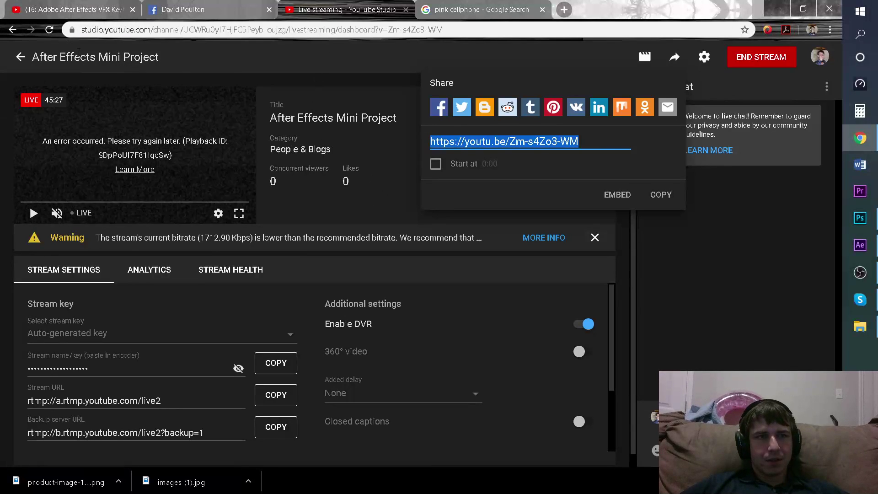
{"action": "left_click", "coordinate": [49, 29]}
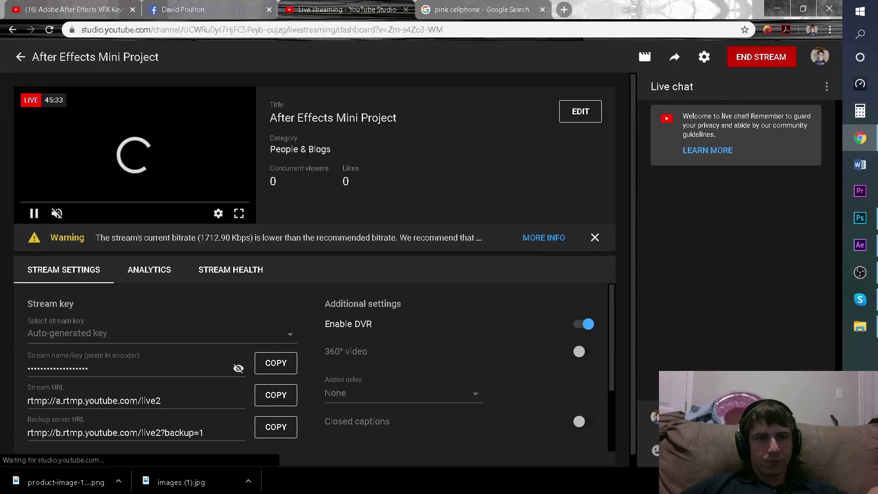
{"action": "left_click", "coordinate": [33, 213]}
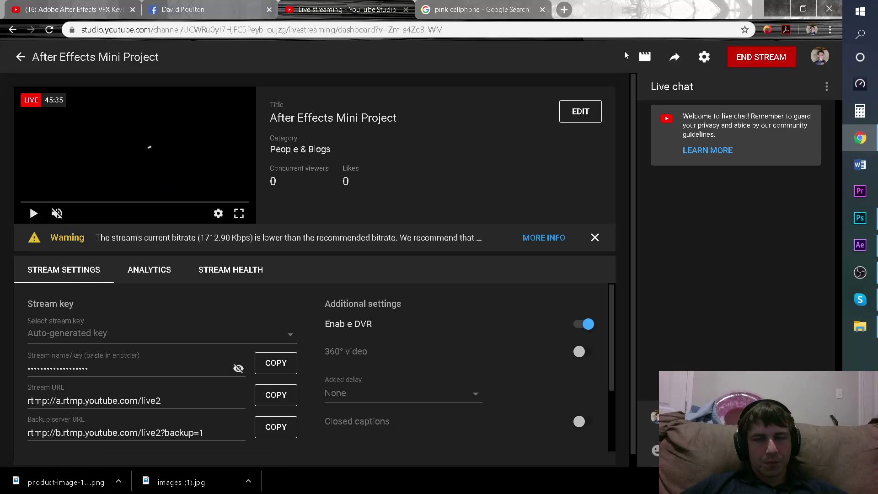
{"action": "left_click", "coordinate": [849, 137]}
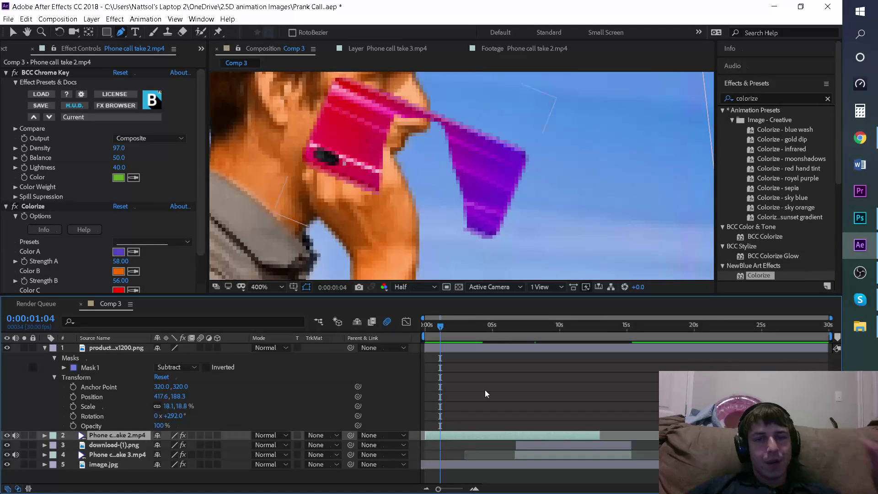
- Keep Phone call take 2.mp4 selected and move the playhead to 0:00:00:28, where the man's hand is at his face
{"action": "mouse_move", "coordinate": [442, 325]}
{"action": "left_mouse_down"}
{"action": "mouse_move", "coordinate": [421, 323]}
{"action": "mouse_move", "coordinate": [439, 325]}
{"action": "left_mouse_up"}
{"action": "left_click", "coordinate": [461, 436]}
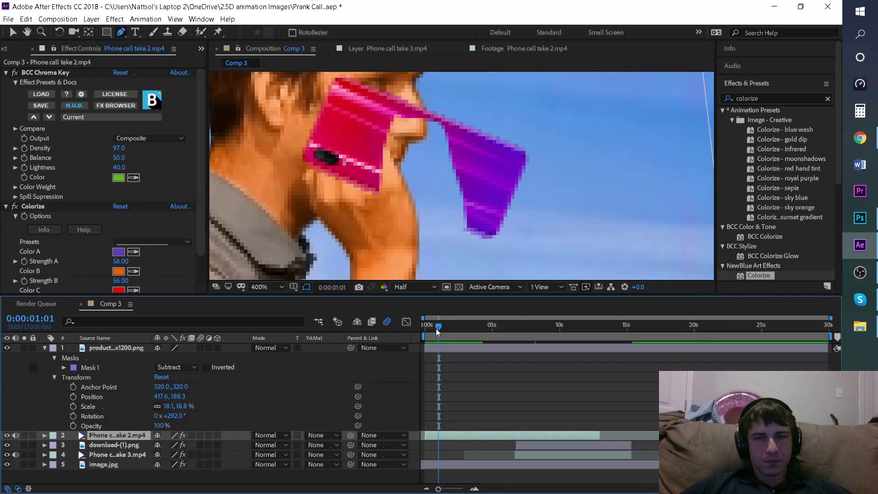
{"action": "left_click", "coordinate": [421, 326]}
{"action": "left_click_drag", "start_coordinate": [424, 326], "coordinate": [438, 326]}
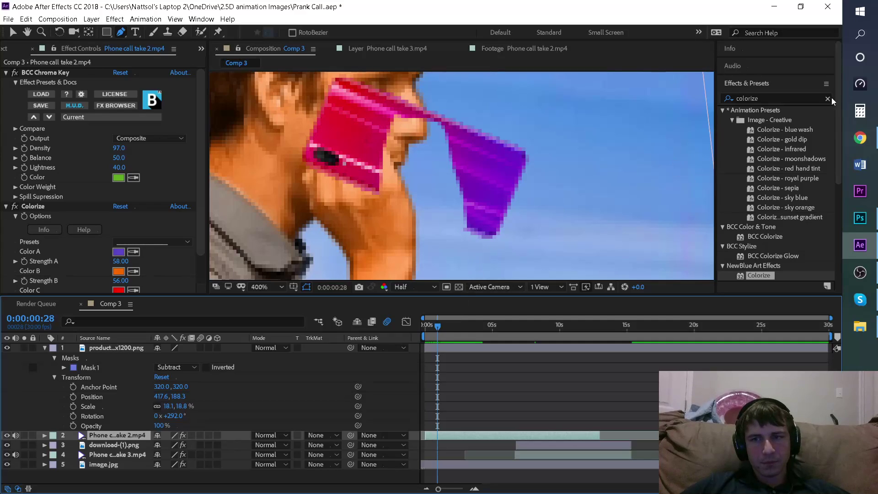
- Collapse the Effects & Presets list, expand the Motion Sketch settings, and place them directly below Character
{"action": "left_click", "coordinate": [770, 86]}
{"action": "left_click", "coordinate": [770, 86]}
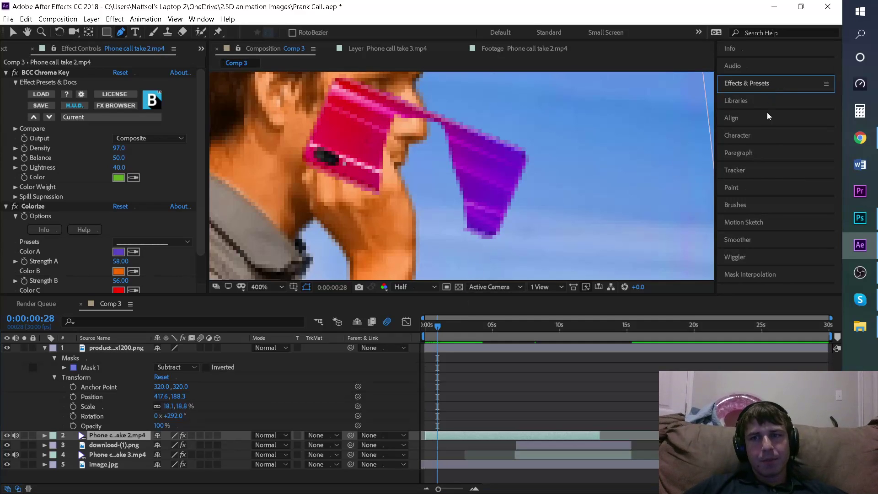
{"action": "left_click", "coordinate": [761, 157]}
{"action": "left_click", "coordinate": [762, 155]}
{"action": "left_click", "coordinate": [756, 143]}
{"action": "left_click", "coordinate": [755, 142]}
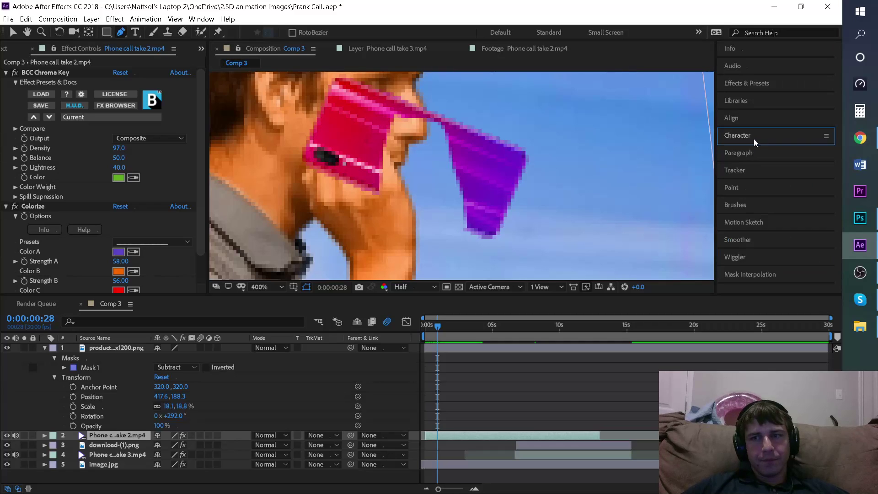
{"action": "left_click", "coordinate": [761, 223]}
{"action": "left_click", "coordinate": [753, 221]}
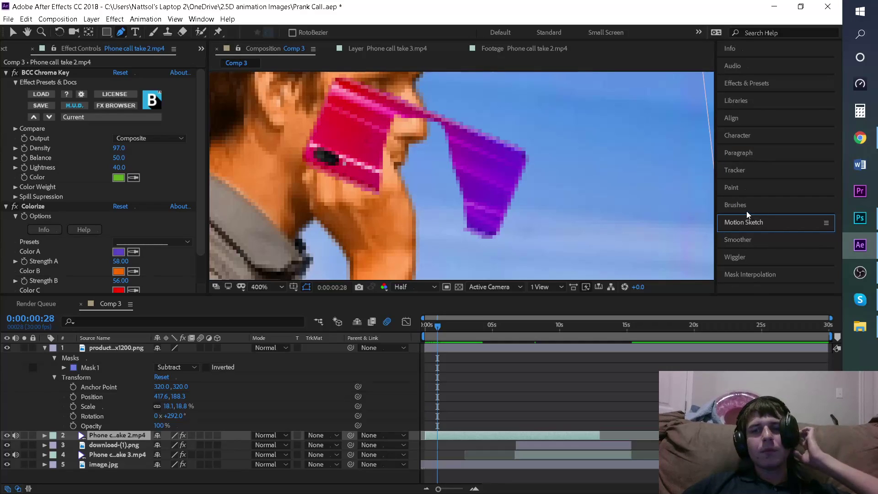
{"action": "left_click", "coordinate": [765, 223]}
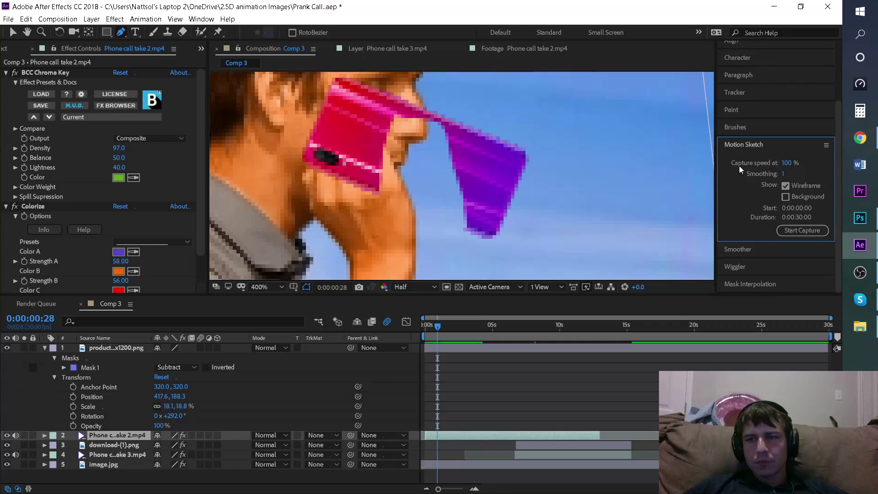
{"action": "scroll", "coordinate": [744, 146], "scroll_direction": "up", "scroll_amount": 2}
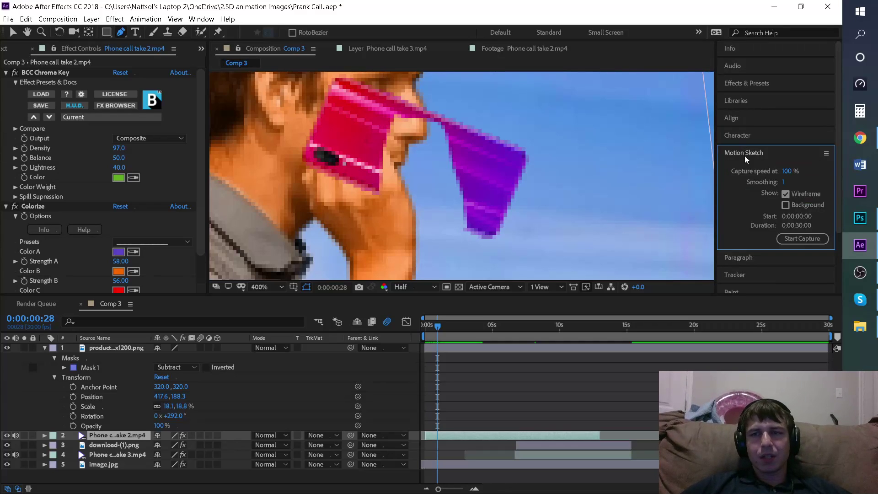
- Collapse Motion Sketch, expand the Tracker settings, and start Track Motion on Phone call take 2.mp4 with the playhead at 0:00:00:01
{"action": "left_click", "coordinate": [745, 158]}
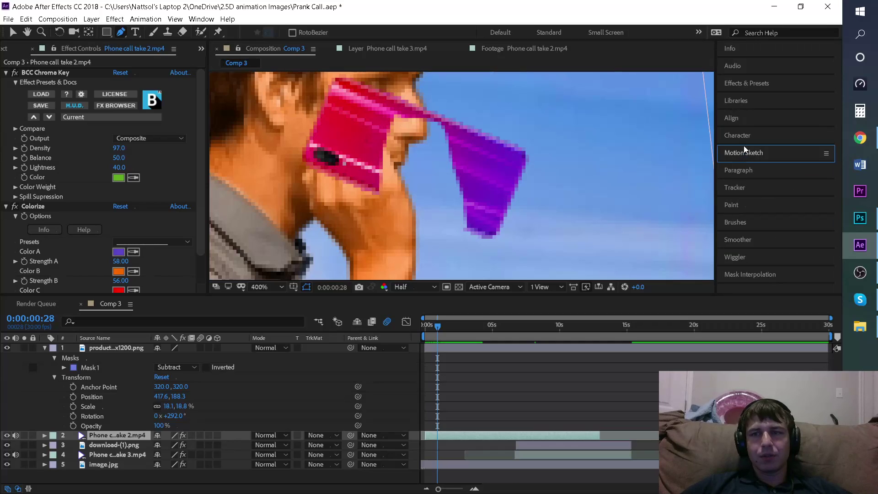
{"action": "left_click", "coordinate": [755, 191]}
{"action": "left_click_drag", "start_coordinate": [438, 325], "coordinate": [425, 326]}
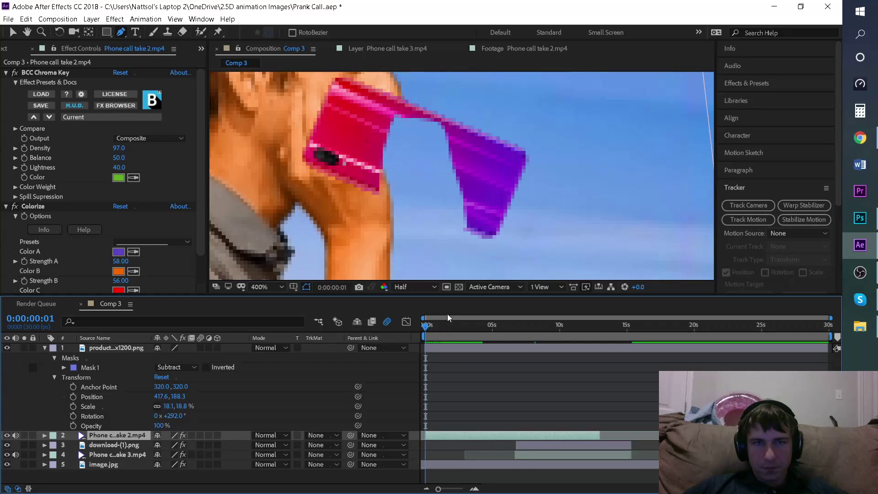
{"action": "left_click", "coordinate": [768, 218]}
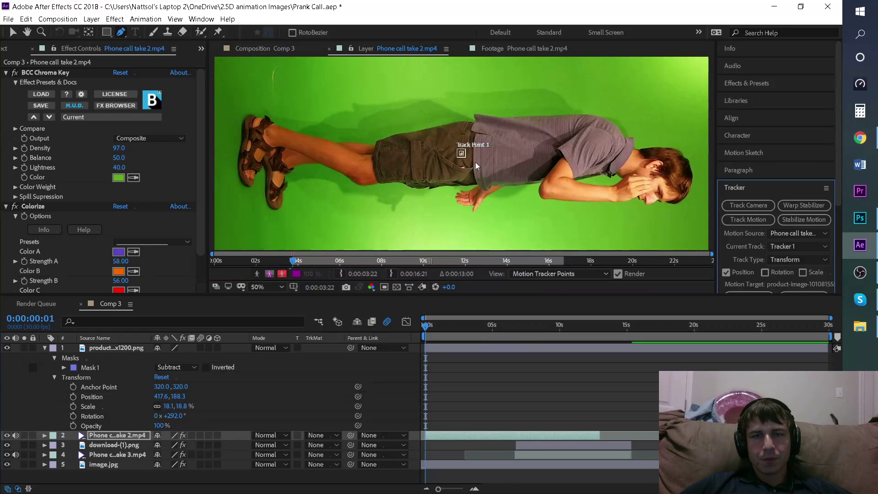
- Place Track Point 1 over the man's hand at his face and enlarge its tracking regions to surround the hand
{"action": "left_click_drag", "start_coordinate": [463, 157], "coordinate": [637, 191]}
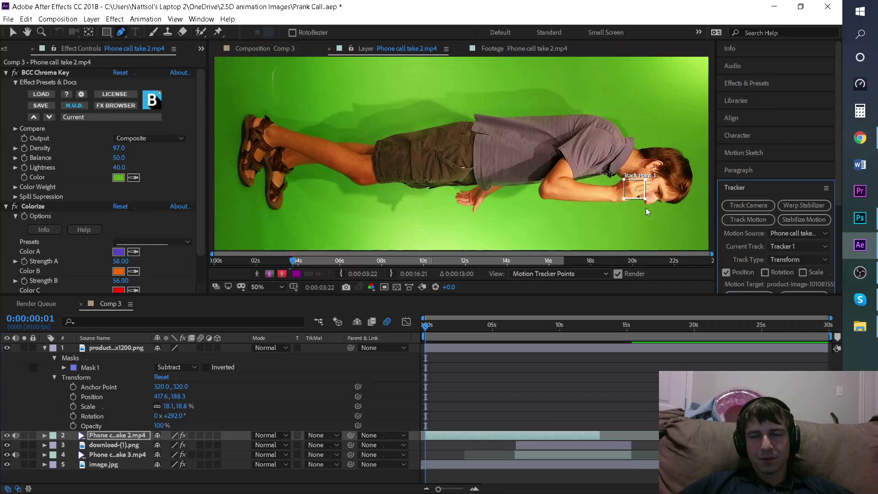
{"action": "left_click", "coordinate": [640, 198]}
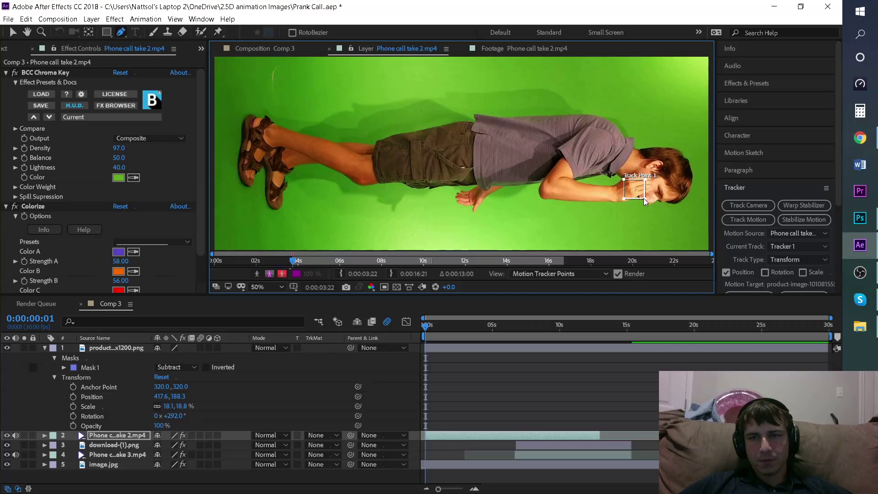
{"action": "mouse_move", "coordinate": [644, 199]}
{"action": "left_mouse_down"}
{"action": "mouse_move", "coordinate": [655, 205]}
{"action": "mouse_move", "coordinate": [641, 196]}
{"action": "mouse_move", "coordinate": [651, 200]}
{"action": "left_mouse_up"}
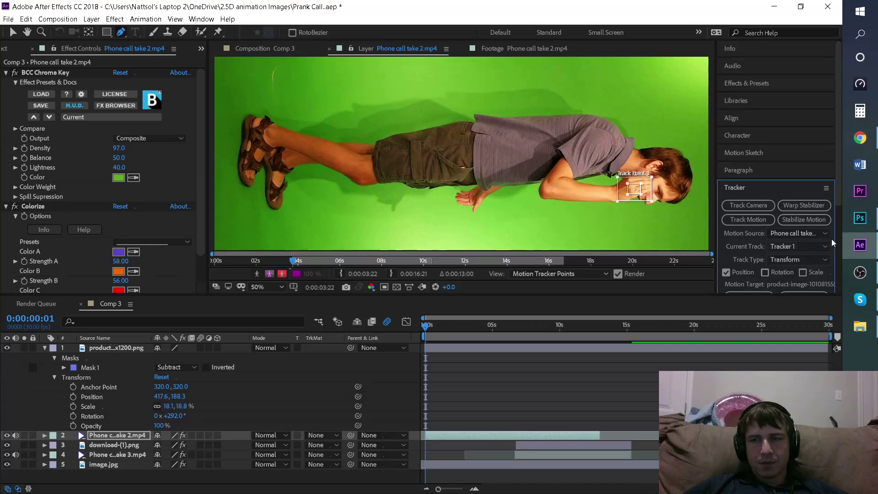
- Keep Phone call take 2.mp4 as the motion source and analyze the hand's motion forward with Tracker 1
{"action": "scroll", "coordinate": [831, 240], "scroll_direction": "down", "scroll_amount": 4}
{"action": "scroll", "coordinate": [838, 213], "scroll_direction": "up", "scroll_amount": 2}
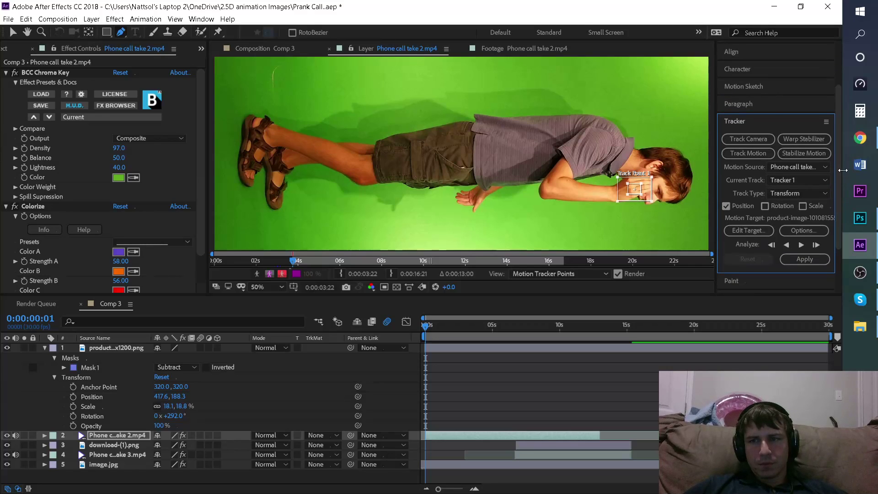
{"action": "left_click", "coordinate": [809, 169]}
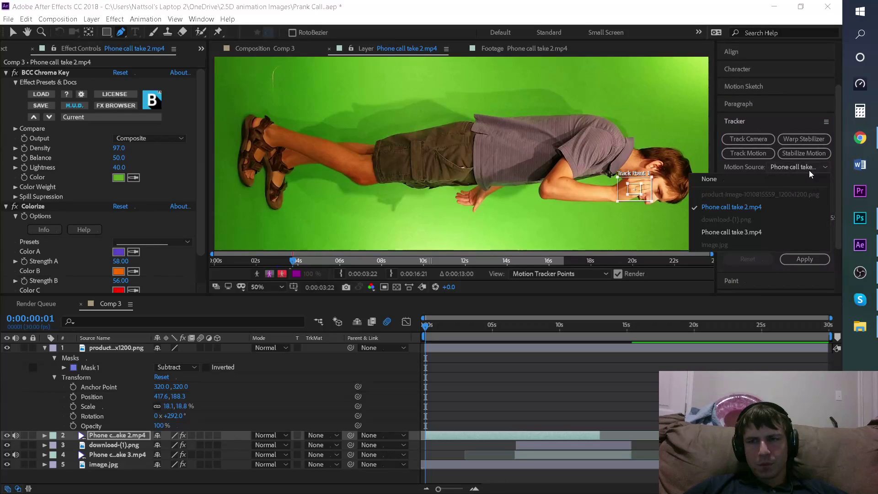
{"action": "left_click", "coordinate": [809, 170]}
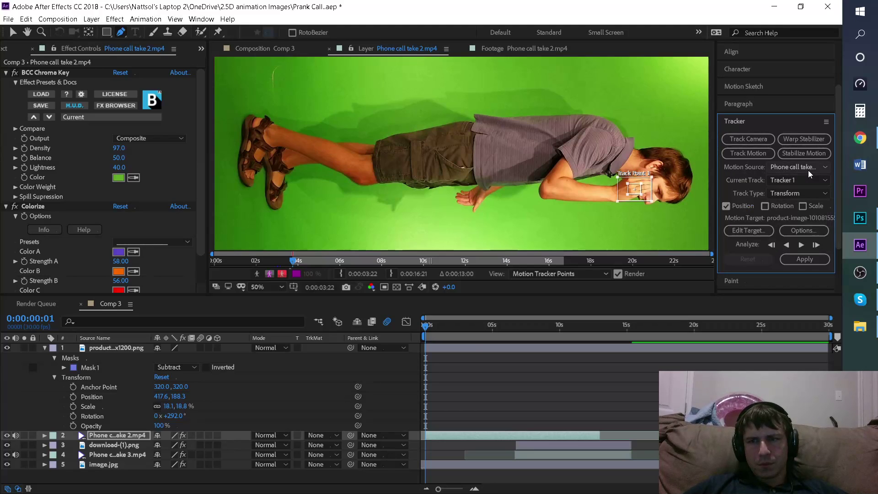
{"action": "left_click", "coordinate": [803, 245]}
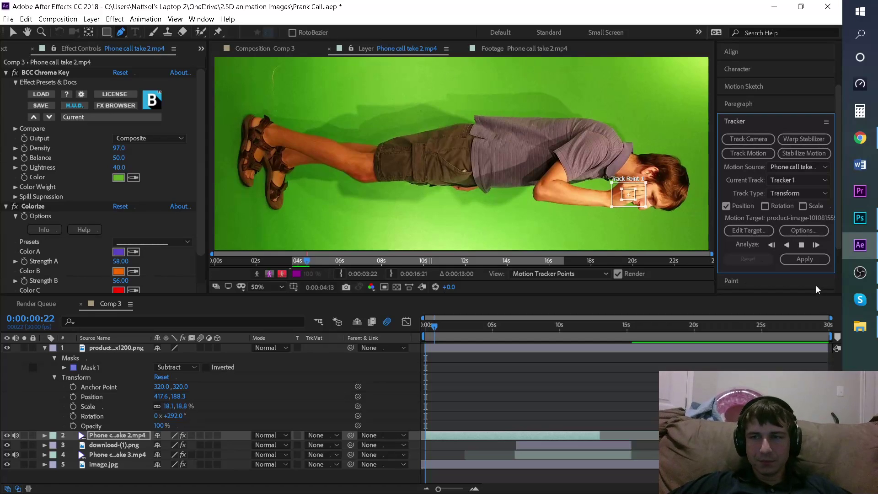
- Switch to Chrome to check the Facebook chats and the After Effects Mini Project live-stream dashboard, and return to After Effects
{"action": "left_click", "coordinate": [872, 132]}
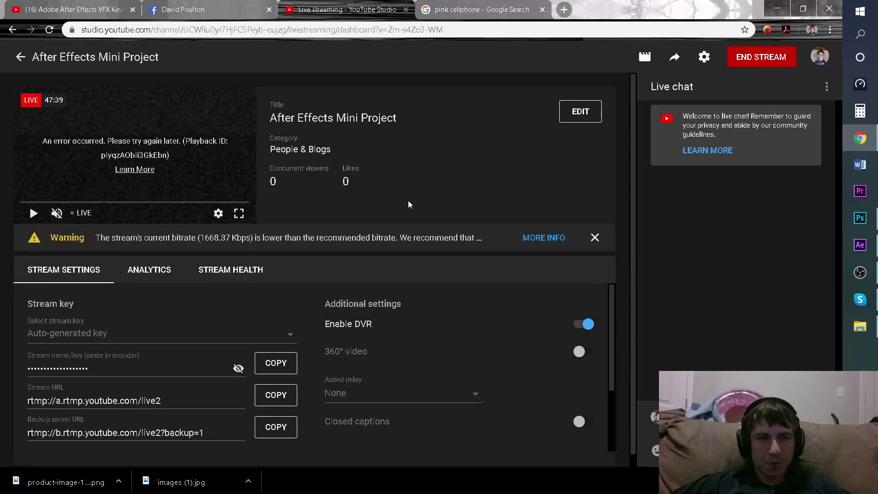
{"action": "left_click", "coordinate": [221, 7]}
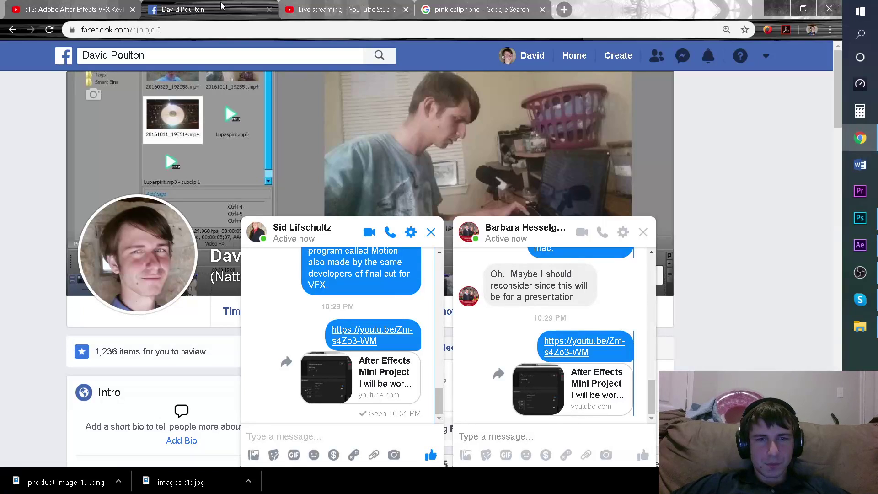
{"action": "left_click", "coordinate": [361, 6]}
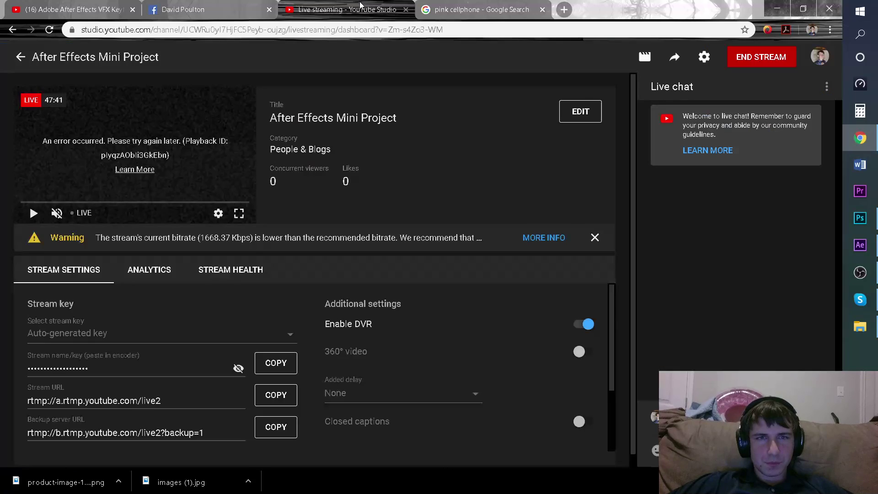
{"action": "left_click", "coordinate": [864, 138]}
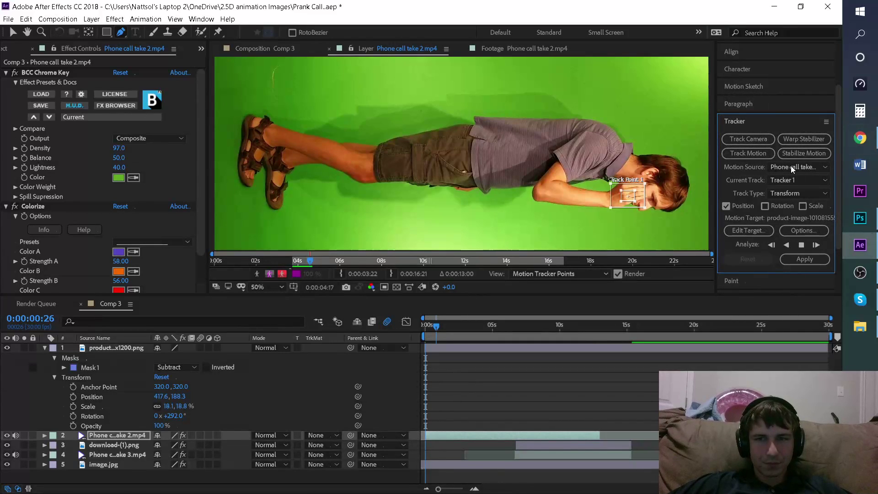
- Switch to Chrome, send "I know how to stream on YouTube." in the first open Facebook chat, and return to After Effects
{"action": "left_click", "coordinate": [860, 138]}
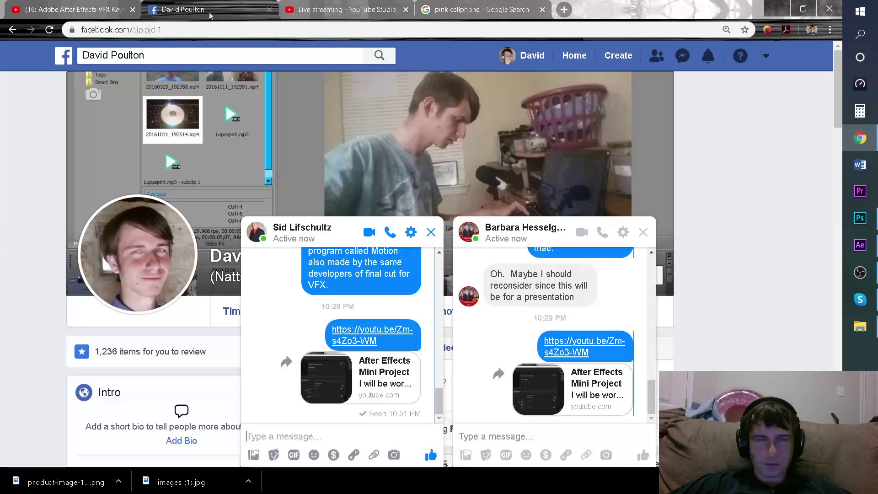
{"action": "left_click", "coordinate": [208, 7]}
{"action": "left_click", "coordinate": [366, 429]}
{"action": "type", "text": "I"}
{"action": "key", "text": "Caps_Lock"}
{"action": "type", "text": "k"}
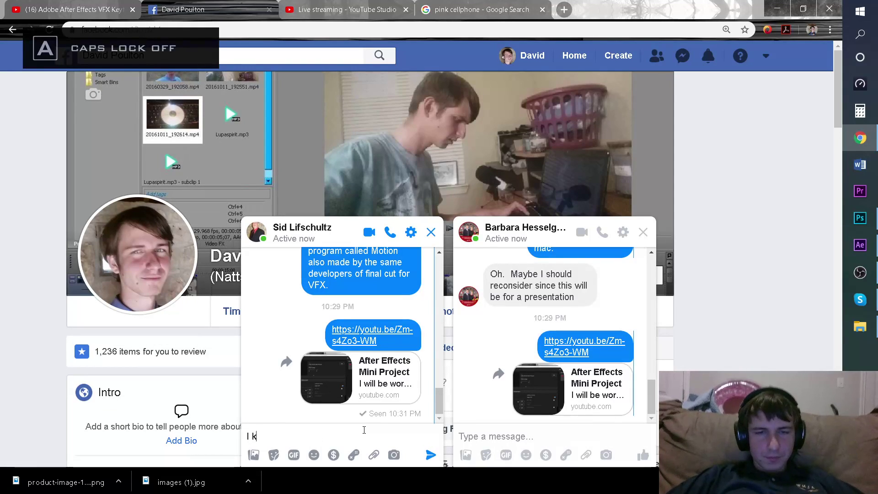
{"action": "type", "text": "now how to stream on y"}
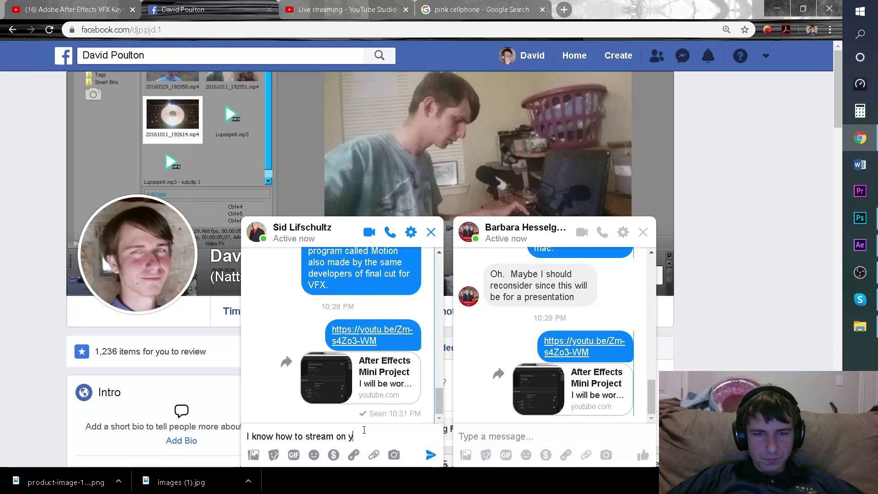
{"action": "key", "text": "BackSpace"}
{"action": "type", "text": "YouTube."}
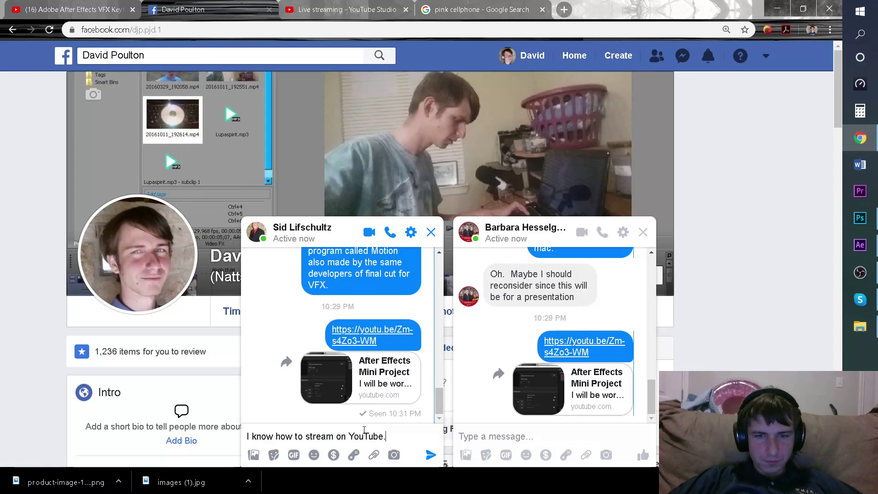
{"action": "key", "text": "Return"}
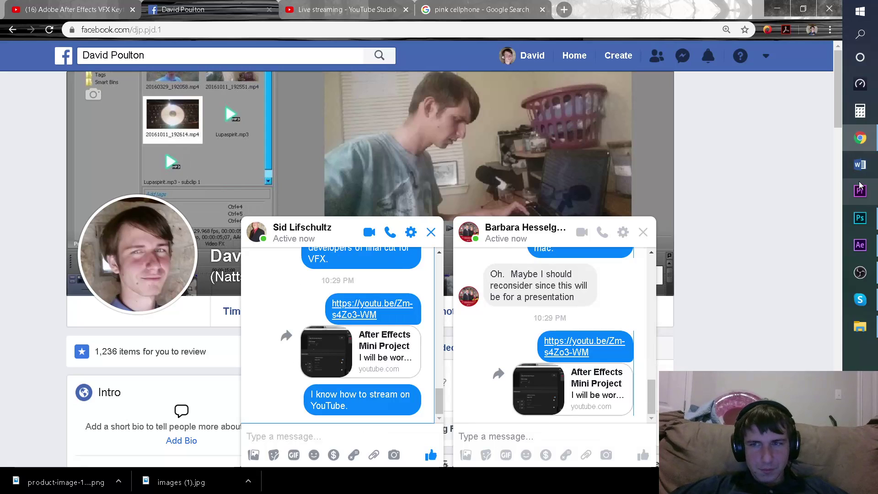
{"action": "left_click", "coordinate": [858, 139]}
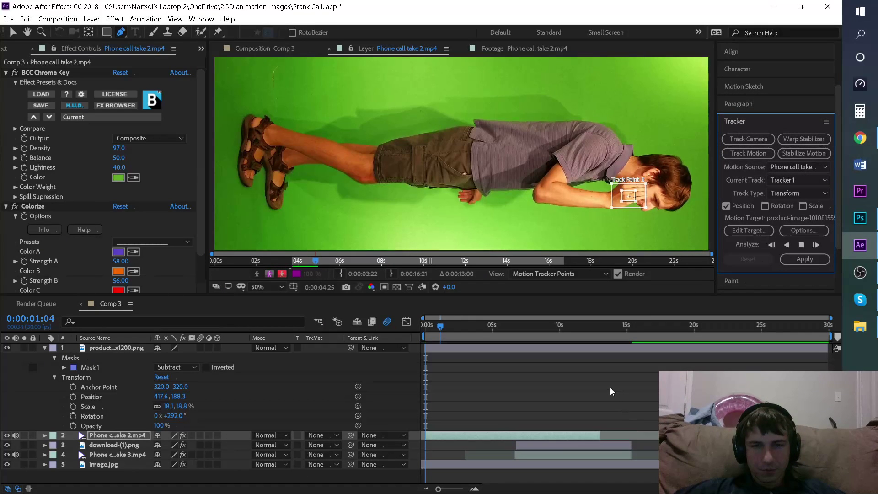
{"action": "key", "text": "Page_Down"}
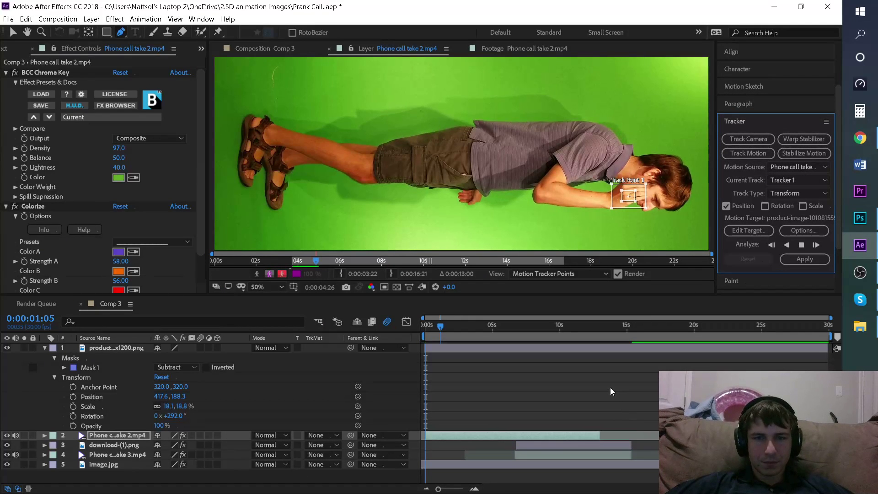
{"action": "key", "text": "Page_Down"}
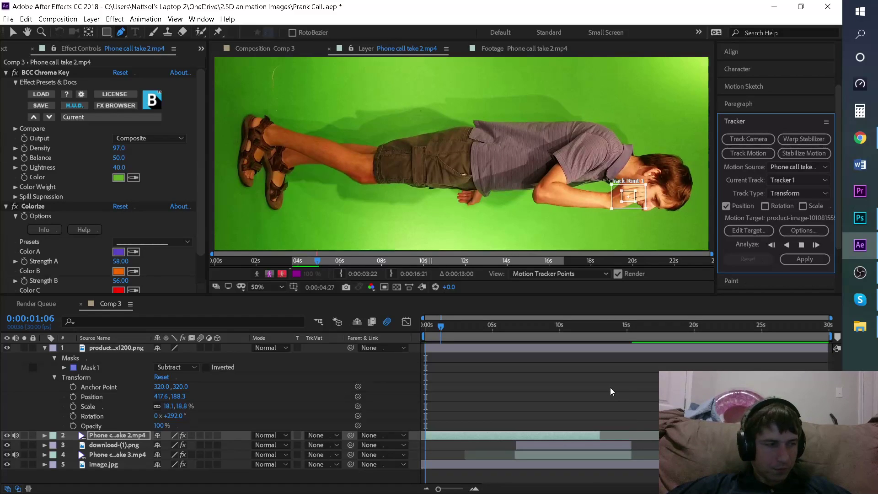
{"action": "key", "text": "Page_Down"}
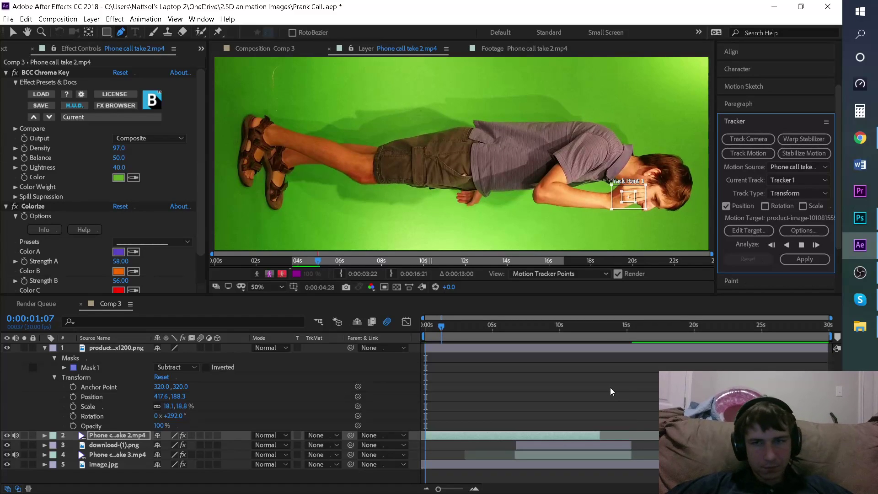
- Open Task Manager, examine the performance of the memory, Wi-Fi and both GPUs, and close it
{"action": "right_click", "coordinate": [856, 366]}
{"action": "left_click", "coordinate": [801, 303]}
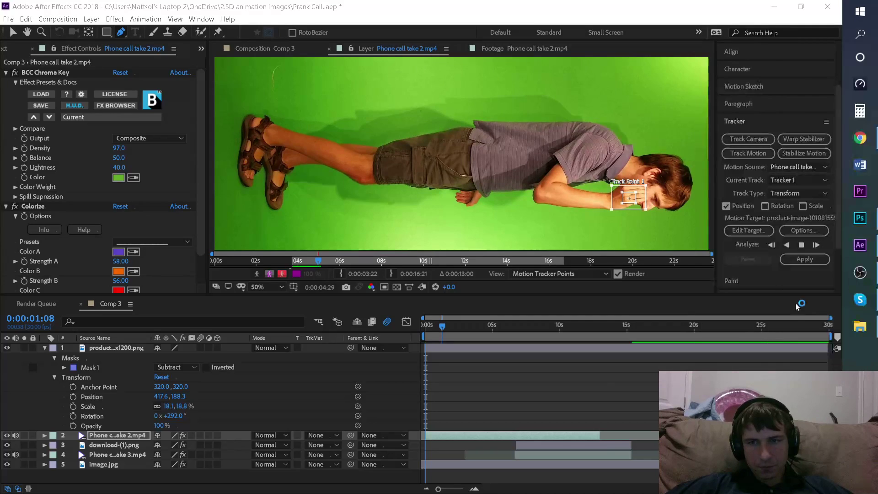
{"action": "left_click", "coordinate": [171, 37]}
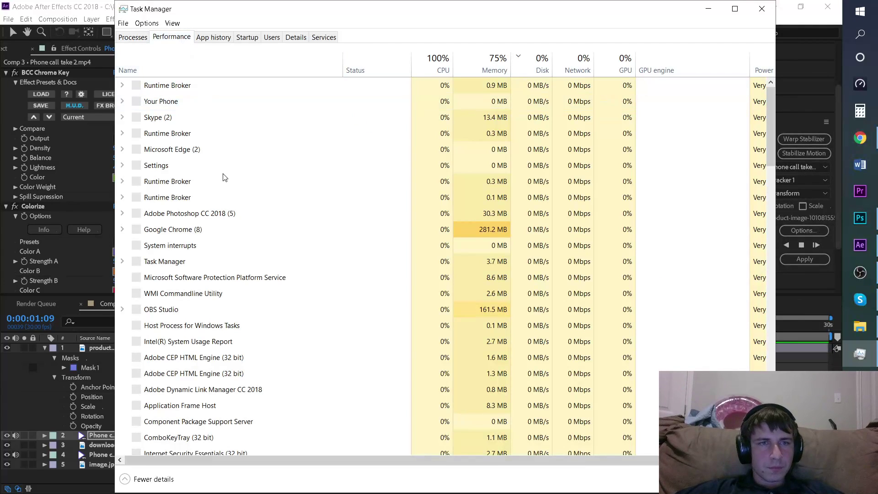
{"action": "left_click", "coordinate": [204, 107]}
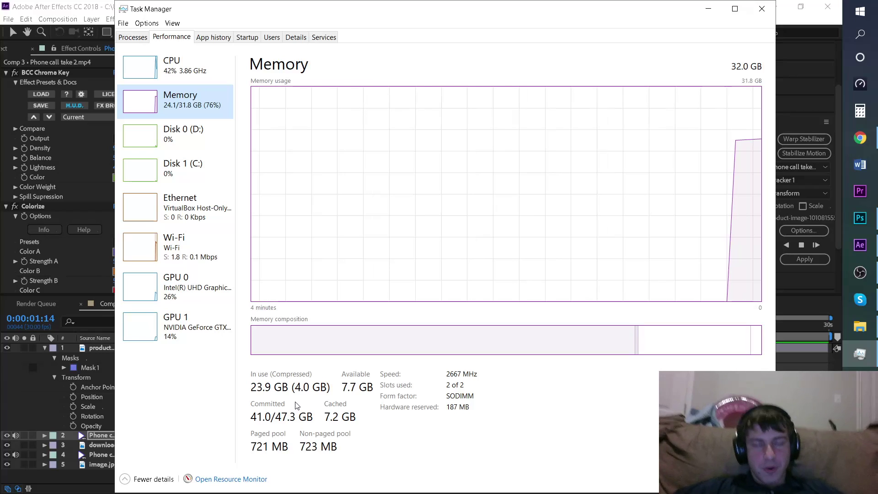
{"action": "left_click", "coordinate": [227, 264]}
{"action": "left_click", "coordinate": [210, 294]}
{"action": "left_click", "coordinate": [220, 333]}
{"action": "key", "text": "Up"}
{"action": "key", "text": "Down"}
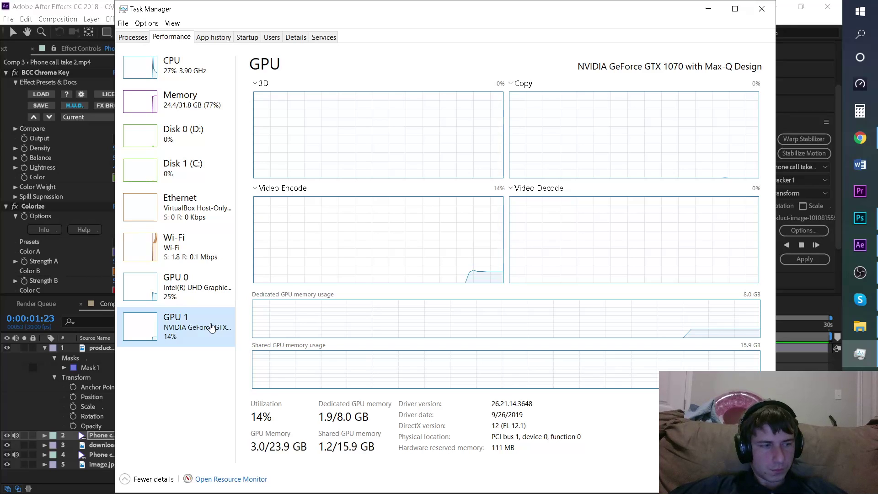
{"action": "left_click", "coordinate": [211, 289]}
{"action": "left_click", "coordinate": [762, 7]}
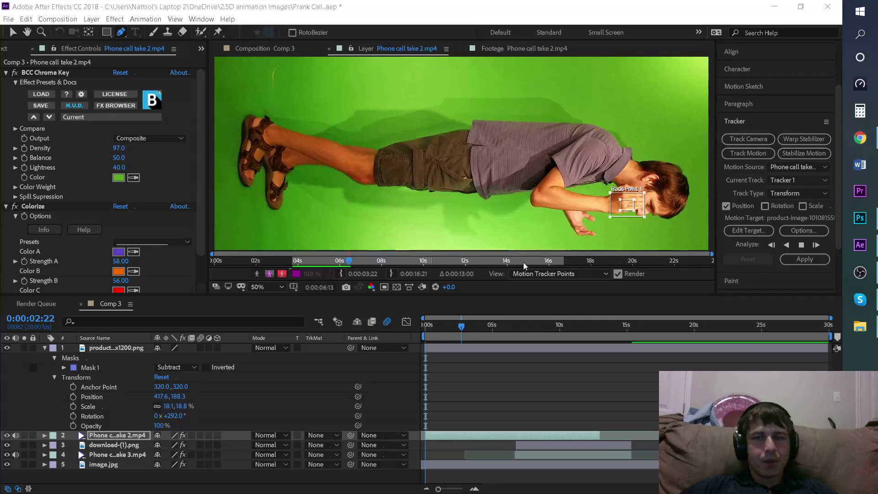
- Check the live-stream dashboard in Chrome while the motion analysis runs, and return to After Effects
{"action": "key", "text": "Page_Down"}
{"action": "mouse_move", "coordinate": [859, 135]}
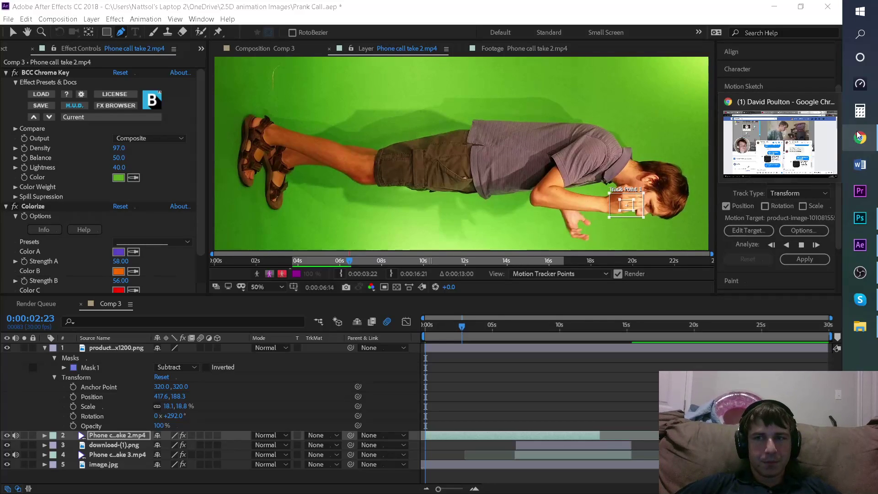
{"action": "key", "text": "Page_Down"}
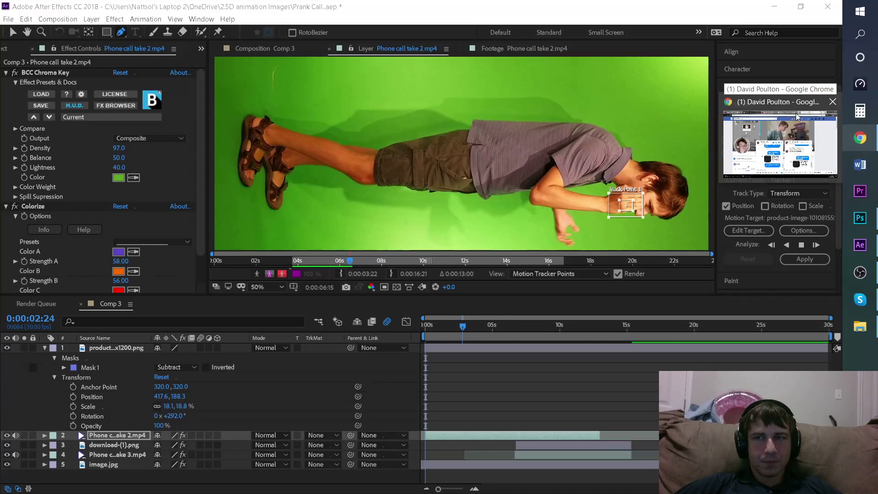
{"action": "left_click", "coordinate": [869, 149]}
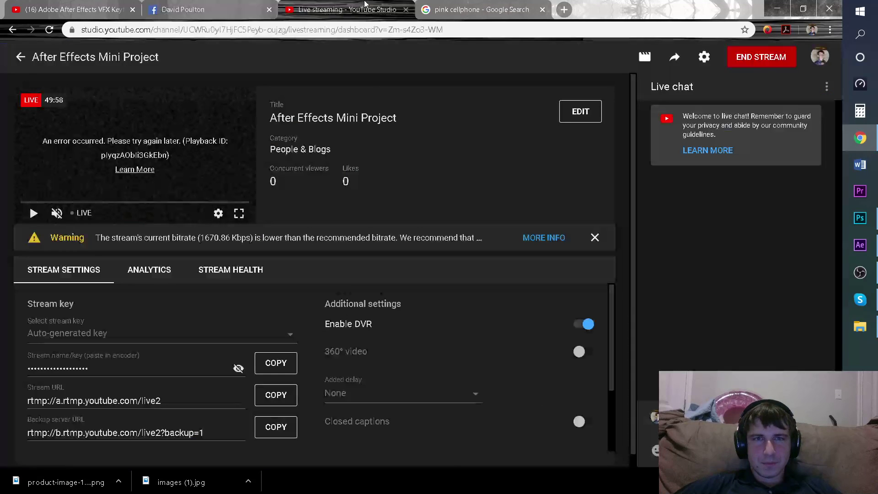
{"action": "left_click", "coordinate": [350, 10]}
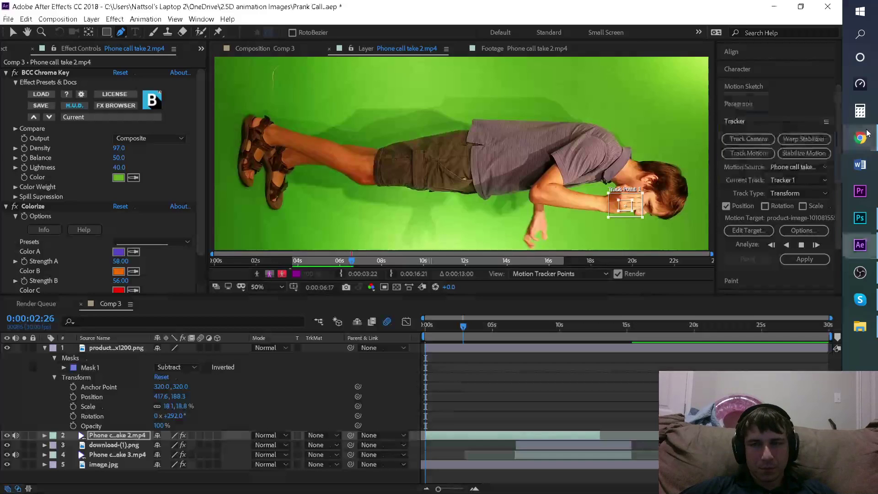
{"action": "left_click", "coordinate": [860, 138]}
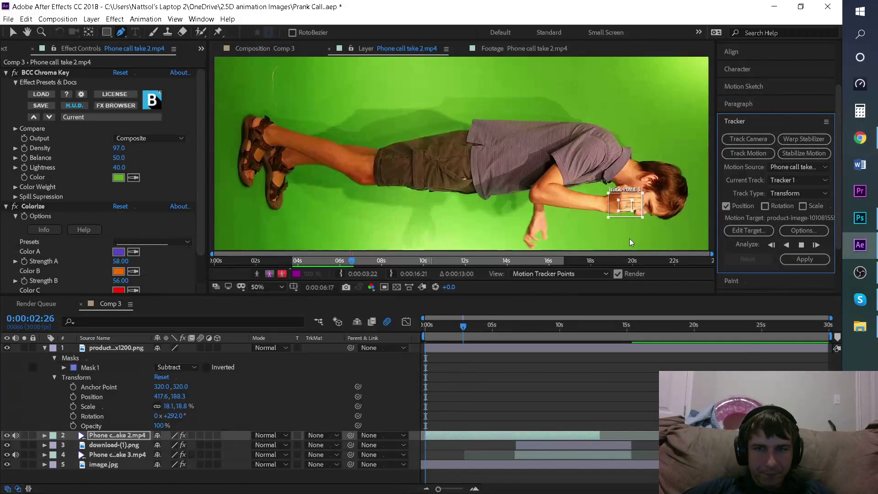
{"action": "key", "text": "Page_Down"}
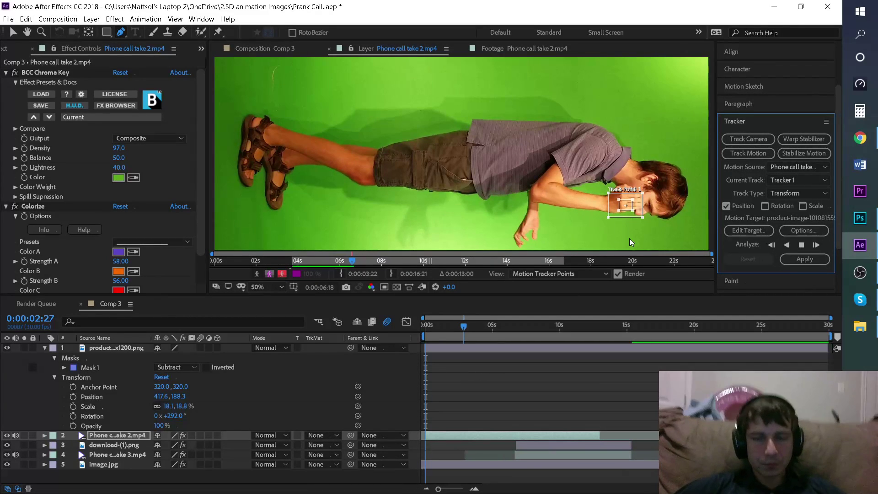
{"action": "key", "text": "Page_Down"}
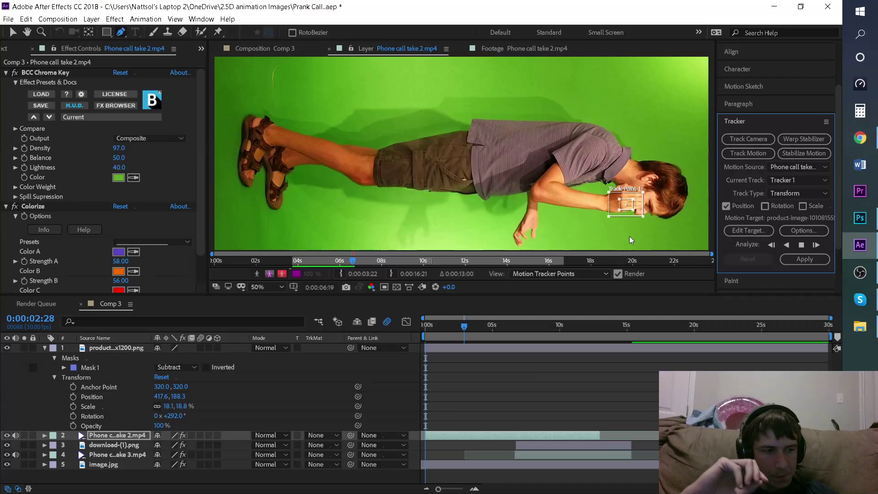
{"action": "key", "text": "Page_Down"}
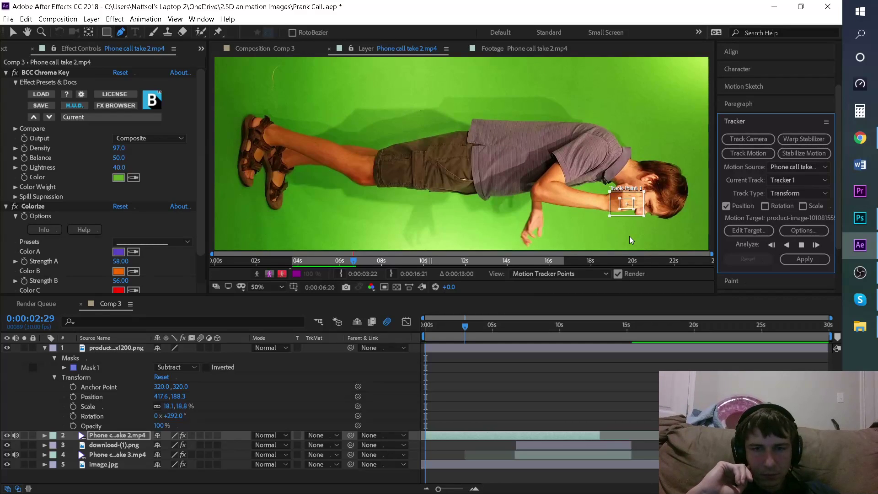
{"action": "key", "text": "Page_Down"}
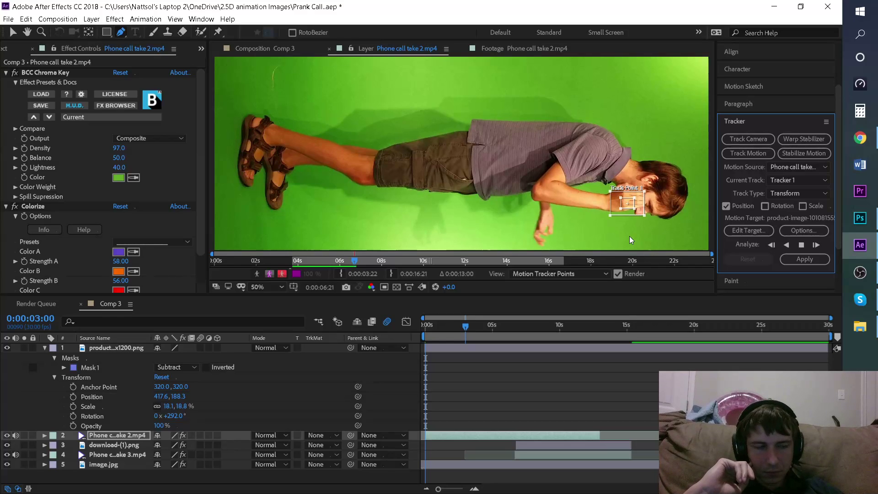
{"action": "key", "text": "Page_Down"}
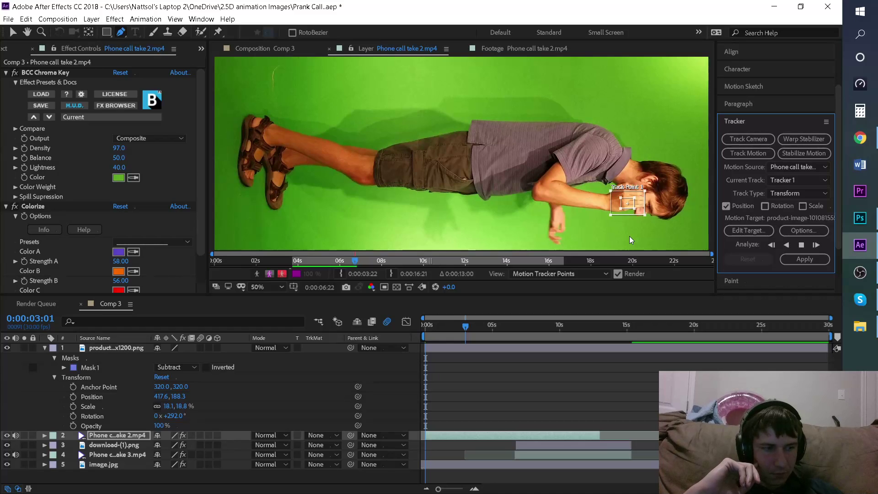
{"action": "key", "text": "Page_Down"}
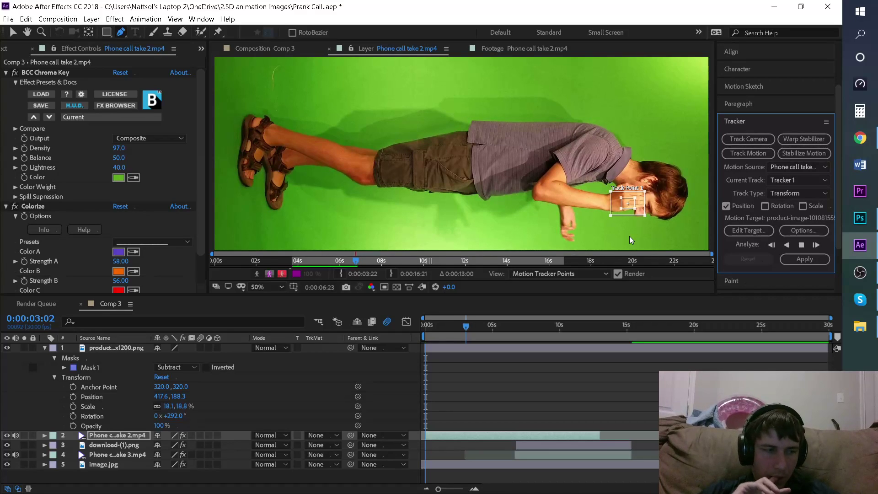
{"action": "key", "text": "Page_Down"}
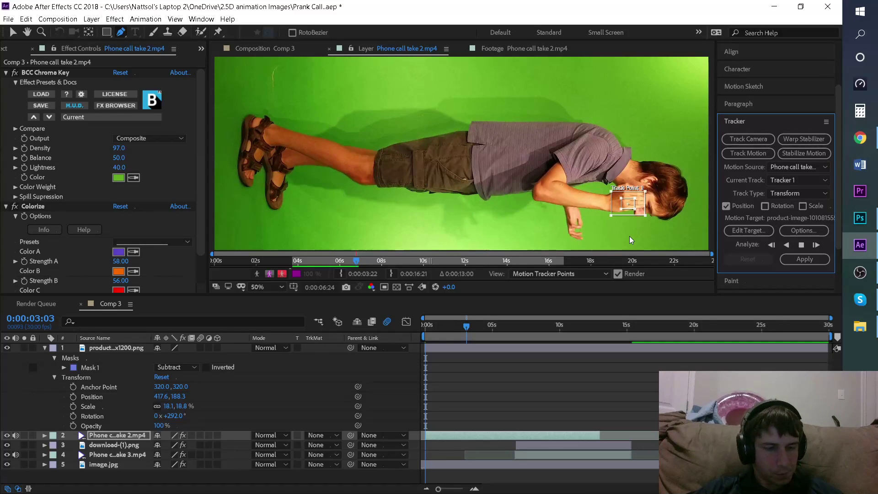
{"action": "key", "text": "Page_Down"}
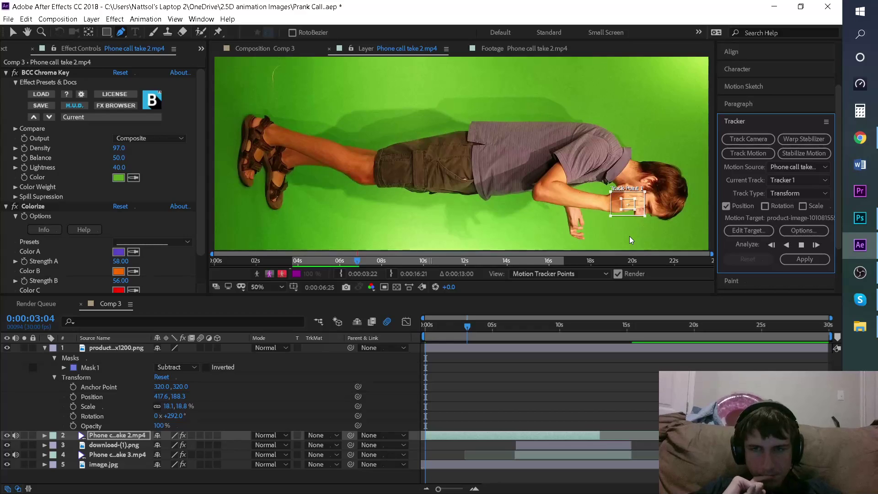
{"action": "key", "text": "Page_Down"}
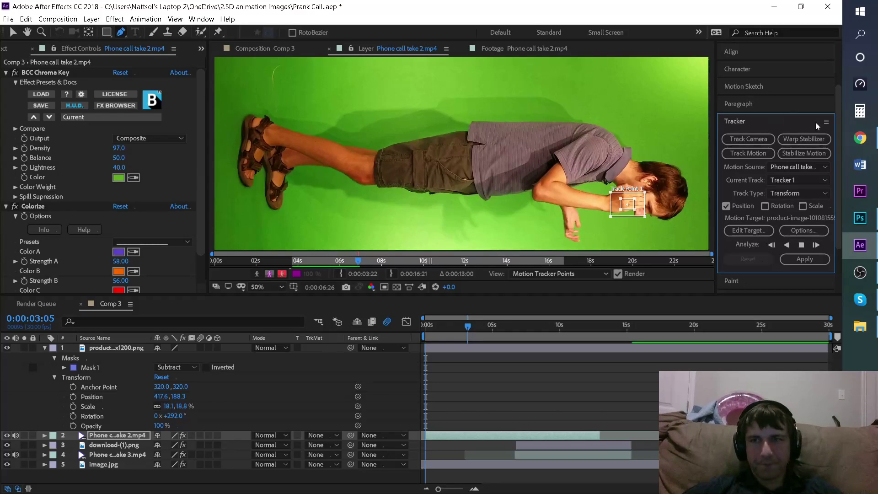
- Switch to Chrome, resume the "Adobe After Effects VFX Keyframing masks" tutorial, and return to After Effects to check the motion analysis
{"action": "left_click", "coordinate": [860, 138]}
{"action": "left_click", "coordinate": [481, 9]}
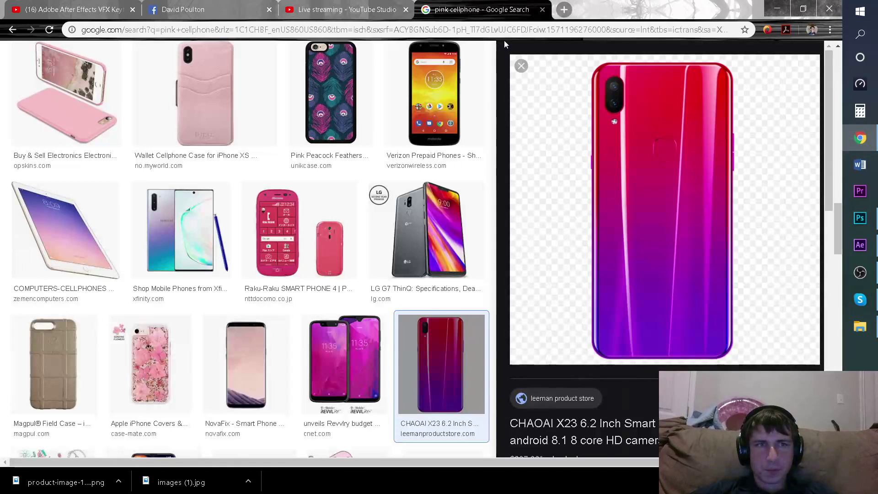
{"action": "left_click", "coordinate": [73, 9]}
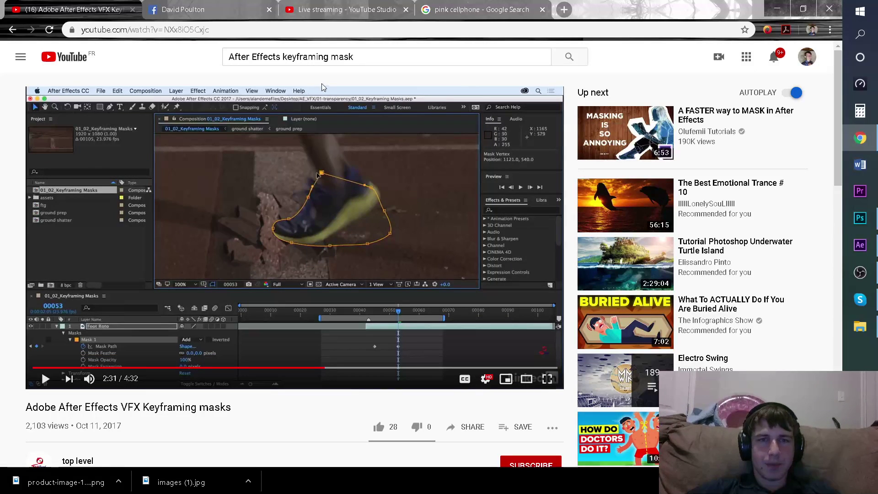
{"action": "left_click", "coordinate": [396, 187]}
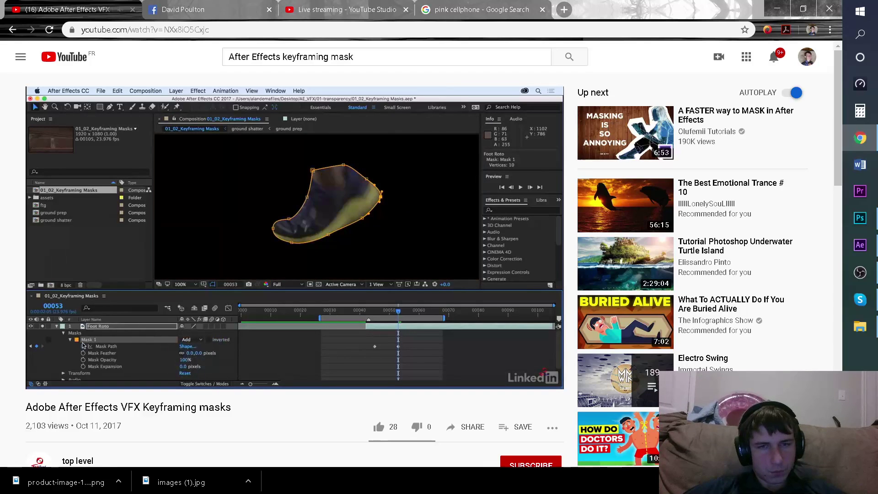
{"action": "left_click", "coordinate": [869, 244]}
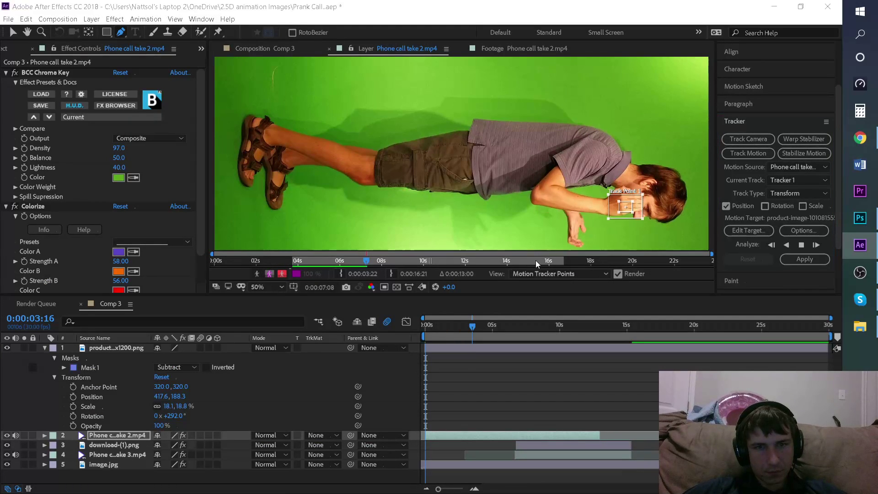
- Switch to Chrome to check the keyframing masks tutorial, the live-stream dashboard and the Facebook chats, and return to After Effects
{"action": "left_click", "coordinate": [861, 138]}
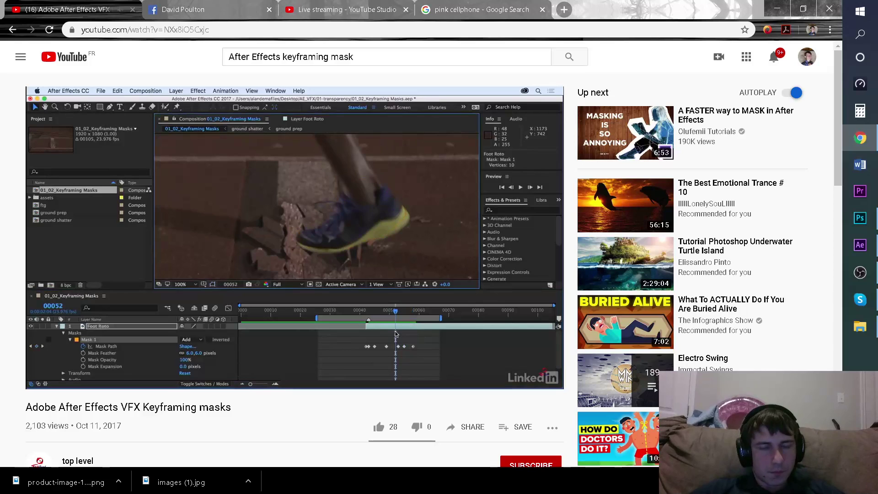
{"action": "mouse_move", "coordinate": [454, 323]}
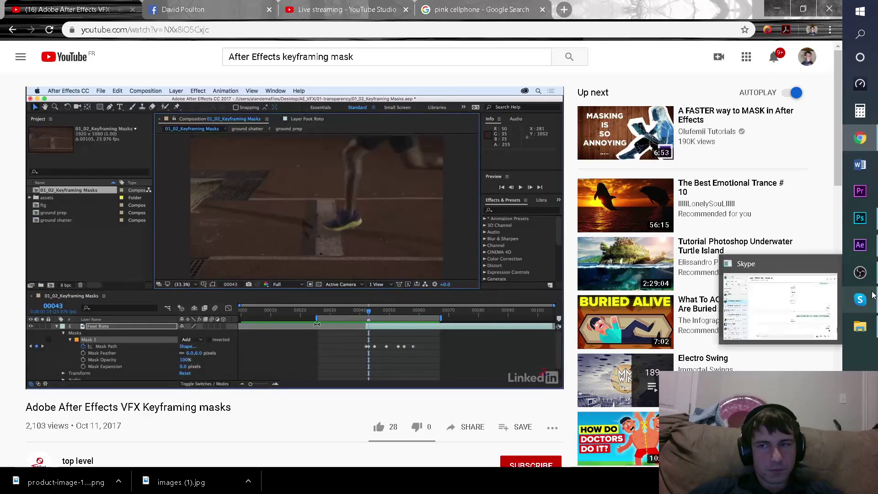
{"action": "left_click", "coordinate": [863, 276]}
{"action": "left_click", "coordinate": [863, 276]}
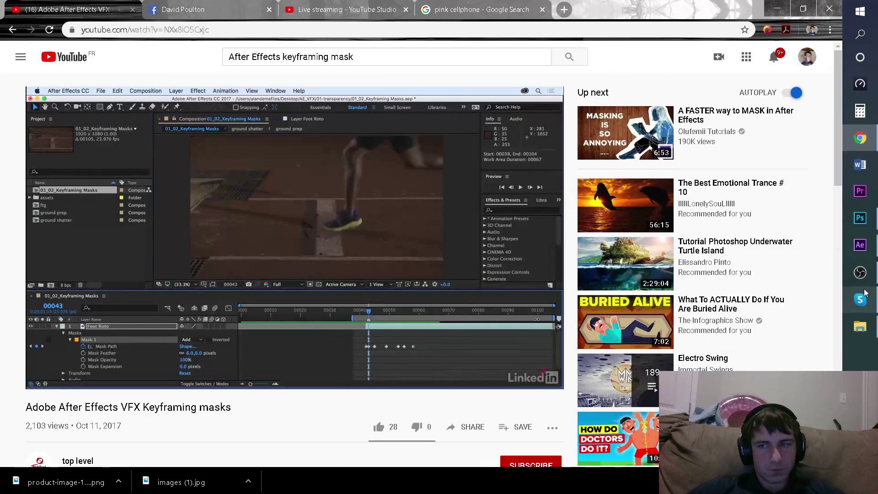
{"action": "left_click", "coordinate": [299, 5]}
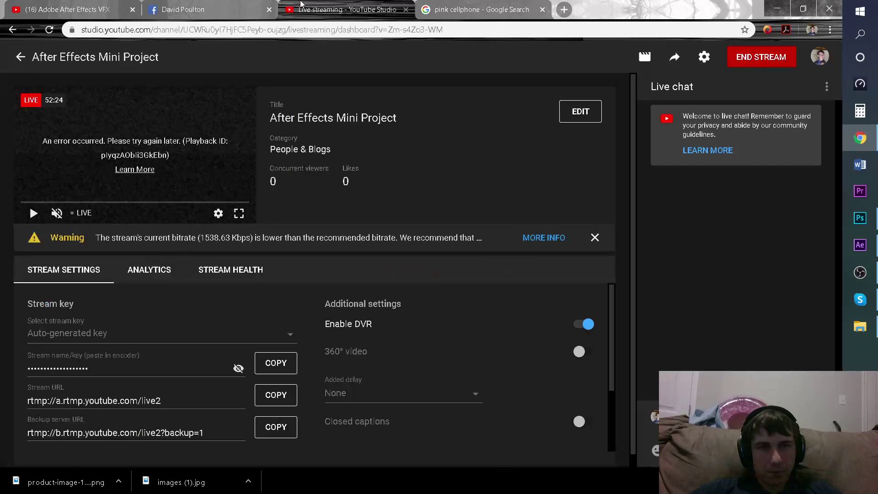
{"action": "left_click", "coordinate": [205, 6]}
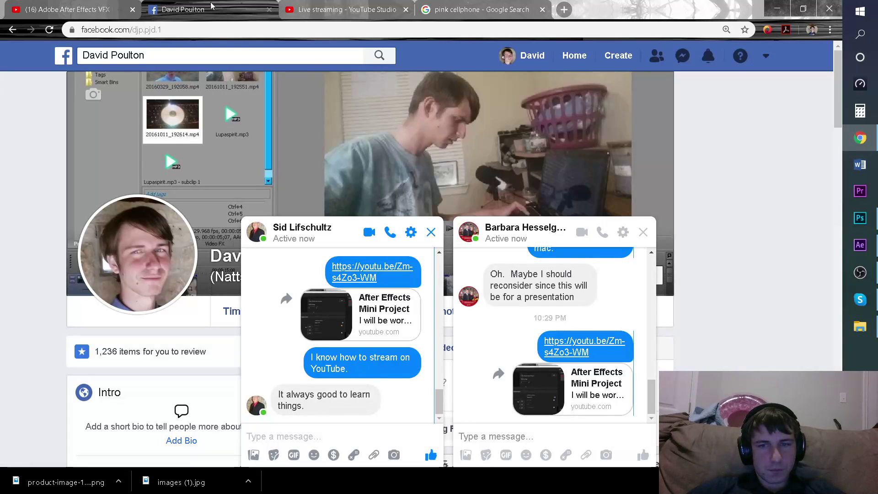
{"action": "left_click", "coordinate": [77, 5]}
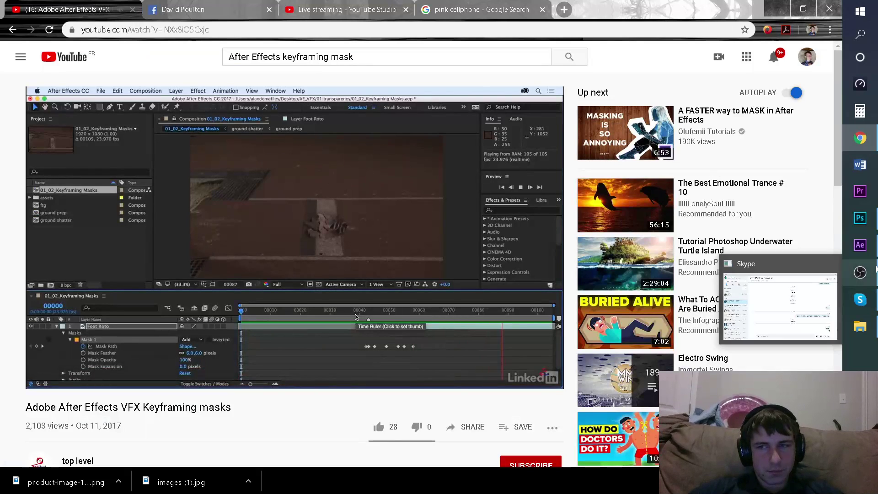
{"action": "left_click", "coordinate": [868, 226]}
{"action": "left_click", "coordinate": [869, 226]}
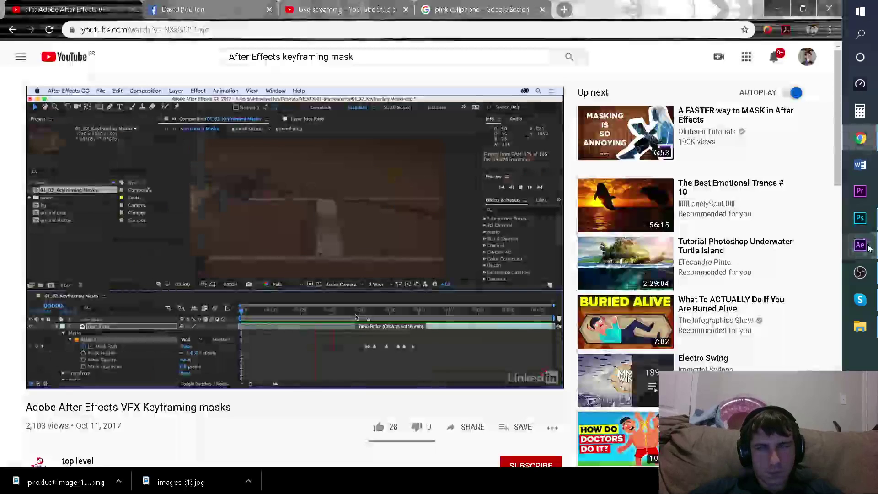
{"action": "left_click", "coordinate": [869, 248]}
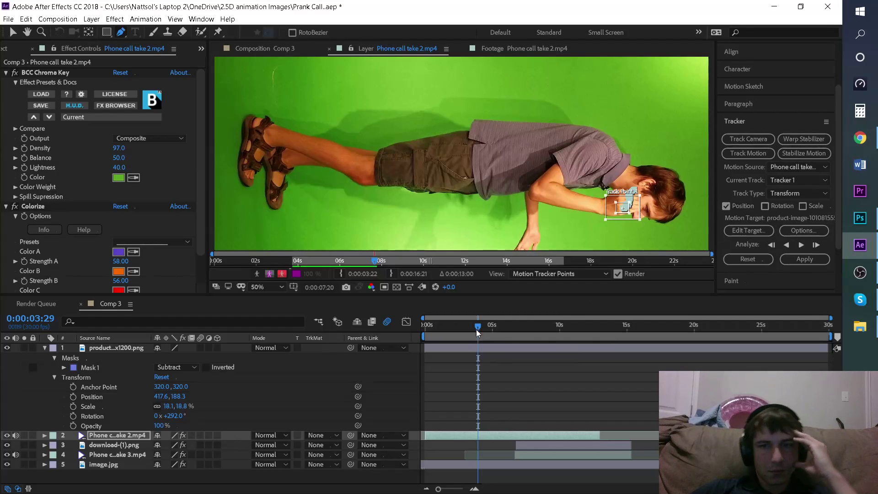
- Expand the take 2 layer, set the current time to the last tracked frame at 0:00:03:29, and resume analyzing the hand track forward
{"action": "mouse_move", "coordinate": [477, 325]}
{"action": "left_mouse_down"}
{"action": "mouse_move", "coordinate": [453, 331]}
{"action": "mouse_move", "coordinate": [530, 322]}
{"action": "mouse_move", "coordinate": [470, 324]}
{"action": "left_mouse_up"}
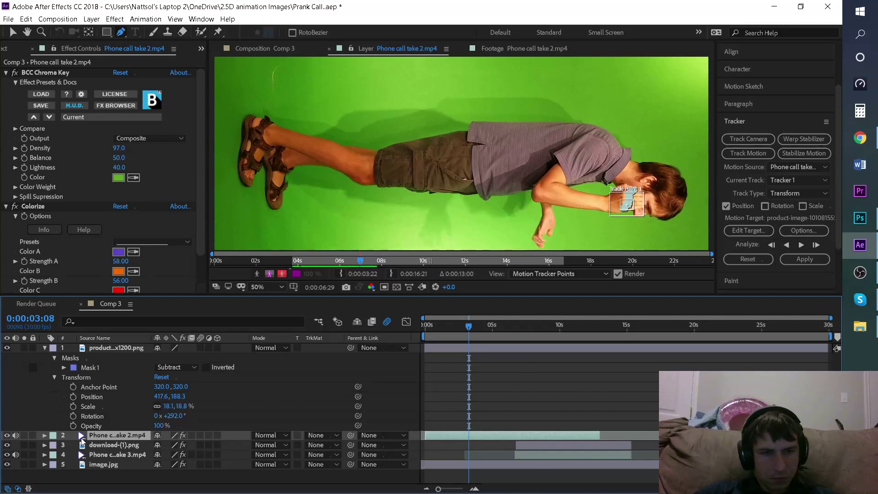
{"action": "left_click", "coordinate": [43, 436]}
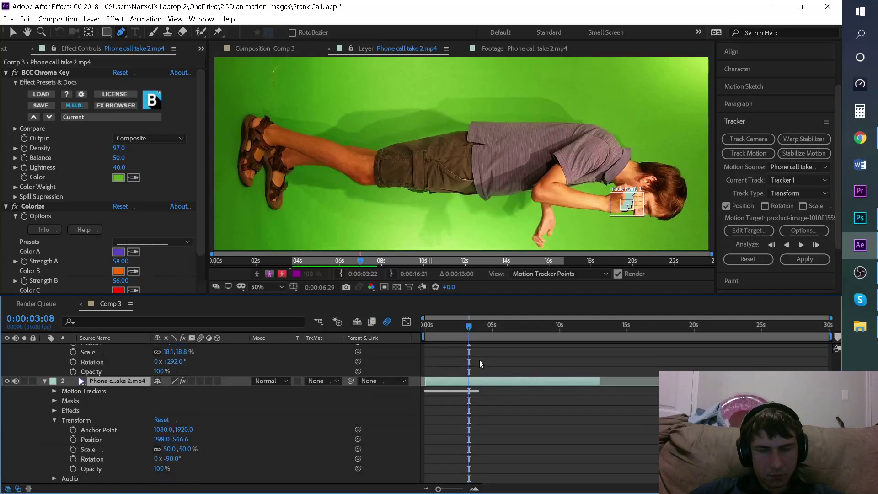
{"action": "left_click_drag", "start_coordinate": [474, 328], "coordinate": [481, 325]}
{"action": "left_click_drag", "start_coordinate": [439, 489], "coordinate": [463, 489]}
{"action": "left_click_drag", "start_coordinate": [503, 327], "coordinate": [488, 328]}
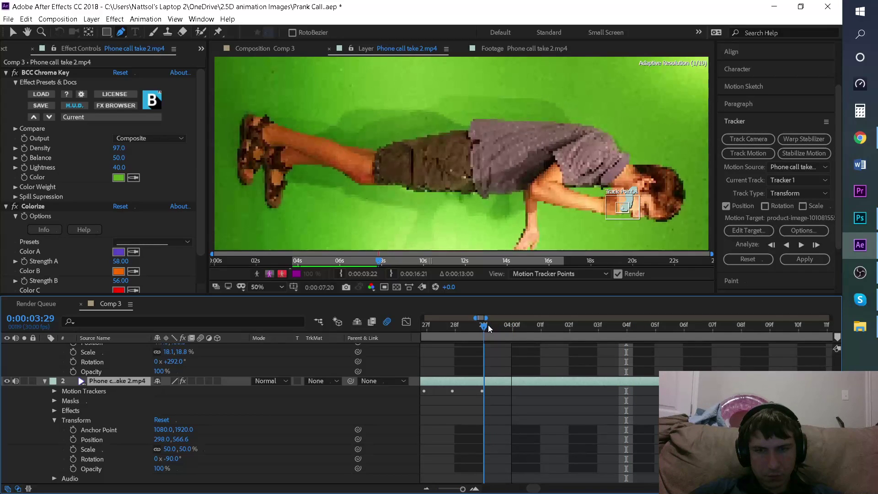
{"action": "left_click", "coordinate": [803, 246]}
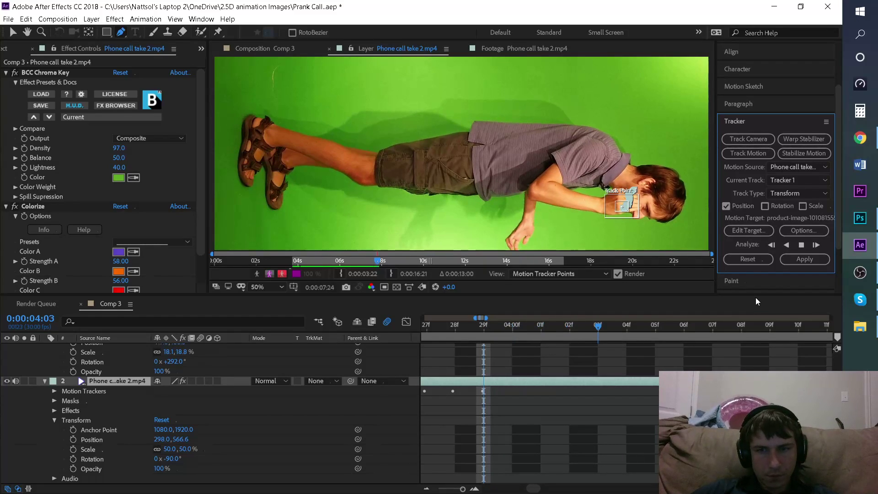
- Switch to Chrome, dismiss the ad on the "A FASTER way to MASK in After Effects" video, check OBS and Photoshop, and return to After Effects
{"action": "left_click", "coordinate": [861, 138]}
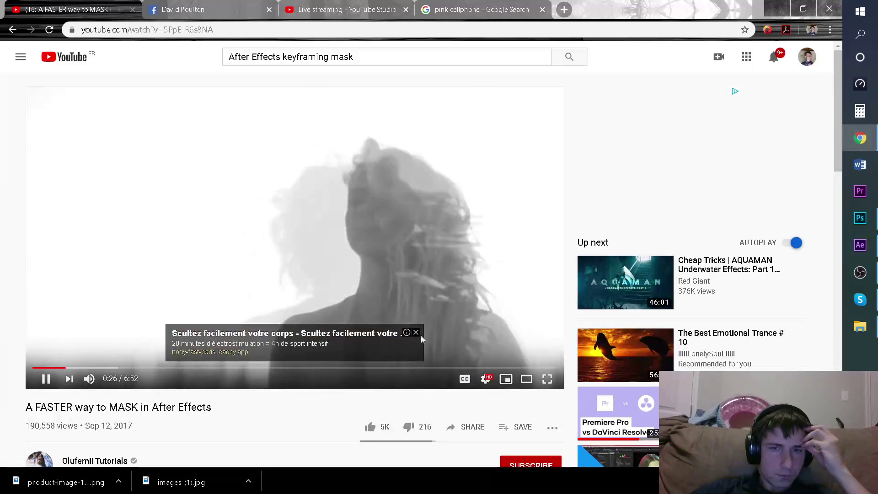
{"action": "left_click", "coordinate": [416, 333]}
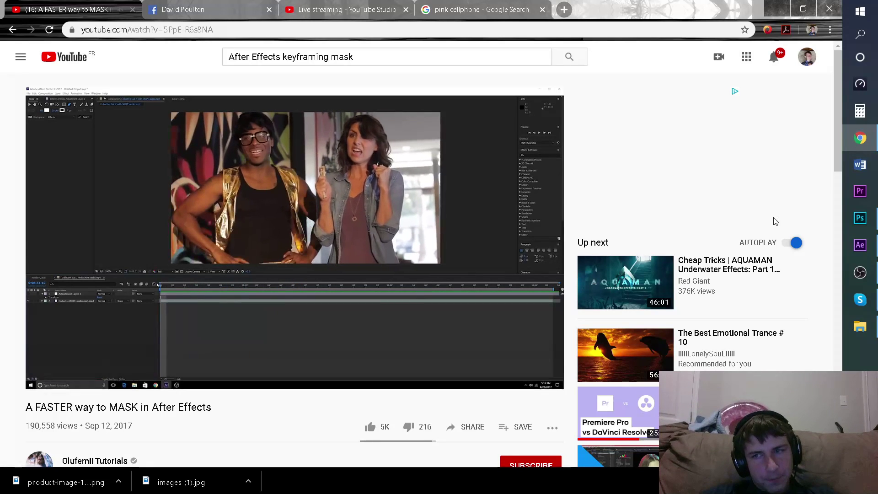
{"action": "left_click", "coordinate": [872, 283]}
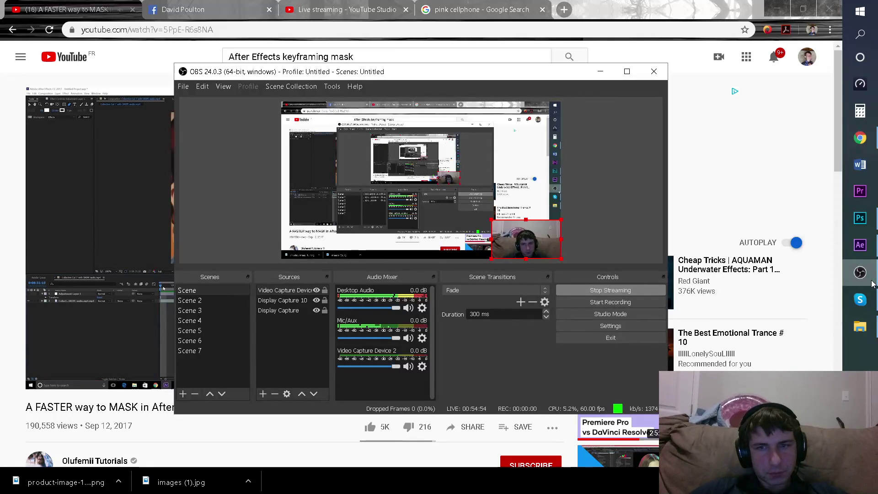
{"action": "left_click", "coordinate": [871, 282]}
{"action": "left_click", "coordinate": [850, 222]}
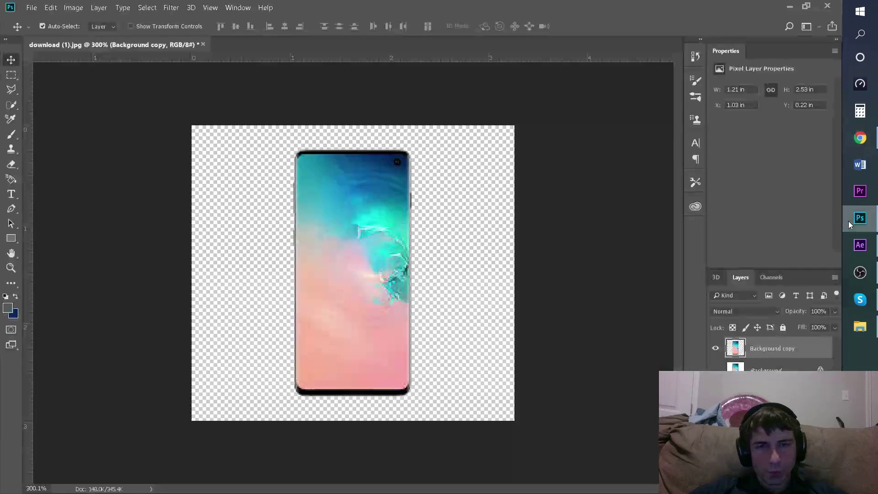
{"action": "left_click", "coordinate": [850, 222]}
{"action": "left_click", "coordinate": [860, 245]}
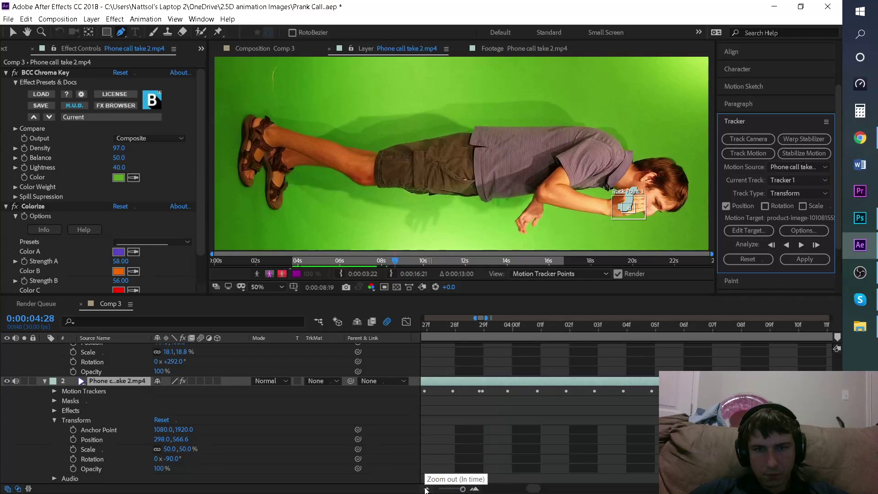
- Resume analyzing the hand track forward from 0:00:04:28 on the take 2 layer
{"action": "left_click_drag", "start_coordinate": [463, 489], "coordinate": [444, 489]}
{"action": "left_click", "coordinate": [801, 245]}
{"action": "mouse_move", "coordinate": [865, 297]}
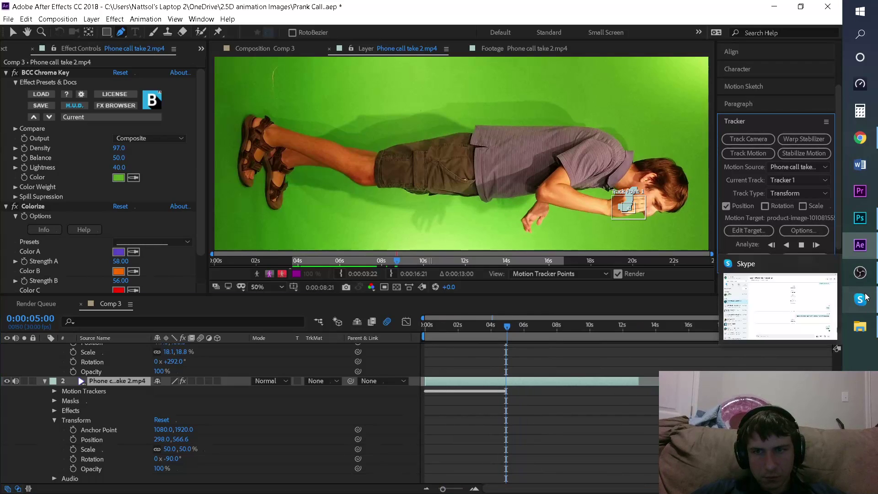
- Switch to Chrome to watch the "A FASTER way to MASK in After Effects" tutorial, and return to After Effects to check the analysis progress
{"action": "left_click", "coordinate": [876, 142]}
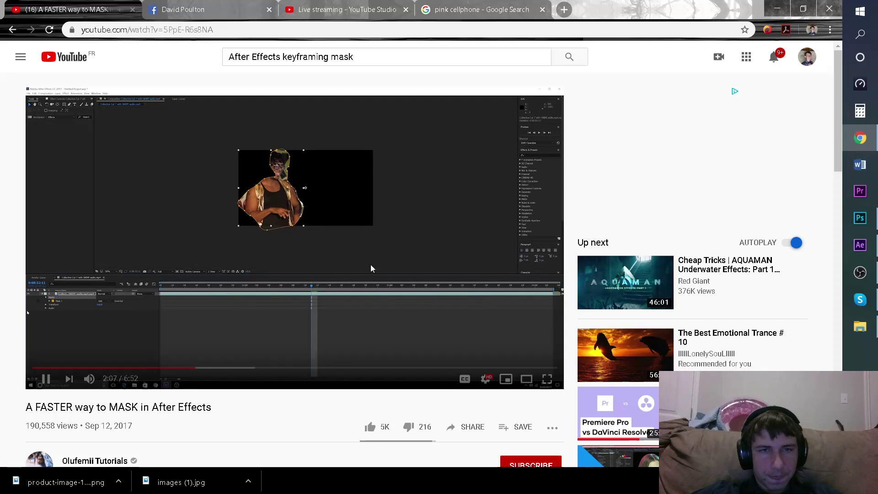
{"action": "left_click", "coordinate": [860, 275]}
{"action": "left_click", "coordinate": [853, 280]}
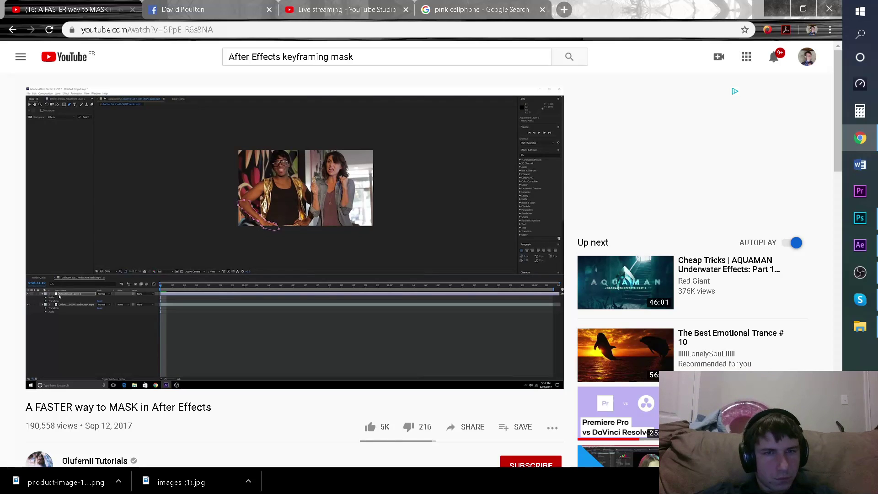
{"action": "left_click", "coordinate": [861, 245]}
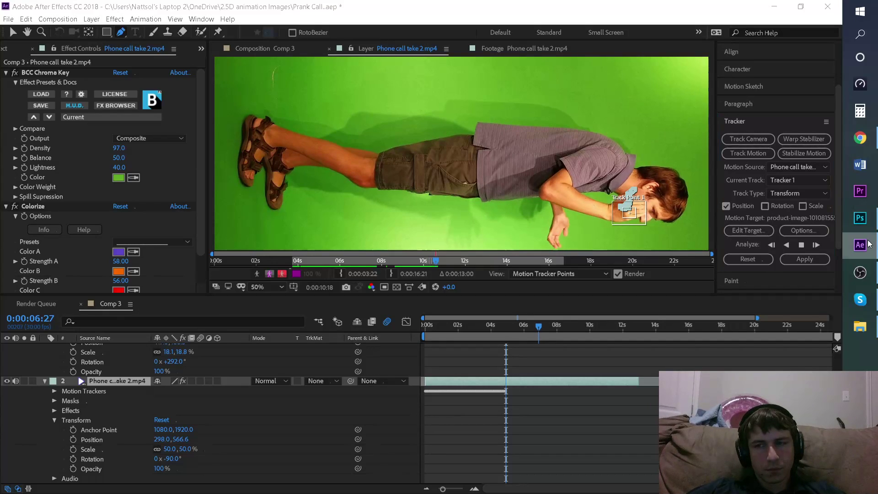
- Switch back to the masking tutorial in Chrome, check the streaming status in OBS, and continue watching the video
{"action": "left_click", "coordinate": [860, 137]}
{"action": "mouse_move", "coordinate": [447, 247]}
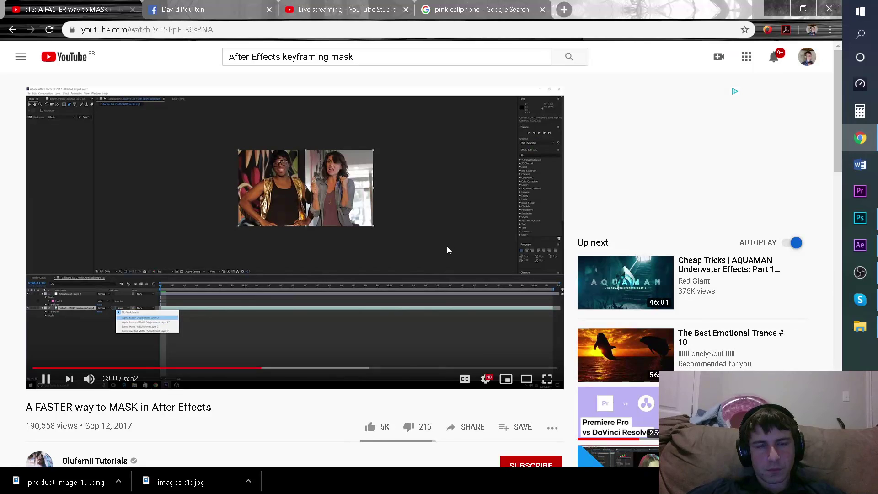
{"action": "left_click", "coordinate": [863, 279]}
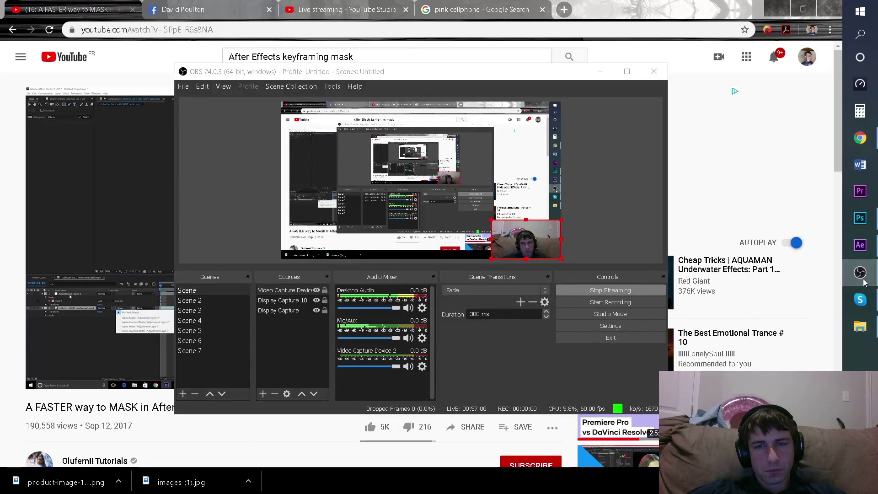
{"action": "left_click", "coordinate": [862, 280]}
{"action": "mouse_move", "coordinate": [432, 284]}
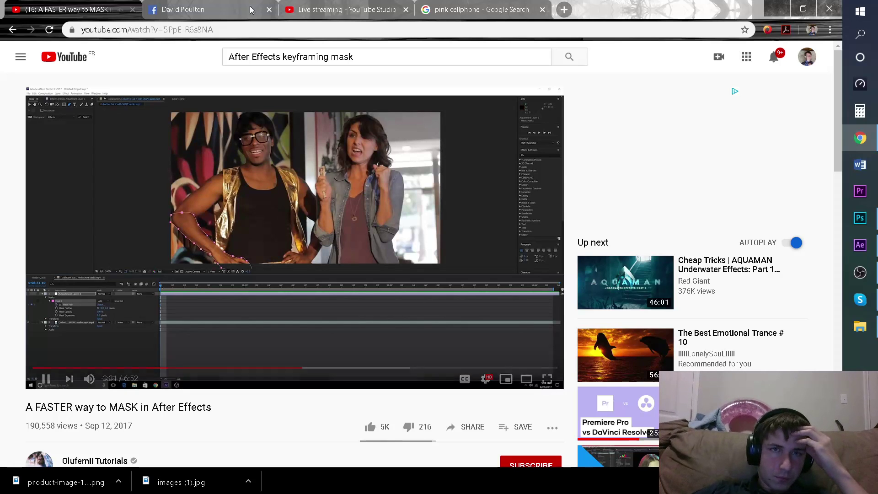
- Check the live stream dashboard in YouTube Studio, open the highlight creation dialog, and return to the masking tutorial
{"action": "left_click", "coordinate": [348, 9]}
{"action": "scroll", "coordinate": [383, 235], "scroll_direction": "up", "scroll_amount": 1}
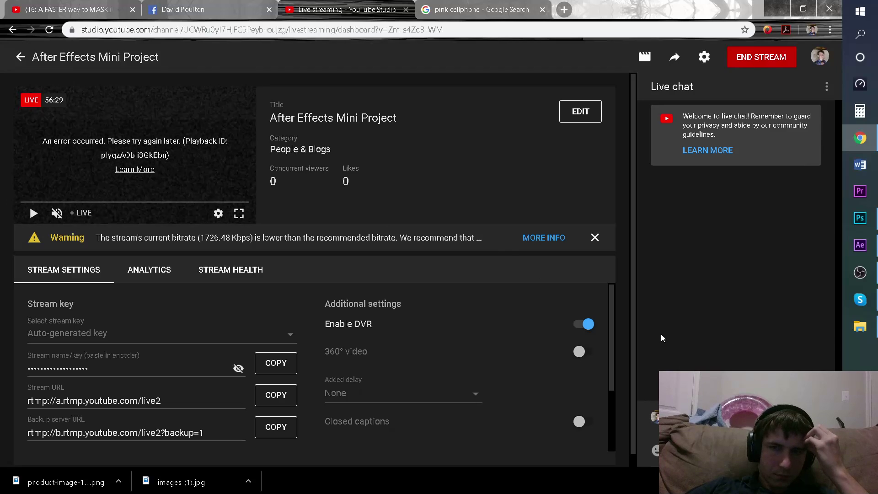
{"action": "left_click", "coordinate": [644, 56]}
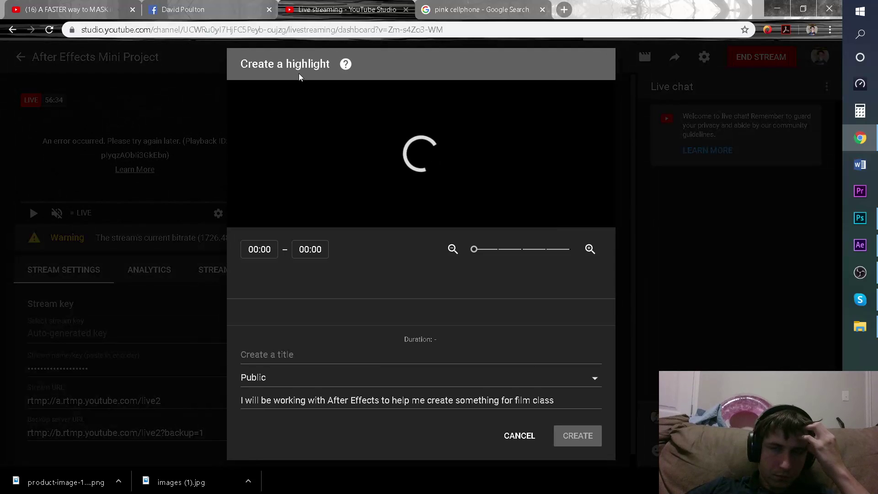
{"action": "left_click_drag", "start_coordinate": [298, 73], "coordinate": [306, 78]}
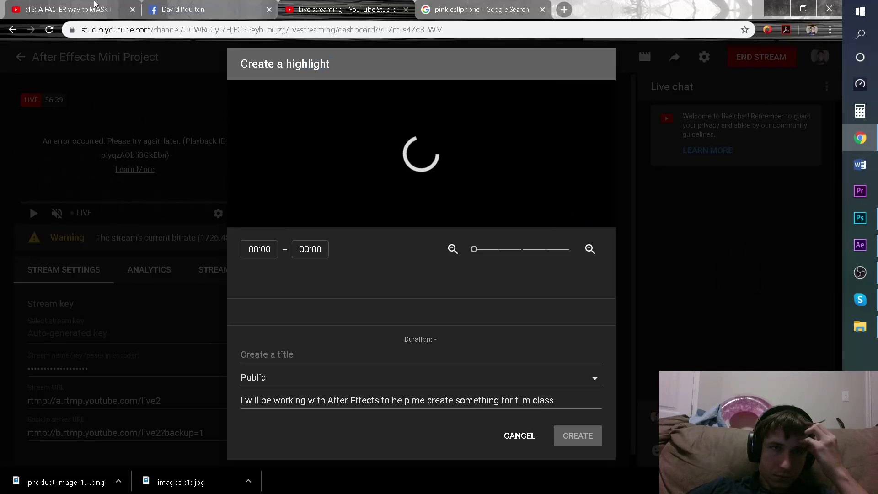
{"action": "left_click", "coordinate": [87, 5]}
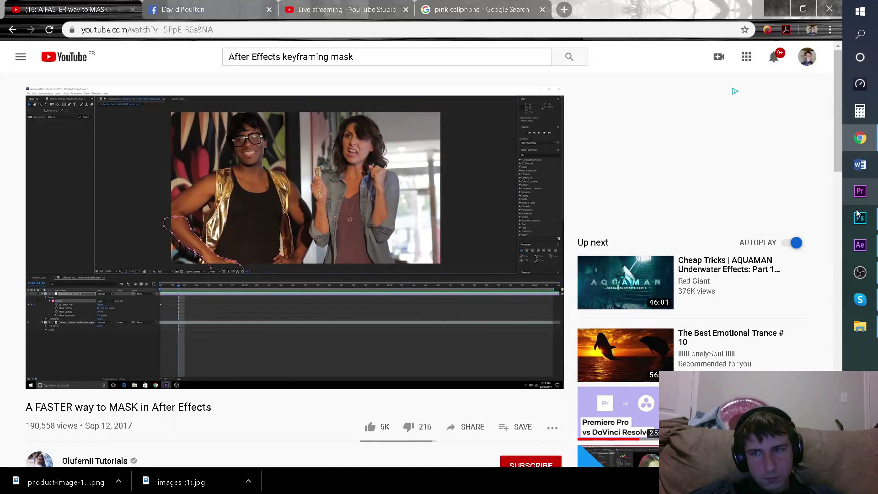
- Switch to After Effects and resume analyzing the hand track forward from 0:00:07:10 on the take 2 layer
{"action": "mouse_move", "coordinate": [861, 295]}
{"action": "left_click", "coordinate": [860, 246]}
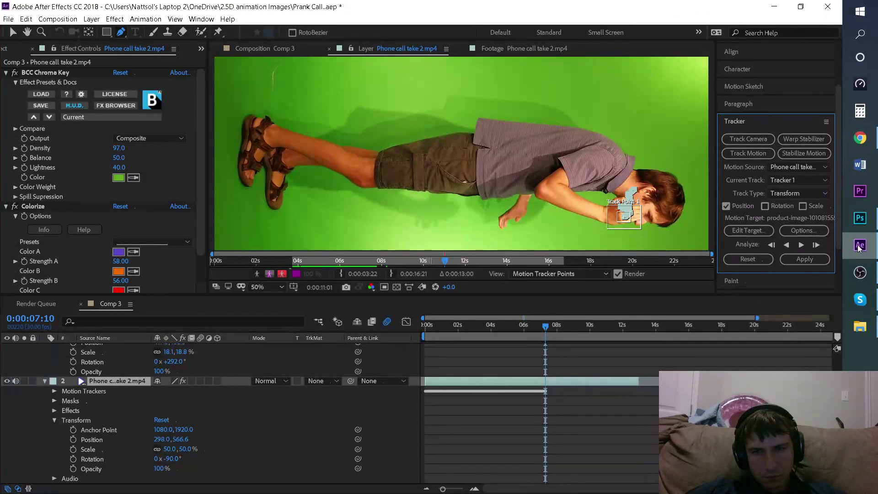
{"action": "left_click", "coordinate": [801, 246]}
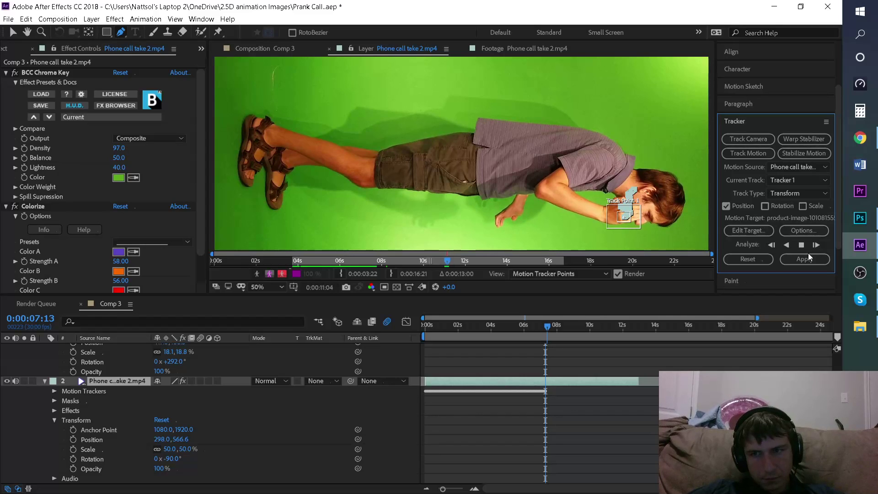
- Switch to Chrome, watch more of the masking tutorial while looking over its page, and pause the video
{"action": "left_click", "coordinate": [861, 138]}
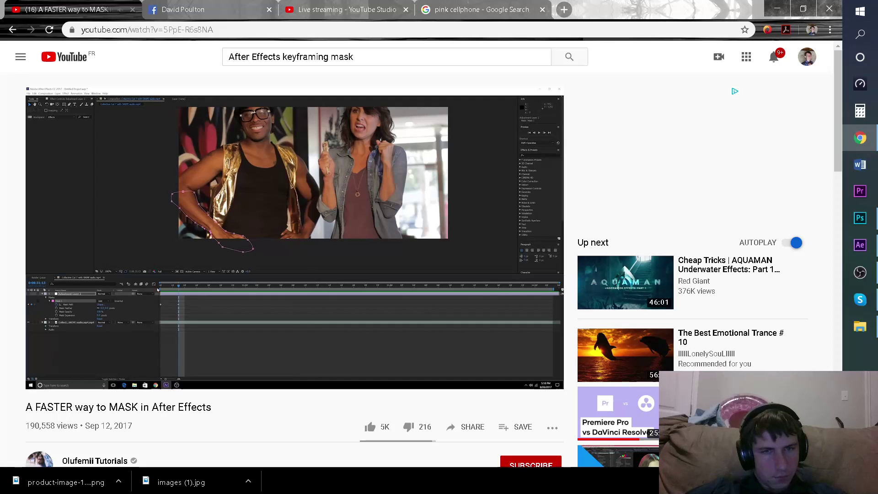
{"action": "mouse_move", "coordinate": [239, 259]}
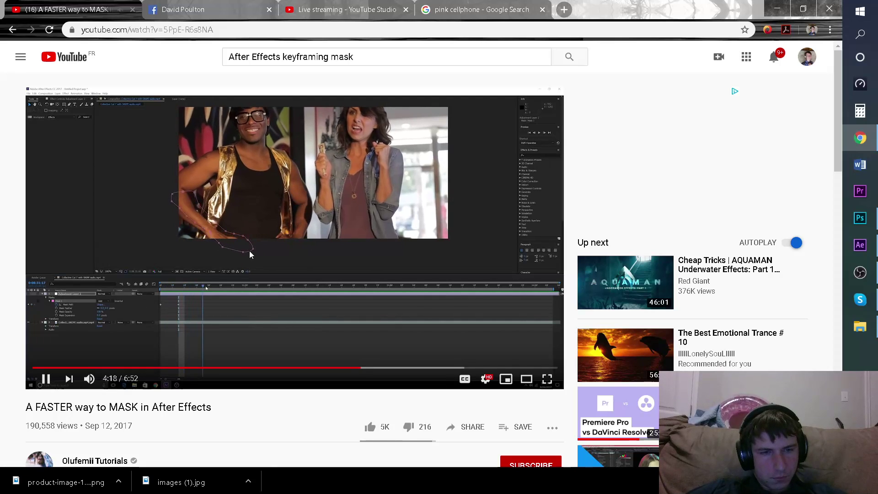
{"action": "scroll", "coordinate": [247, 252], "scroll_direction": "down", "scroll_amount": 7}
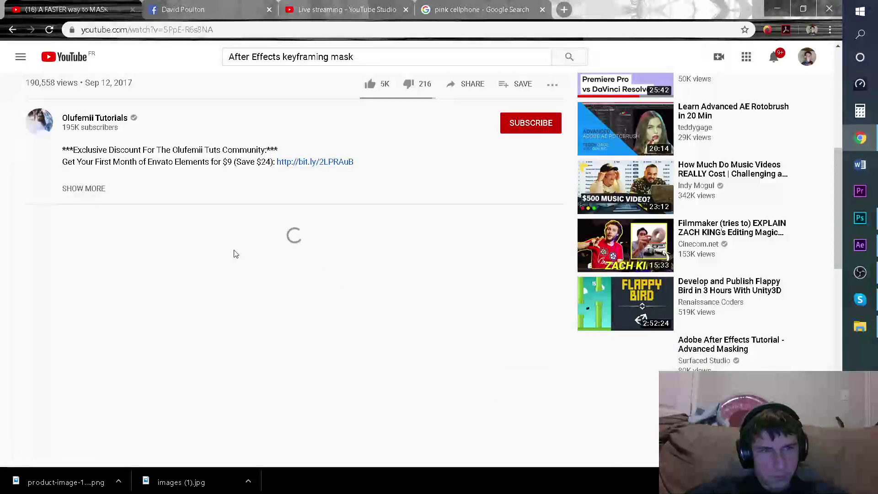
{"action": "scroll", "coordinate": [133, 206], "scroll_direction": "up", "scroll_amount": 5}
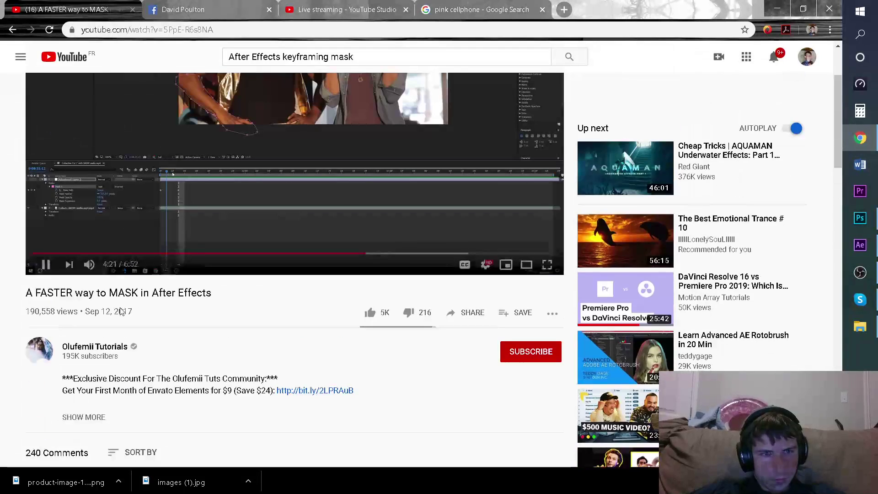
{"action": "left_click", "coordinate": [50, 264]}
{"action": "scroll", "coordinate": [199, 321], "scroll_direction": "up", "scroll_amount": 2}
{"action": "scroll", "coordinate": [192, 327], "scroll_direction": "down", "scroll_amount": 8}
{"action": "scroll", "coordinate": [193, 327], "scroll_direction": "up", "scroll_amount": 6}
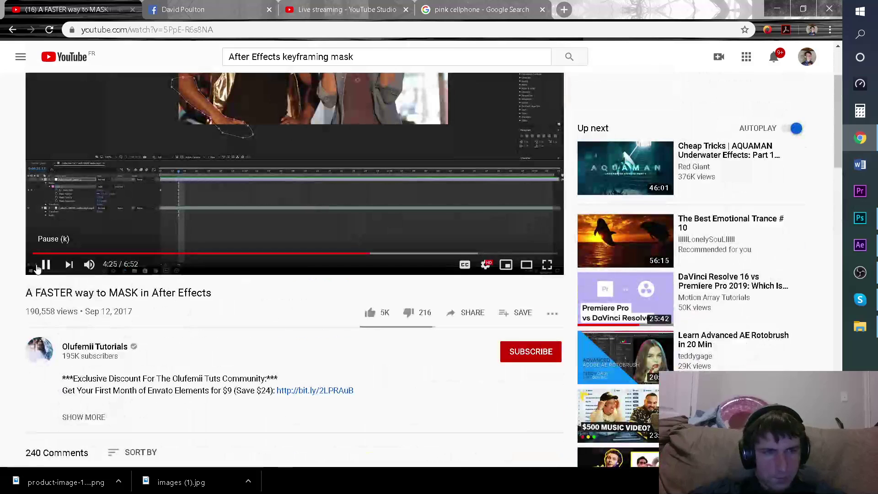
- Draft a public comment under the tutorial reading "The rules apply to also photoshop. If you need to mask a layer"
{"action": "scroll", "coordinate": [91, 299], "scroll_direction": "down", "scroll_amount": 5}
{"action": "left_click", "coordinate": [165, 251]}
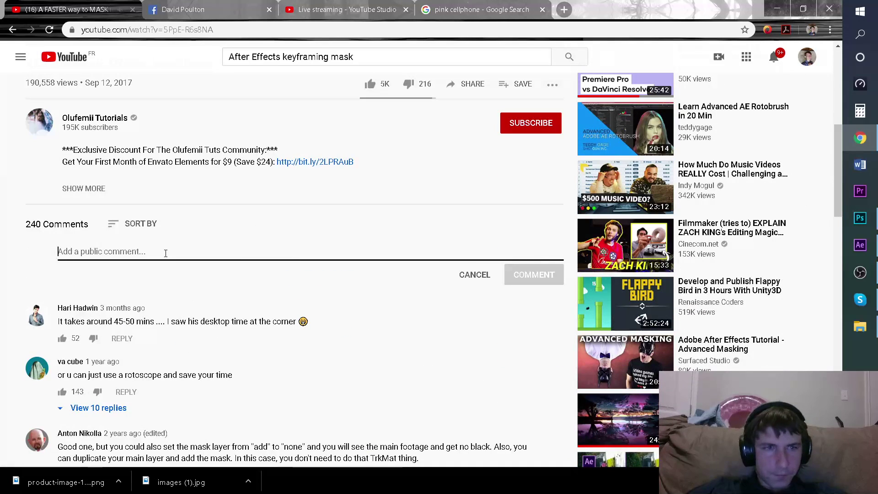
{"action": "type", "text": "The rules applyt "}
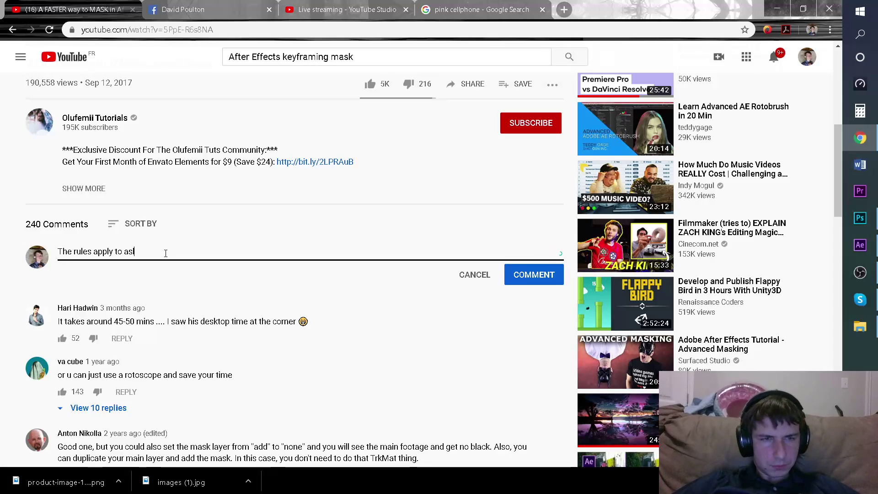
{"action": "type", "text": "o also photoshop. if you need to"}
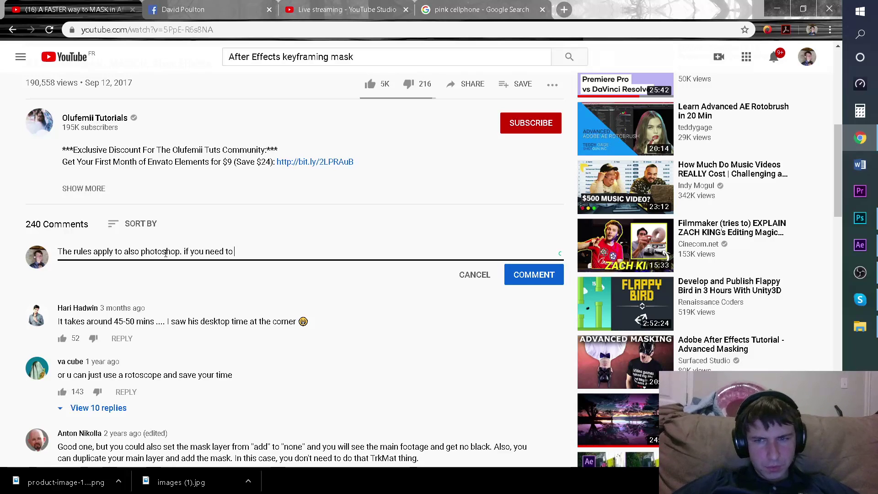
{"action": "type", "text": "k a layer"}
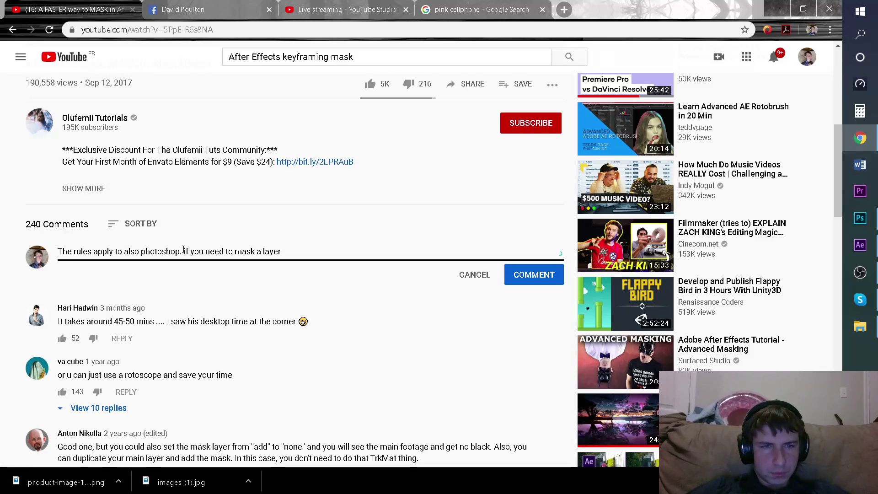
{"action": "left_click", "coordinate": [184, 251]}
{"action": "key", "text": "Caps_Lock"}
{"action": "type", "text": "I"}
{"action": "key", "text": "Delete"}
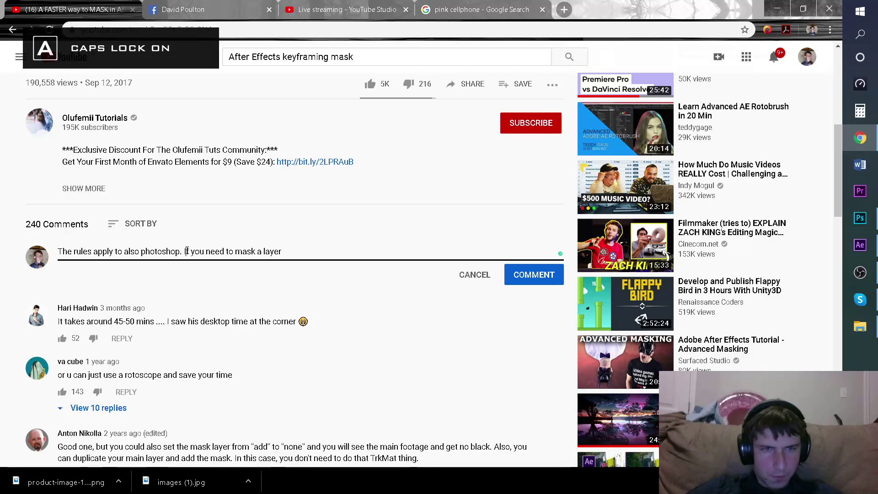
- Switch to After Effects to check the tracking analysis, return to Chrome, and play the tutorial briefly before pausing it
{"action": "left_click", "coordinate": [865, 246]}
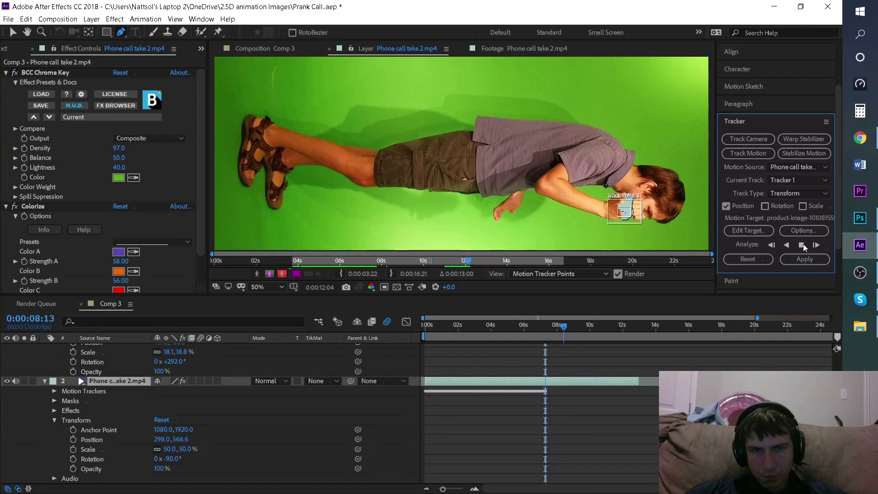
{"action": "left_click", "coordinate": [859, 253]}
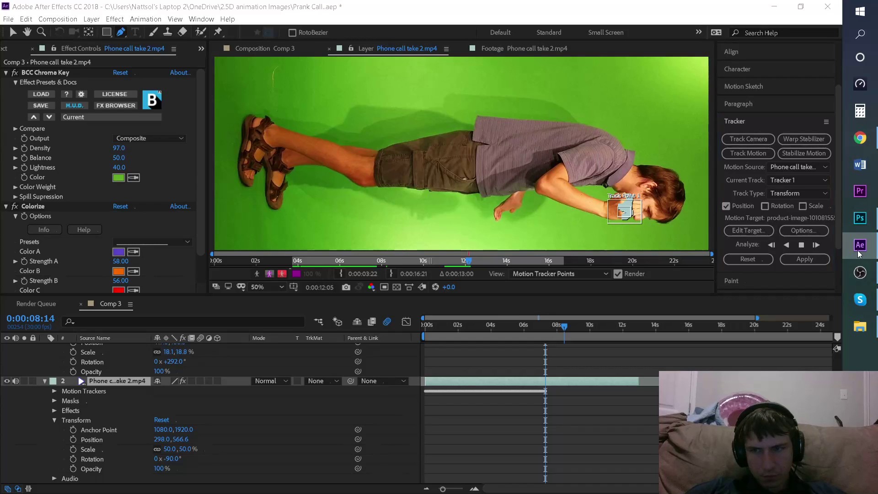
{"action": "left_click", "coordinate": [860, 138]}
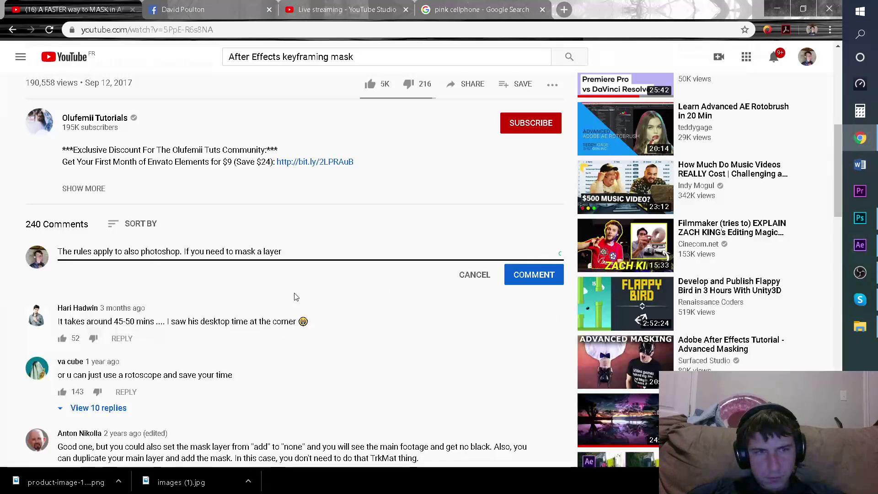
{"action": "left_click_drag", "start_coordinate": [301, 259], "coordinate": [58, 252]}
{"action": "scroll", "coordinate": [329, 256], "scroll_direction": "up", "scroll_amount": 8}
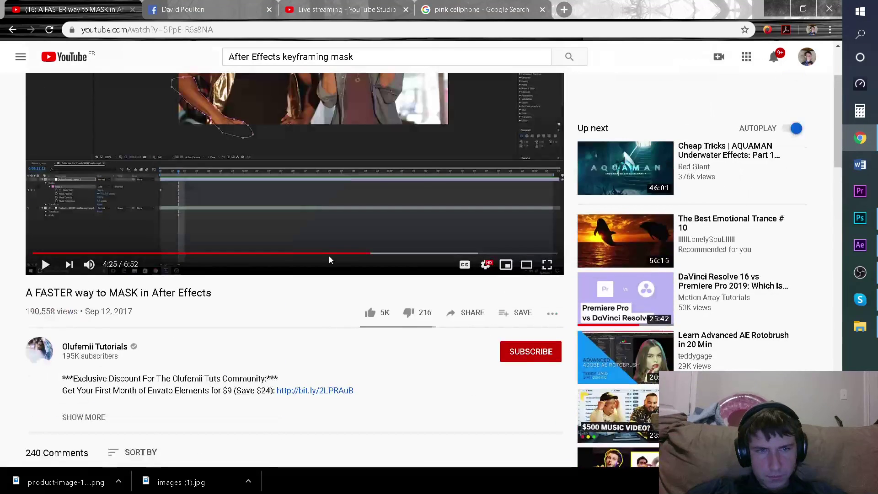
{"action": "left_click", "coordinate": [327, 259]}
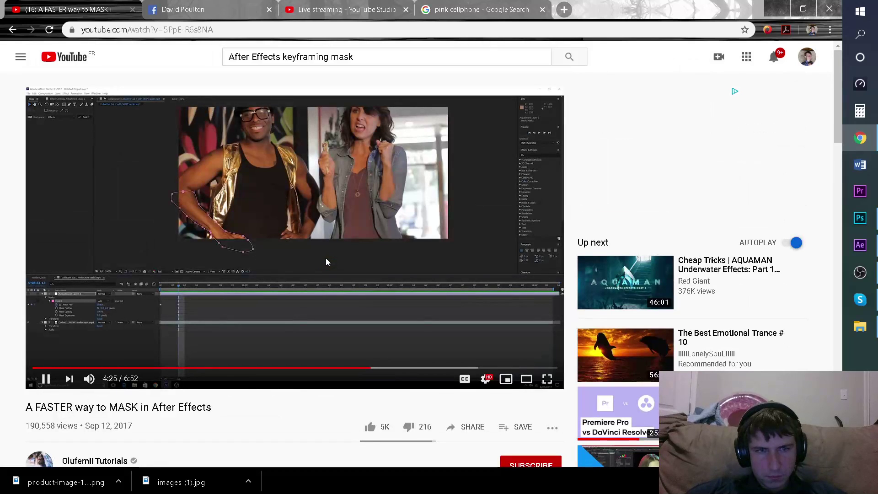
{"action": "left_click", "coordinate": [326, 261]}
{"action": "scroll", "coordinate": [325, 260], "scroll_direction": "down", "scroll_amount": 6}
- Replace the comment's second sentence with "It is sometimes easier to mask parts invidually instead of take on the whole scoop."
{"action": "left_click", "coordinate": [357, 317]}
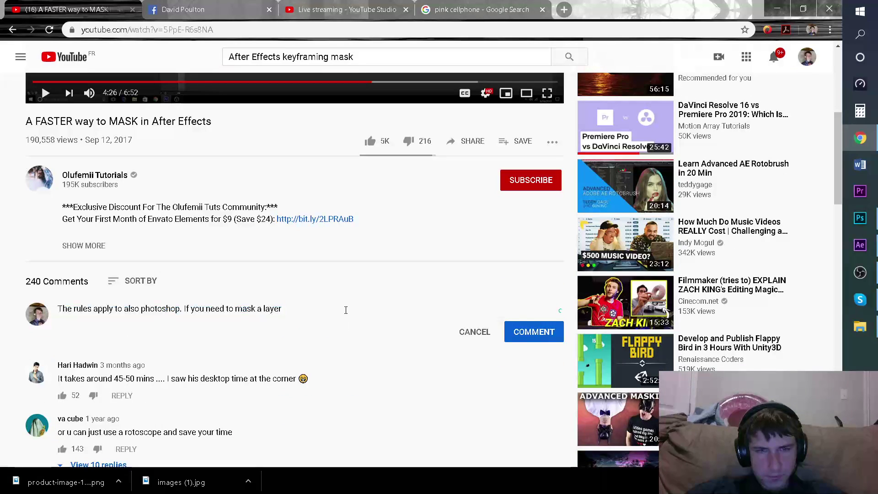
{"action": "left_click_drag", "start_coordinate": [346, 311], "coordinate": [186, 306]}
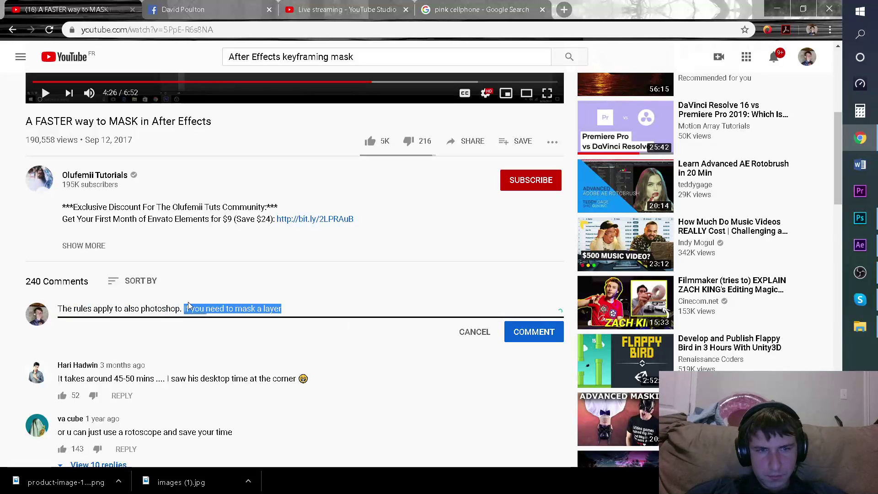
{"action": "type", "text": "I"}
{"action": "key", "text": "Caps_Lock"}
{"action": "type", "text": "t's some"}
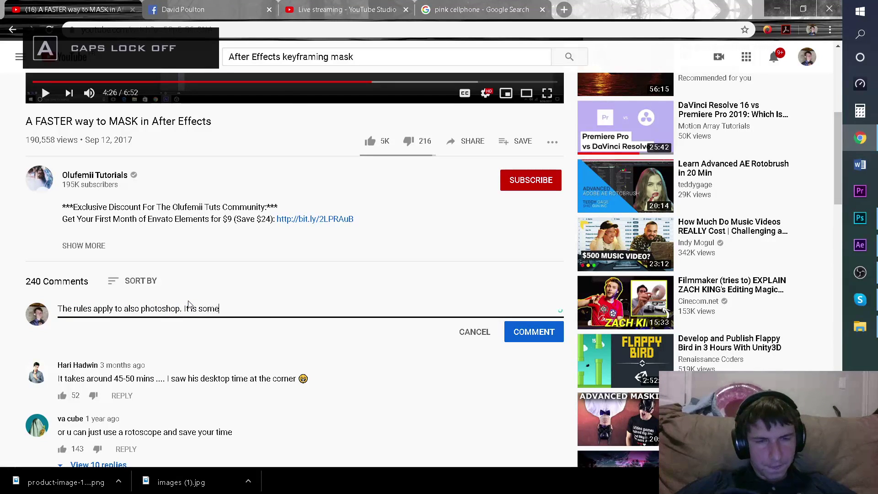
{"action": "type", "text": "times easier "}
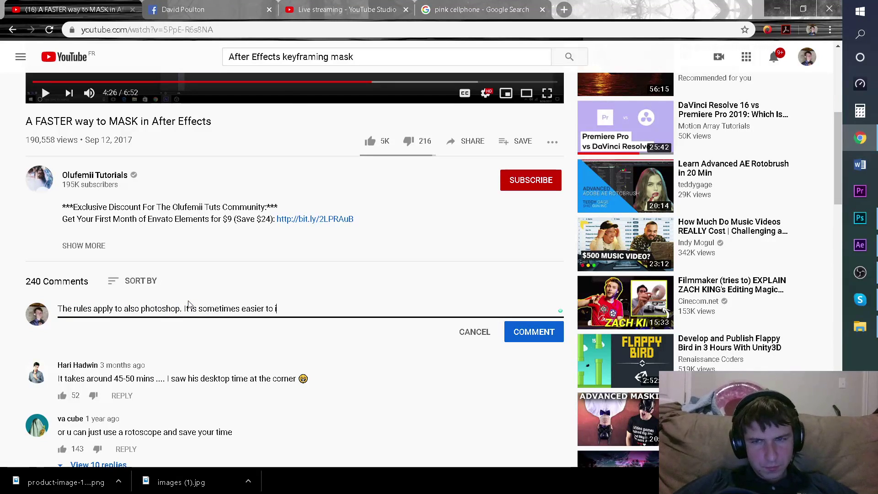
{"action": "type", "text": "to mask parts invidually"}
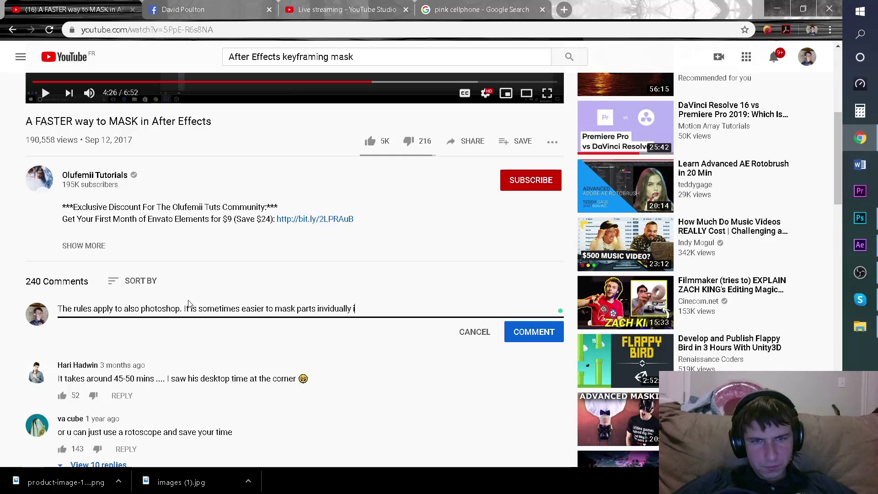
{"action": "type", "text": "ke on the wh"}
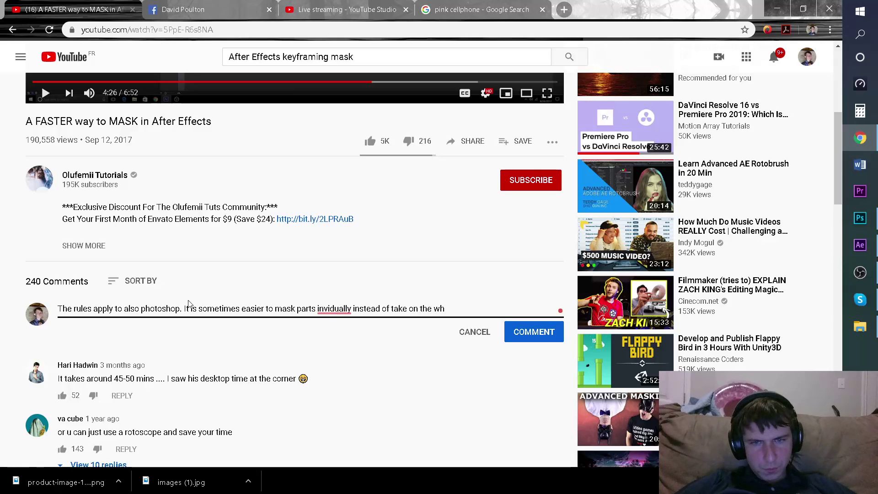
{"action": "type", "text": "ole scoop."}
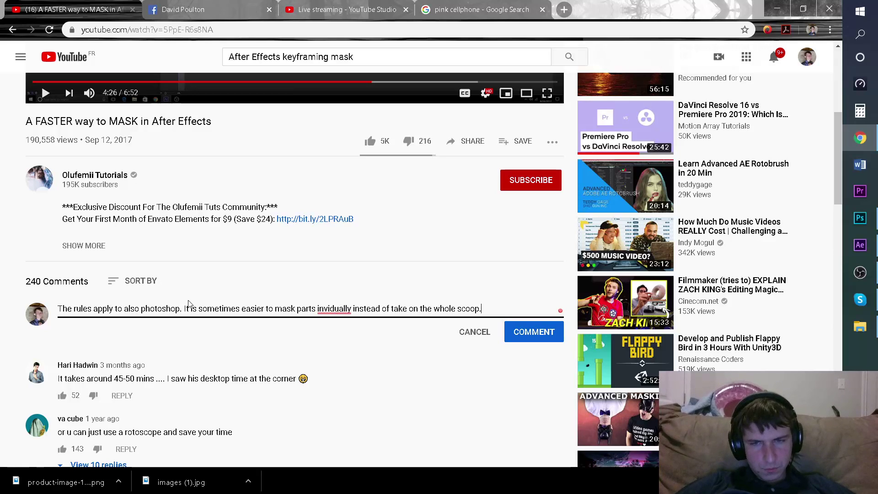
- Correct "invidually" to "individually" and "take" to "taking" in the comment using the suggested corrections
{"action": "right_click", "coordinate": [334, 305]}
{"action": "left_click", "coordinate": [335, 309]}
{"action": "left_click", "coordinate": [345, 236]}
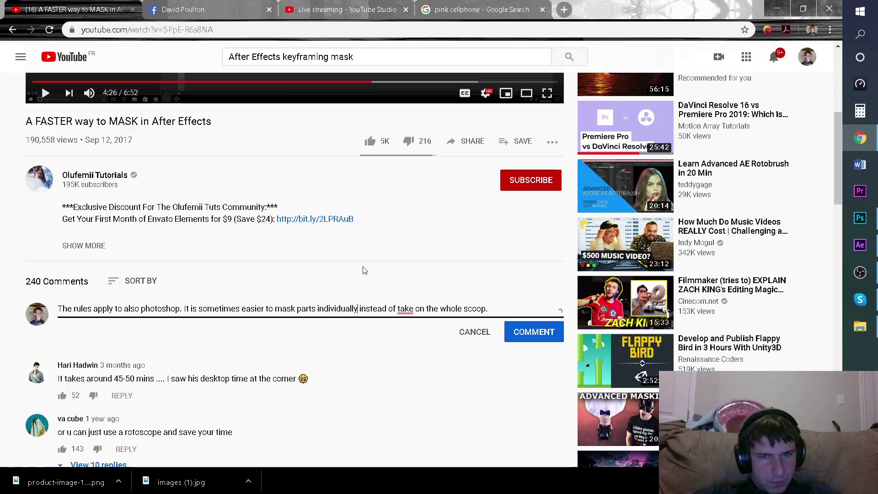
{"action": "mouse_move", "coordinate": [407, 308]}
{"action": "left_click", "coordinate": [438, 255]}
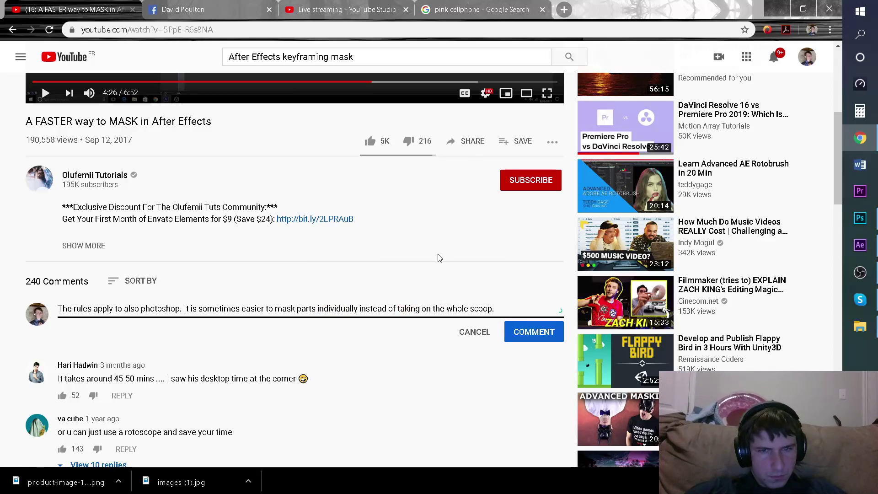
- Replace the comment's last word with "selection." and post the comment
{"action": "left_click_drag", "start_coordinate": [502, 309], "coordinate": [469, 313]}
{"action": "type", "text": "selection"}
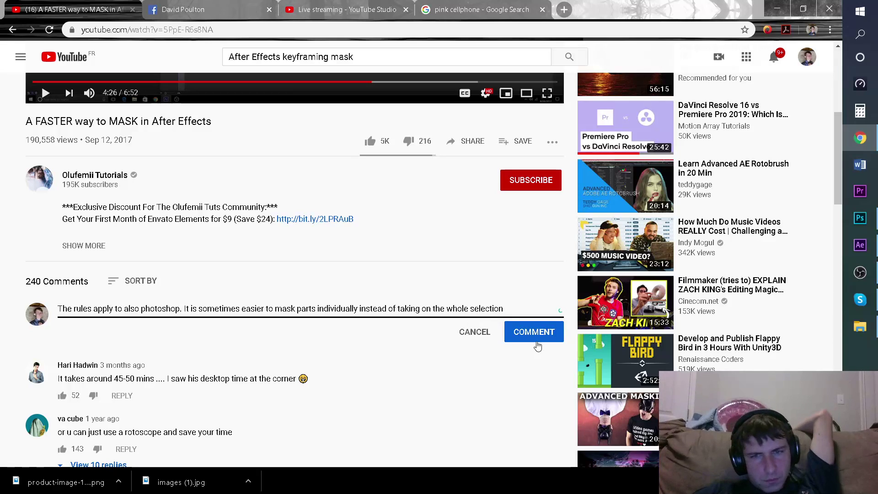
{"action": "type", "text": "."}
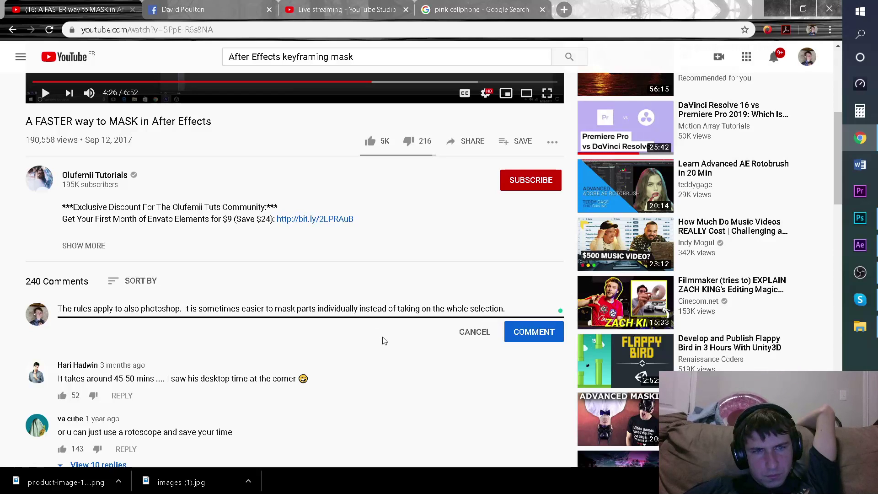
{"action": "left_click", "coordinate": [534, 336]}
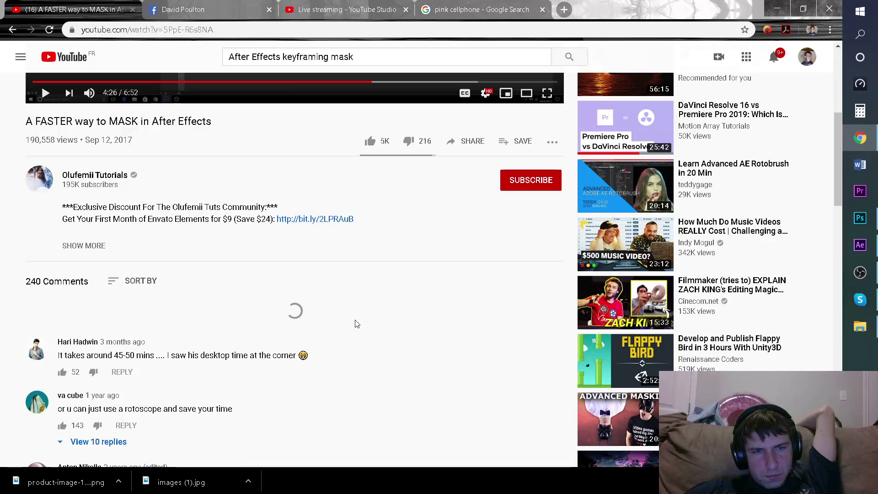
- Look over the posted comment, resume the tutorial and skip ahead to about 5:37, and switch to OBS to check the stream
{"action": "scroll", "coordinate": [357, 329], "scroll_direction": "down", "scroll_amount": 3}
{"action": "scroll", "coordinate": [356, 323], "scroll_direction": "down", "scroll_amount": 2}
{"action": "scroll", "coordinate": [353, 319], "scroll_direction": "up", "scroll_amount": 10}
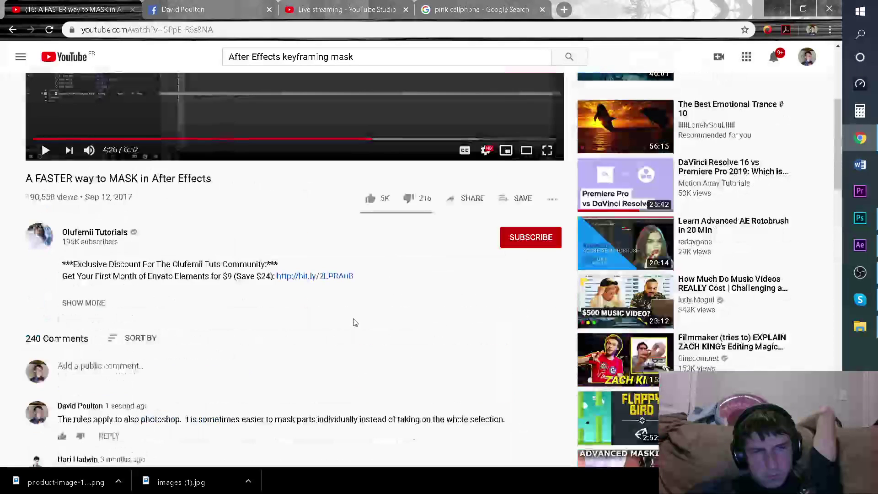
{"action": "left_click", "coordinate": [337, 310]}
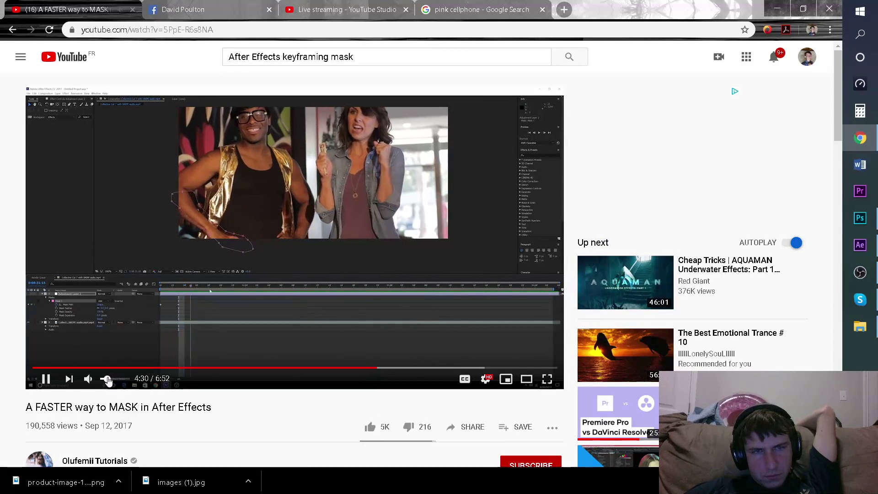
{"action": "scroll", "coordinate": [344, 302], "scroll_direction": "down", "scroll_amount": 6}
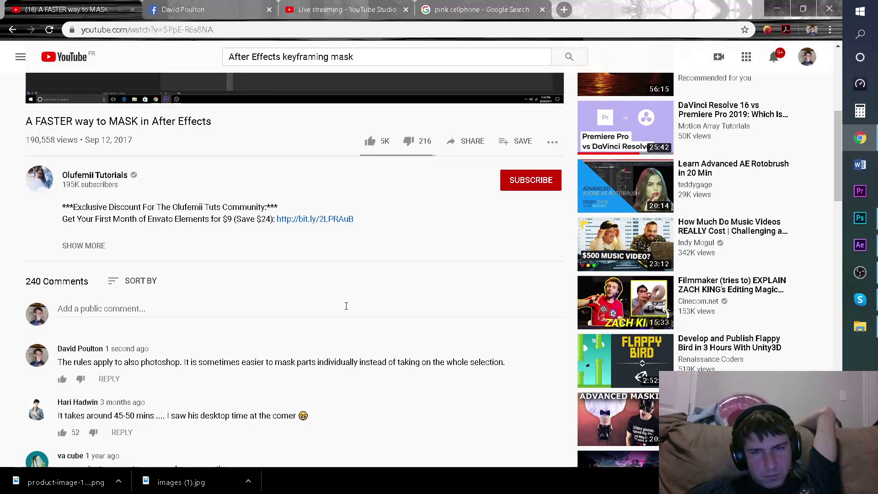
{"action": "scroll", "coordinate": [347, 307], "scroll_direction": "up", "scroll_amount": 6}
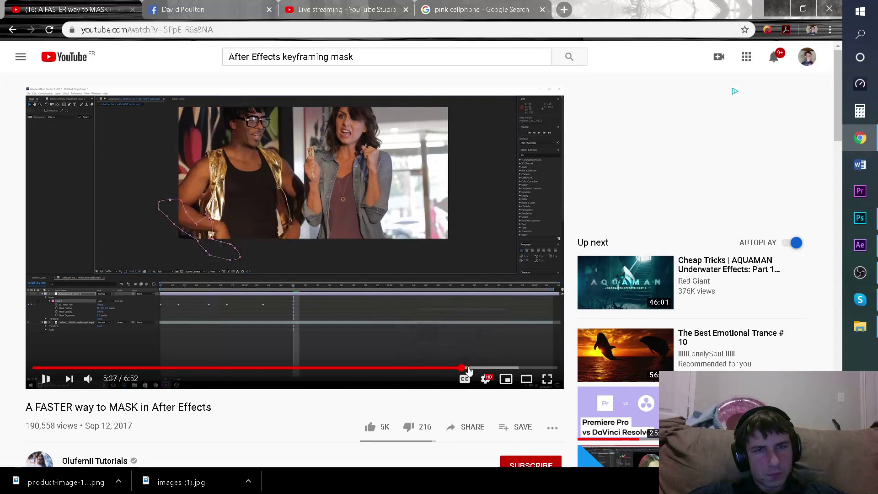
{"action": "left_click", "coordinate": [462, 369]}
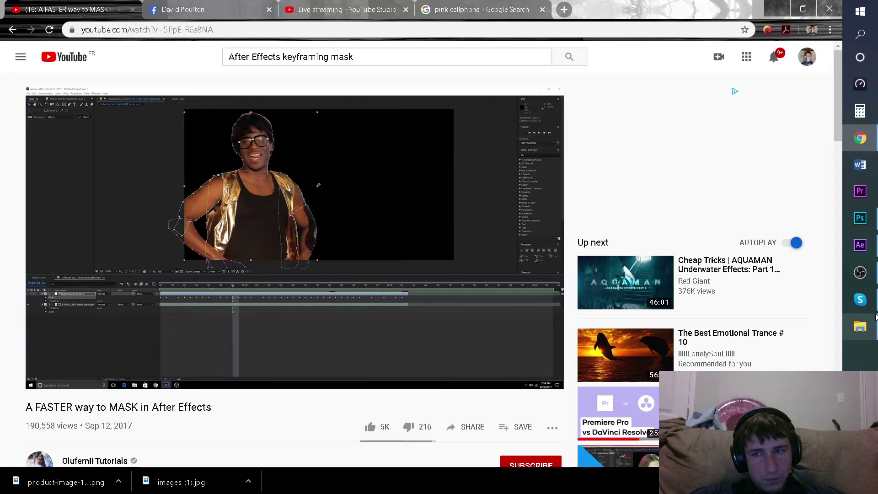
{"action": "left_click", "coordinate": [870, 273]}
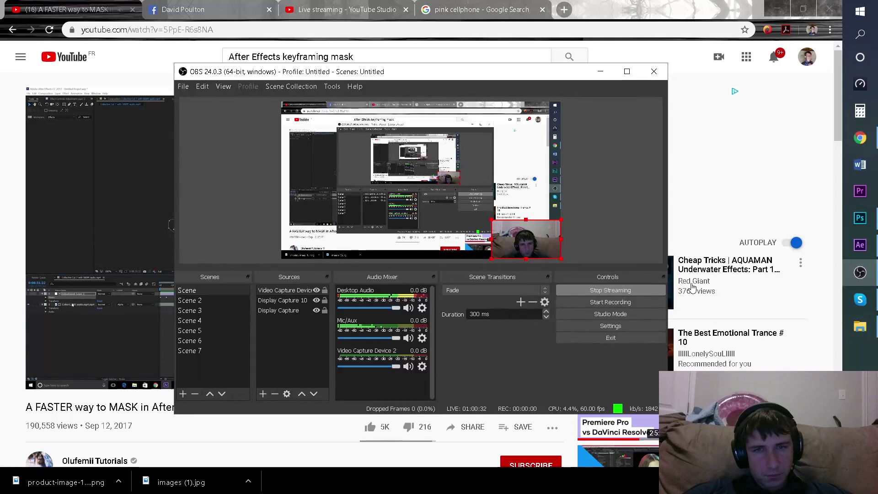